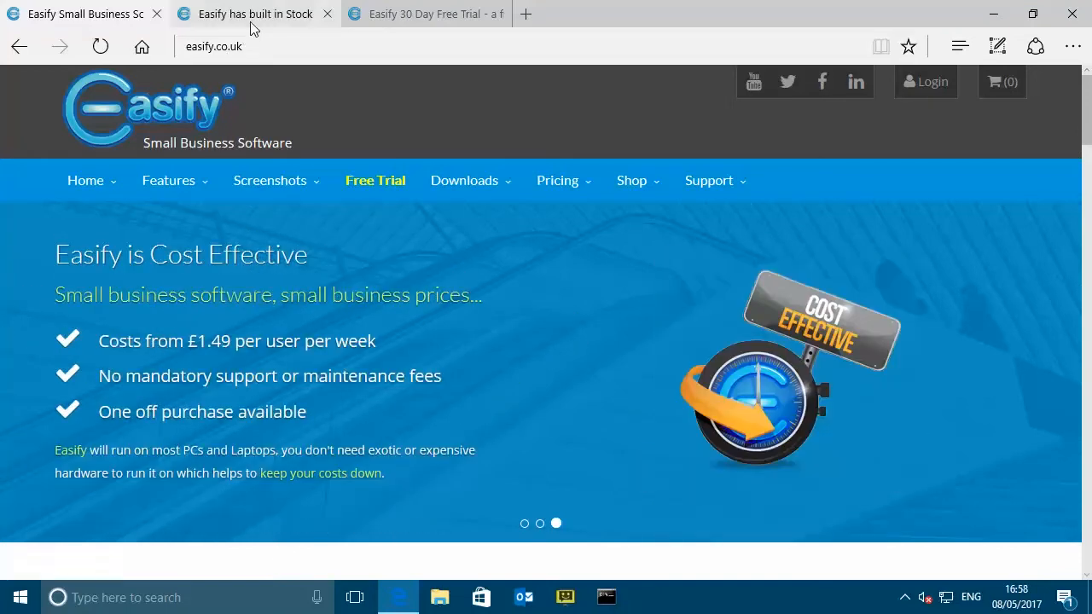
# - Switch to the 'Easify has built in Stock Control' tab to view the features overview diagram
pyautogui.click(253, 25)
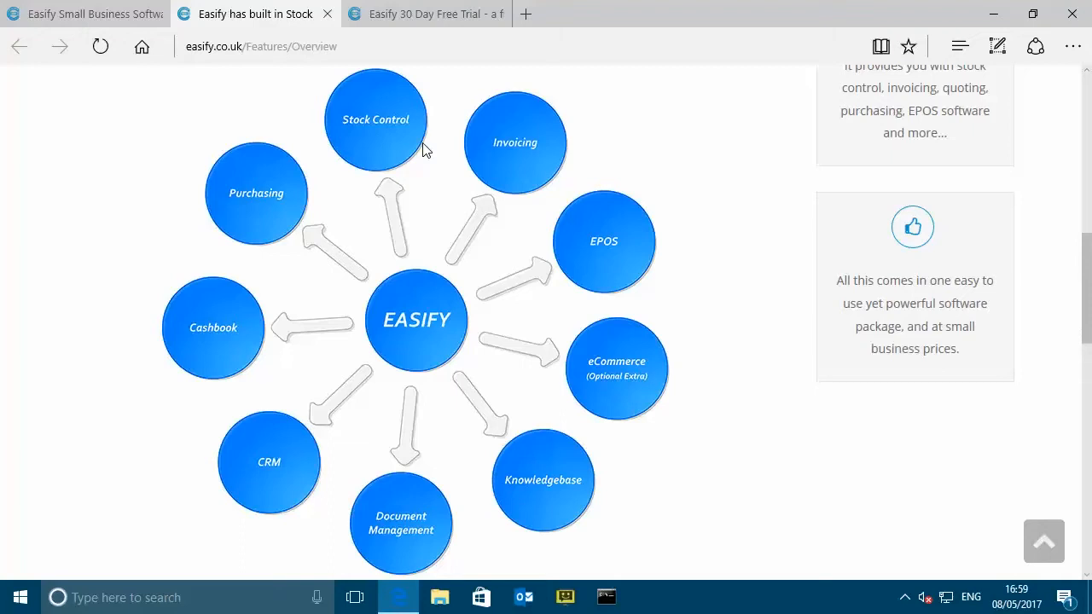
# - Return to the 'Easify Small Business Software' tab showing the easify.co.uk home page
pyautogui.click(92, 17)
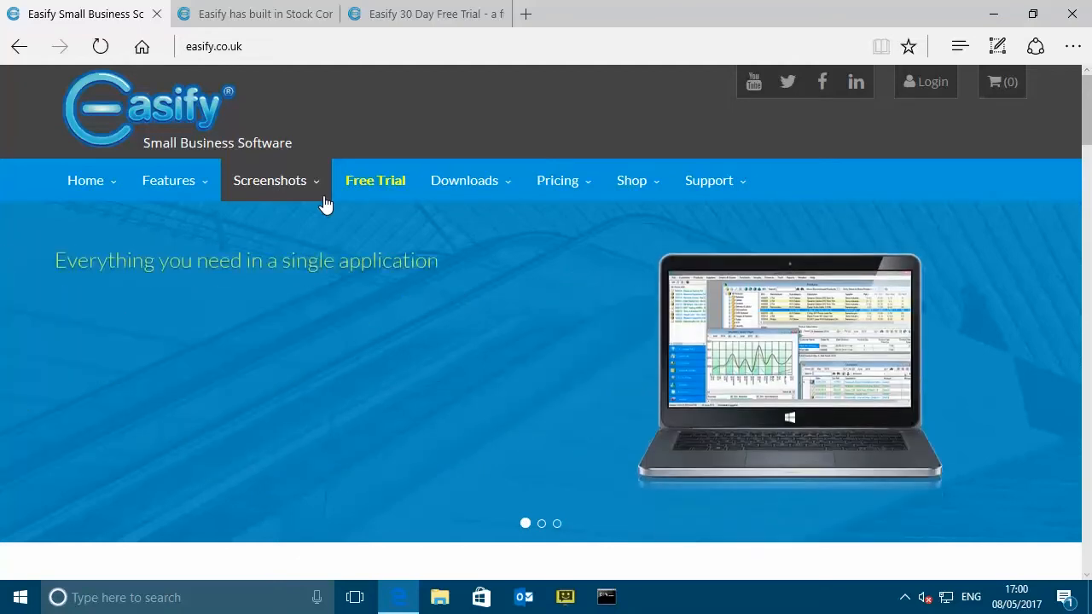
# - View the 'Easify 30 Day Free Trial' tab's trial page
pyautogui.click(410, 18)
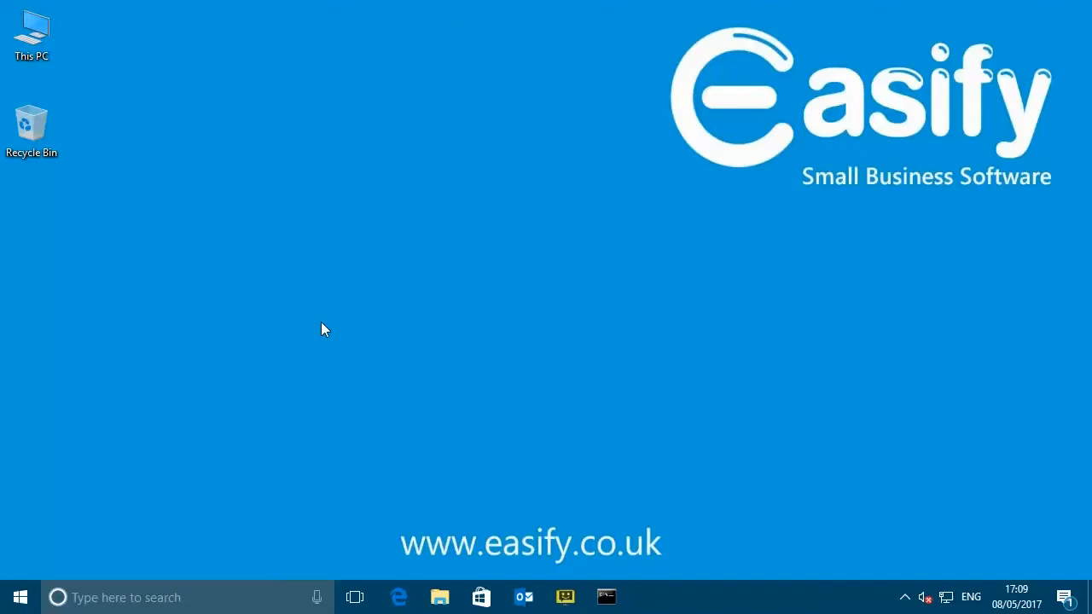
# - Relaunch Edge and go from the easify.co.uk home page to the Free Trial page
pyautogui.click(400, 599)
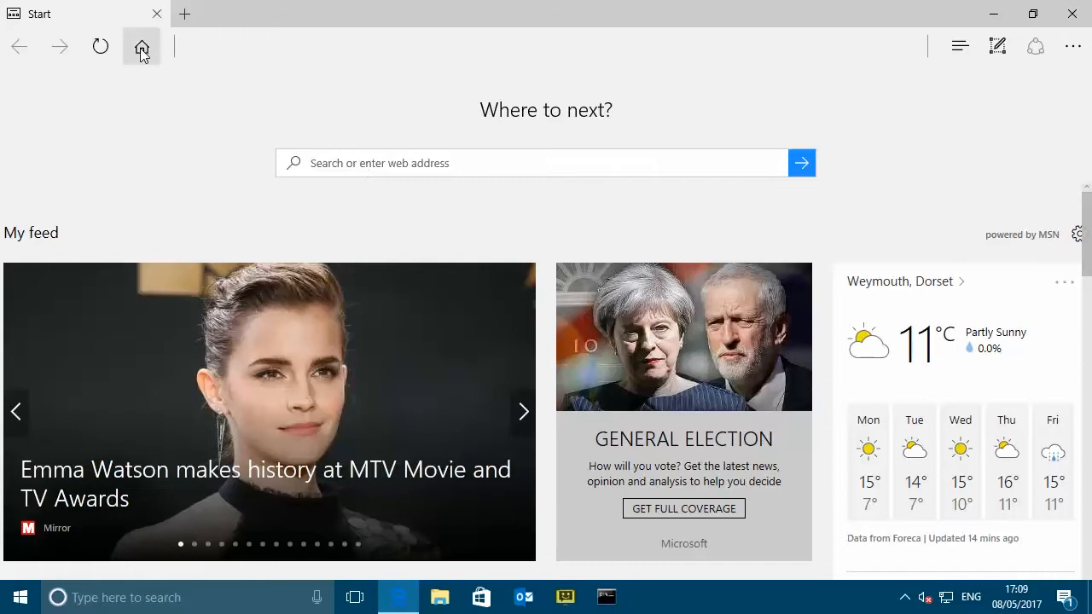
pyautogui.click(141, 47)
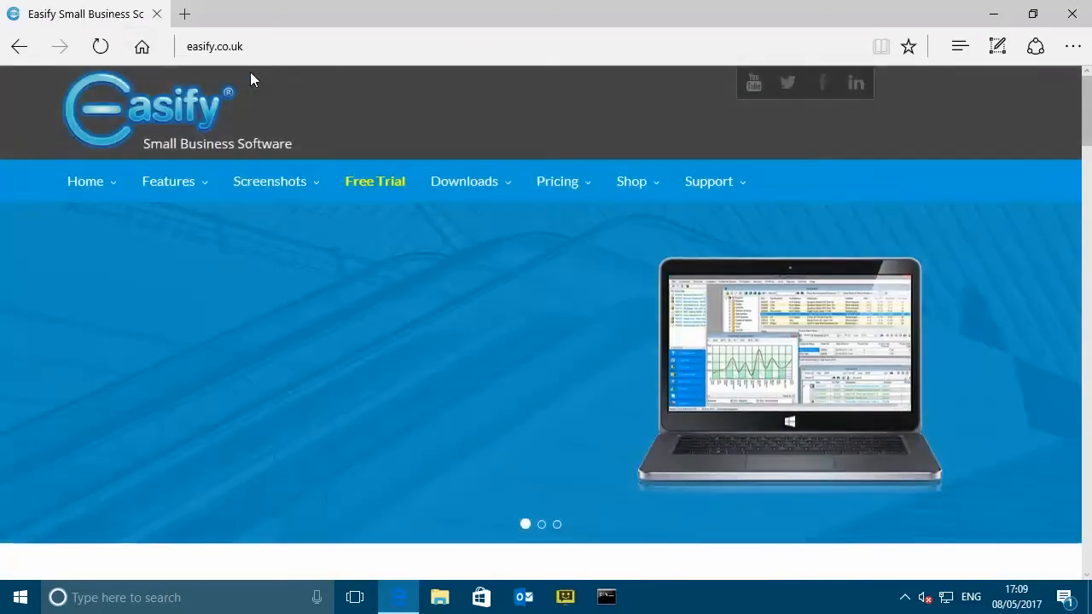
pyautogui.click(237, 50)
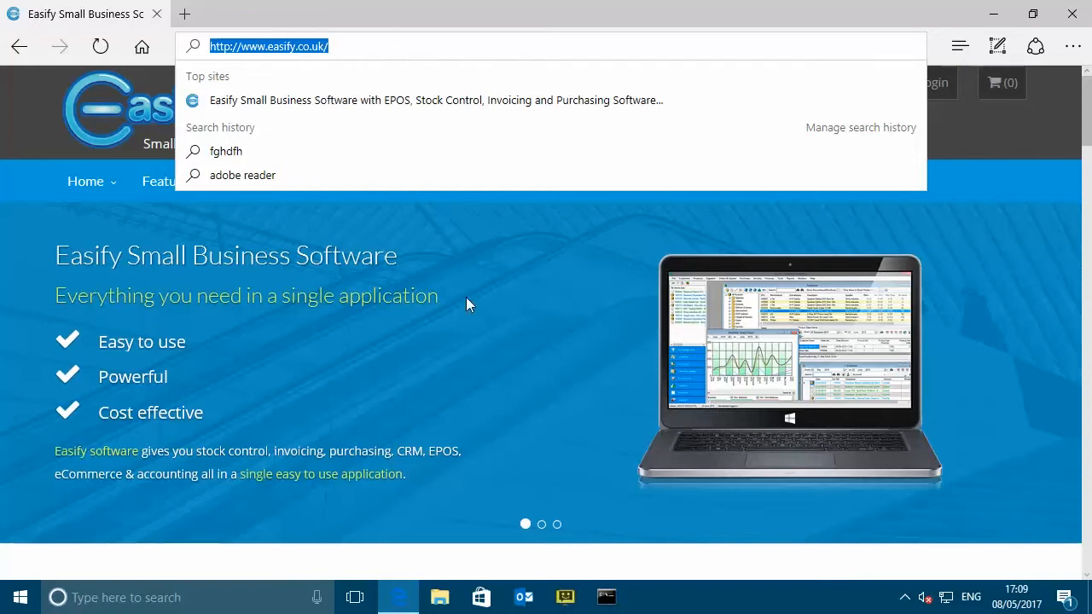
pyautogui.click(480, 219)
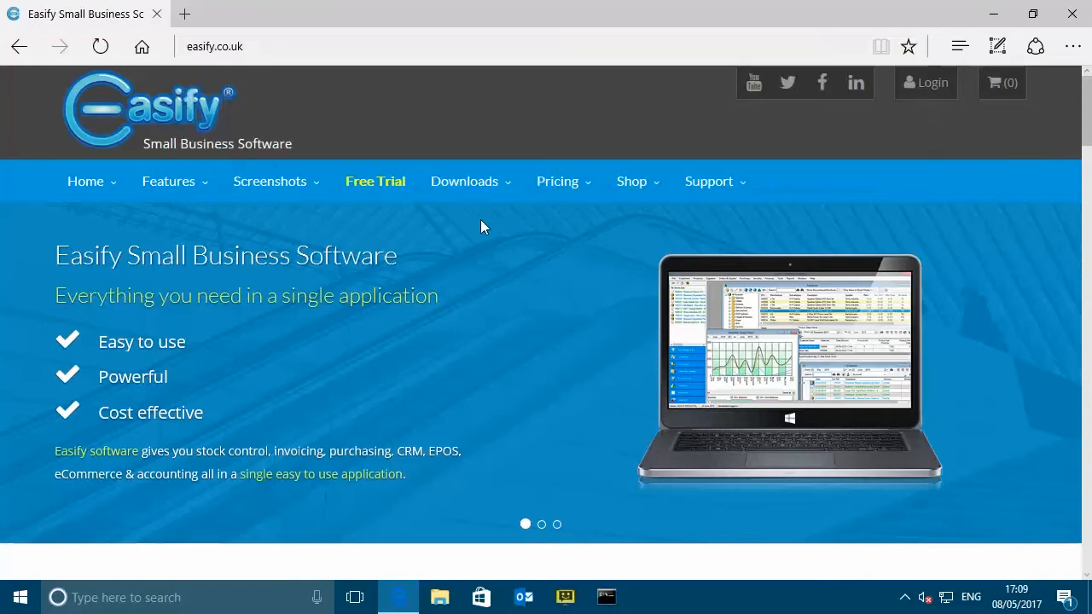
pyautogui.click(381, 189)
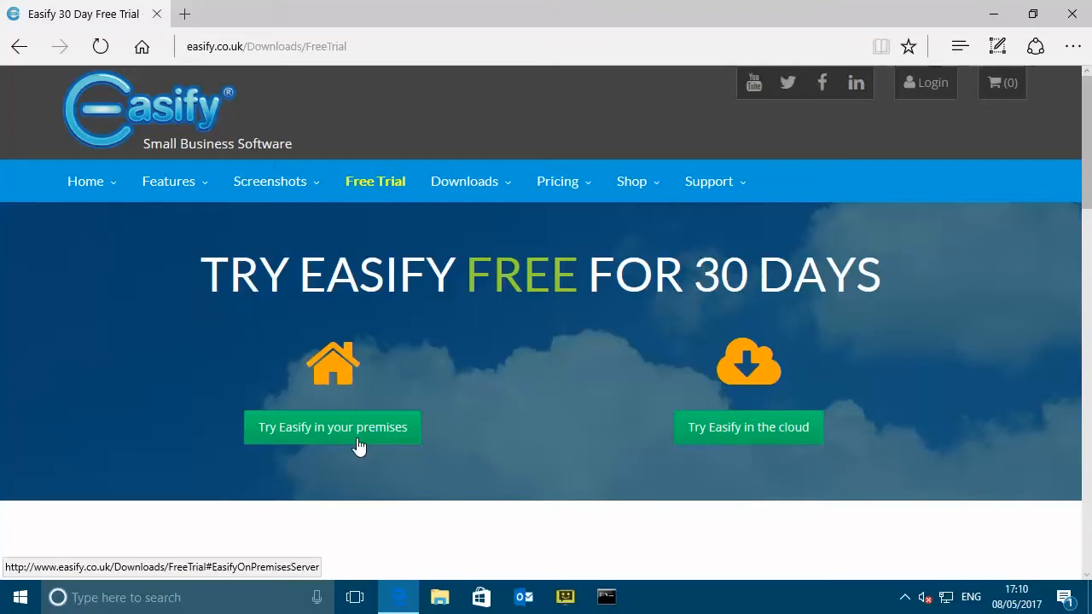
# - Jump to the 'Try Easify in the cloud' section and bring up the Login options
pyautogui.click(751, 426)
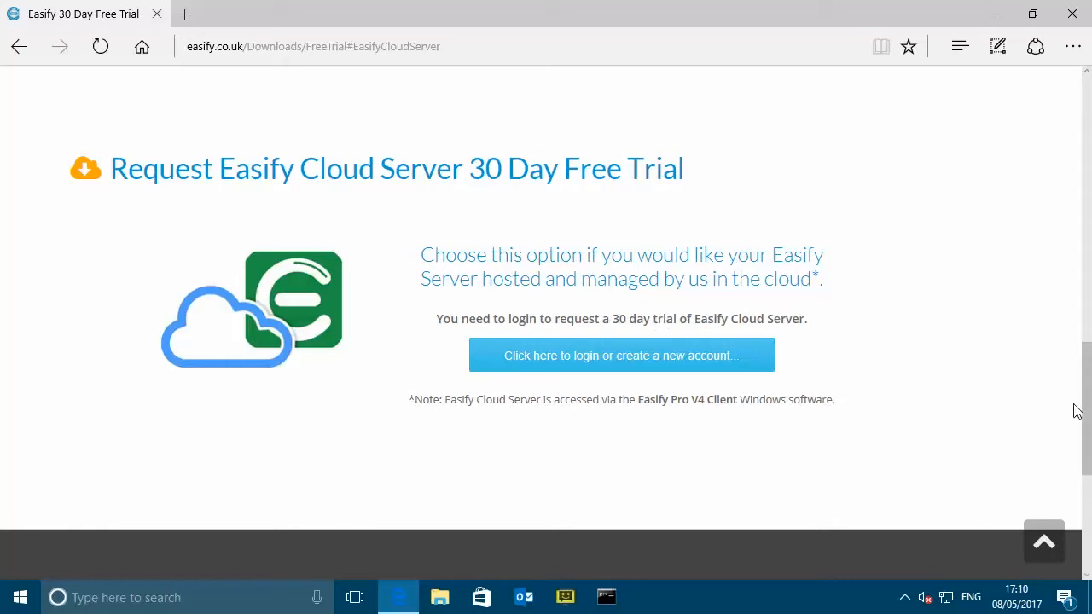
pyautogui.moveTo(1084, 431); pyautogui.dragTo(1058, 141)
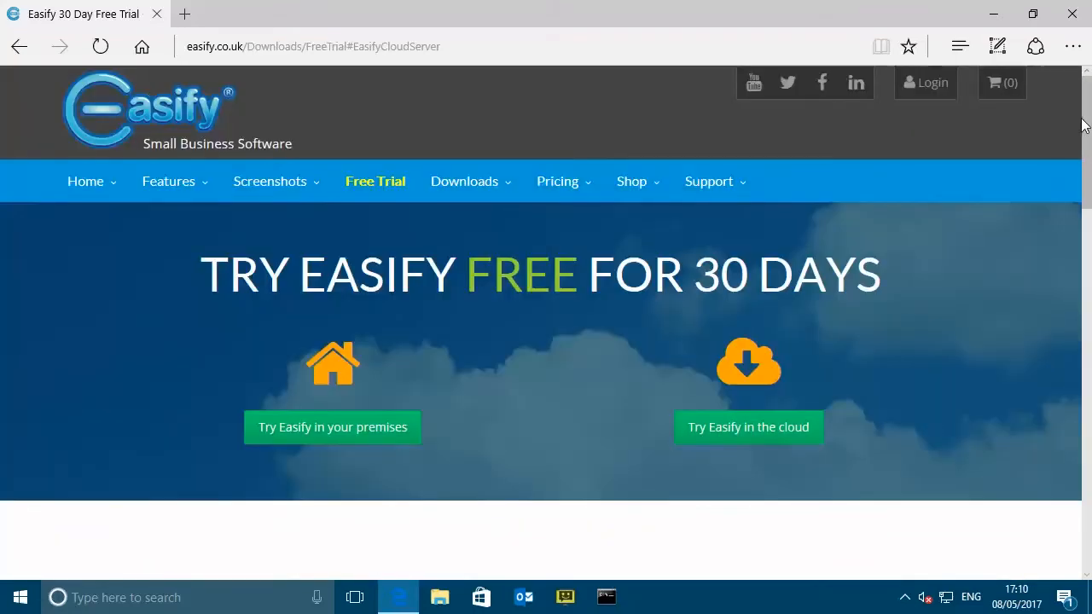
pyautogui.click(935, 91)
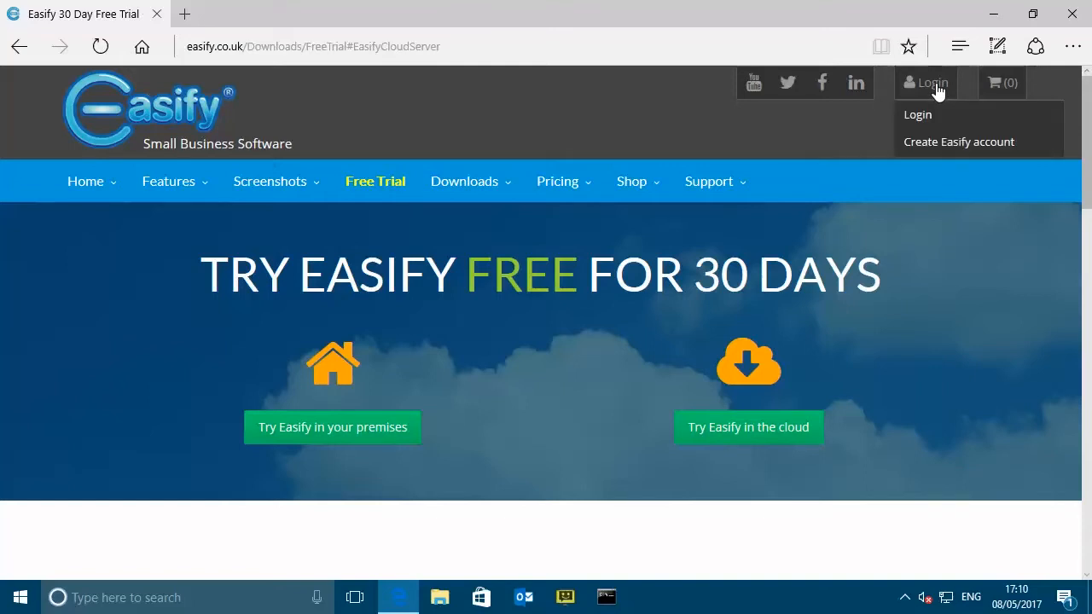
# - Start a new Easify account and enter the first name, surname and e-mail address
pyautogui.click(953, 143)
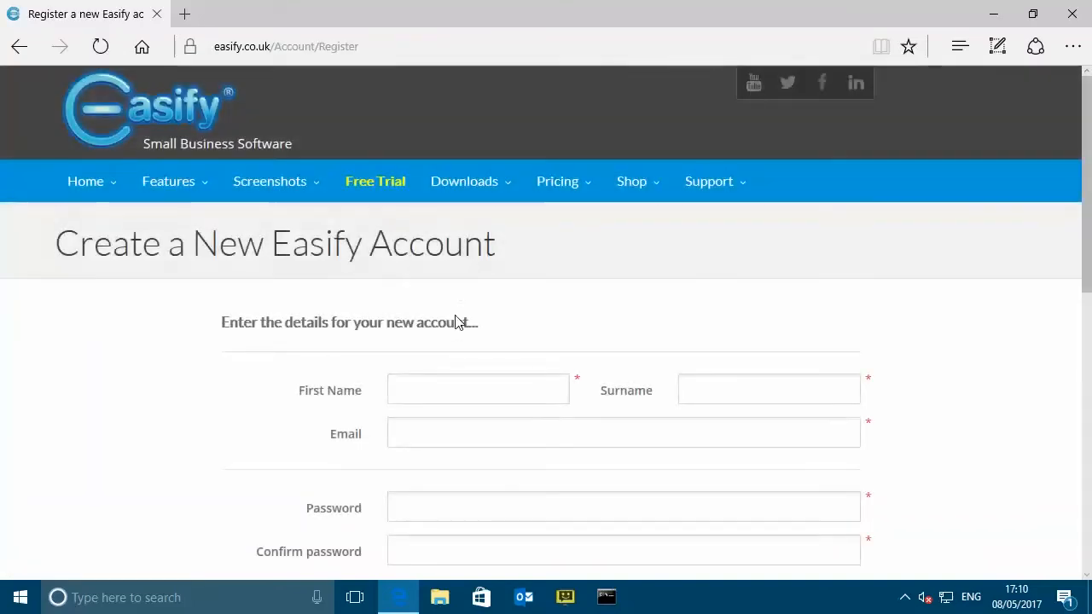
pyautogui.scroll(-2, 500, 304)
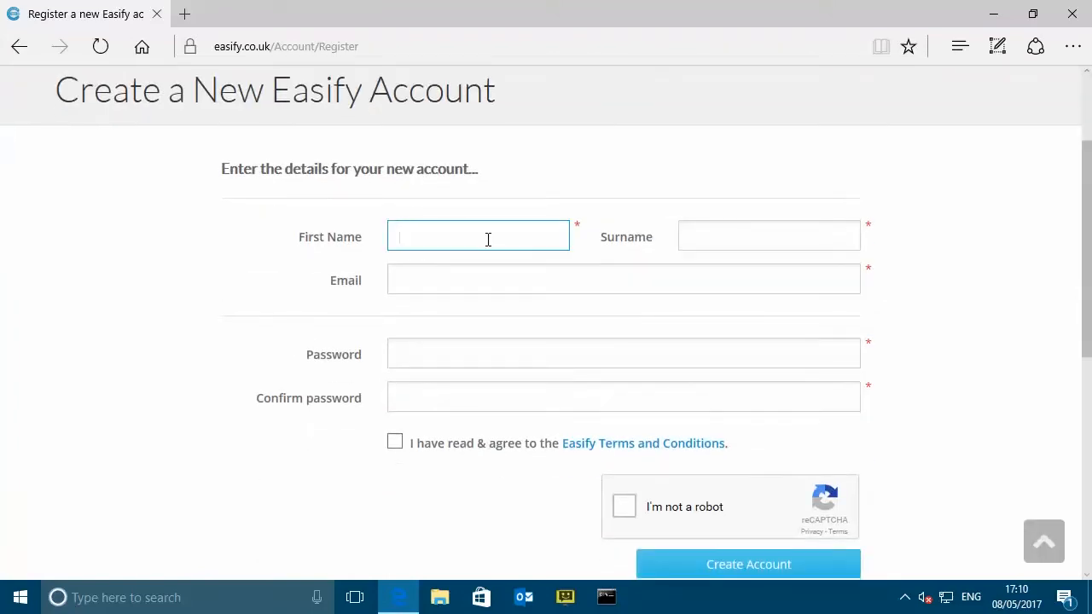
pyautogui.press('Tab')
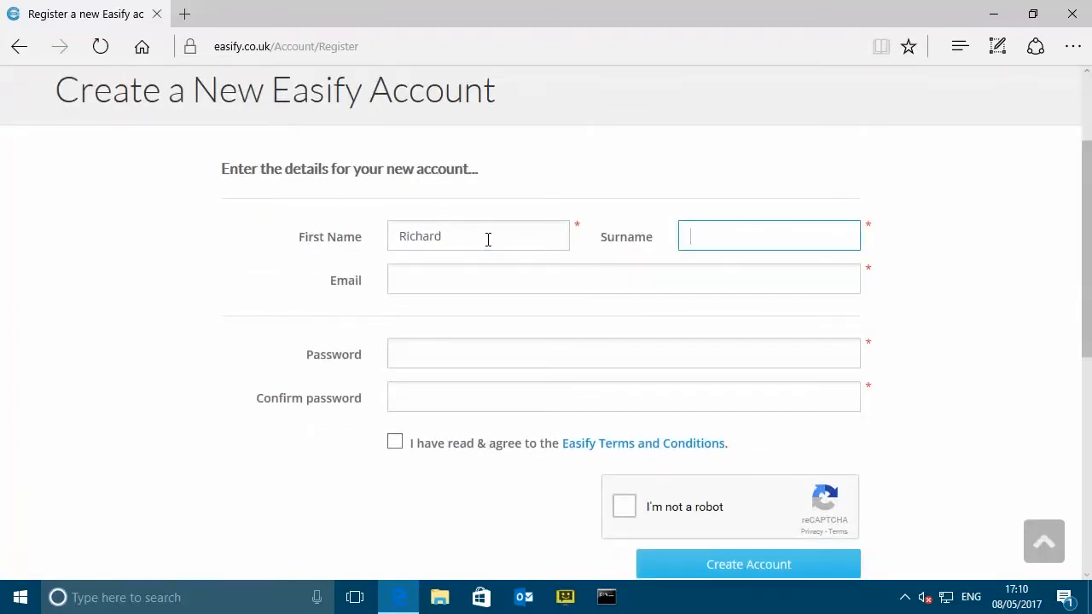
pyautogui.press('Tab')
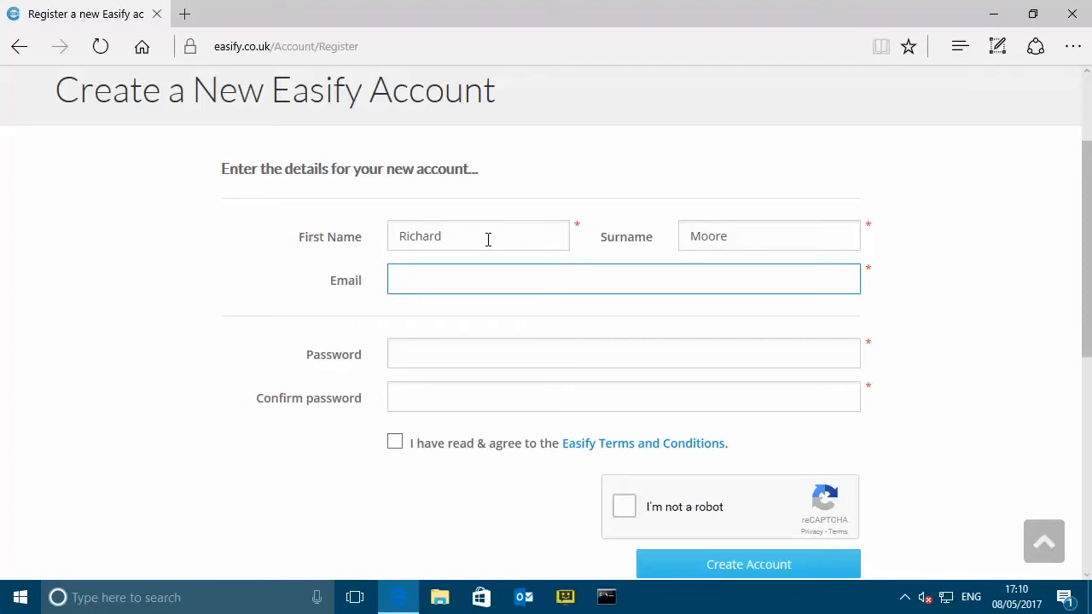
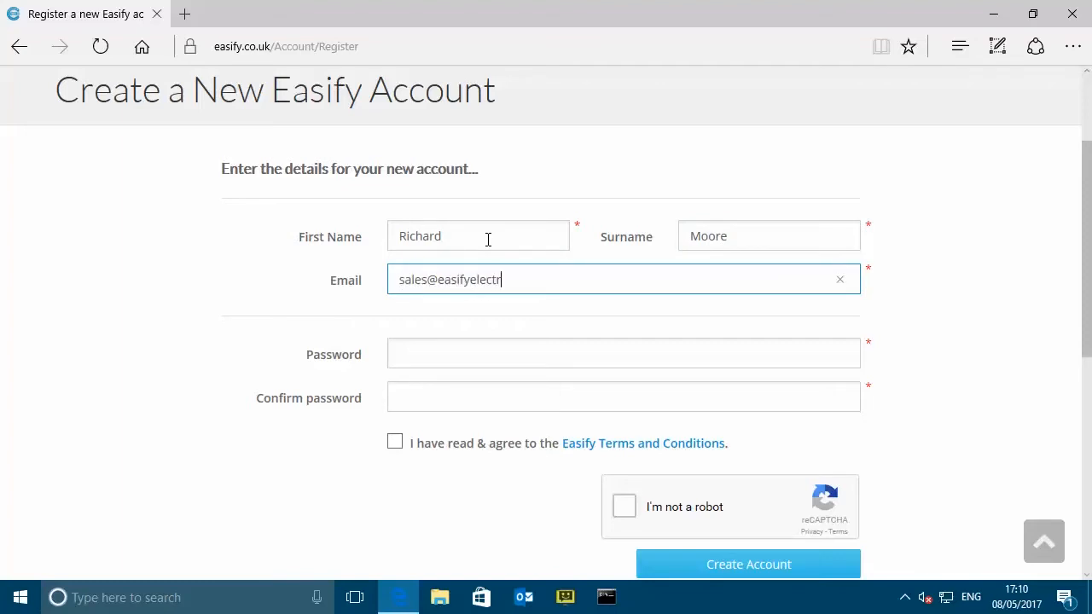
# - Enter and confirm the account password, then agree to the Terms and Conditions
pyautogui.click(518, 346)
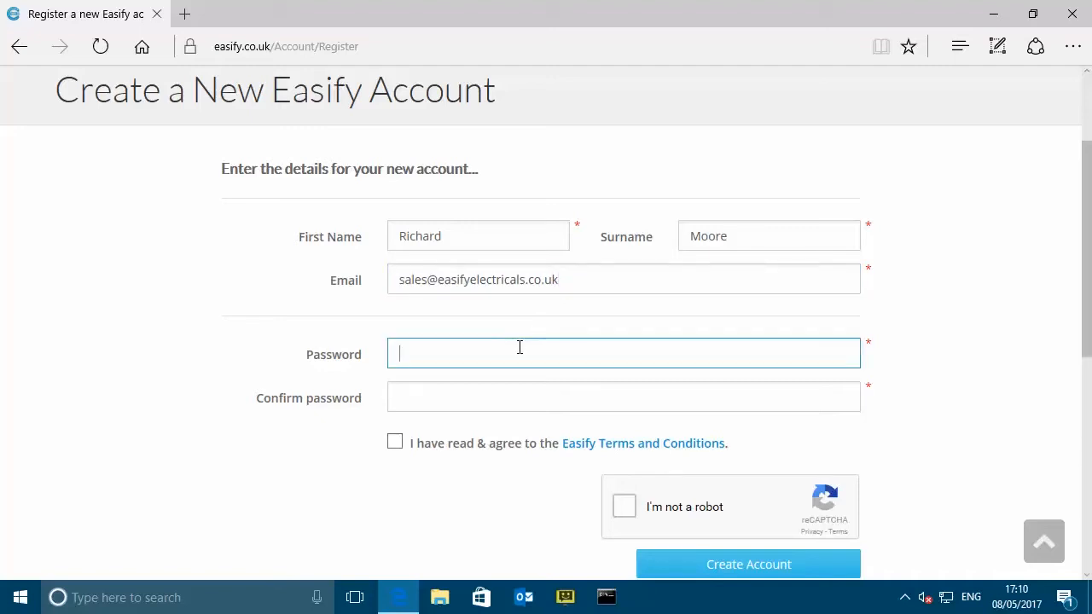
pyautogui.write('•••••••••••')
pyautogui.press('Tab')
pyautogui.write('•••••••')
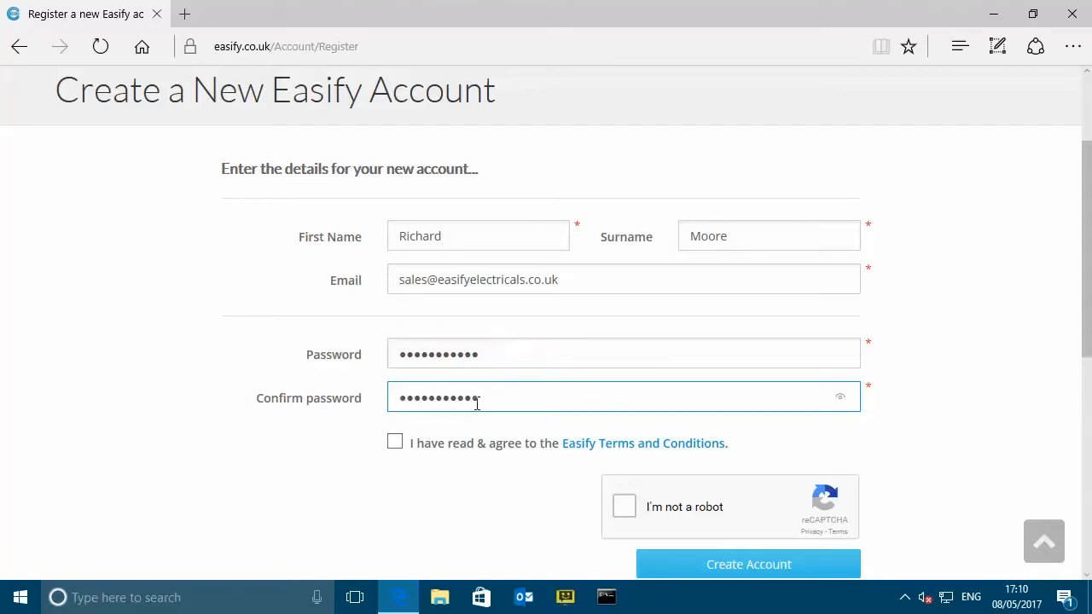
pyautogui.click(395, 442)
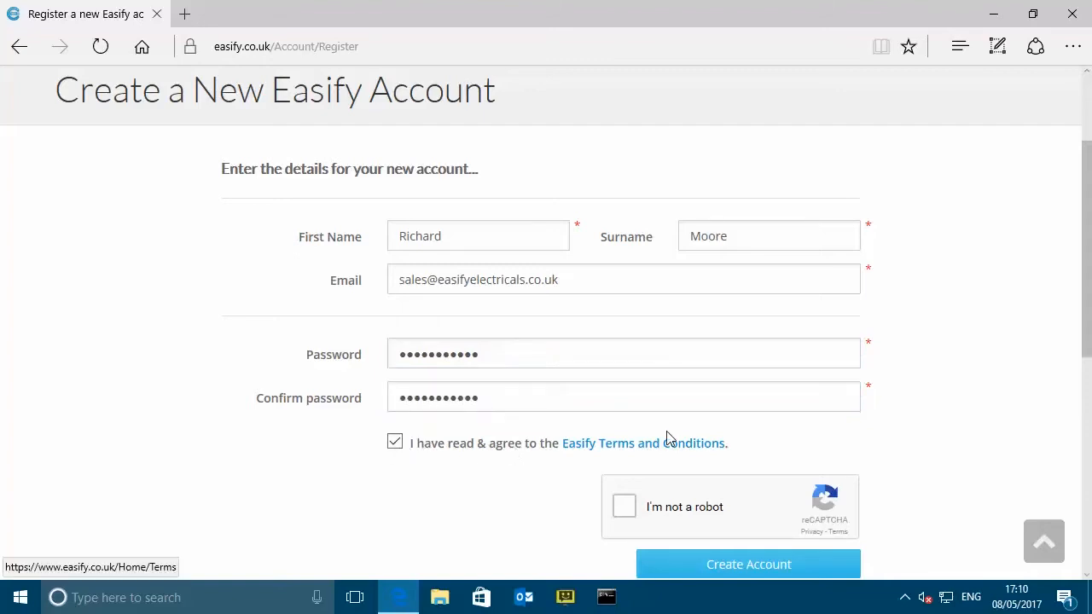
# - Pass the not-a-robot check by selecting the three mountain or hill images
pyautogui.click(626, 510)
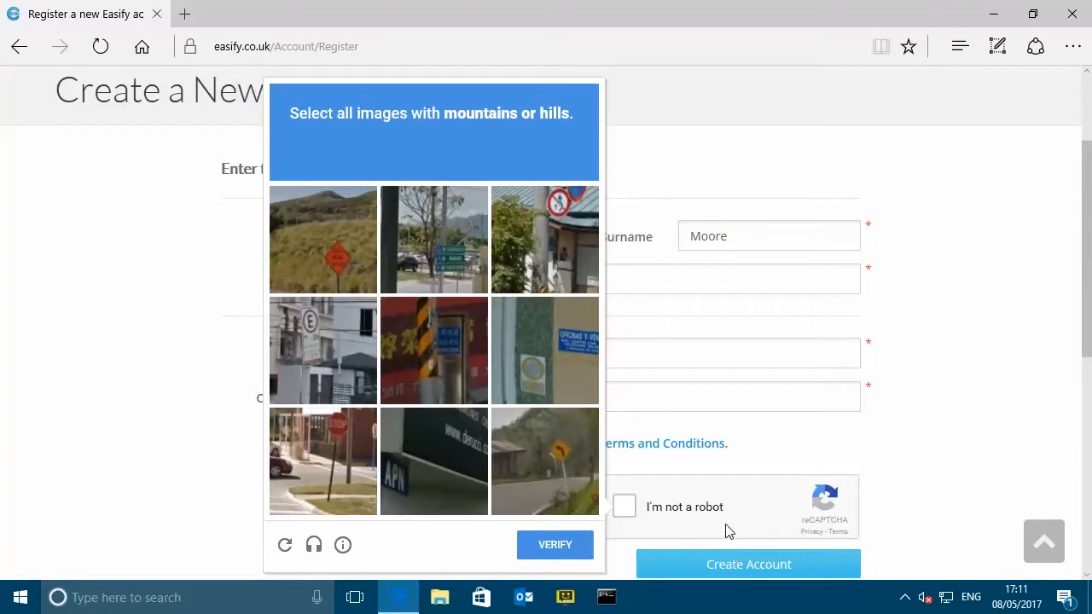
pyautogui.click(334, 224)
pyautogui.click(431, 235)
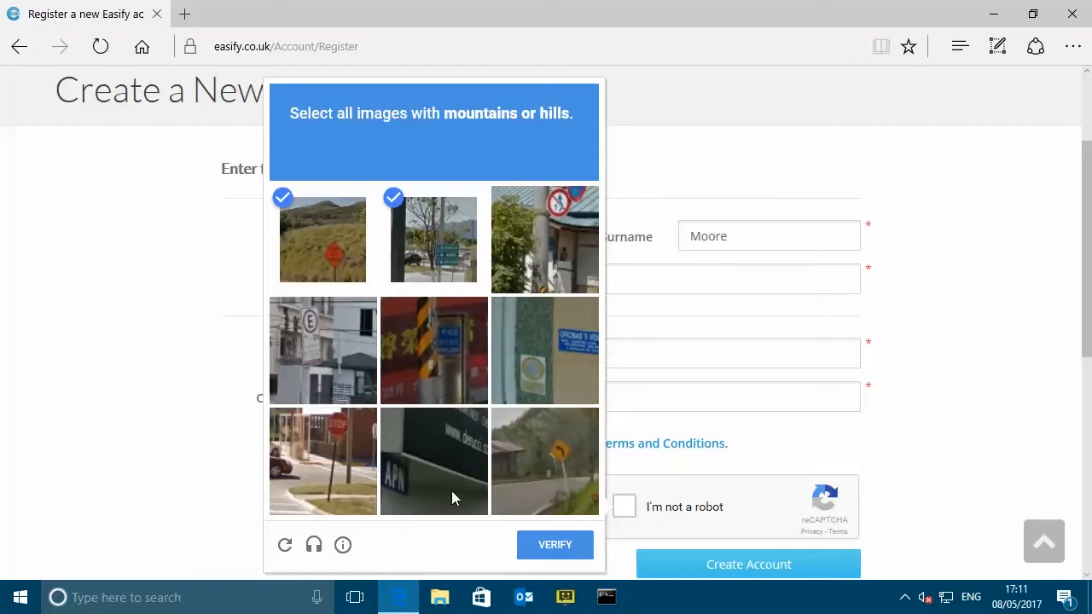
pyautogui.click(545, 439)
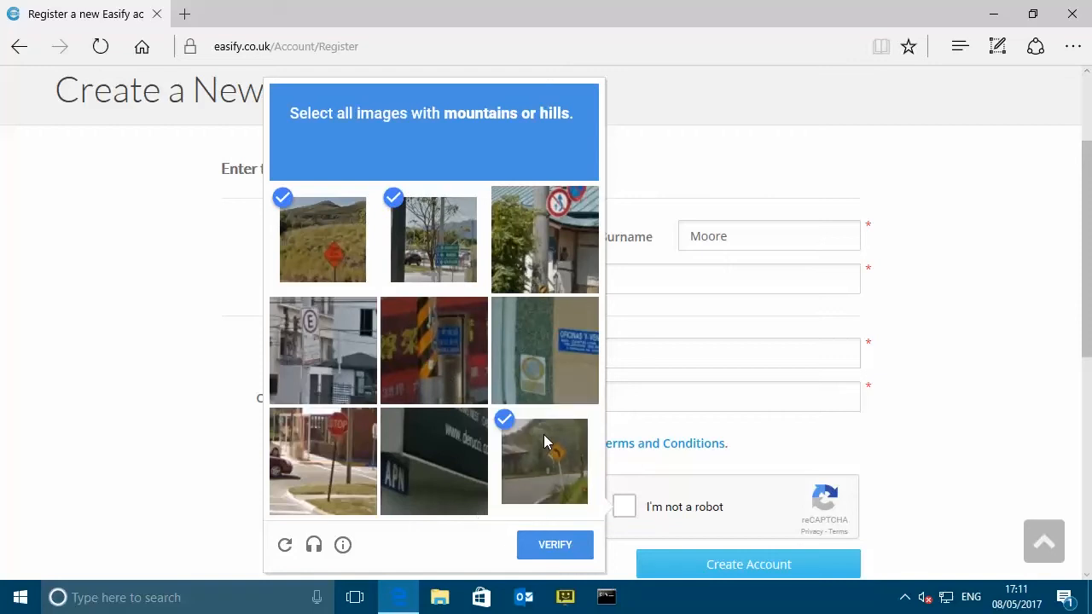
pyautogui.click(554, 544)
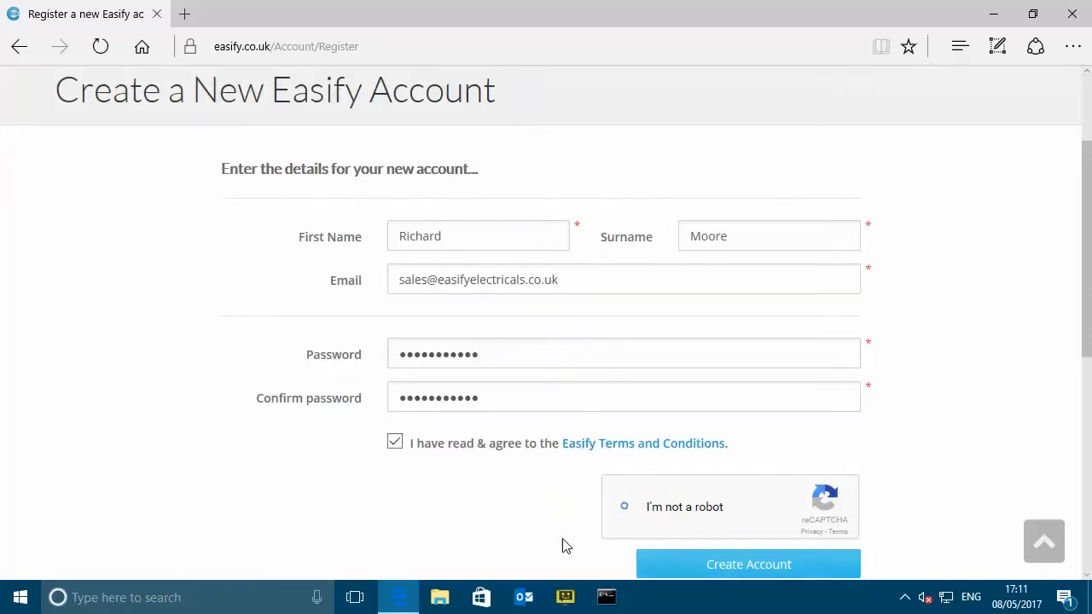
# - Submit the registration and confirm the account via the link in the Outlook email
pyautogui.click(761, 569)
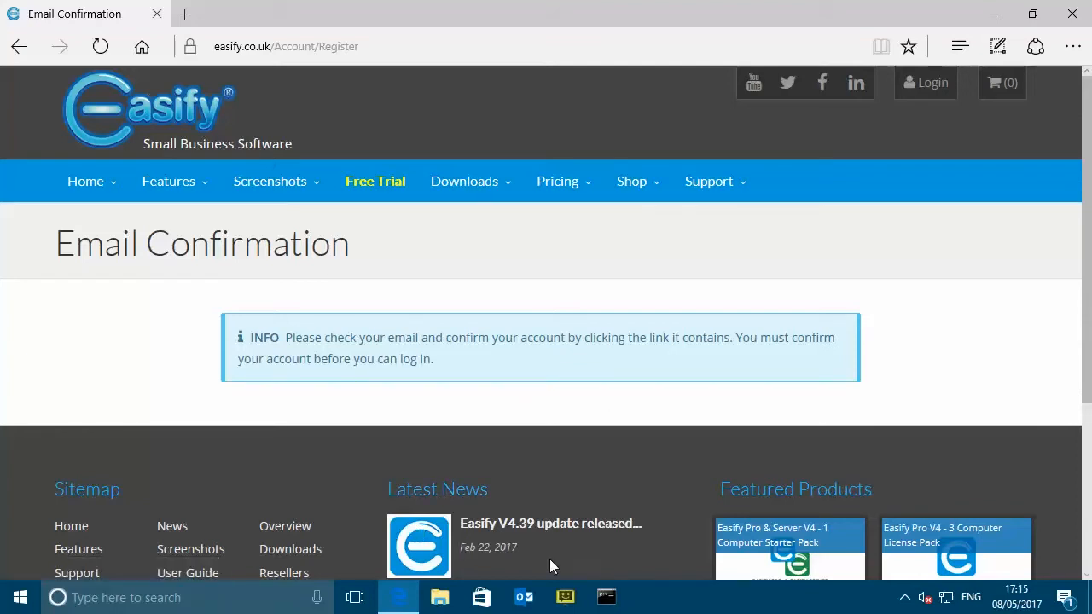
pyautogui.click(524, 597)
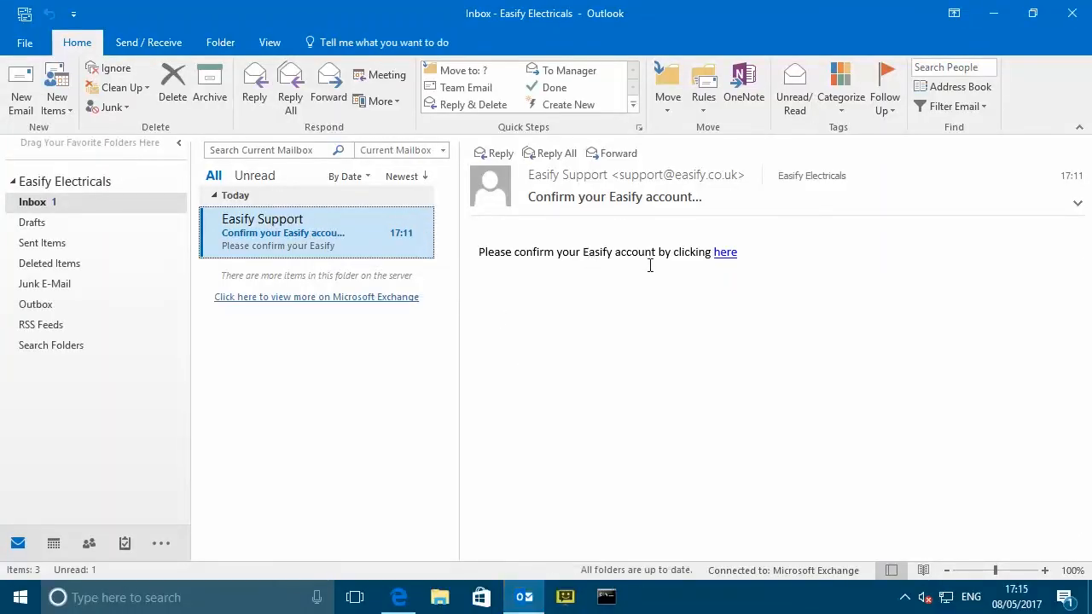
pyautogui.click(726, 253)
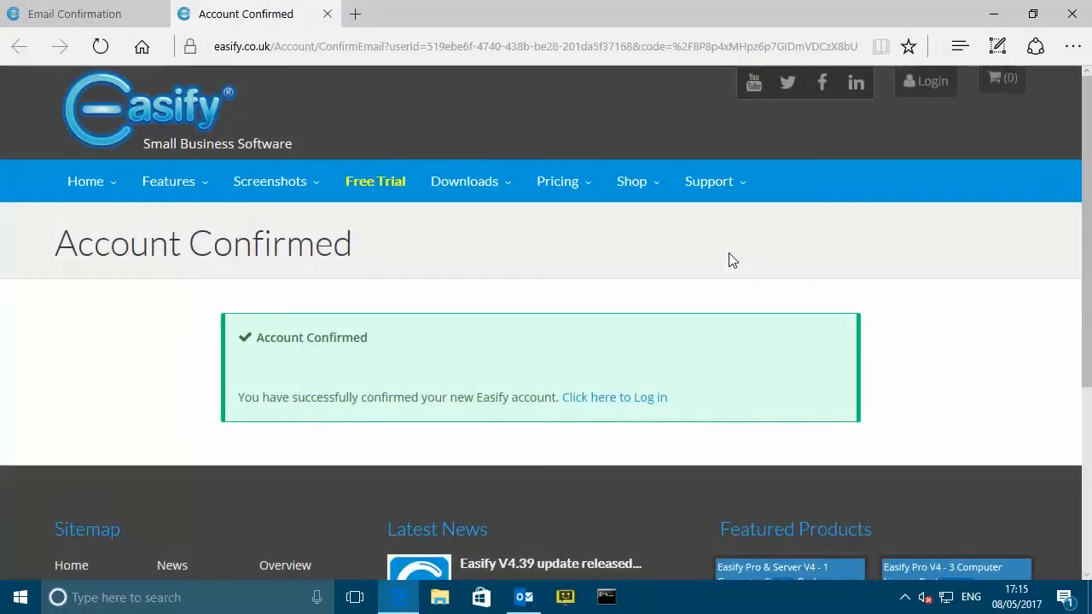
# - Log in with the account e-mail and password, letting Edge save the password
pyautogui.click(644, 393)
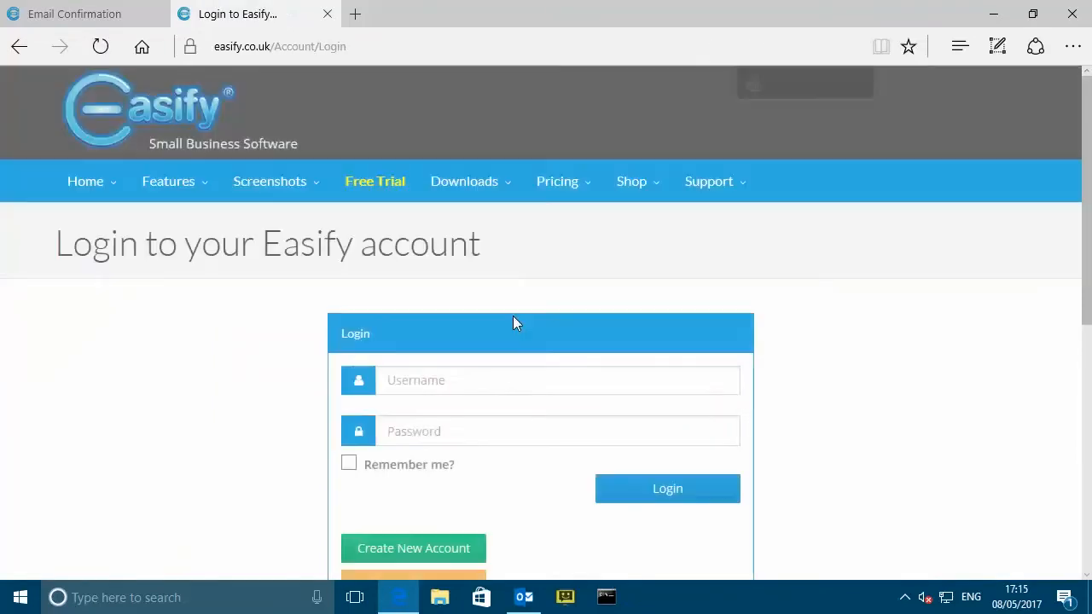
pyautogui.click(505, 379)
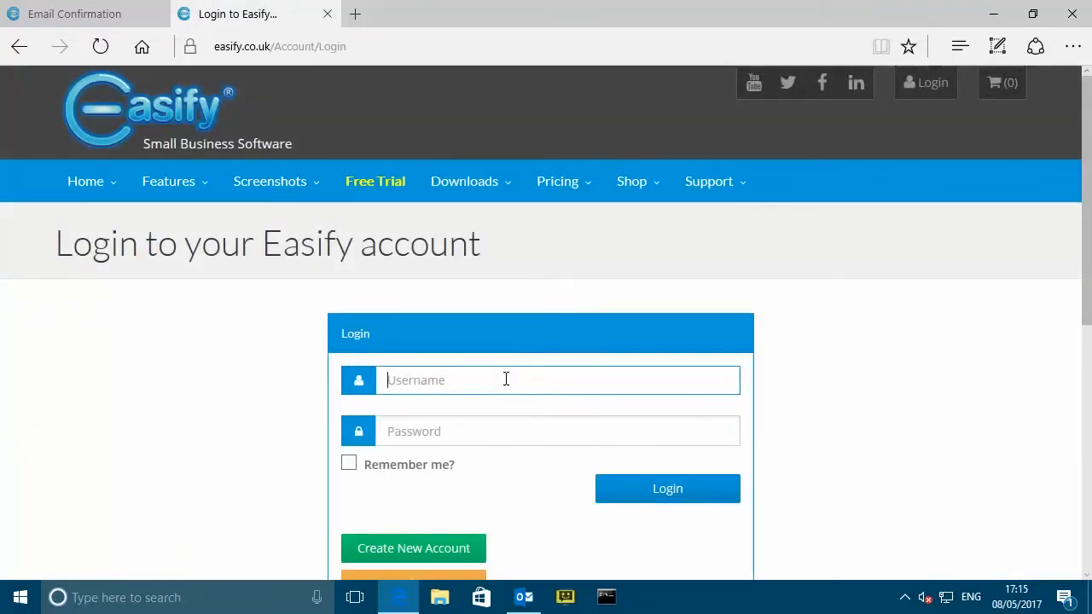
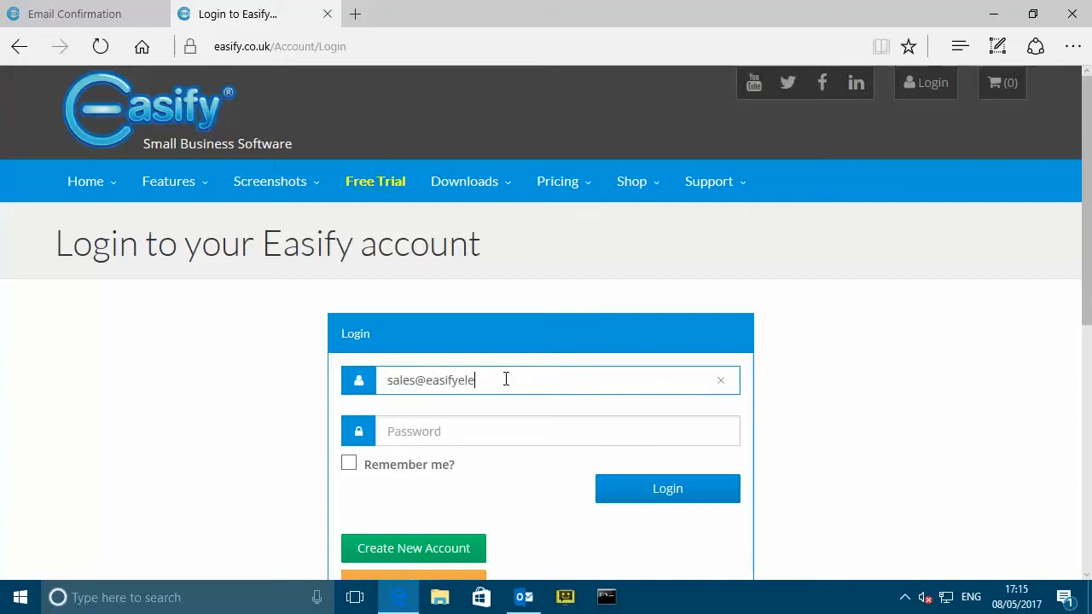
pyautogui.press('Tab')
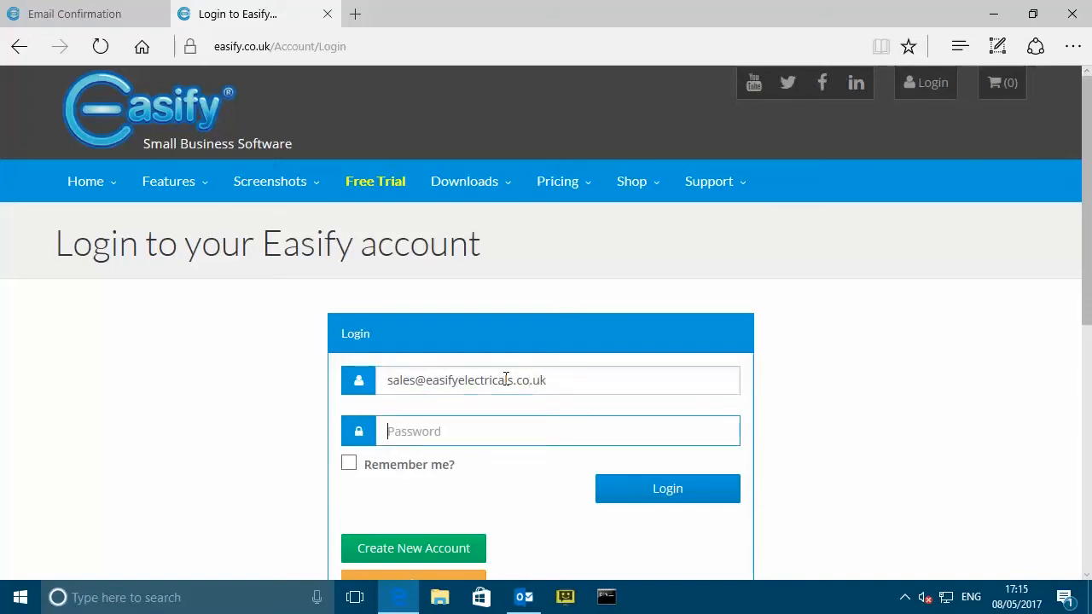
pyautogui.write('*****')
pyautogui.click(690, 491)
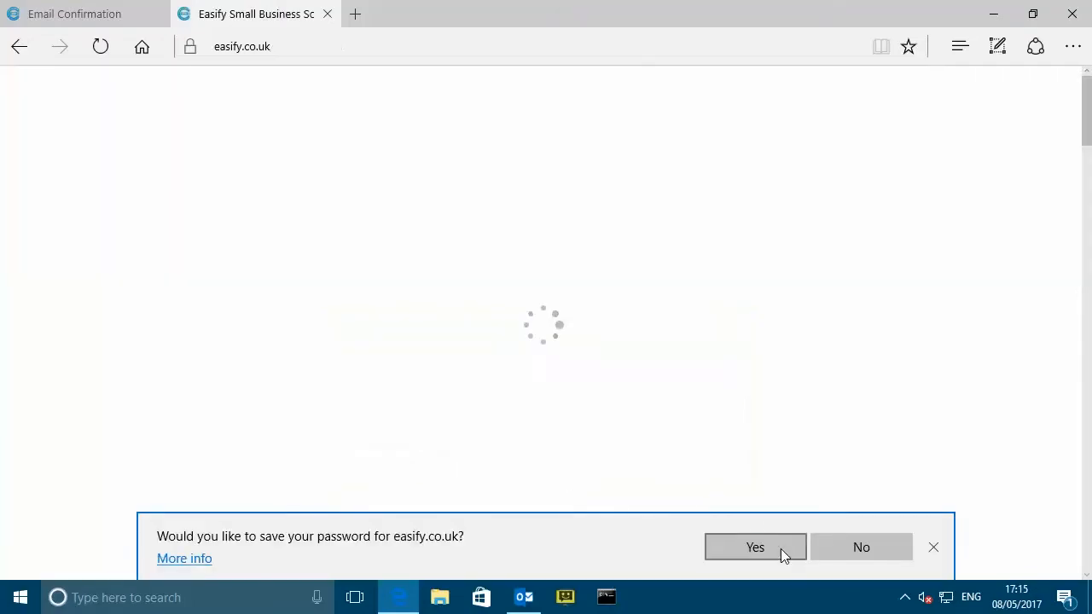
pyautogui.click(779, 549)
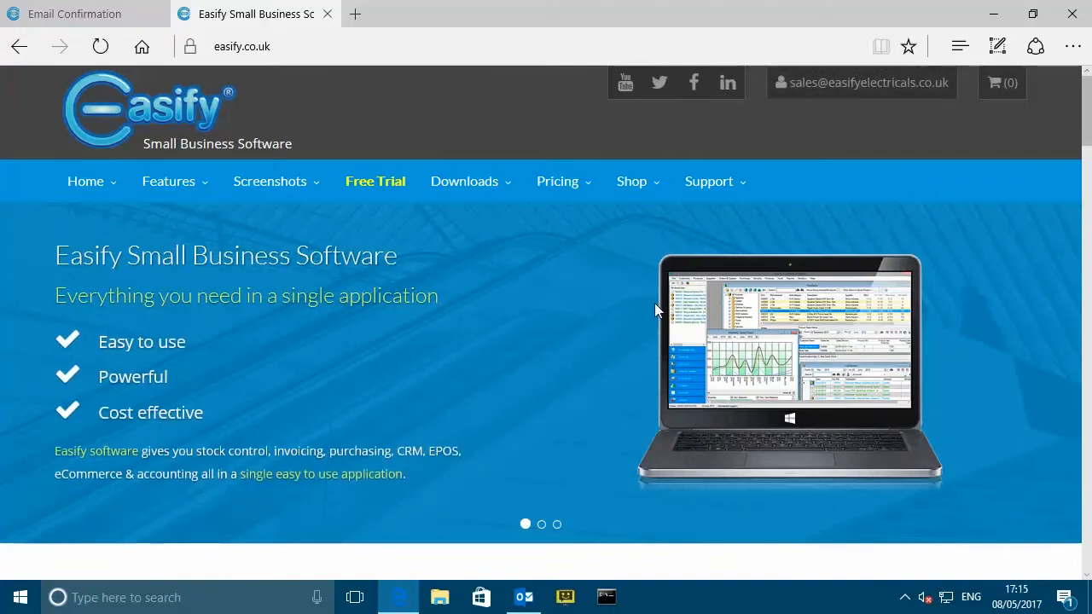
# - Request the 30-day trial through Free Trial and 'Try Easify in the cloud', then check Outlook
pyautogui.click(386, 182)
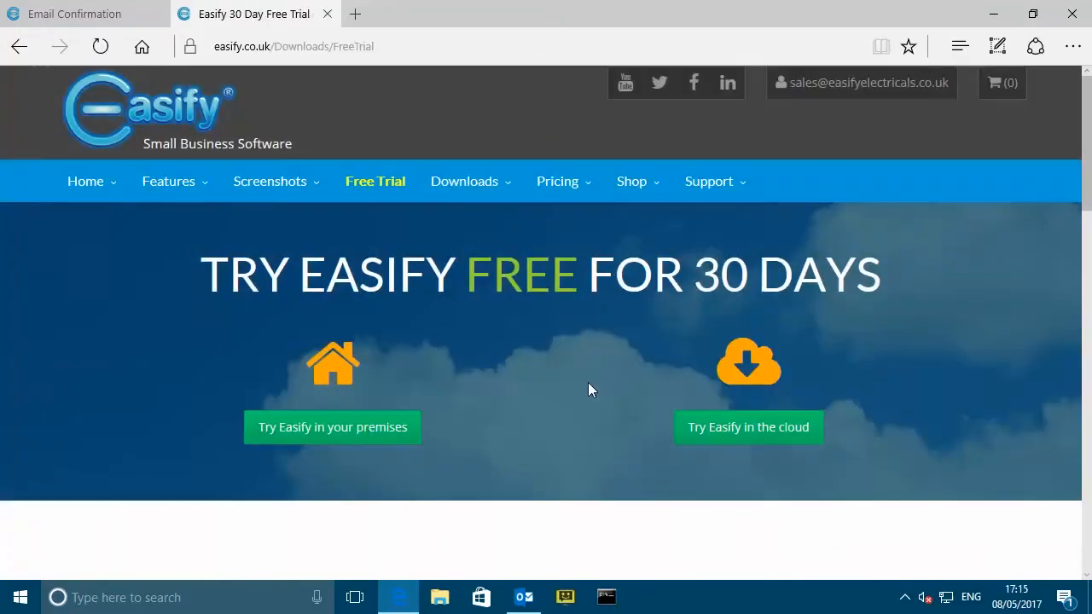
pyautogui.click(761, 433)
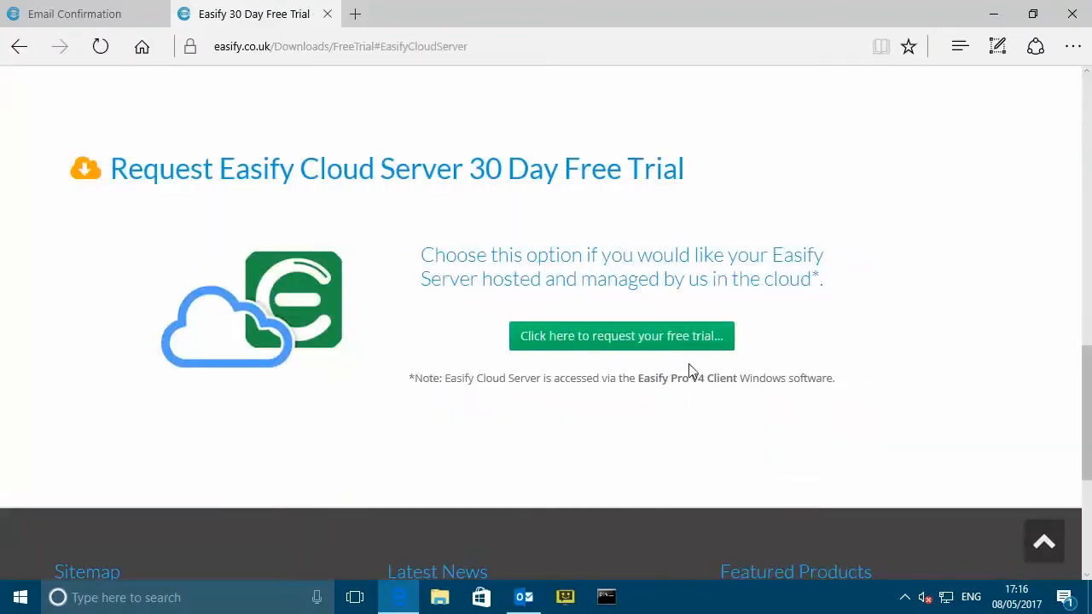
pyautogui.click(613, 338)
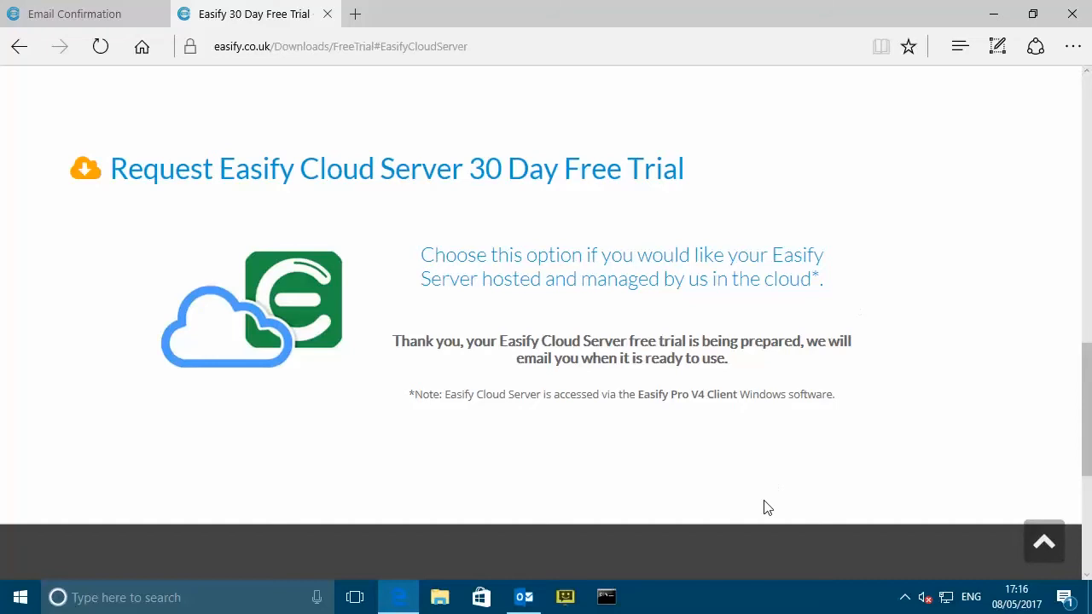
pyautogui.click(524, 597)
# - Bring the Outlook inbox forward to show the 'Your Easify Cloud Server Trial is live' email
pyautogui.click(288, 231)
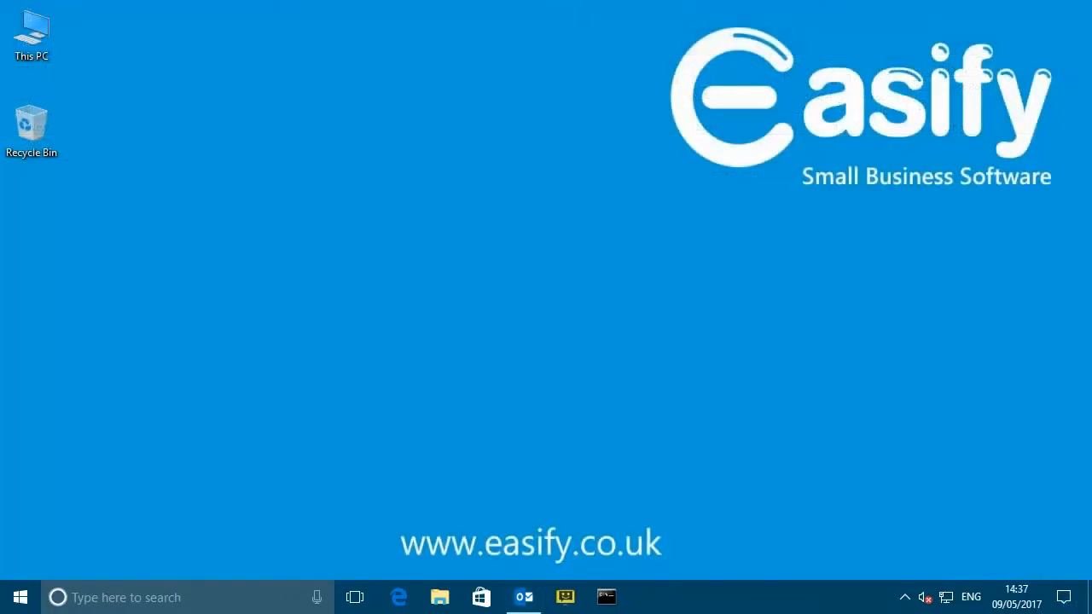
pyautogui.click(522, 597)
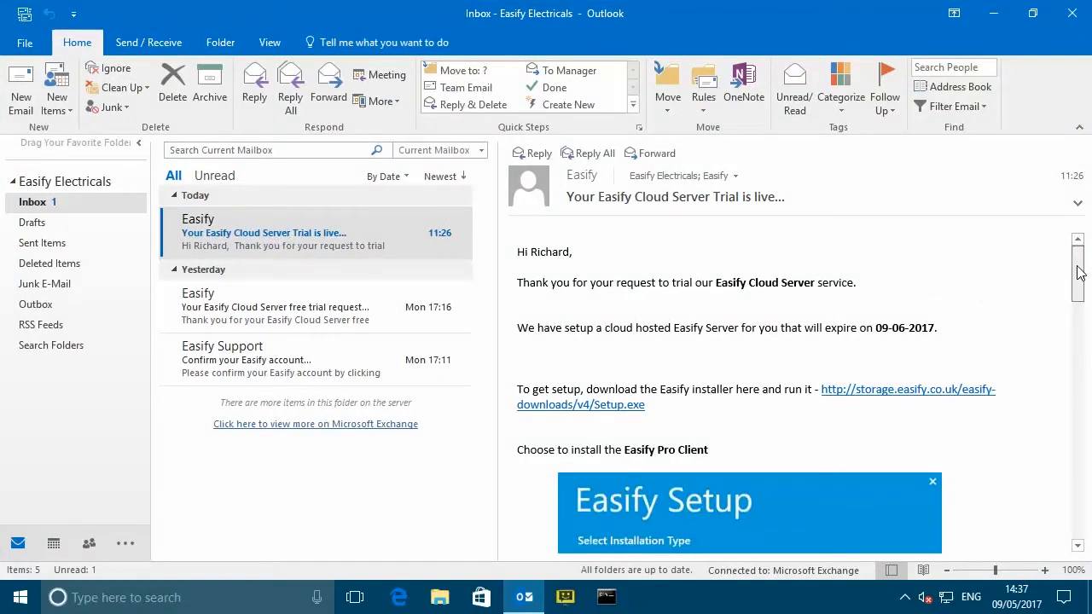
# - Scroll through the trial-is-live email and download Setup.exe from the storage.easify.co.uk link
pyautogui.moveTo(1078, 266)
pyautogui.mouseDown()
pyautogui.moveTo(1077, 448)
pyautogui.moveTo(1081, 320)
pyautogui.mouseUp()
pyautogui.moveTo(1076, 256)
pyautogui.mouseDown()
pyautogui.moveTo(1065, 426)
pyautogui.moveTo(1073, 249)
pyautogui.moveTo(1074, 258)
pyautogui.mouseUp()
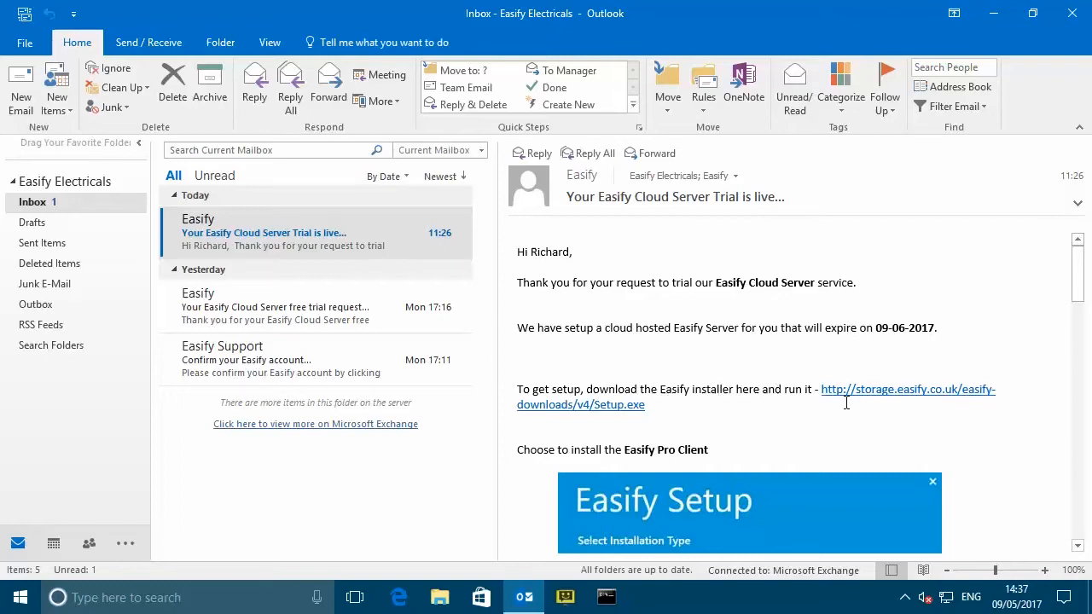
pyautogui.click(894, 398)
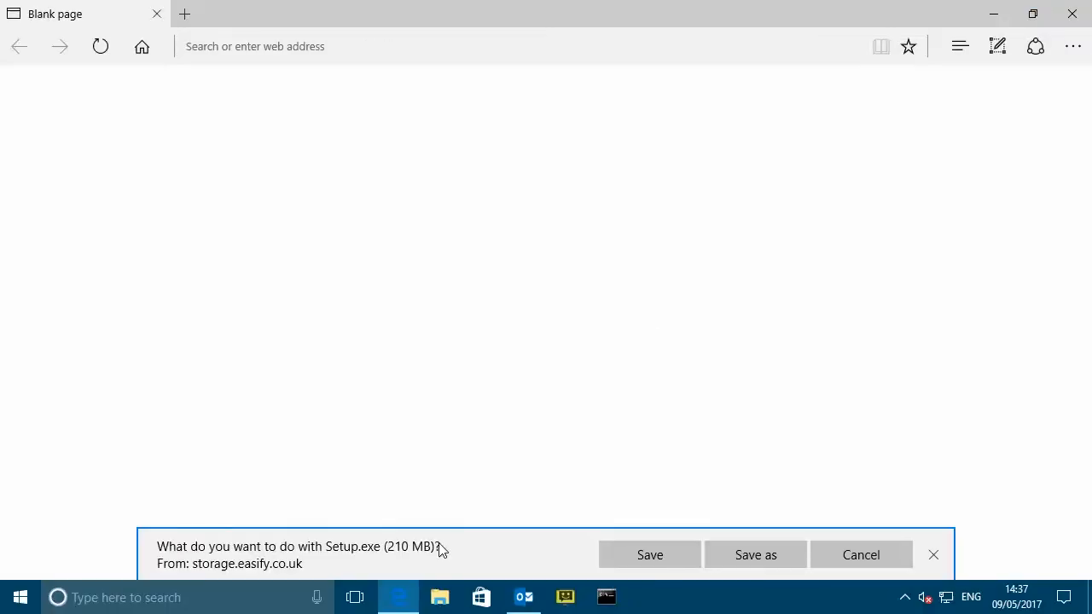
# - Save the Setup.exe download in Edge and run it once finished
pyautogui.click(650, 554)
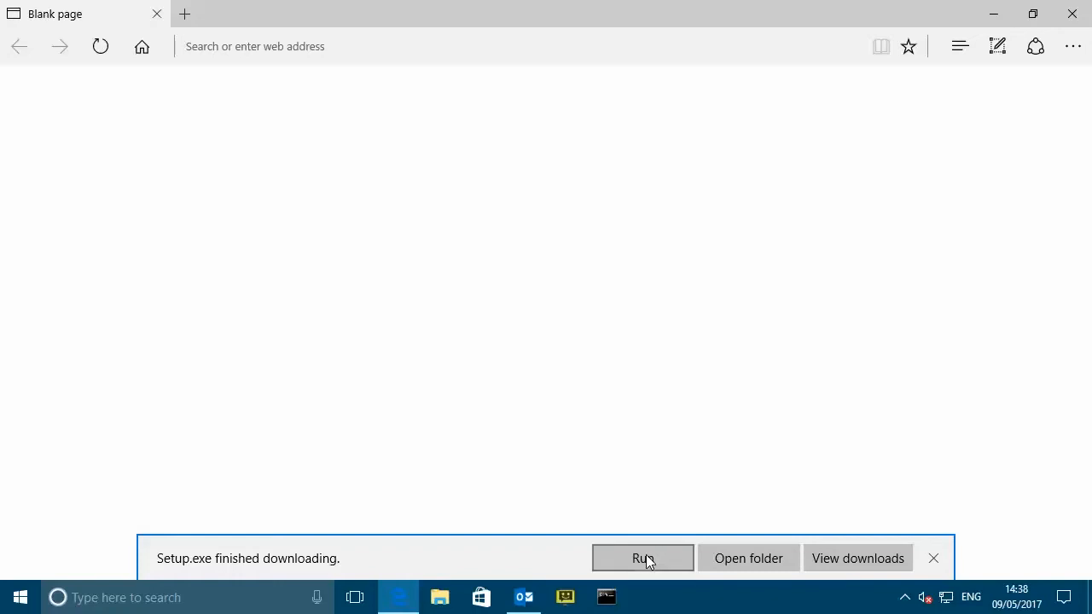
pyautogui.click(657, 560)
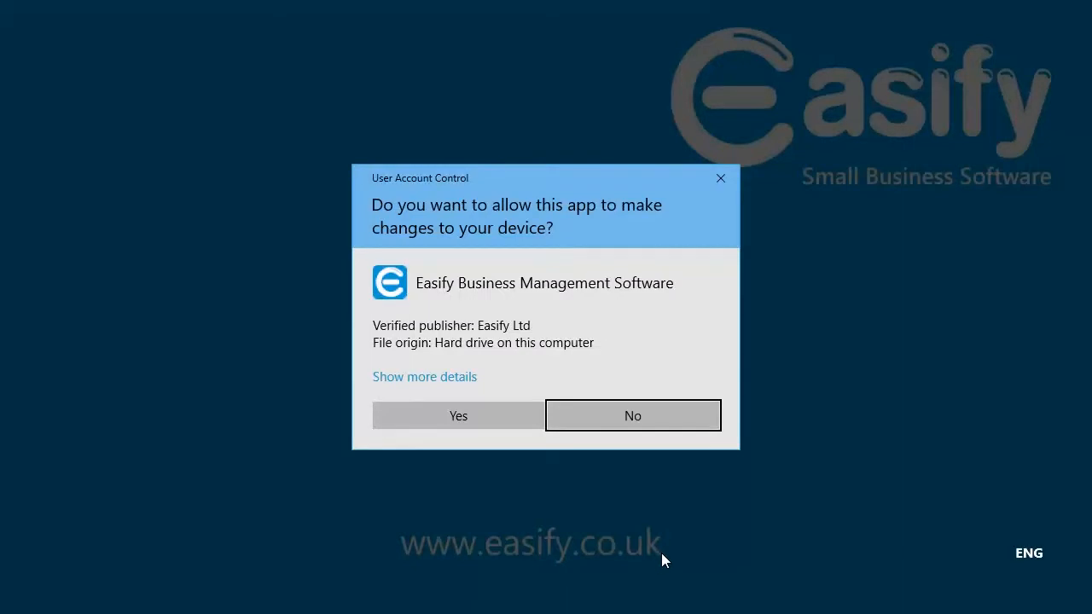
# - Approve the User Account Control prompt for the Easify installer
pyautogui.click(466, 420)
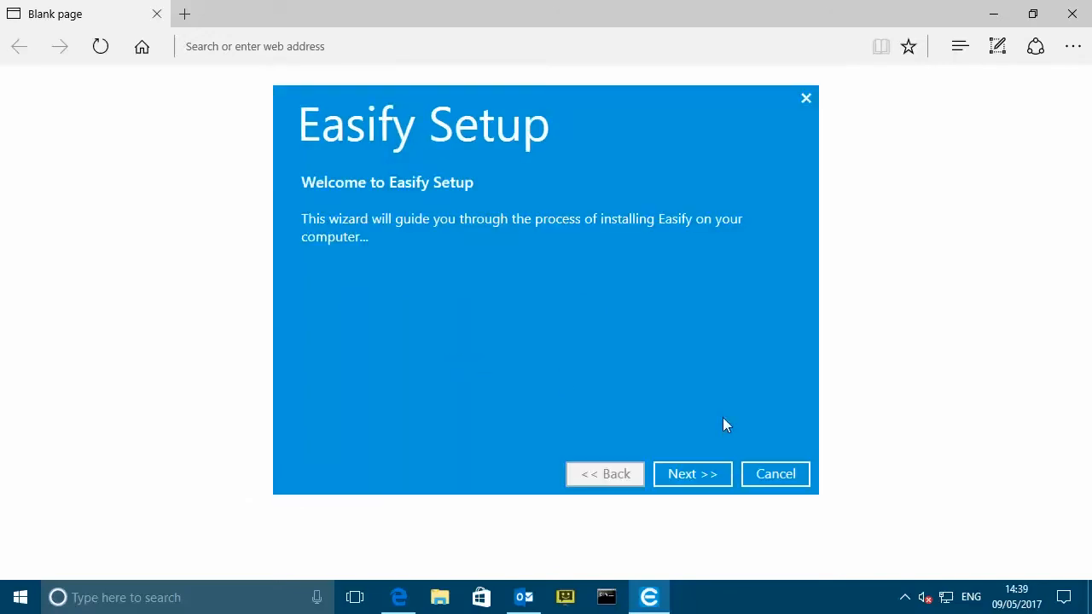
# - Get past the welcome page and accept the Easify end user license agreement
pyautogui.click(688, 471)
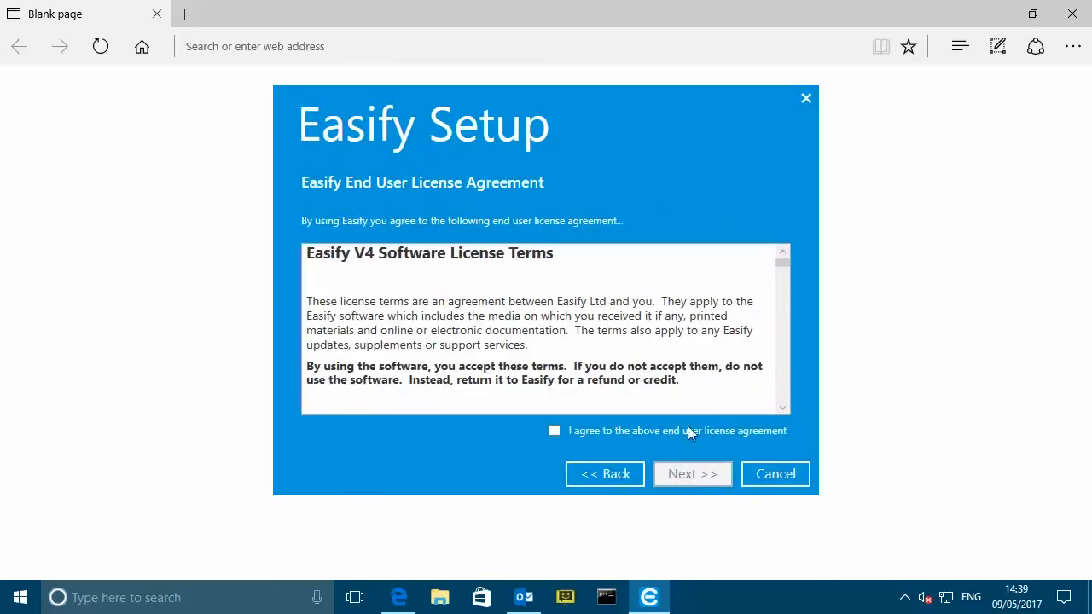
pyautogui.moveTo(781, 265); pyautogui.dragTo(791, 246)
pyautogui.click(556, 431)
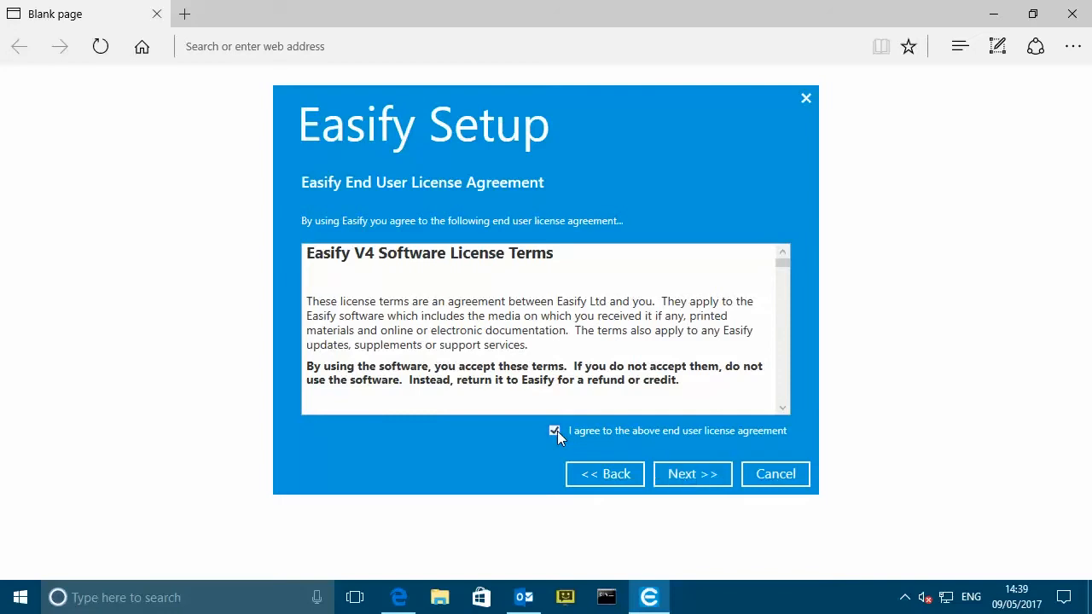
pyautogui.click(691, 476)
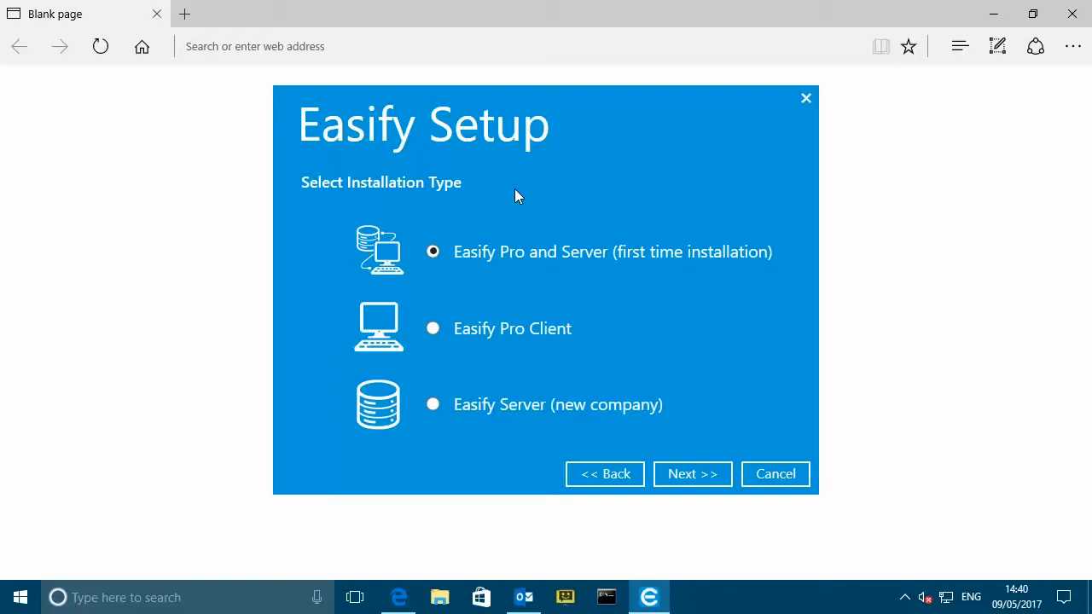
# - Choose the Easify Pro Client installation type and continue to installation settings
pyautogui.click(432, 330)
pyautogui.click(701, 474)
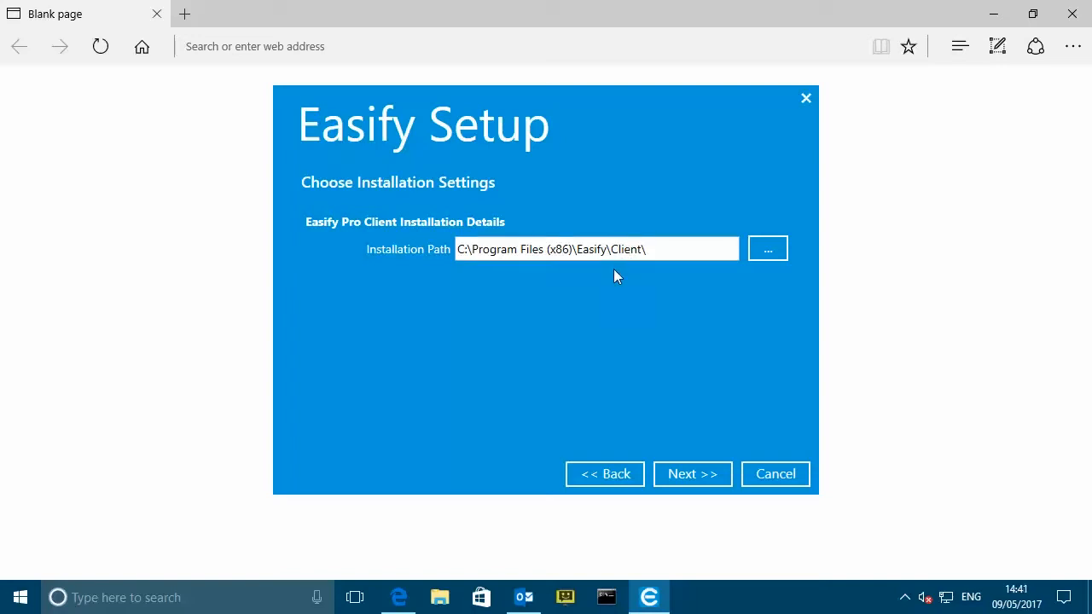
# - Install Easify Pro Client to C:\Program Files (x86)\Easify\Client\ and finish the wizard
pyautogui.click(696, 475)
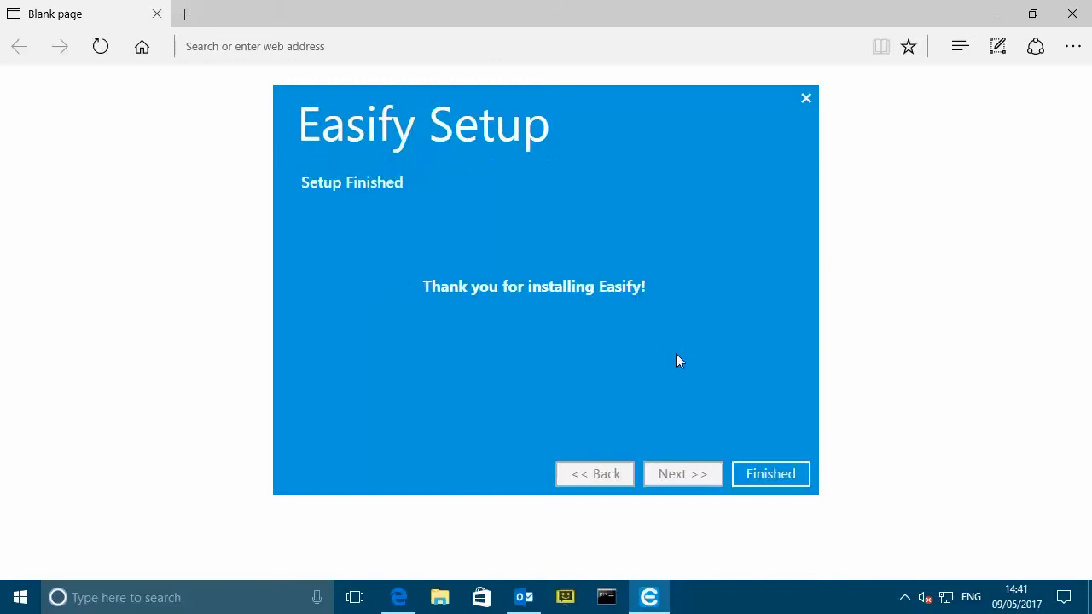
pyautogui.click(777, 471)
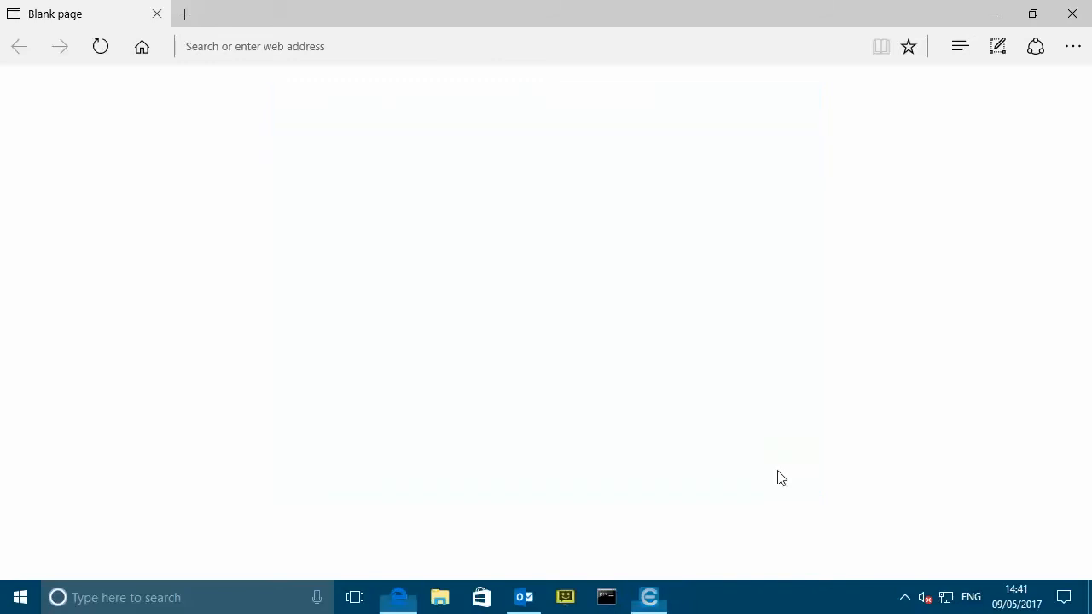
# - Close the Edge and Microsoft Outlook windows
pyautogui.click(1072, 17)
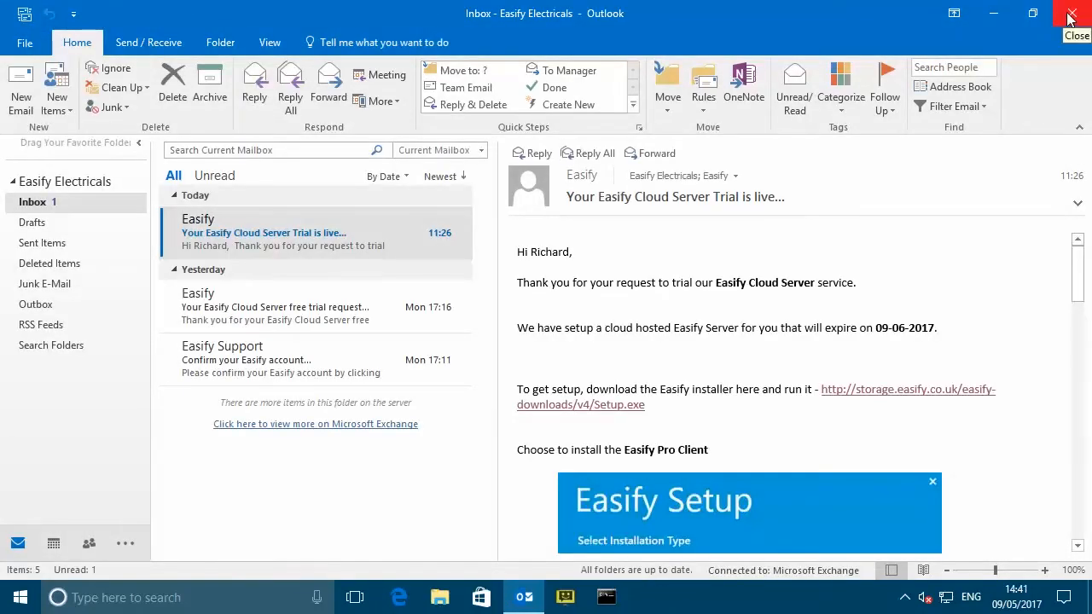
pyautogui.click(1072, 17)
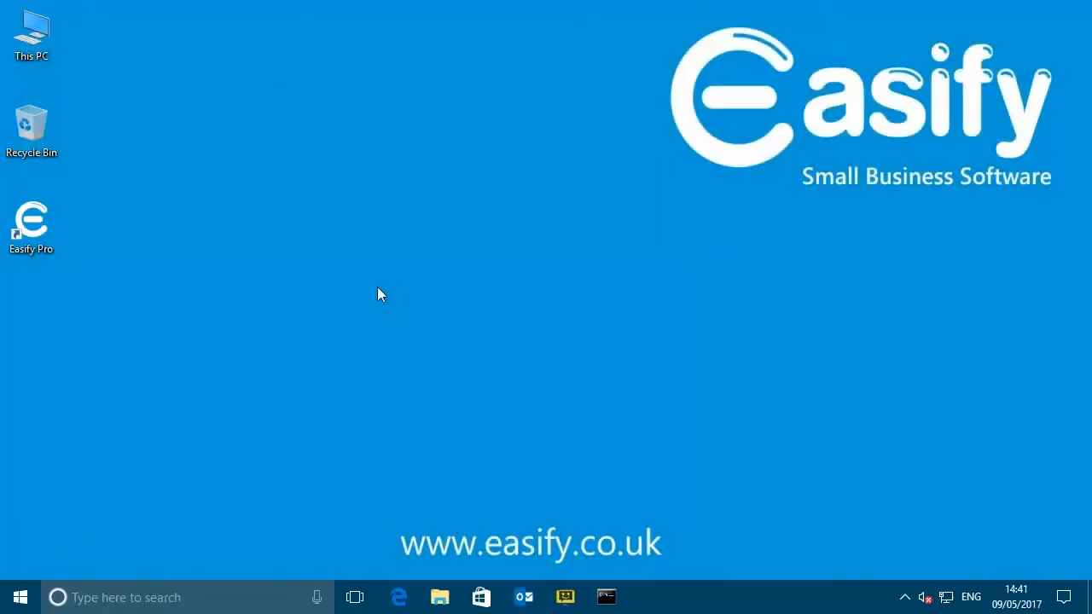
# - Start Easify Pro from its new desktop shortcut
pyautogui.doubleClick(36, 225)
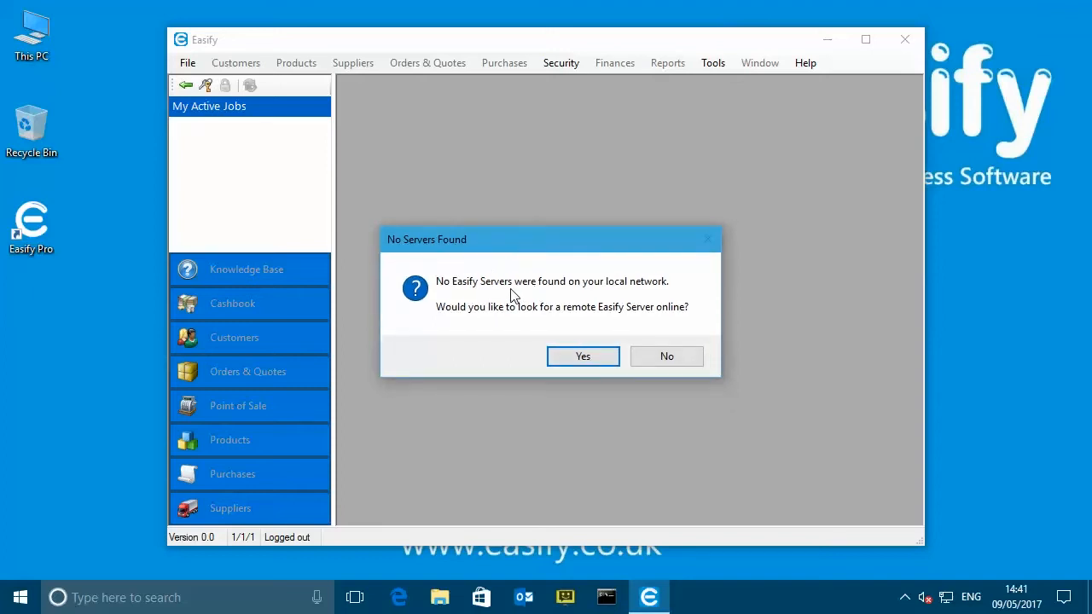
# - Accept the No Servers Found offer to search for a remote Easify server
pyautogui.click(583, 356)
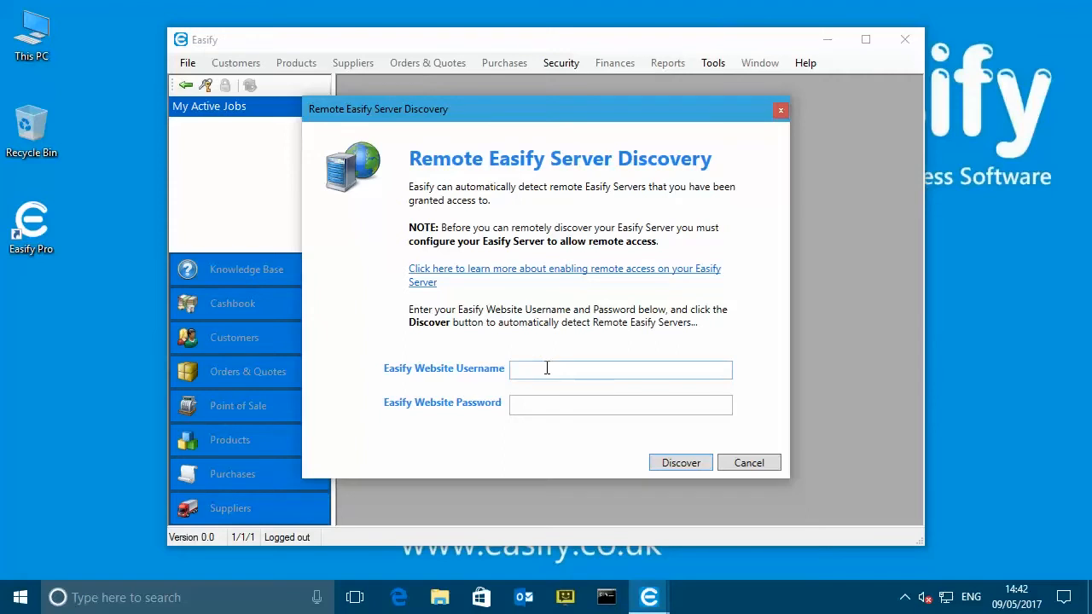
# - Enter the Easify website account e-mail and password, then discover the EASIFYCLOUD3 server
pyautogui.click(547, 368)
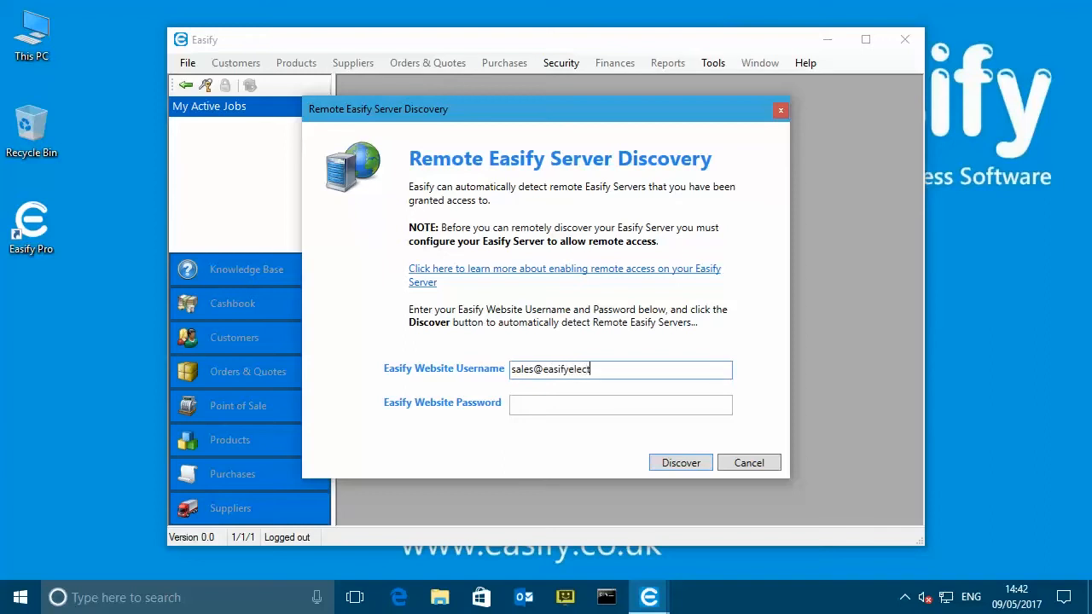
pyautogui.press('Tab')
pyautogui.write('••••••••••')
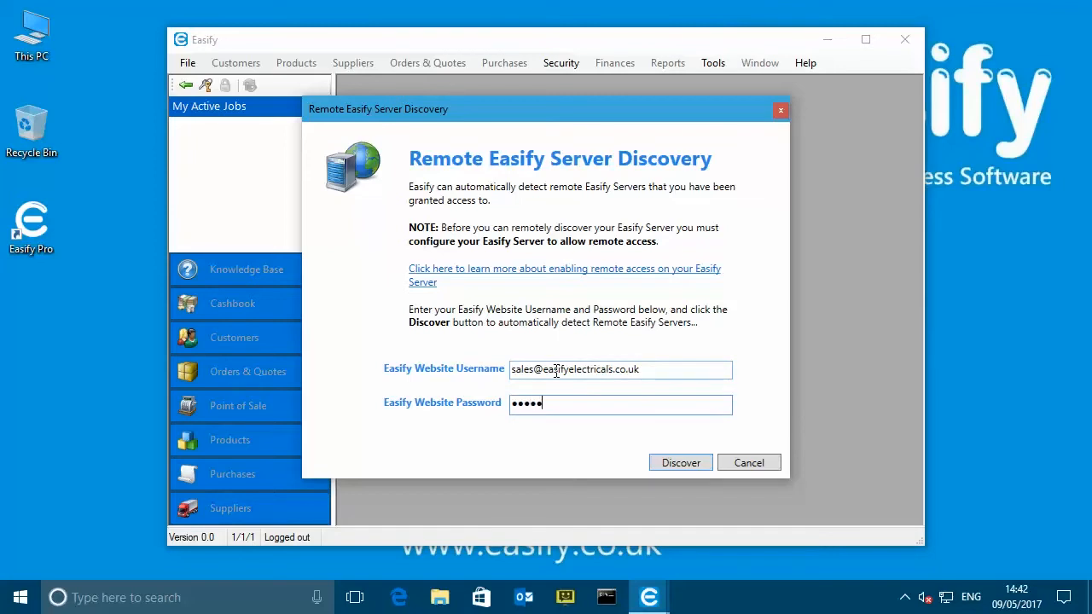
pyautogui.write('•')
pyautogui.click(682, 464)
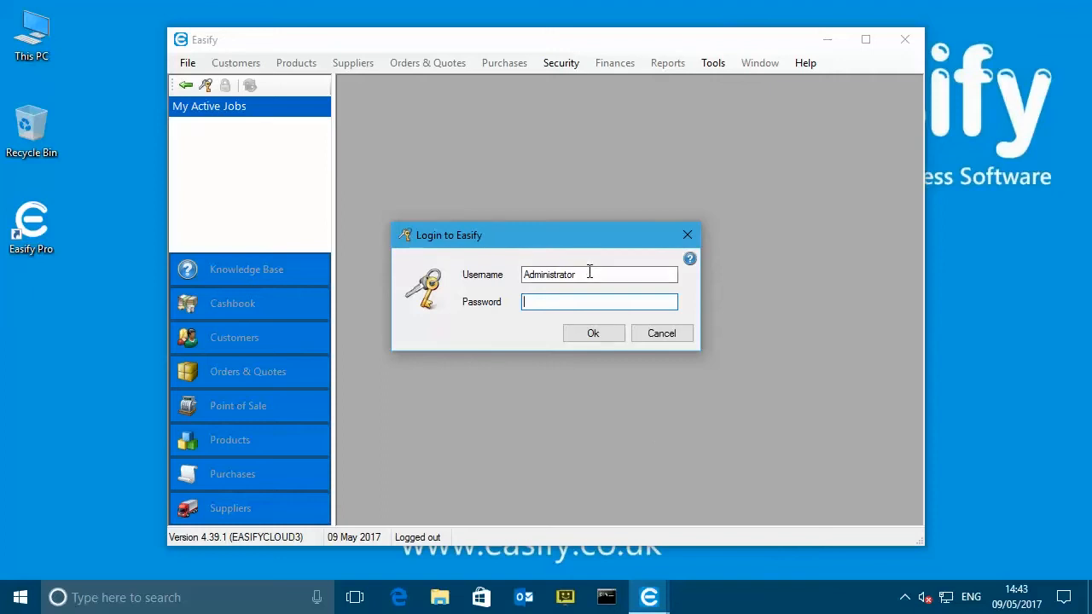
# - Log in to EASIFYCLOUD3 with the account e-mail as username and its password
pyautogui.moveTo(597, 273); pyautogui.dragTo(510, 277)
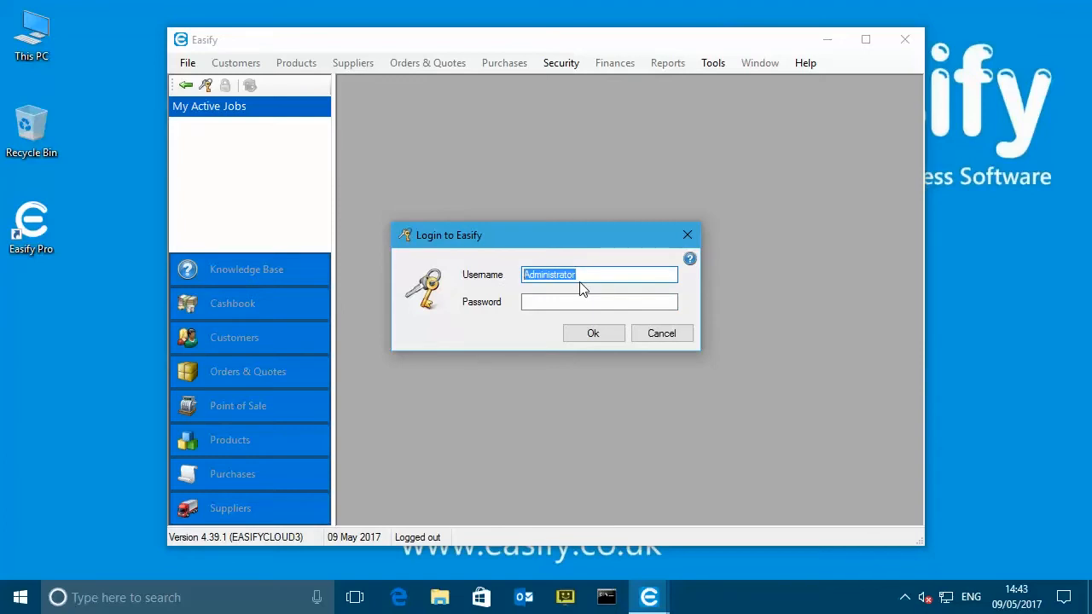
pyautogui.press('Tab')
pyautogui.write('••••••••••')
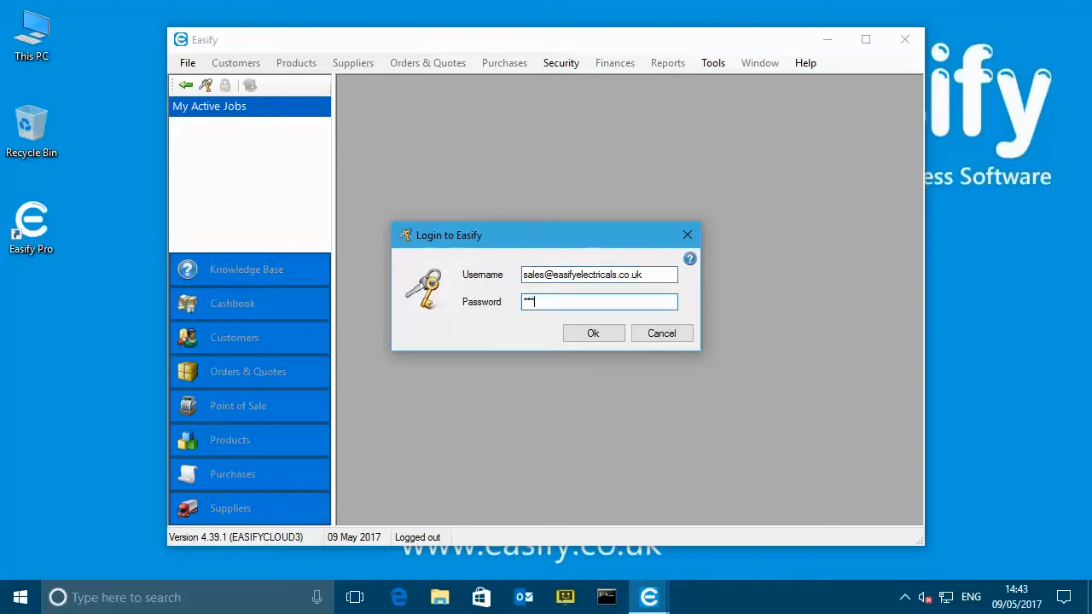
pyautogui.write('•')
pyautogui.moveTo(555, 238); pyautogui.dragTo(554, 236)
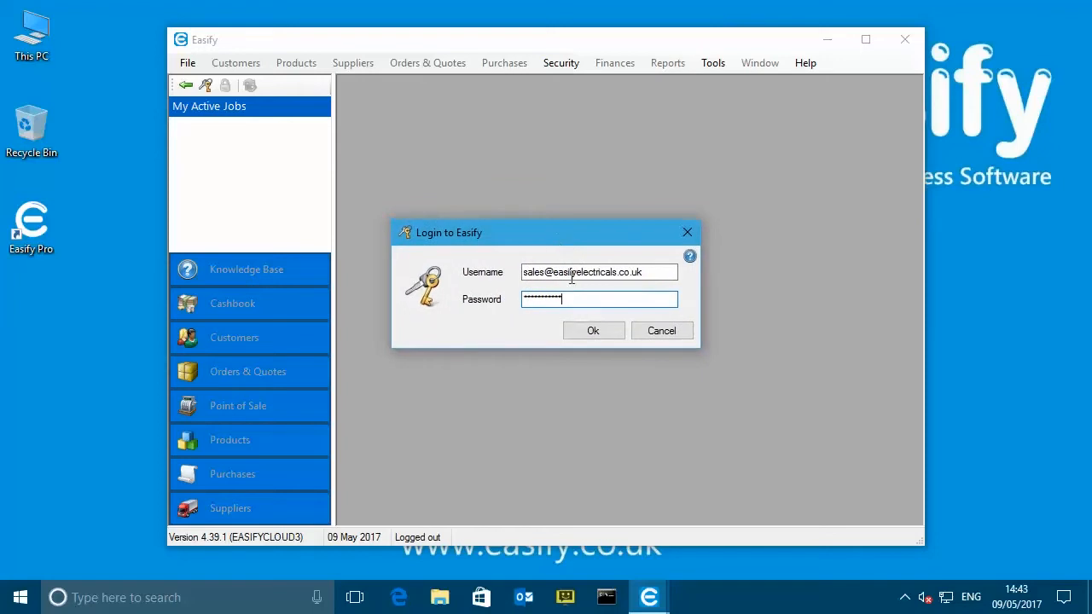
pyautogui.click(589, 330)
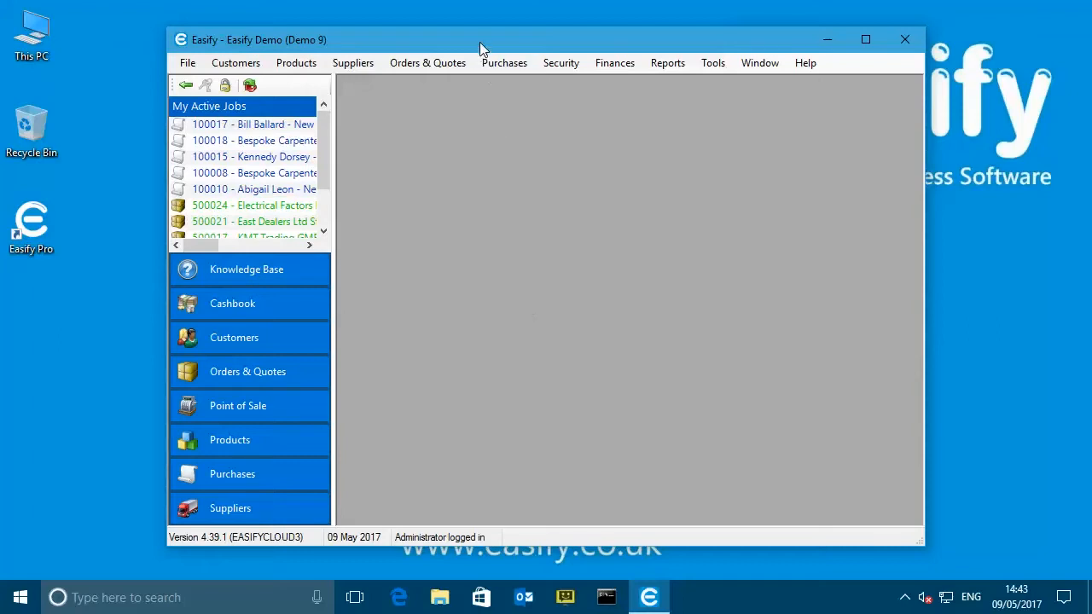
# - Move the Easify window up and to the left, then bring up the Products list
pyautogui.moveTo(480, 42); pyautogui.dragTo(433, 33)
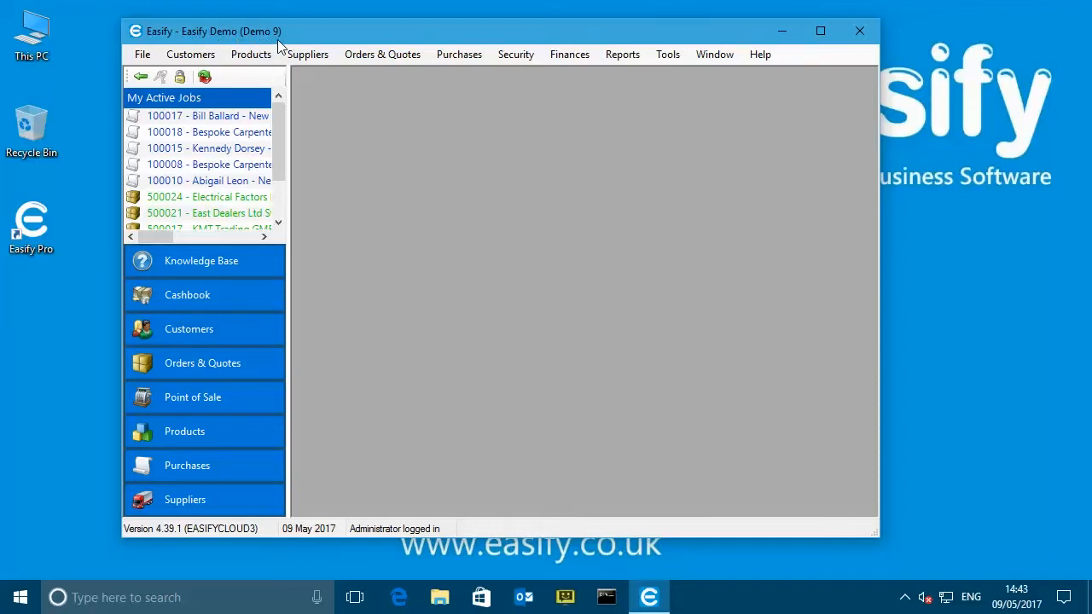
pyautogui.moveTo(325, 32); pyautogui.dragTo(317, 30)
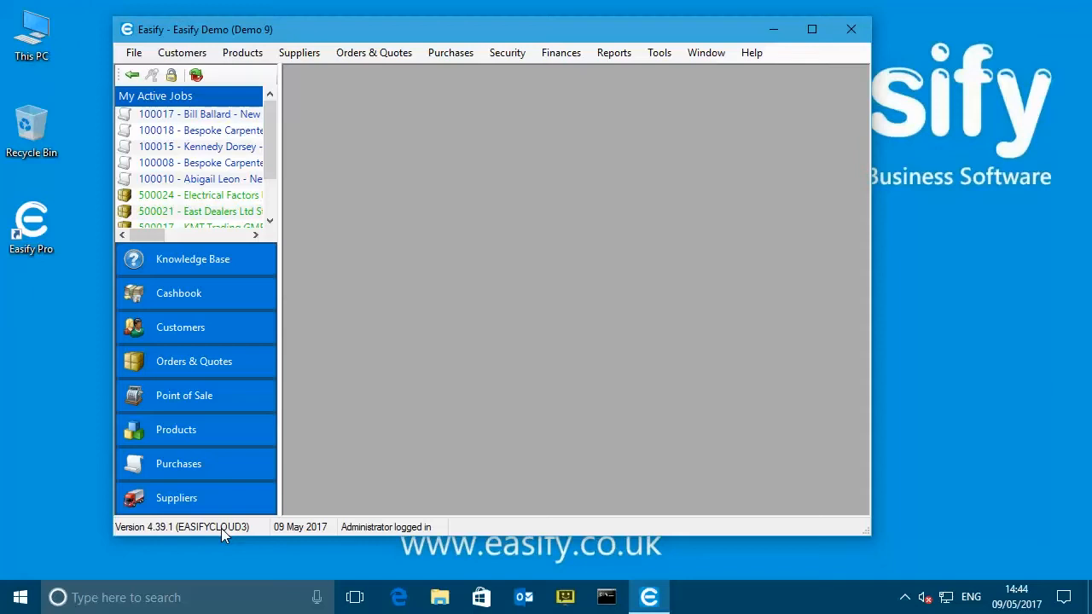
pyautogui.click(181, 435)
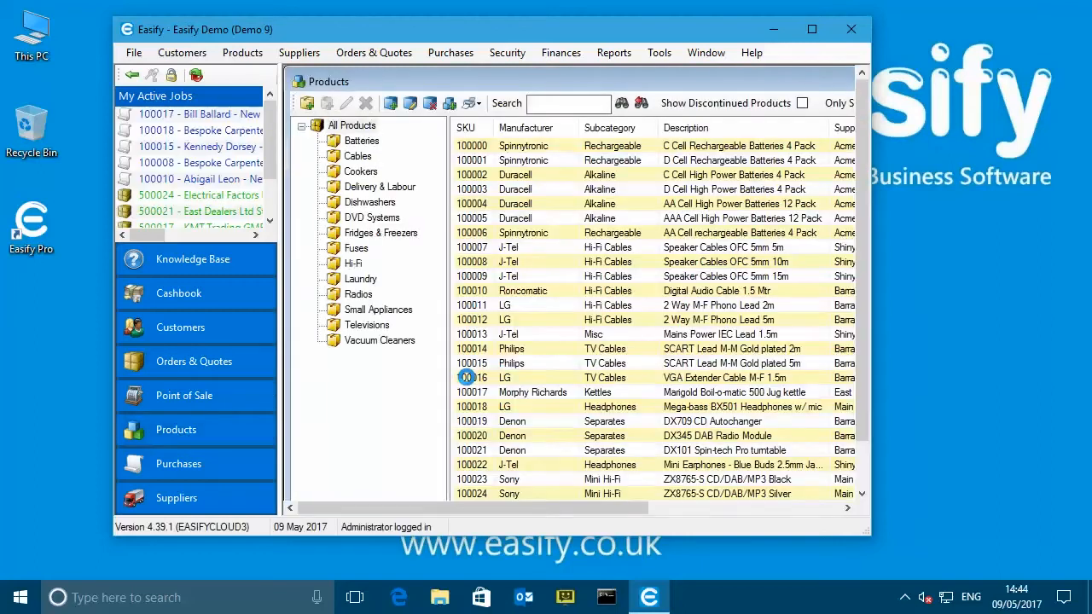
# - Shift the Easify window left and enlarge it to show more product columns
pyautogui.moveTo(504, 35); pyautogui.dragTo(481, 31)
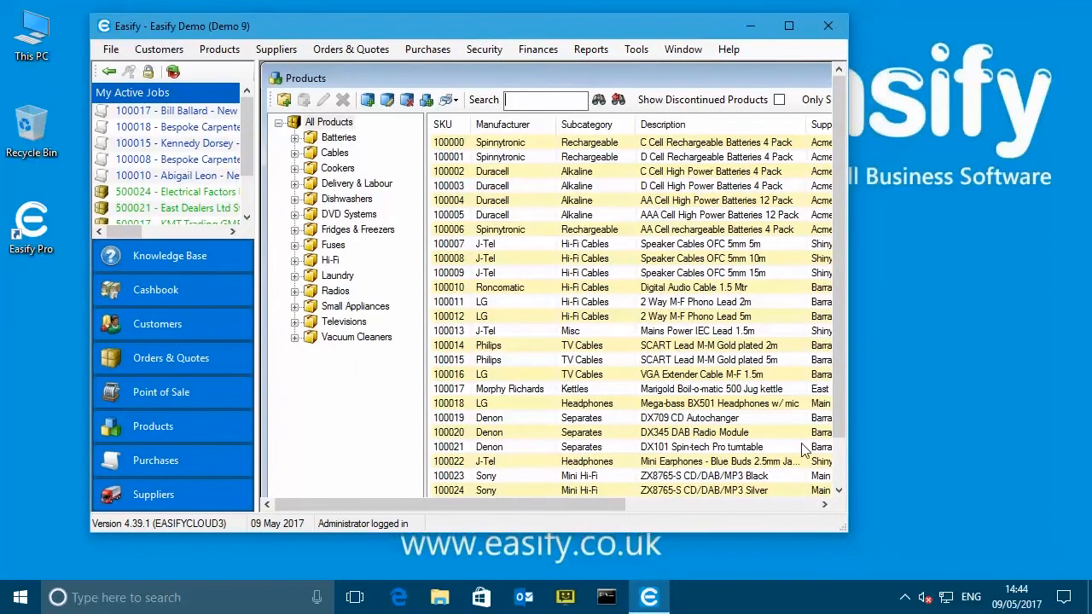
pyautogui.moveTo(842, 521); pyautogui.dragTo(1015, 549)
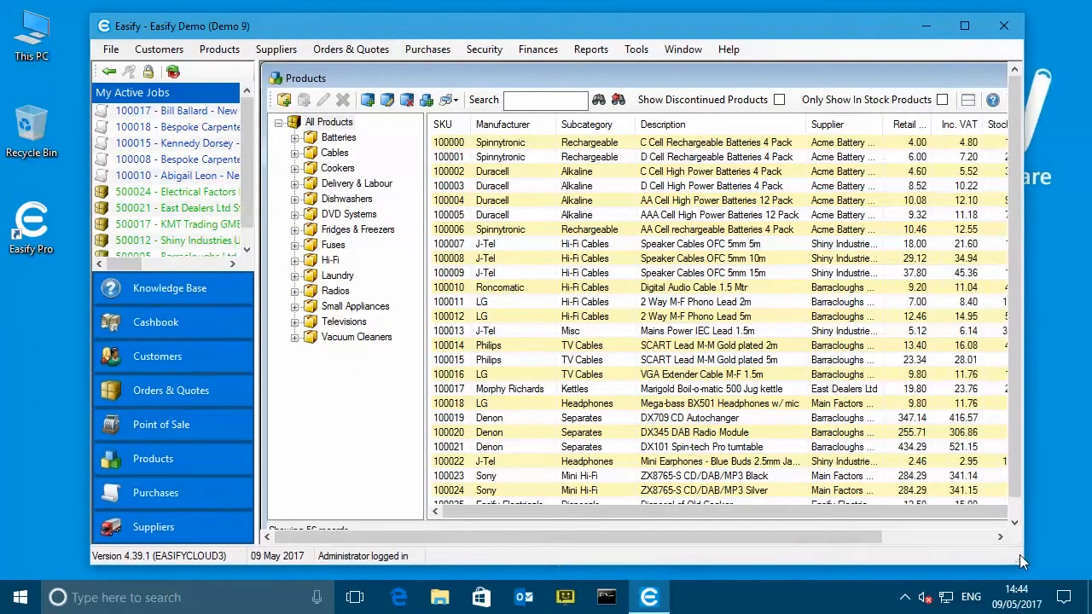
pyautogui.moveTo(602, 39); pyautogui.dragTo(594, 37)
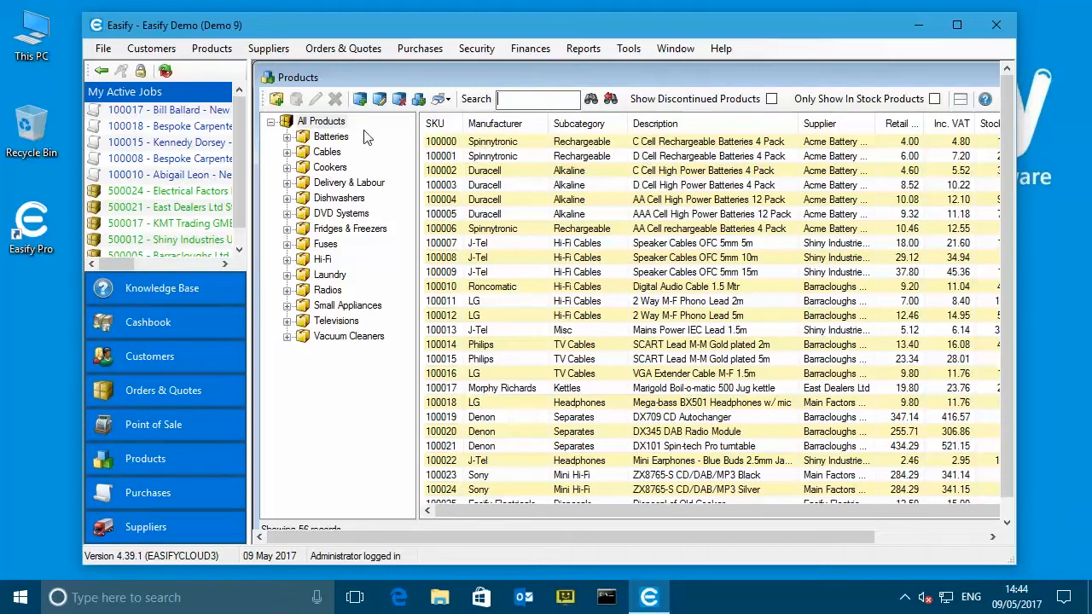
# - Browse Alkaline and Rechargeable batteries, check product 100000's pricing without saving, then open Customers
pyautogui.click(287, 136)
pyautogui.click(345, 152)
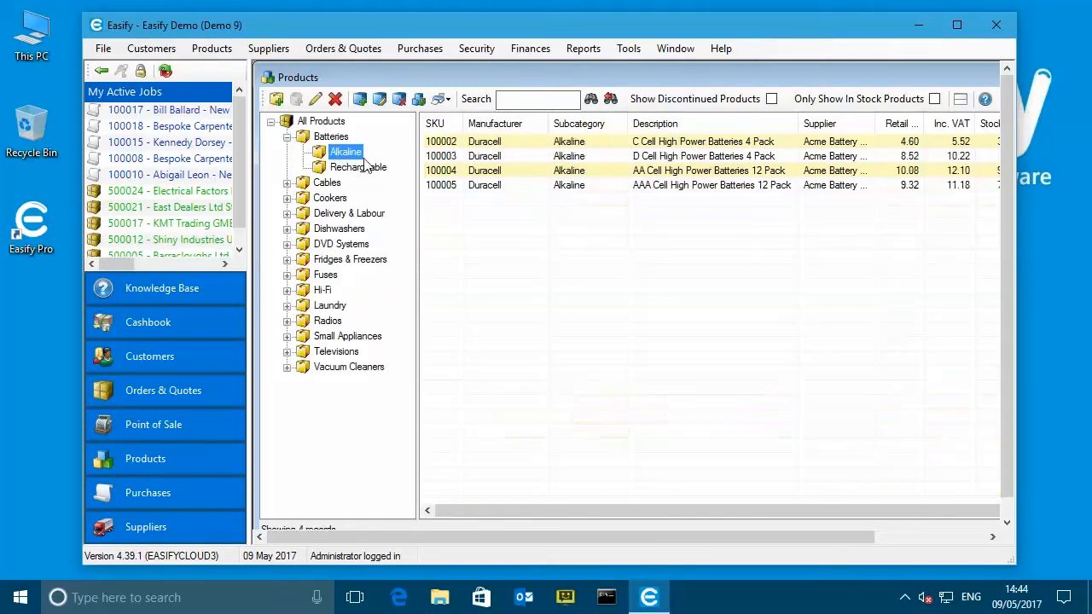
pyautogui.click(358, 167)
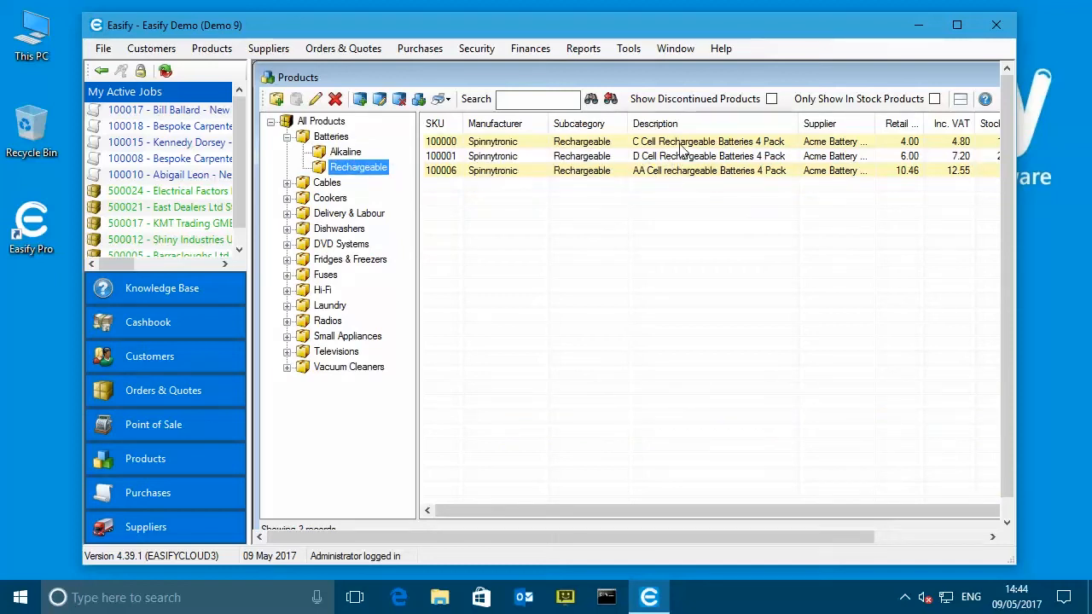
pyautogui.doubleClick(682, 144)
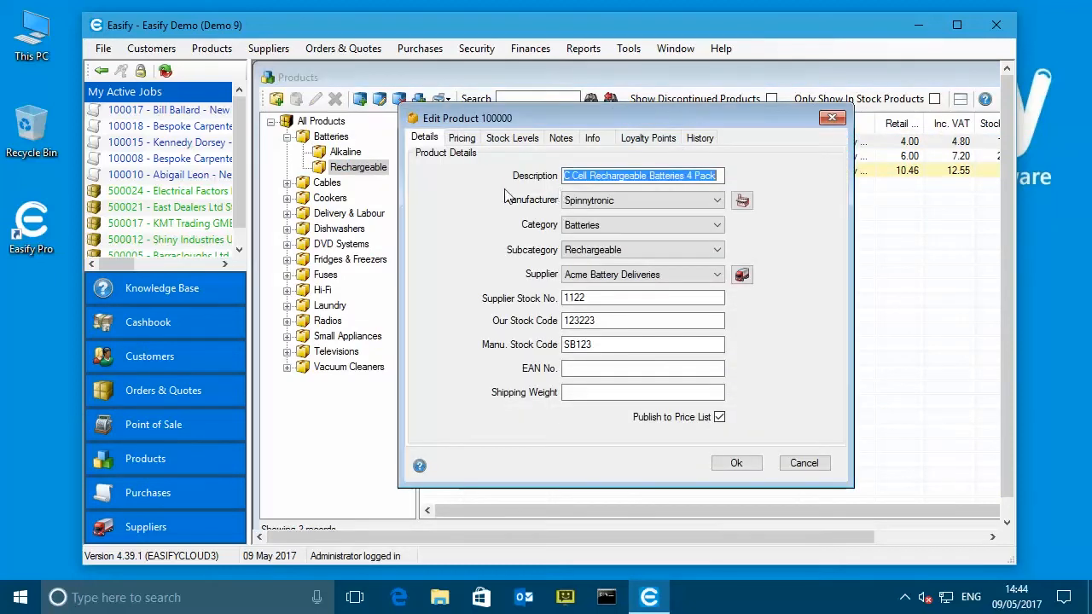
pyautogui.click(812, 464)
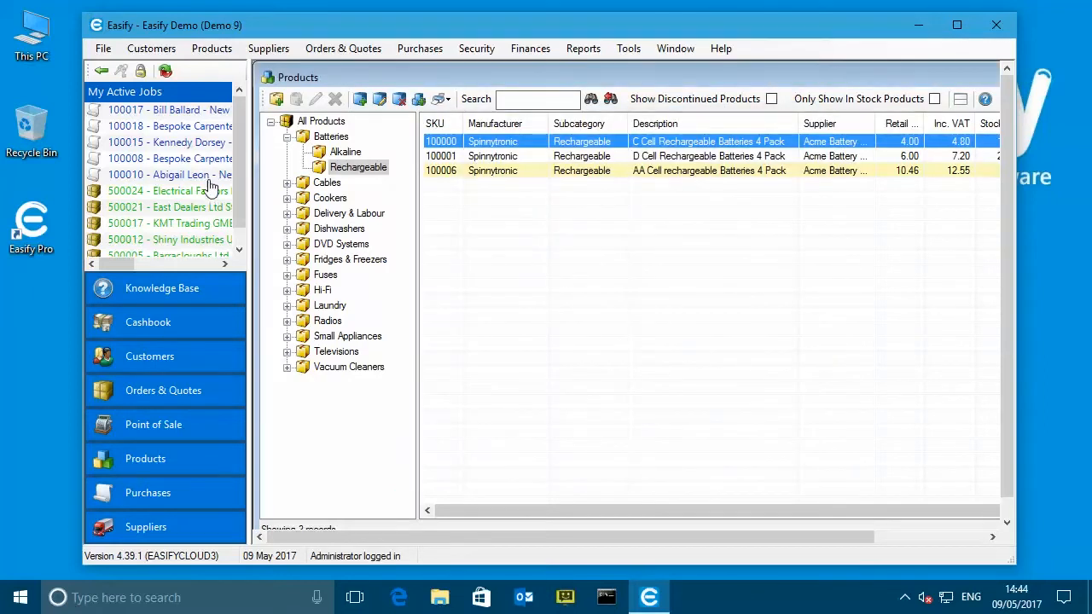
pyautogui.click(186, 357)
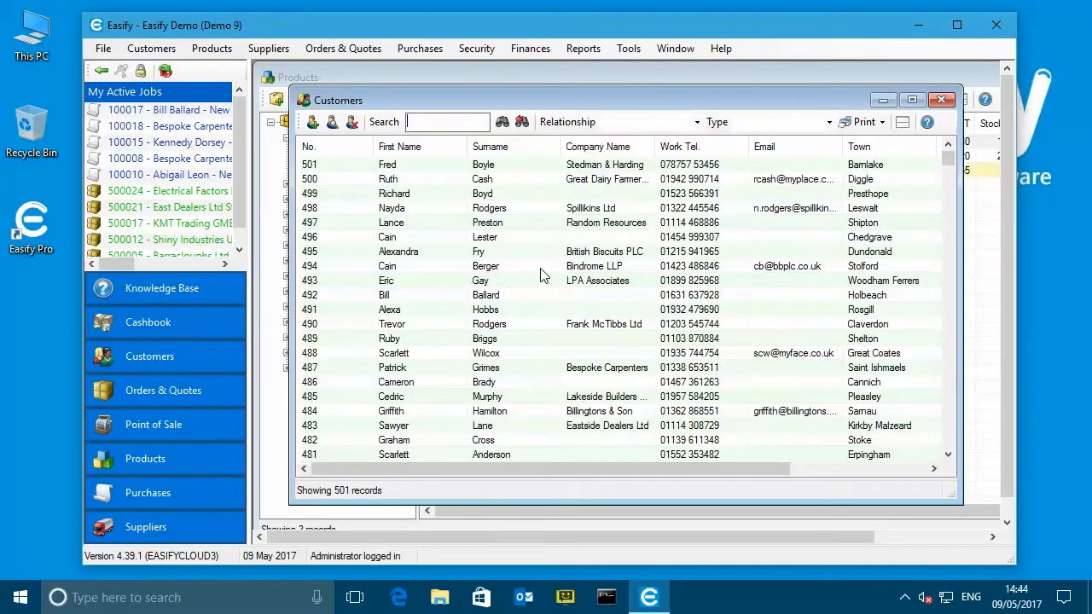
# - Review the active 2017 orders in Orders & Quotes, then close that window and Customers
pyautogui.click(162, 394)
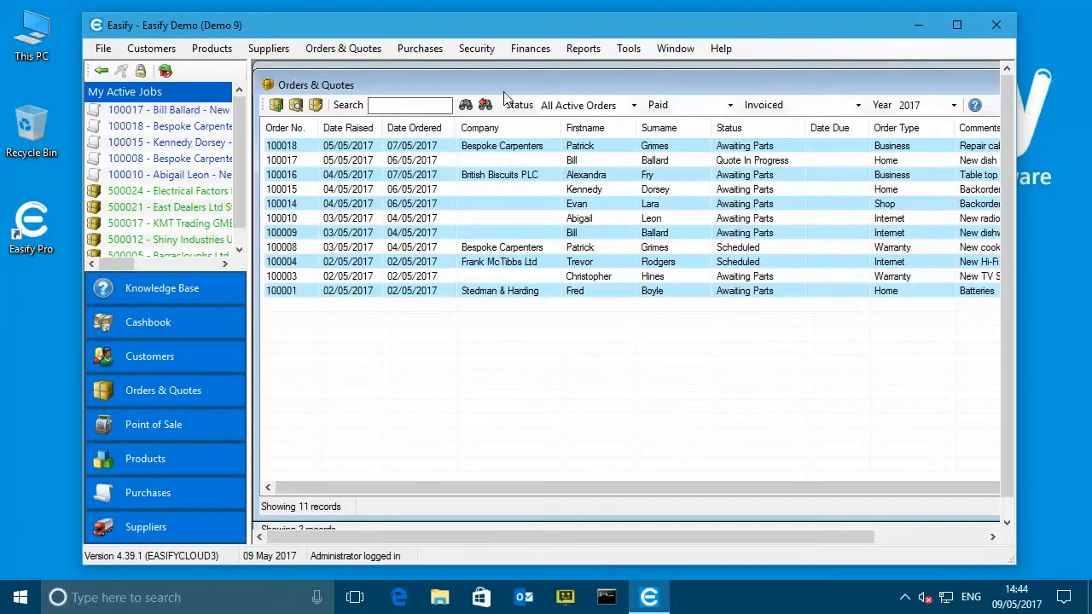
pyautogui.moveTo(498, 81); pyautogui.dragTo(516, 134)
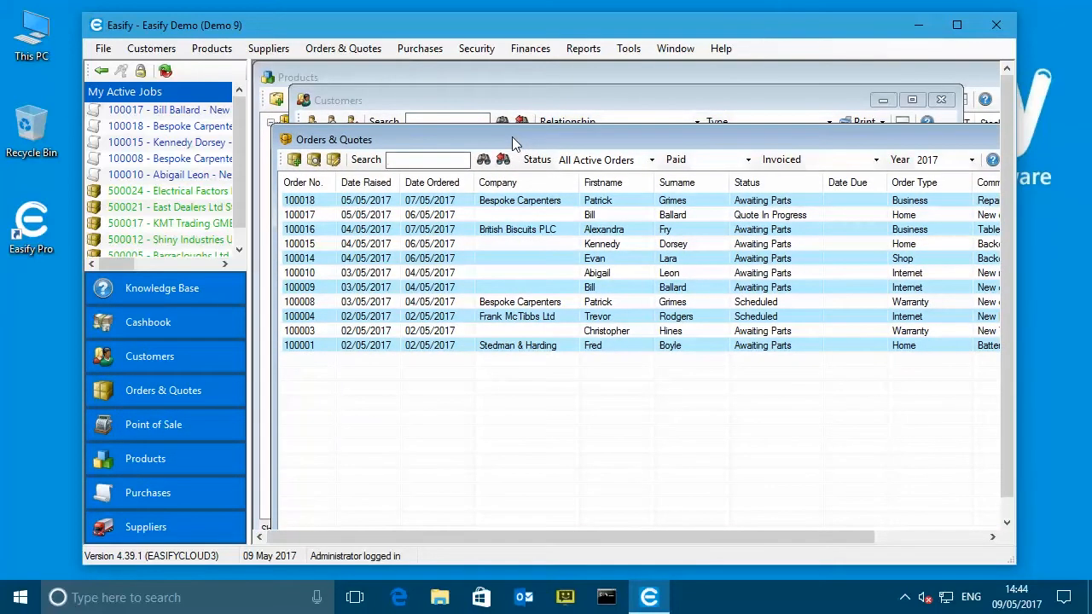
pyautogui.moveTo(434, 142); pyautogui.dragTo(427, 150)
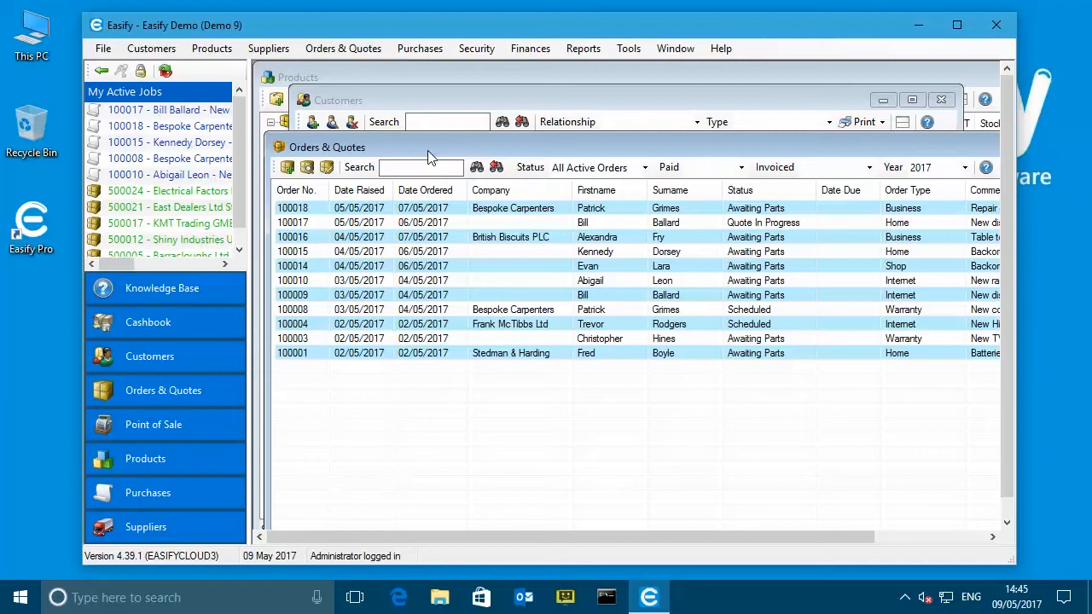
pyautogui.doubleClick(282, 150)
pyautogui.doubleClick(305, 101)
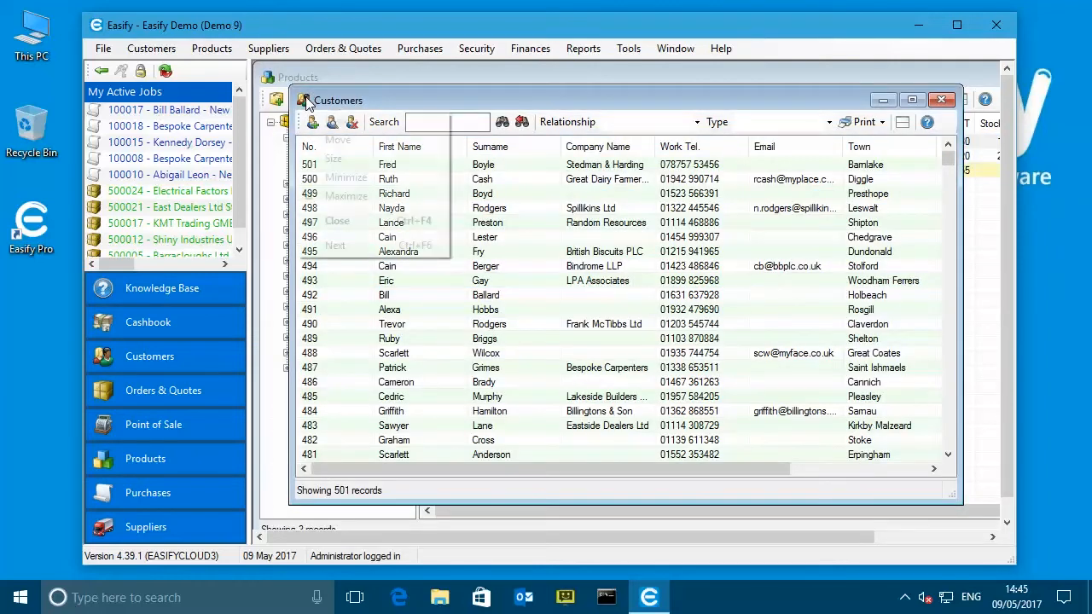
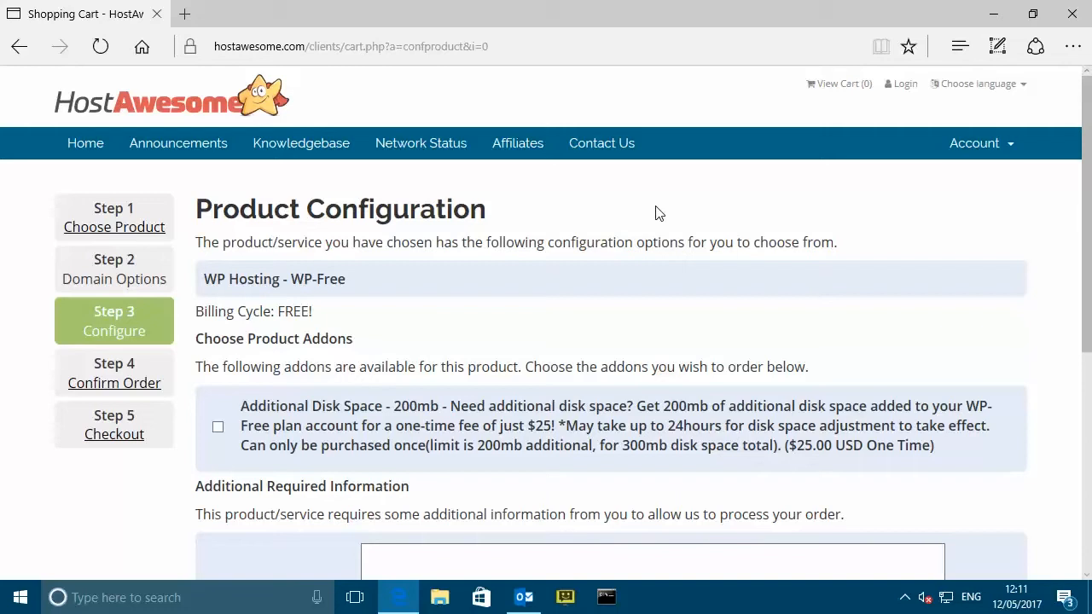
# - Enter 'I will be using this site as a demonstration for a video. Thanks - Easify Ltd' as the intended purpose
pyautogui.scroll(-1, 675, 243)
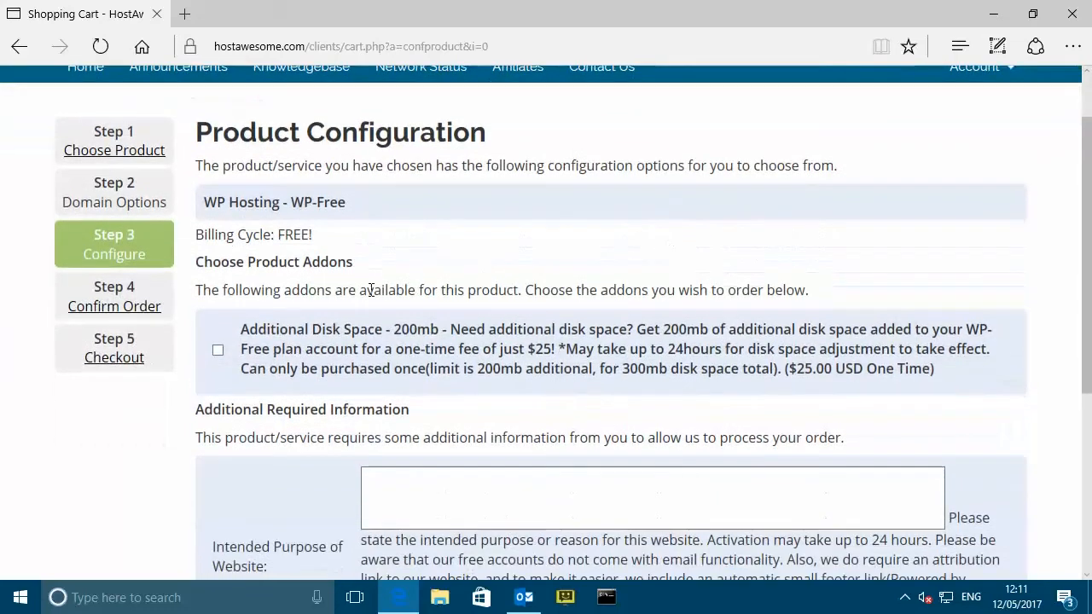
pyautogui.scroll(-3, 492, 312)
pyautogui.click(566, 265)
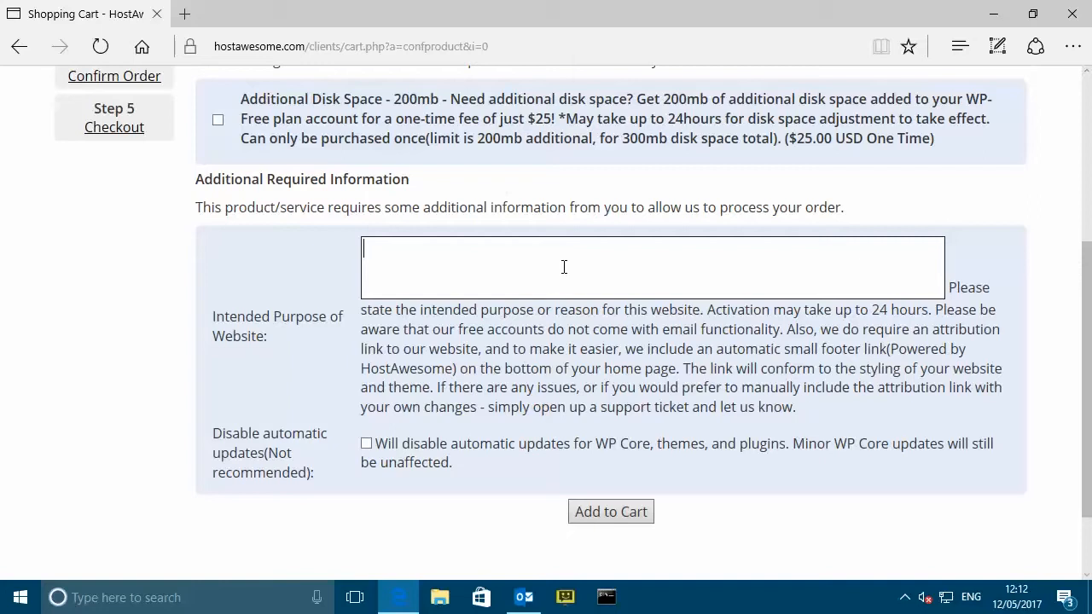
pyautogui.write('I will be using this')
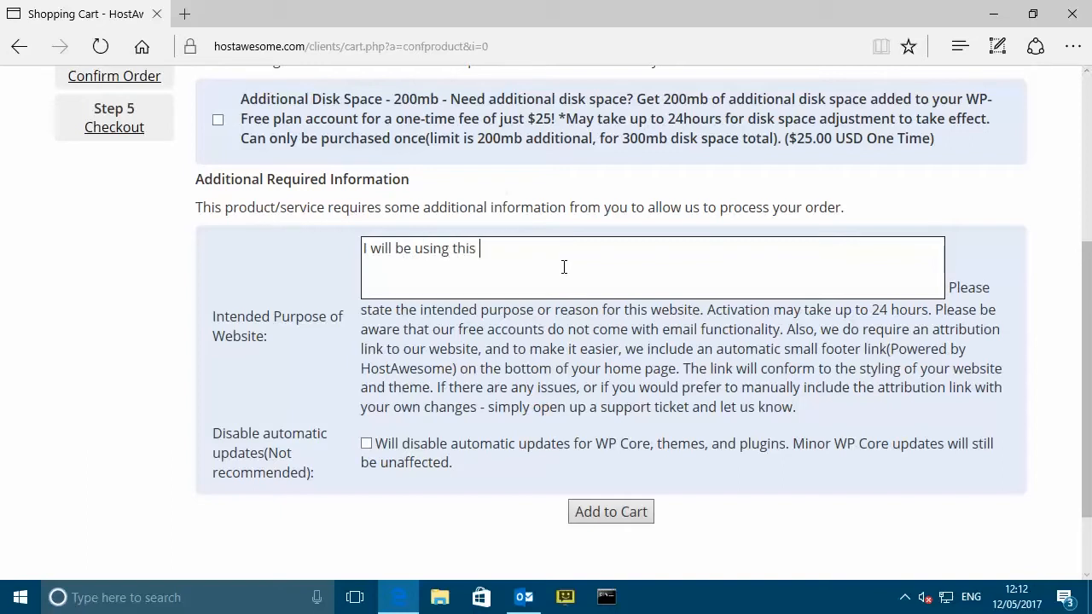
pyautogui.write(' site as a demona')
pyautogui.press('BackSpace')
pyautogui.write('stration for')
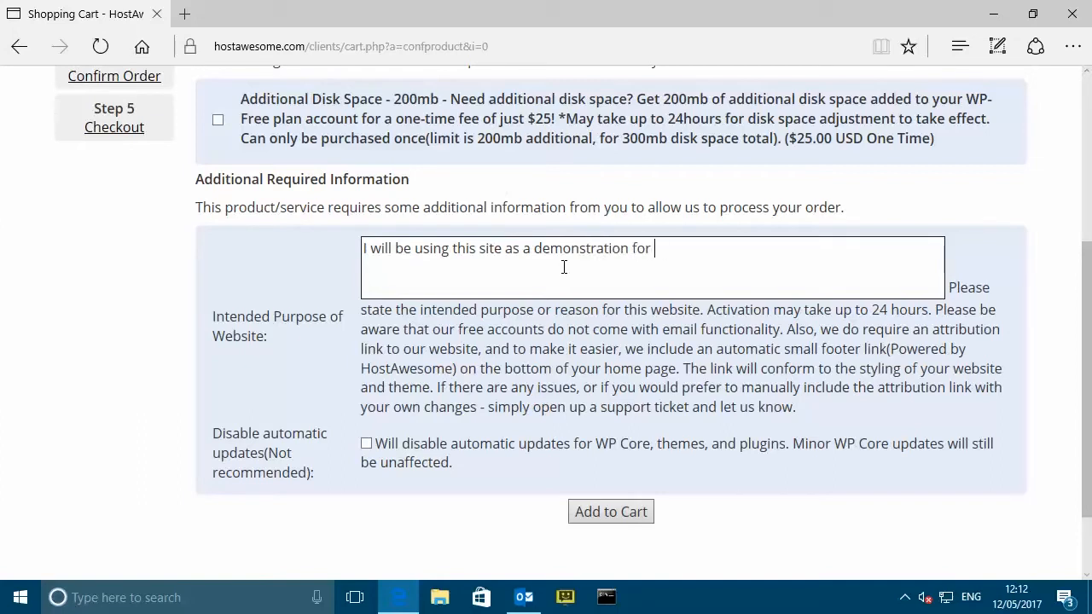
pyautogui.write(' a video. Thansk')
pyautogui.press('BackSpace')
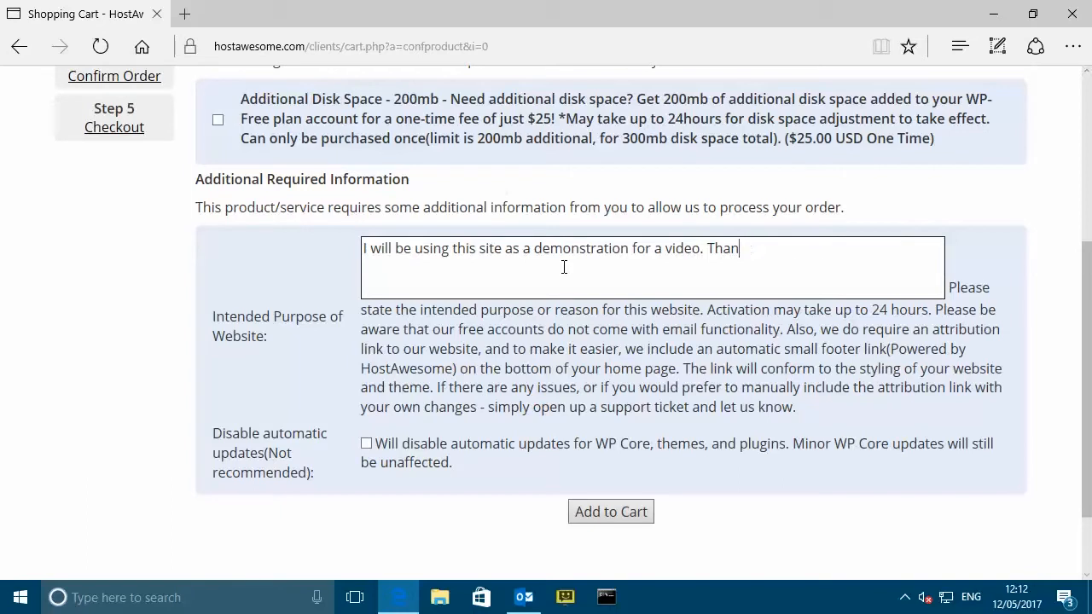
pyautogui.write('ks - Easify Ltd.')
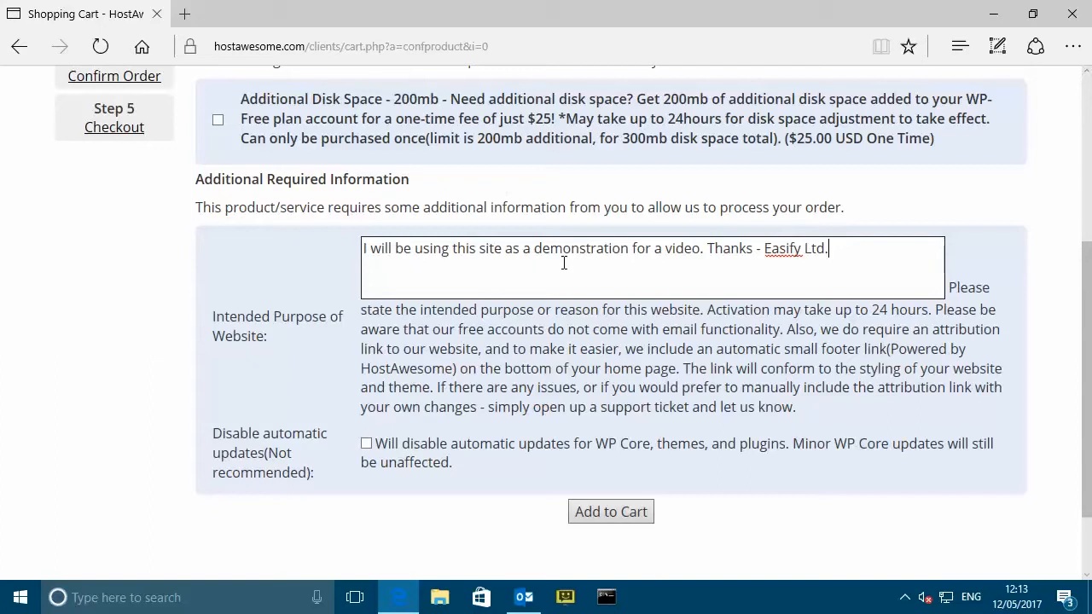
# - Add the WP-Free plan to the cart and, at checkout, enter the customer's name and company Easify Electricals
pyautogui.click(620, 514)
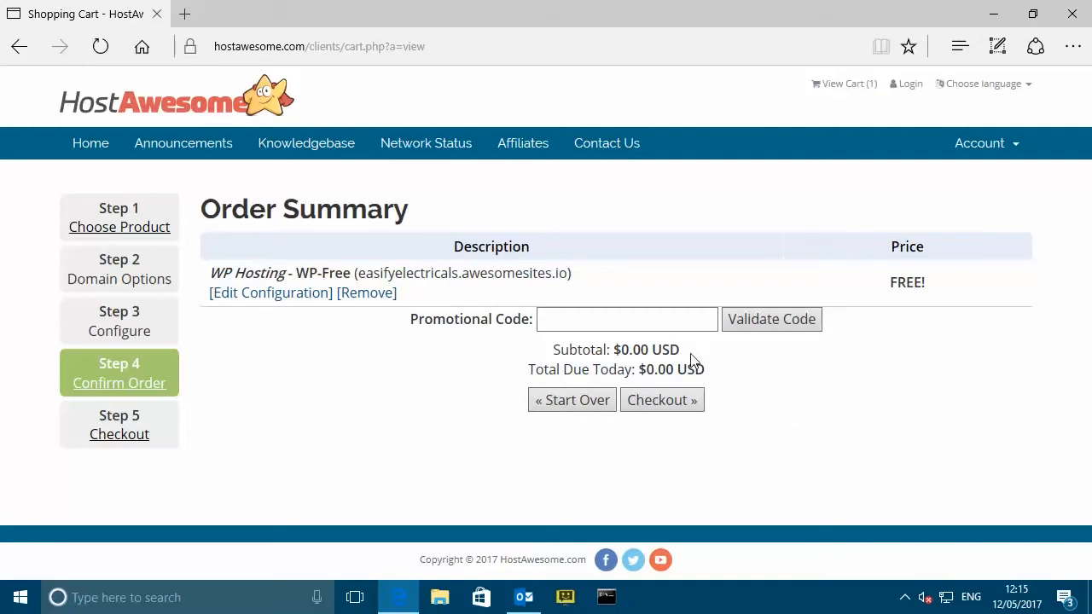
pyautogui.click(678, 406)
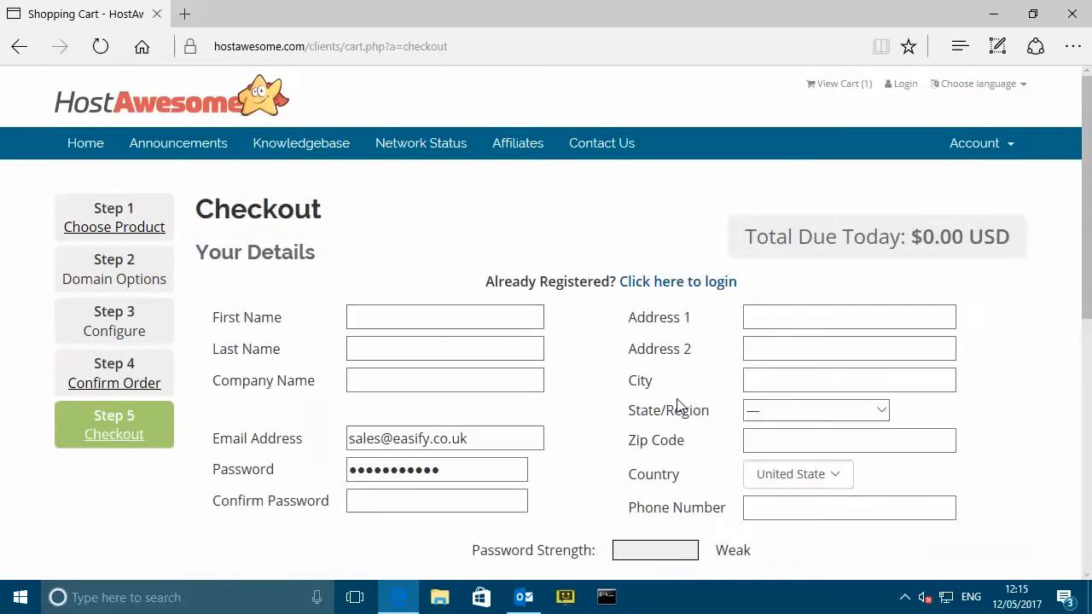
pyautogui.scroll(-1, 597, 316)
pyautogui.click(506, 241)
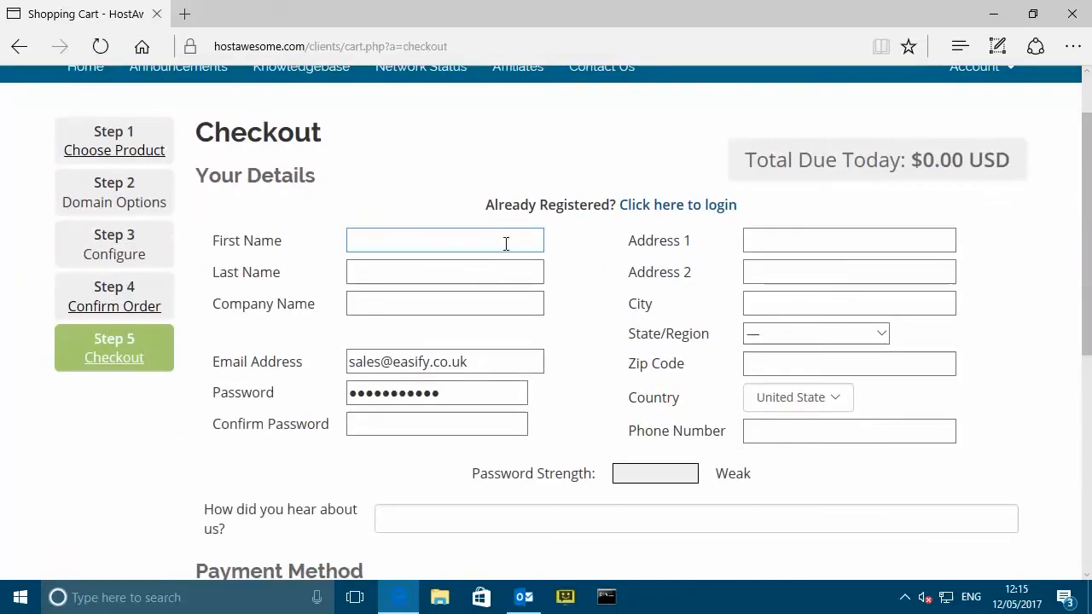
pyautogui.click(460, 244)
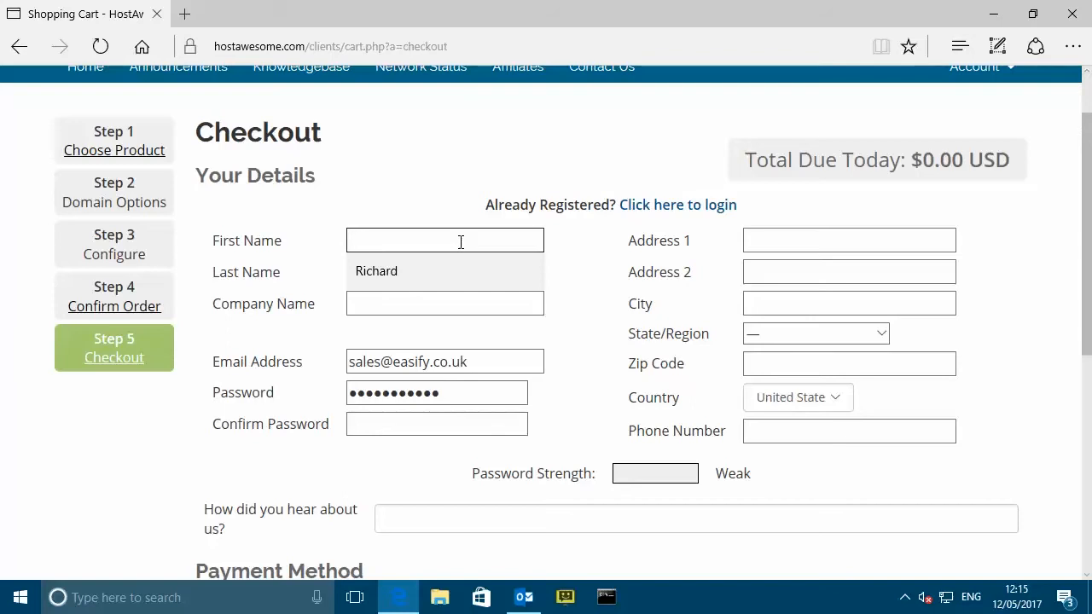
pyautogui.press('Tab')
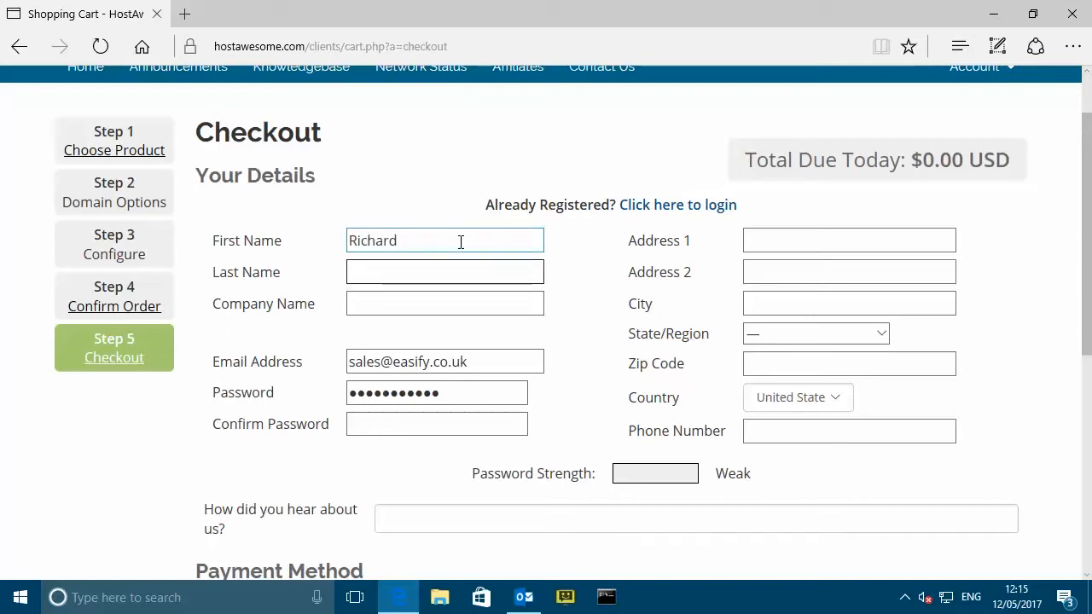
pyautogui.press('Tab')
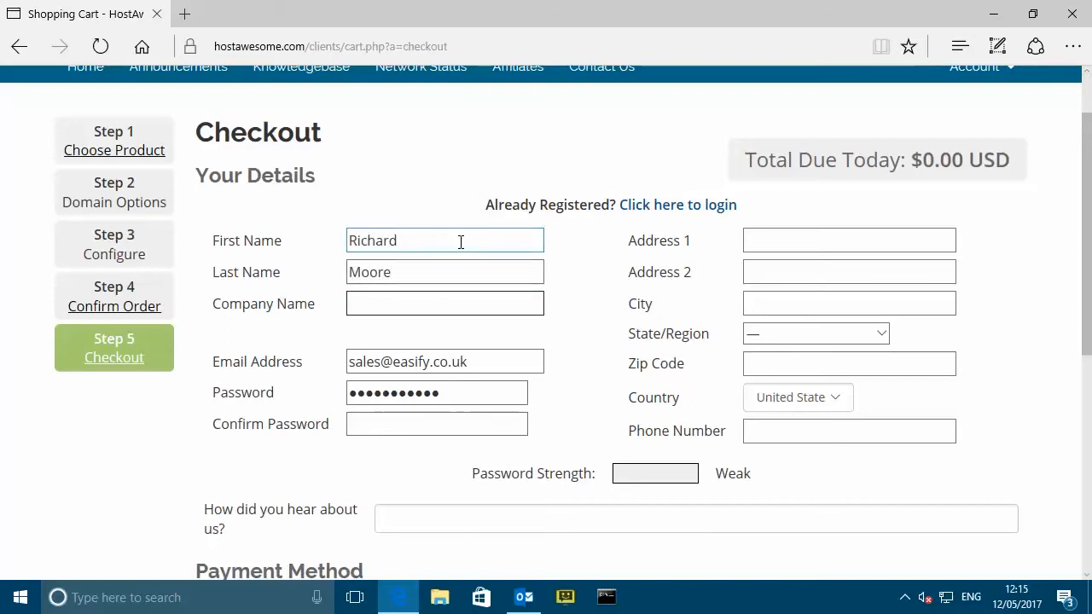
pyautogui.write('Easify')
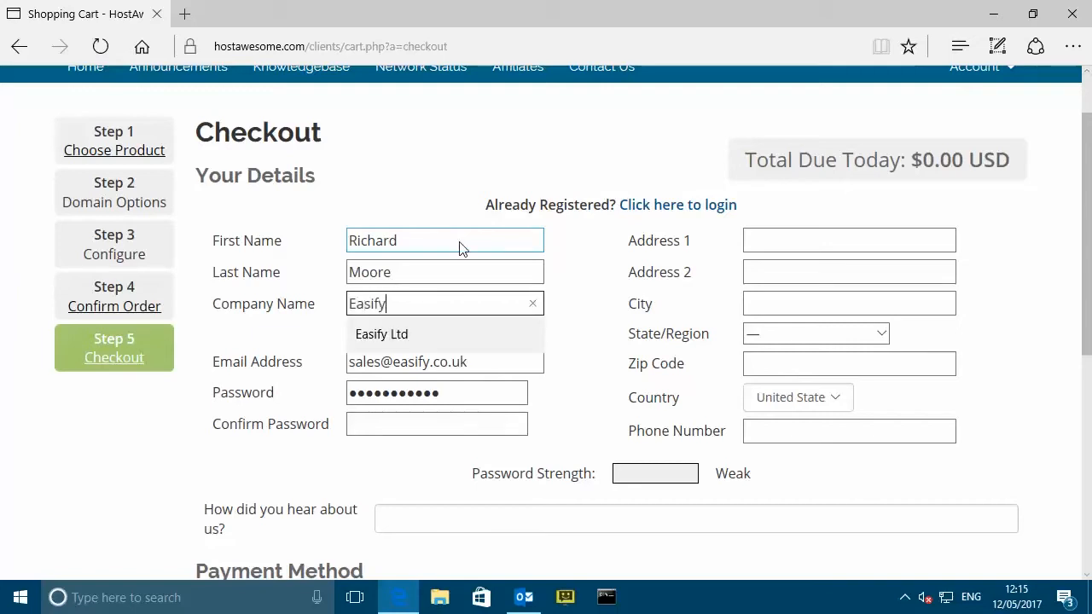
pyautogui.write(' Electri')
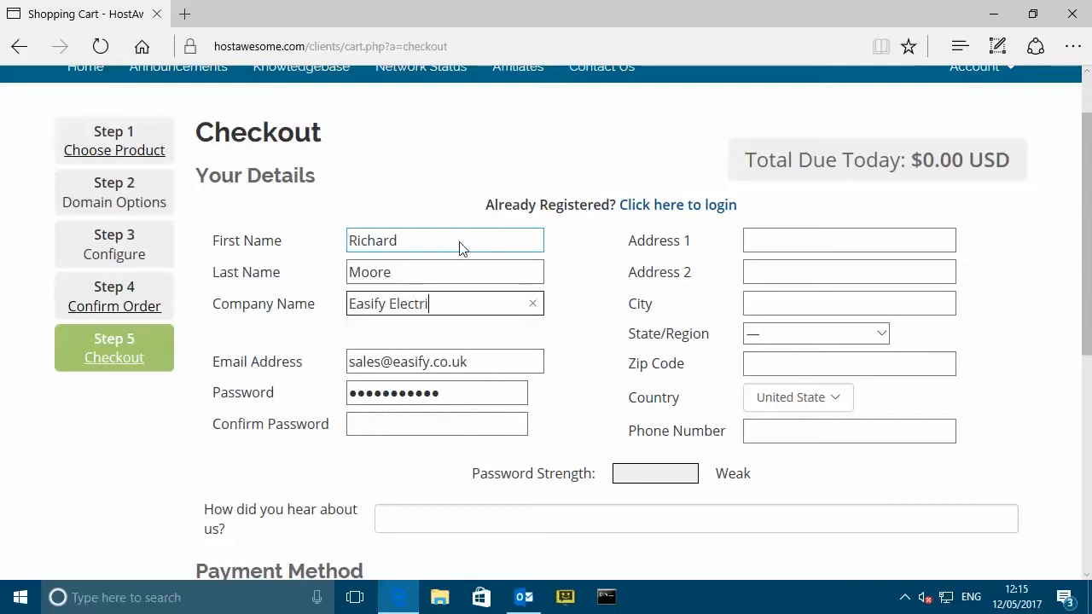
pyautogui.write('cals')
# - Fill in the contact e-mail, the account password and its confirmation, the street address and city
pyautogui.press('Tab')
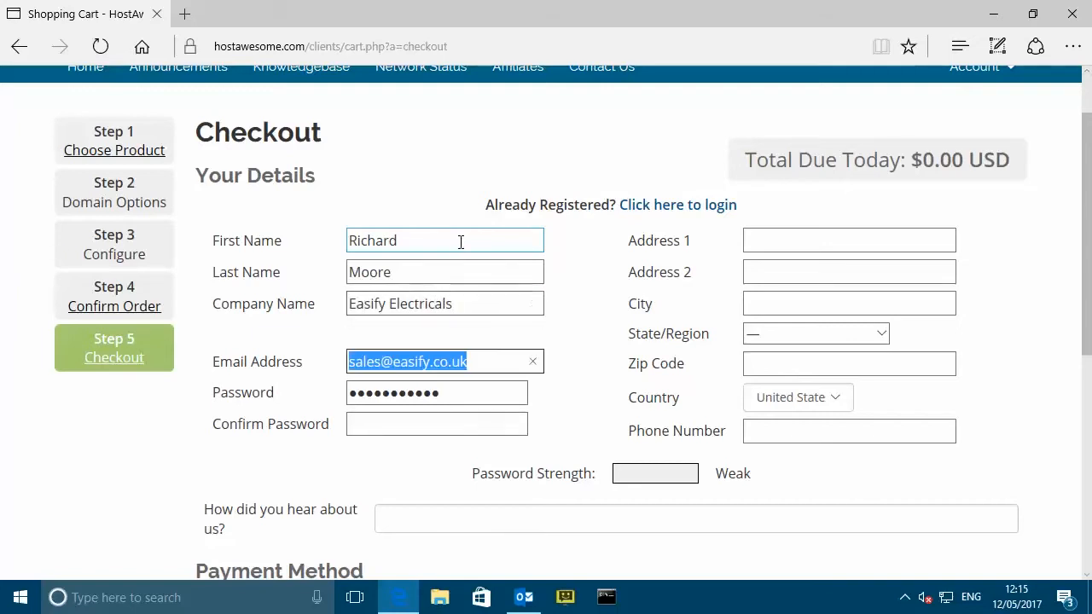
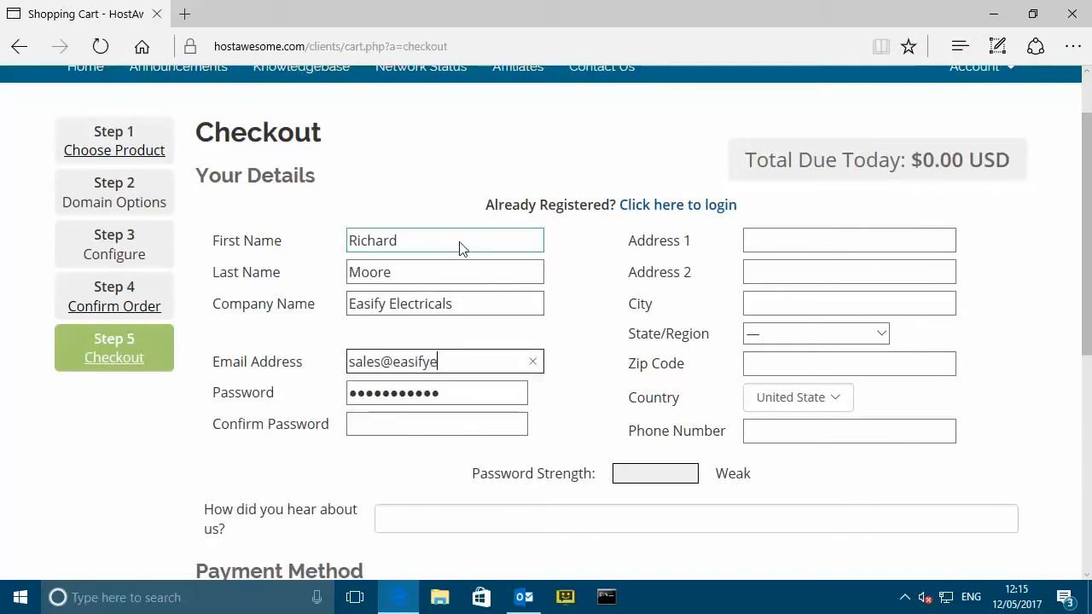
pyautogui.press('Tab')
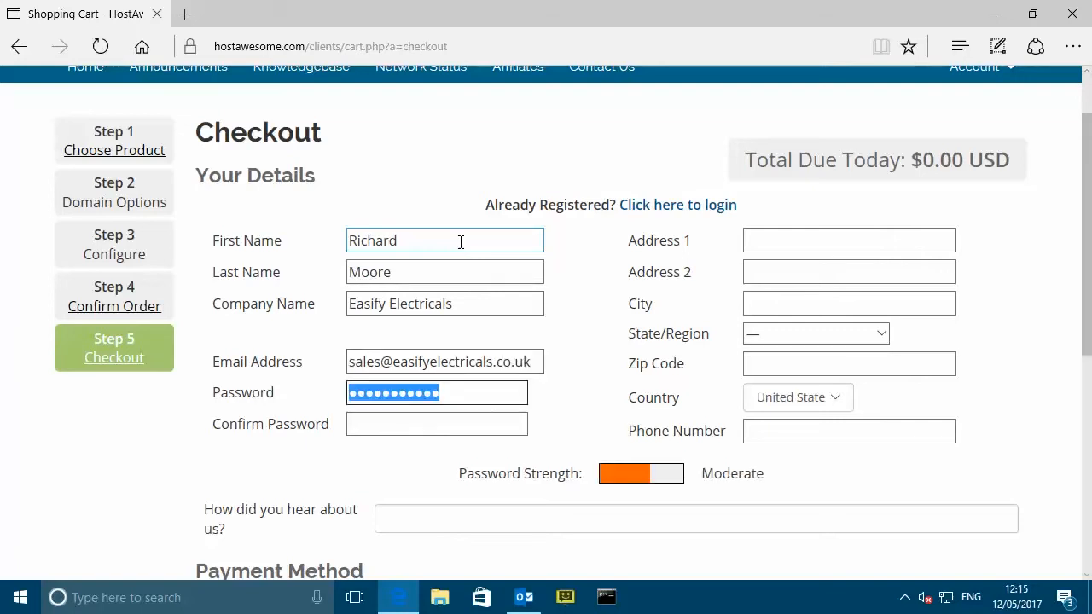
pyautogui.write('*')
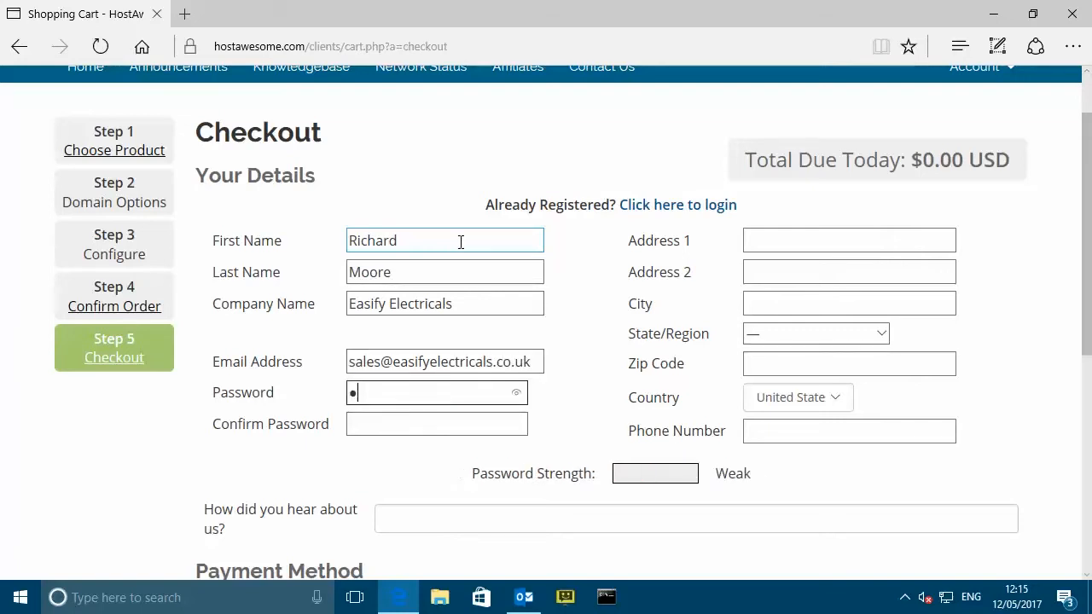
pyautogui.write('**********')
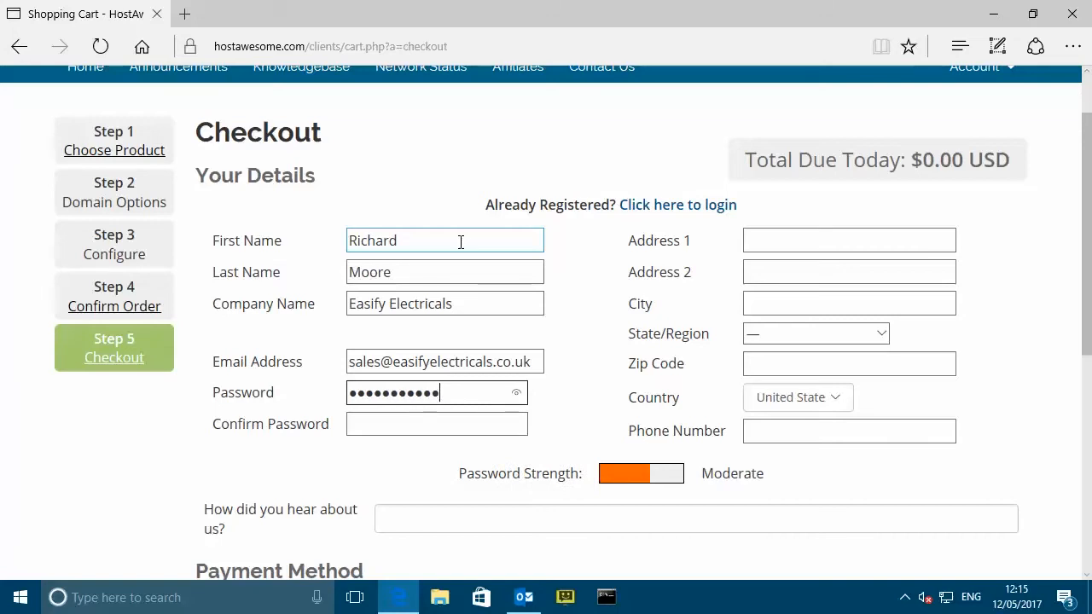
pyautogui.press('Tab')
pyautogui.write('*******')
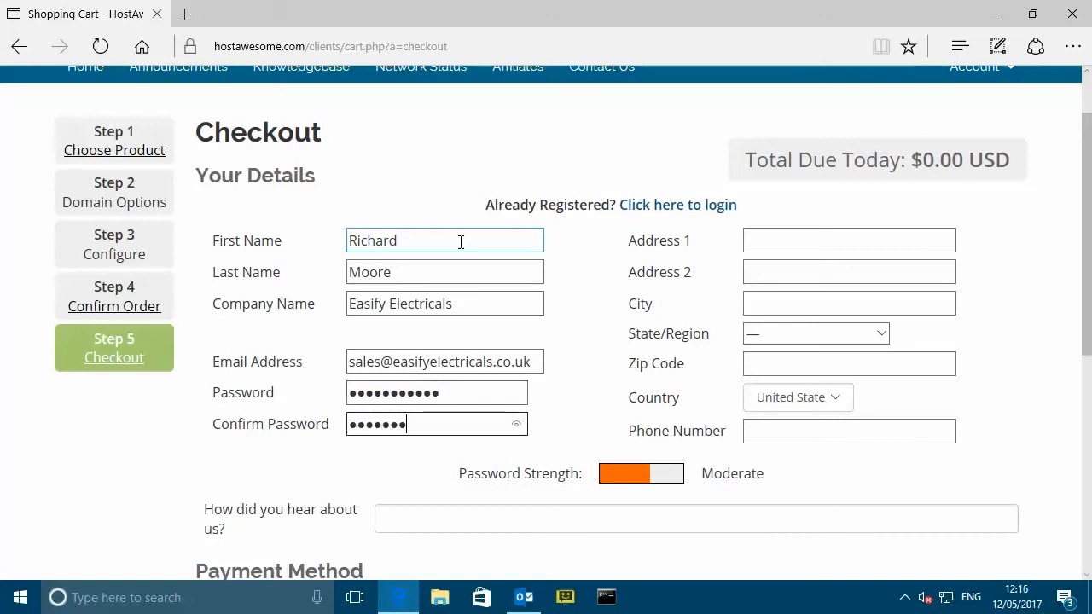
pyautogui.write('***')
pyautogui.press('Tab')
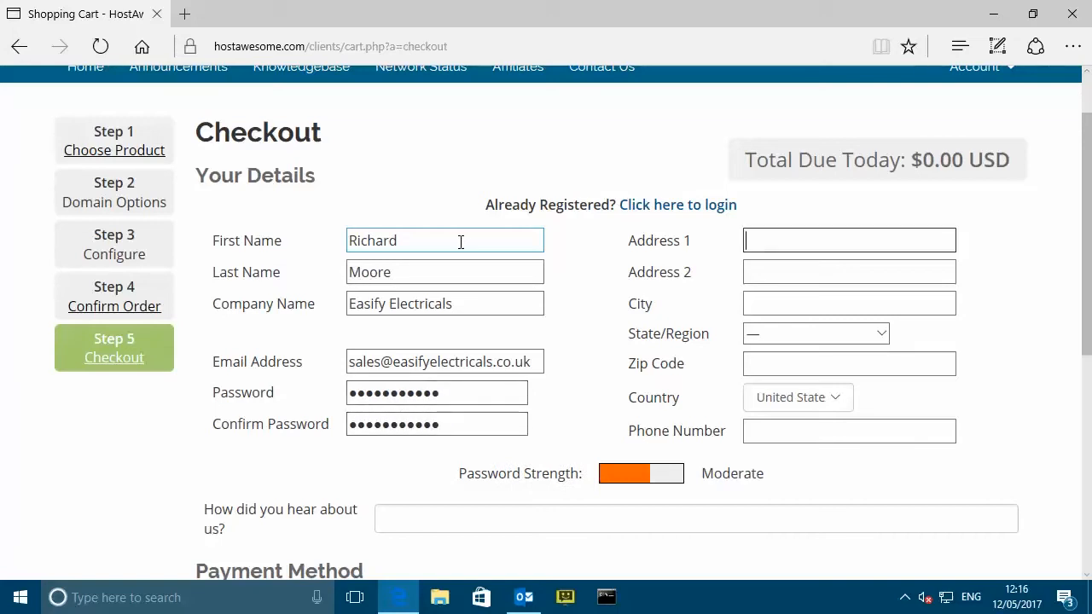
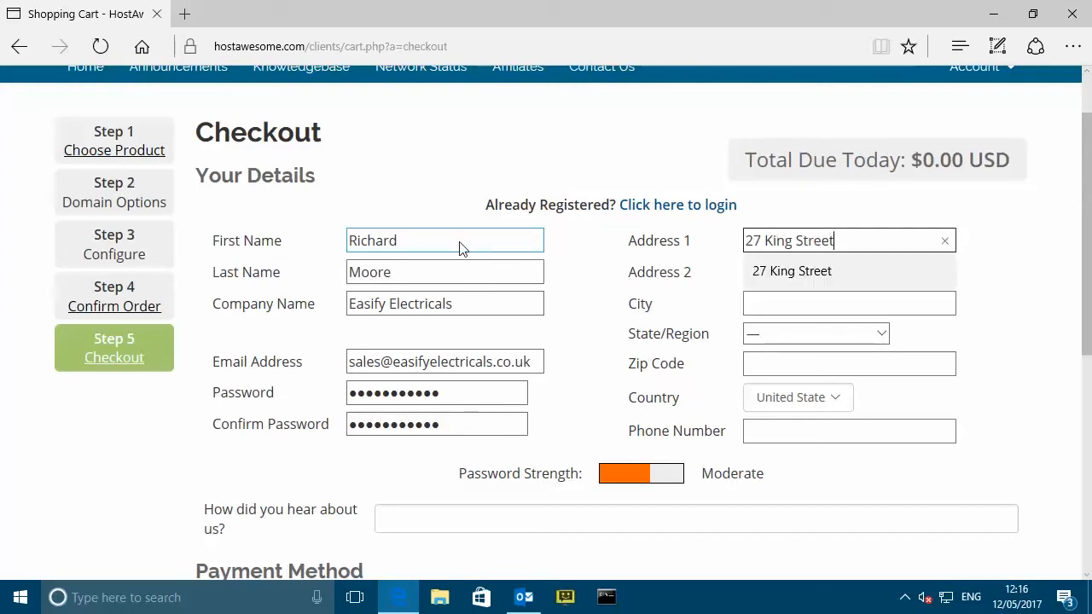
pyautogui.press('Tab')
pyautogui.press('Tab')
pyautogui.write('Weymouth')
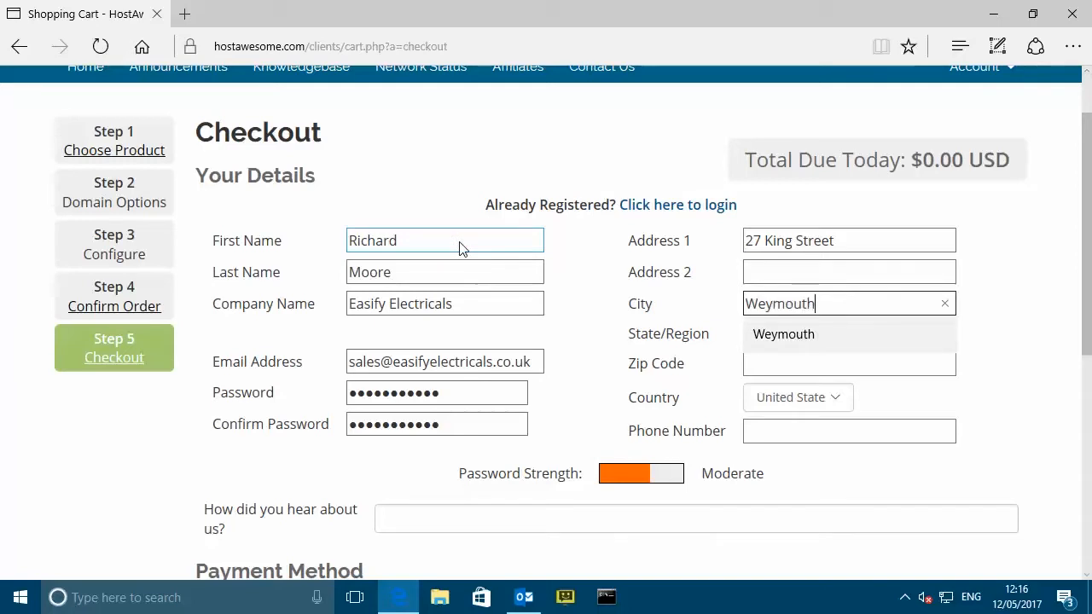
pyautogui.press('Tab')
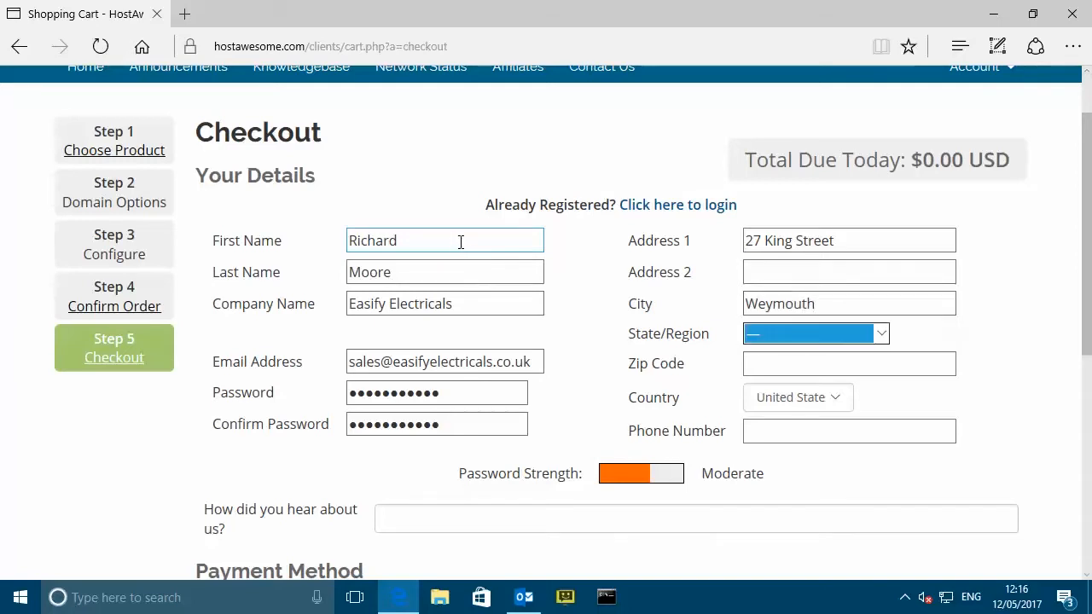
# - Set country to United Kingdom and region to Dorset, and enter the postcode and phone number
pyautogui.click(831, 403)
pyautogui.click(832, 384)
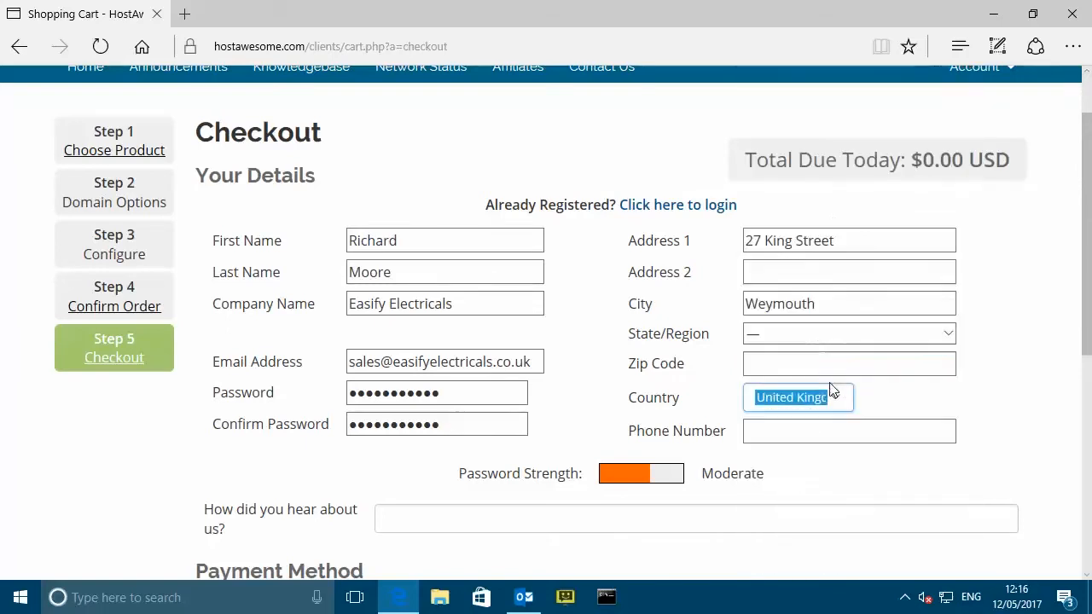
pyautogui.click(948, 334)
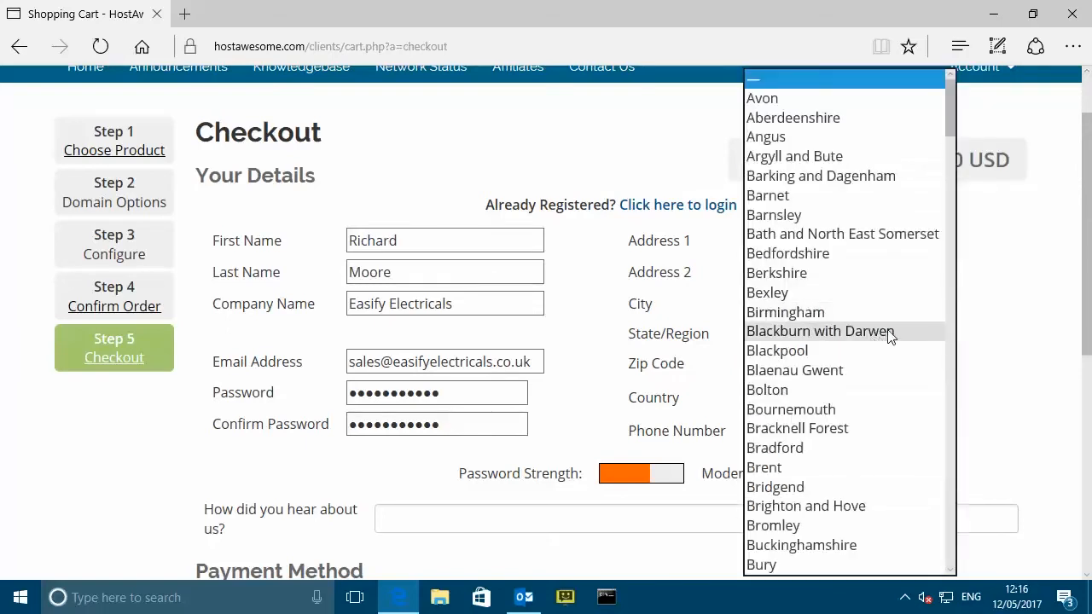
pyautogui.scroll(-10, 887, 335)
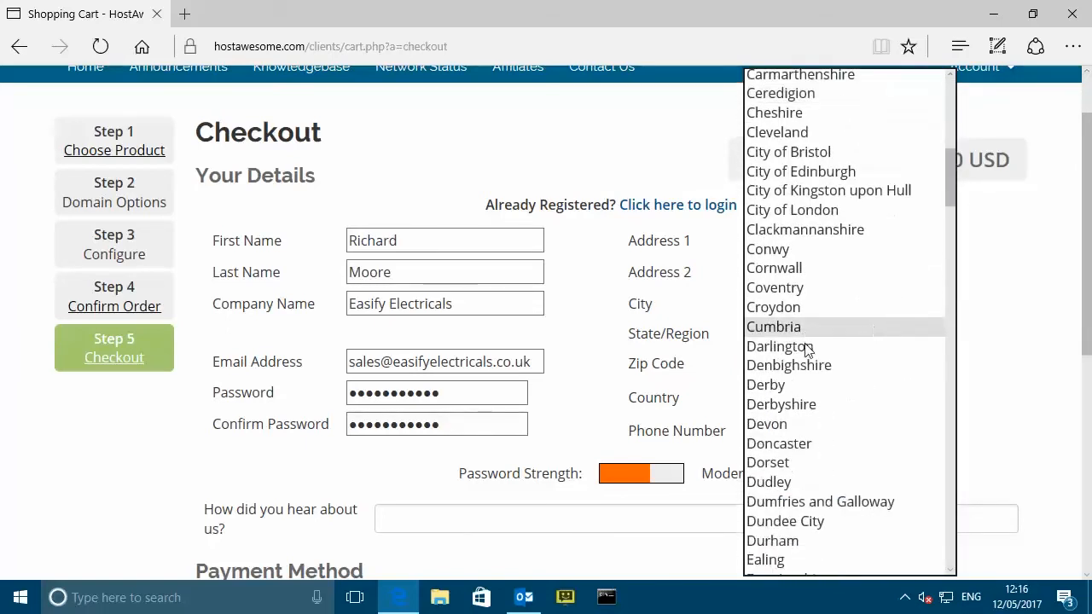
pyautogui.click(793, 463)
pyautogui.click(802, 365)
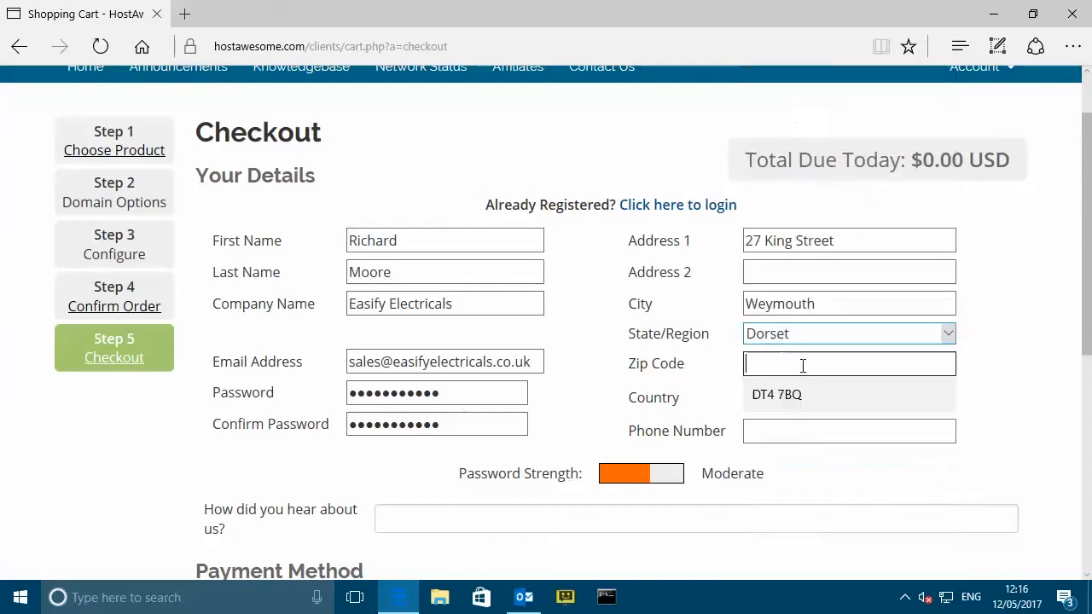
pyautogui.write('DT4')
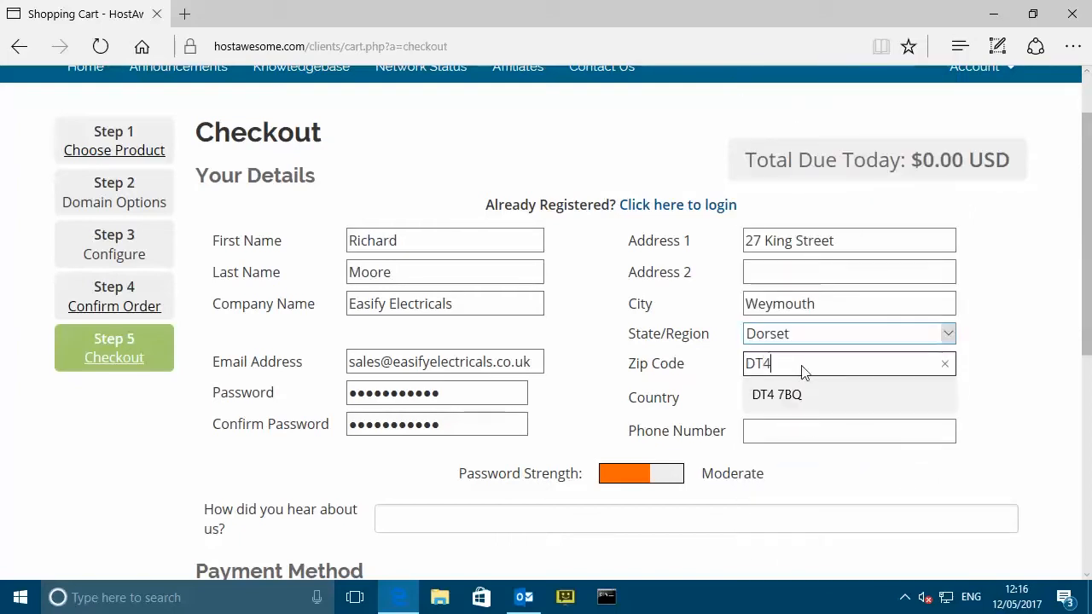
pyautogui.write(' 7BQ')
pyautogui.click(792, 428)
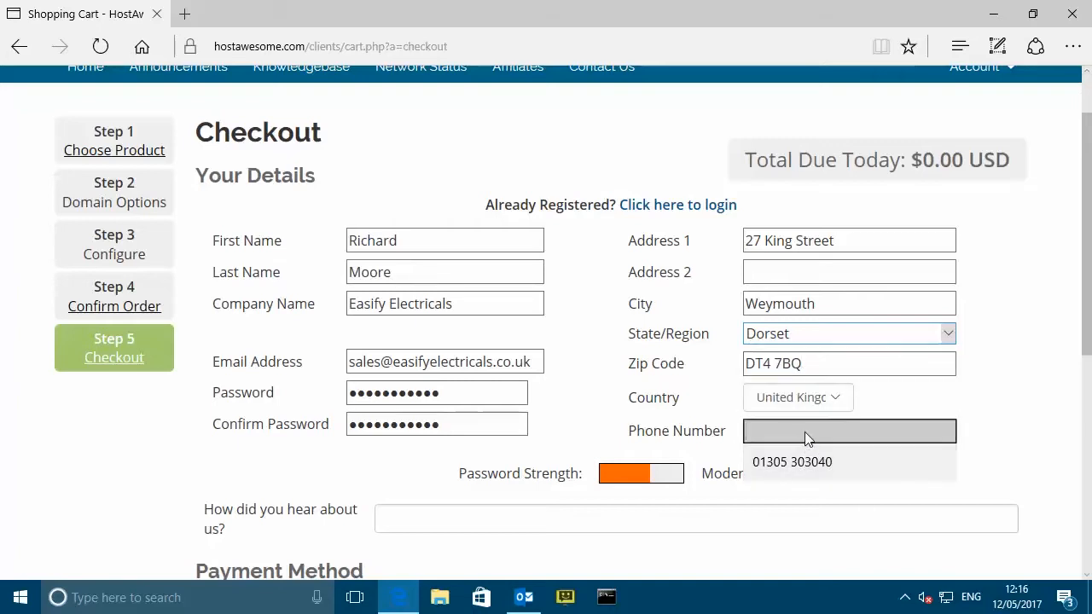
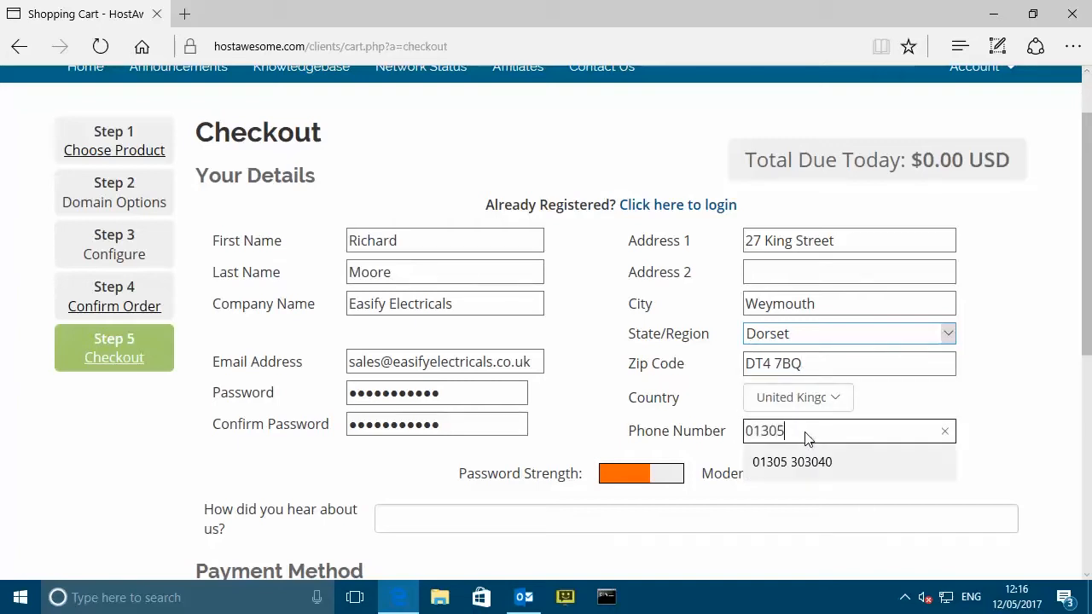
pyautogui.click(989, 405)
# - Give 'Easify Ltd' as how you heard about HostAwesome
pyautogui.scroll(-2, 989, 404)
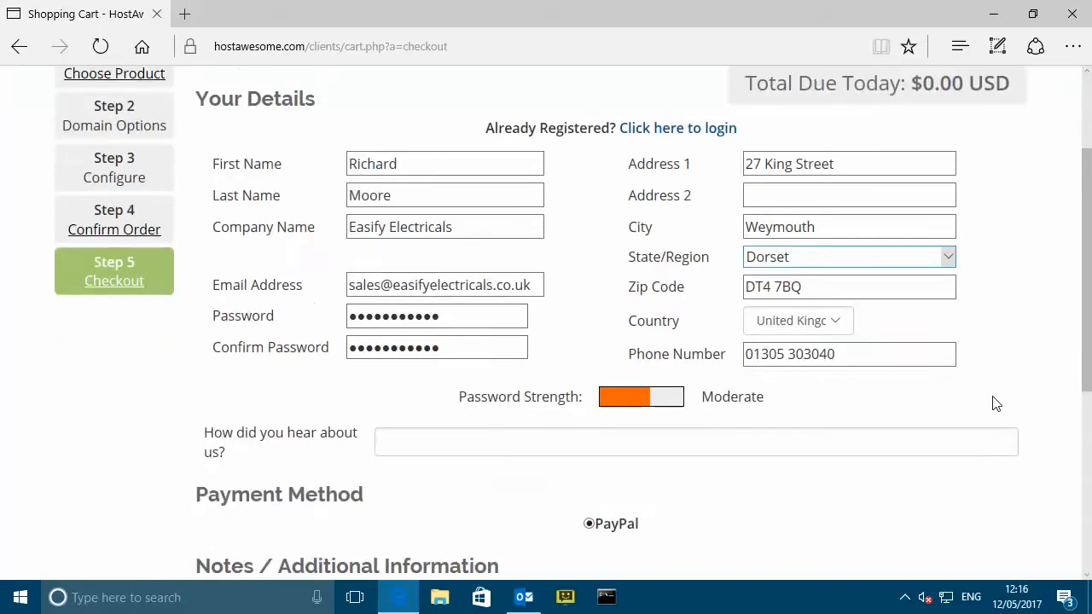
pyautogui.click(518, 376)
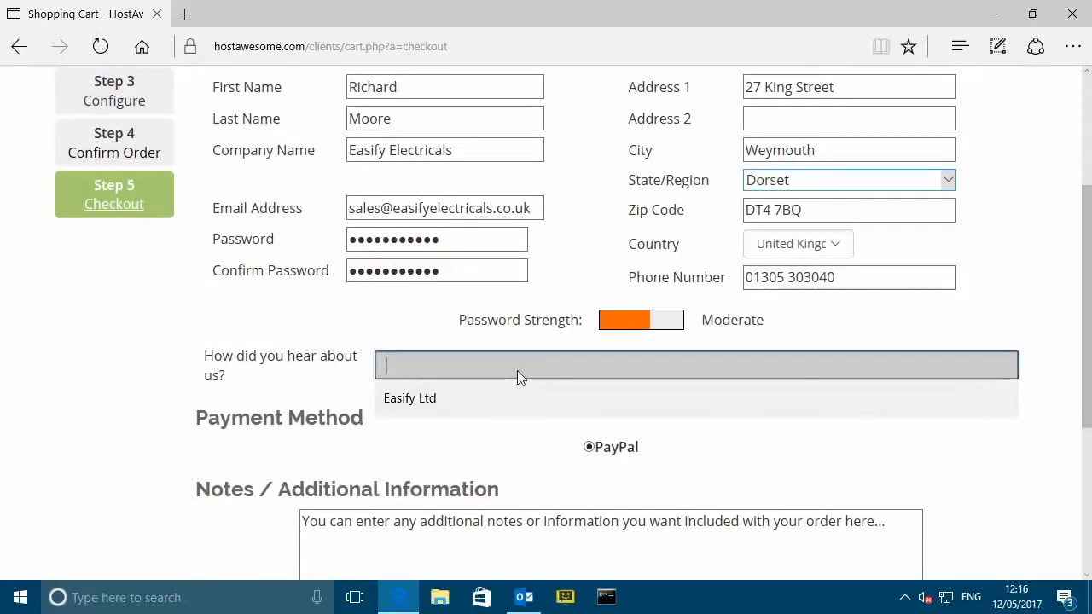
pyautogui.write('Easify Ltd')
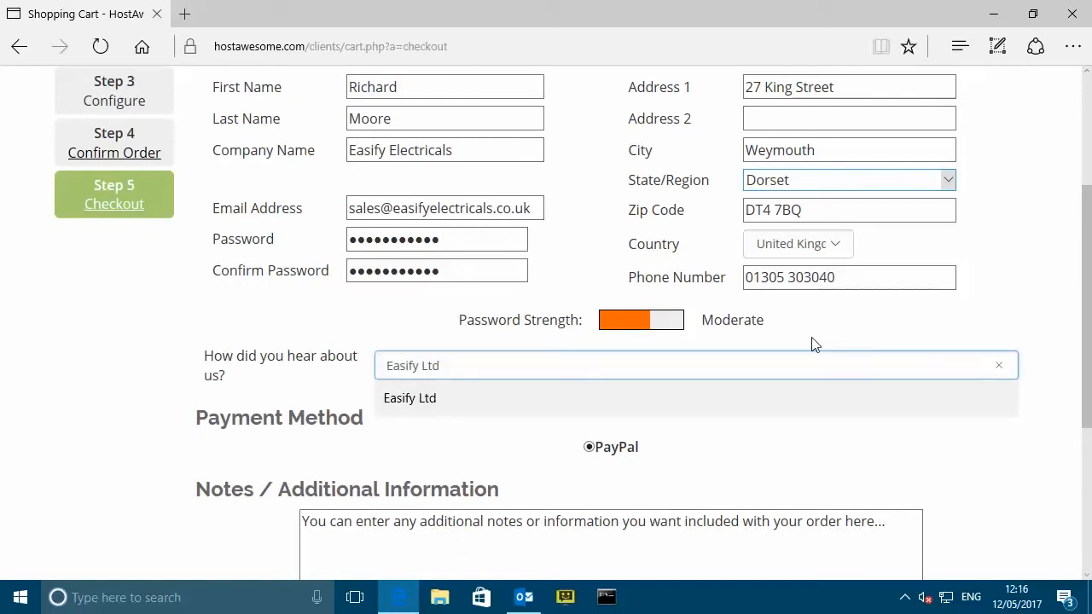
pyautogui.click(1058, 367)
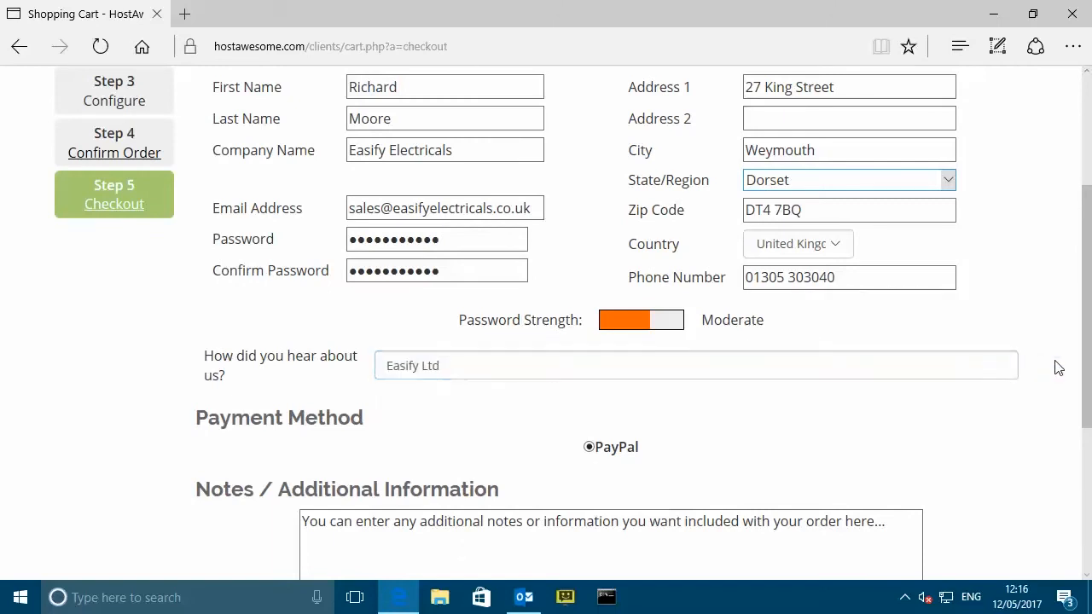
pyautogui.scroll(-3, 963, 383)
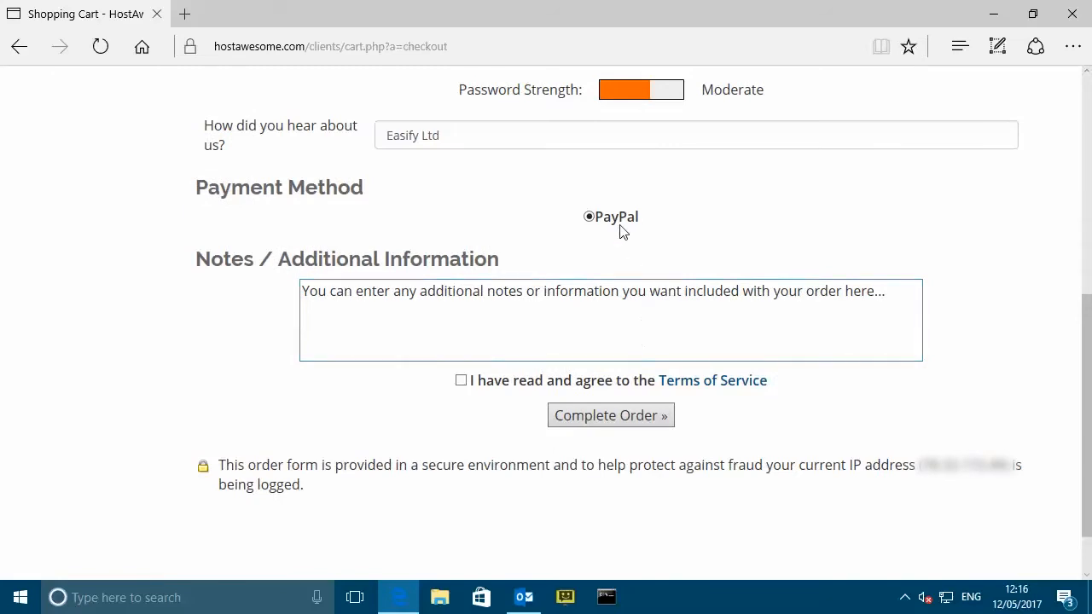
# - Agree to the Terms of Service and complete the HostAwesome order
pyautogui.click(461, 381)
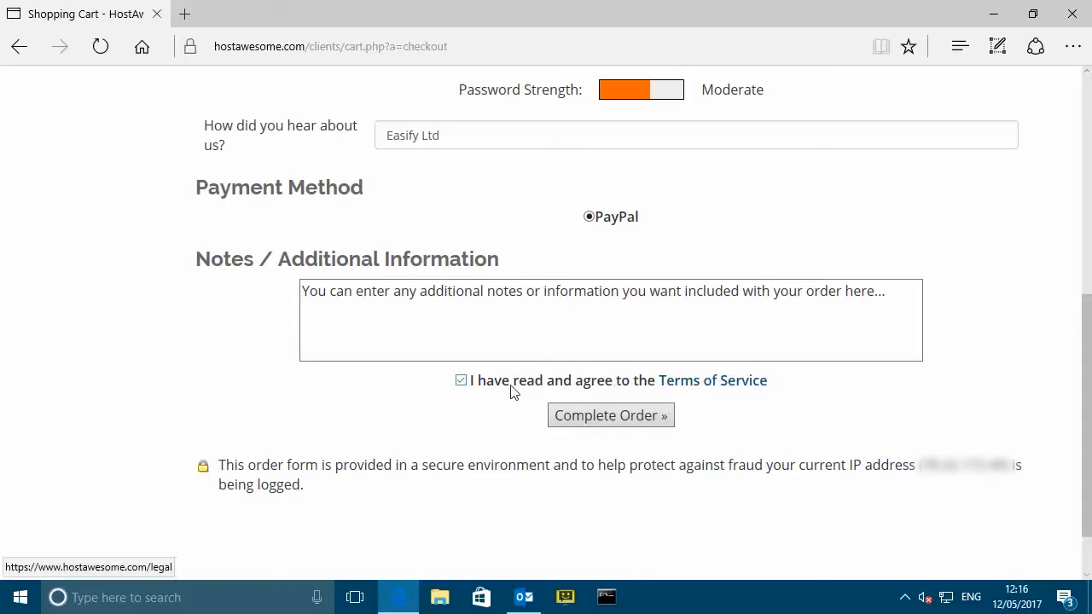
pyautogui.click(631, 424)
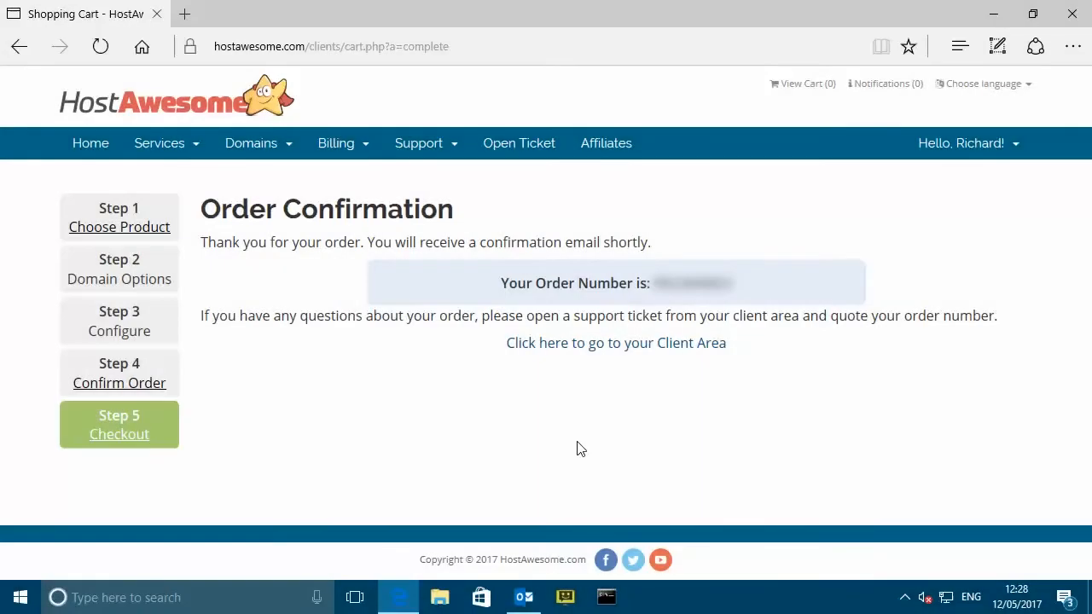
# - Switch to Outlook to view HostAwesome's Order Confirmation email
pyautogui.click(523, 596)
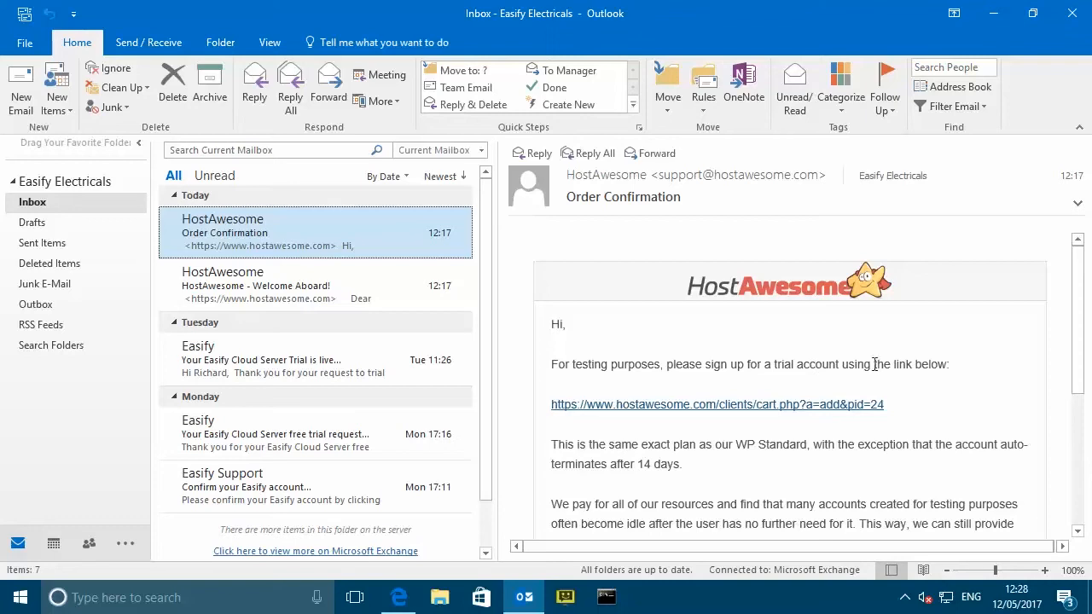
# - From the email's trial link, choose the free subdomain easifyelectricals.hostawesome.com and continue
pyautogui.click(708, 406)
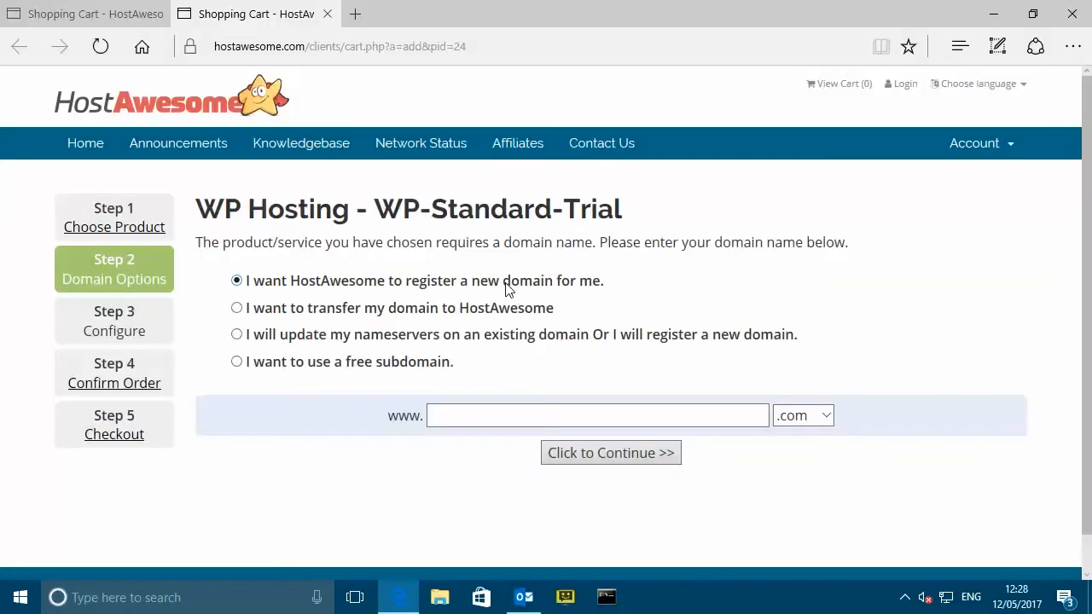
pyautogui.click(341, 365)
pyautogui.click(444, 412)
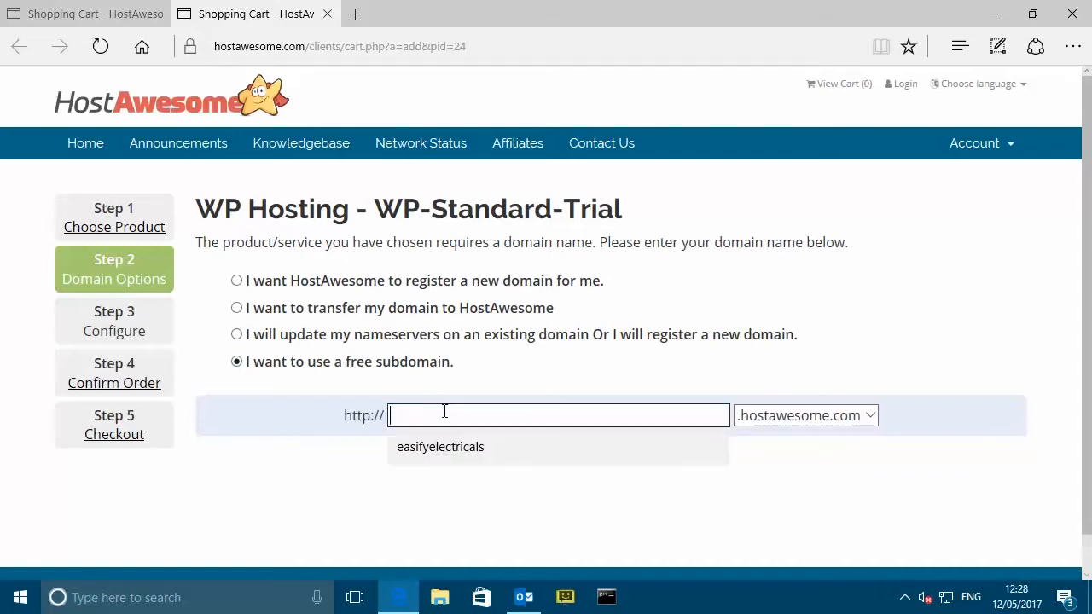
pyautogui.click(465, 447)
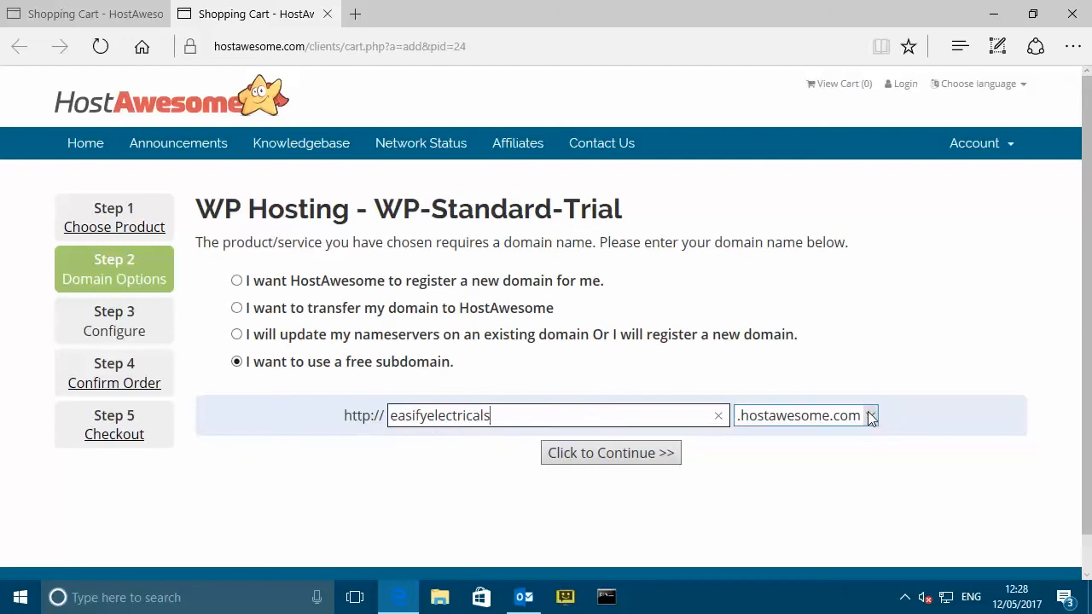
pyautogui.click(631, 456)
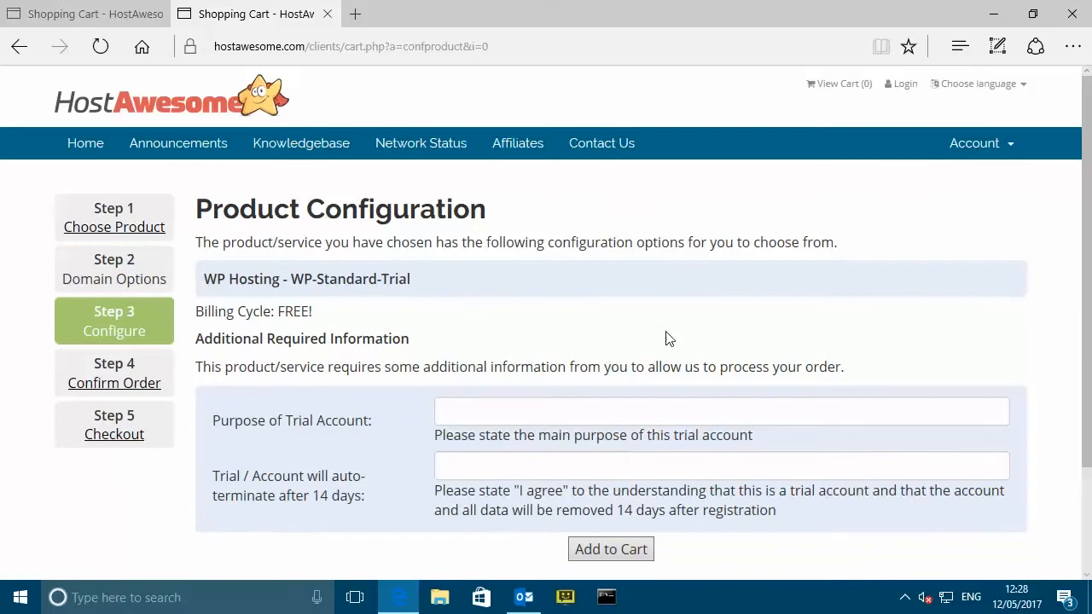
# - Enter 'Video demonstration' as purpose and 'I agree' for auto-termination, then add the trial to the cart
pyautogui.click(550, 412)
pyautogui.scroll(-1, 627, 394)
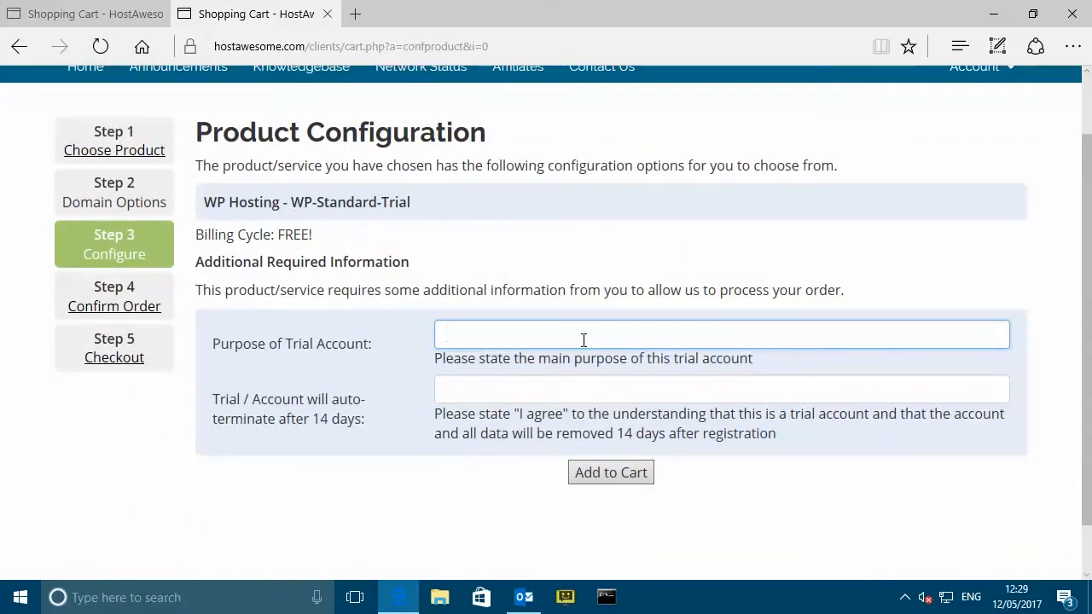
pyautogui.write('Video demonstra')
pyautogui.write('tion')
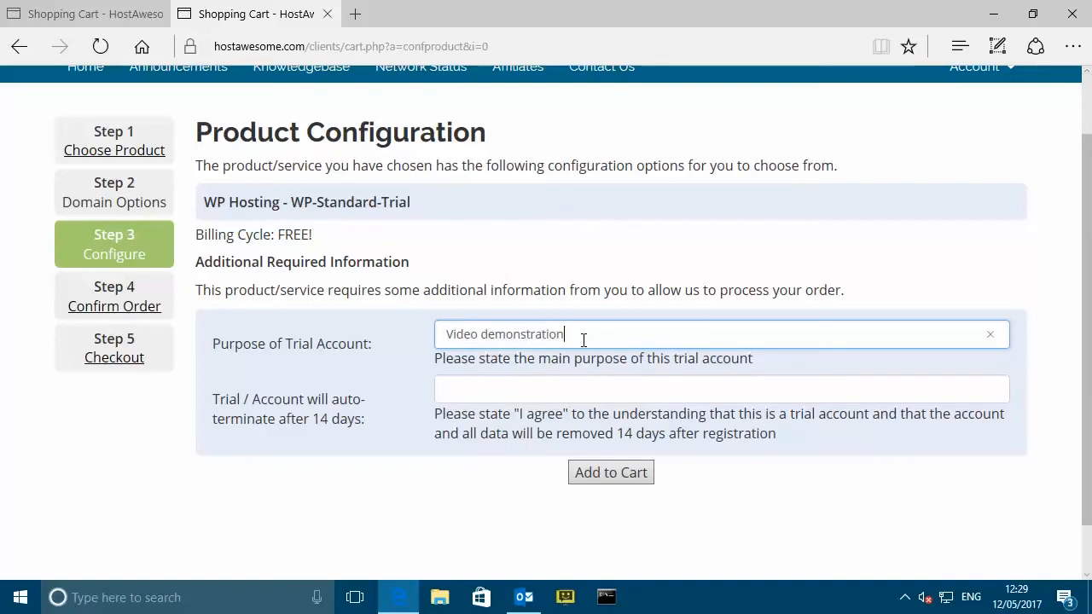
pyautogui.click(521, 389)
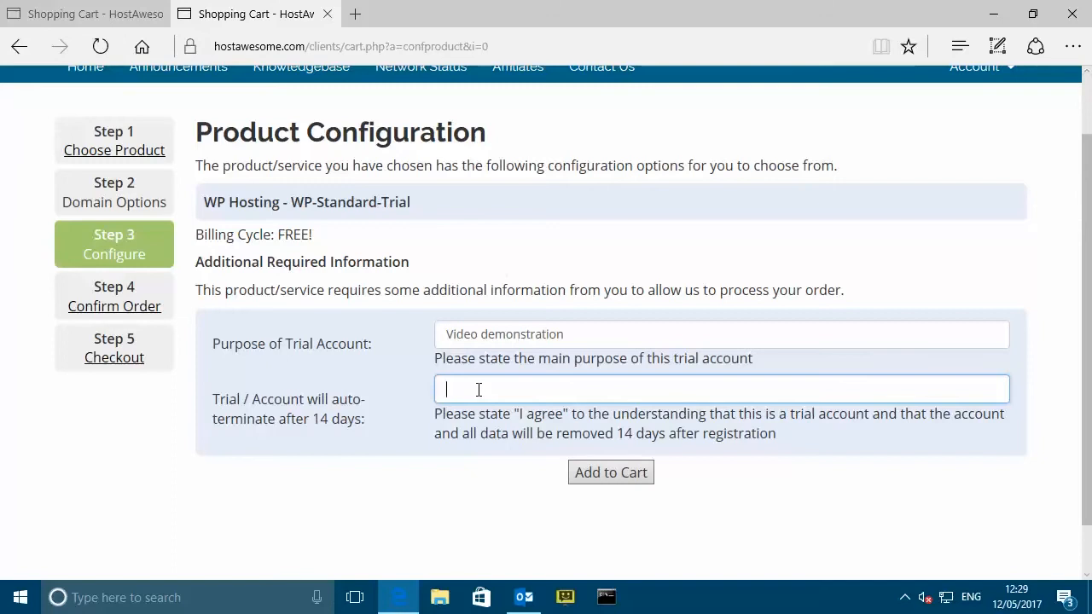
pyautogui.write('I agree')
pyautogui.click(622, 479)
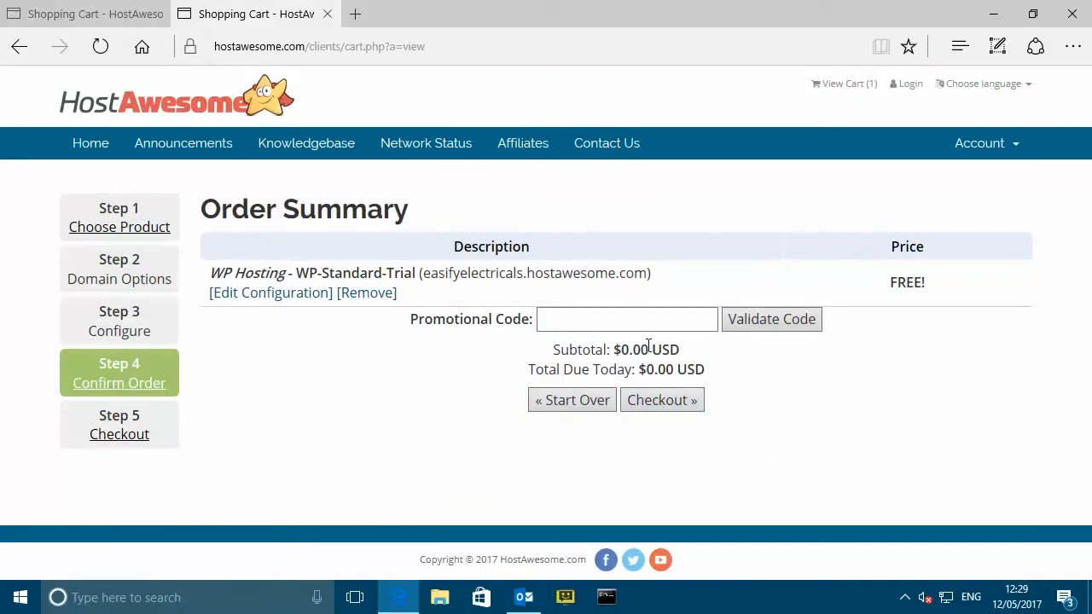
# - At checkout, log in to the existing HostAwesome customer account with its e-mail and password
pyautogui.click(672, 406)
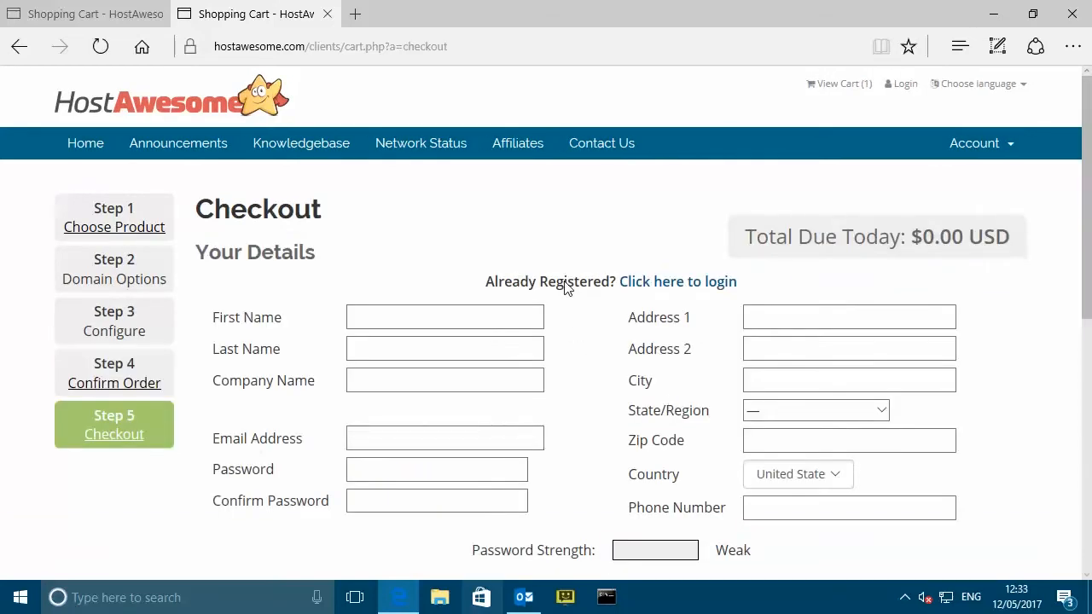
pyautogui.click(689, 288)
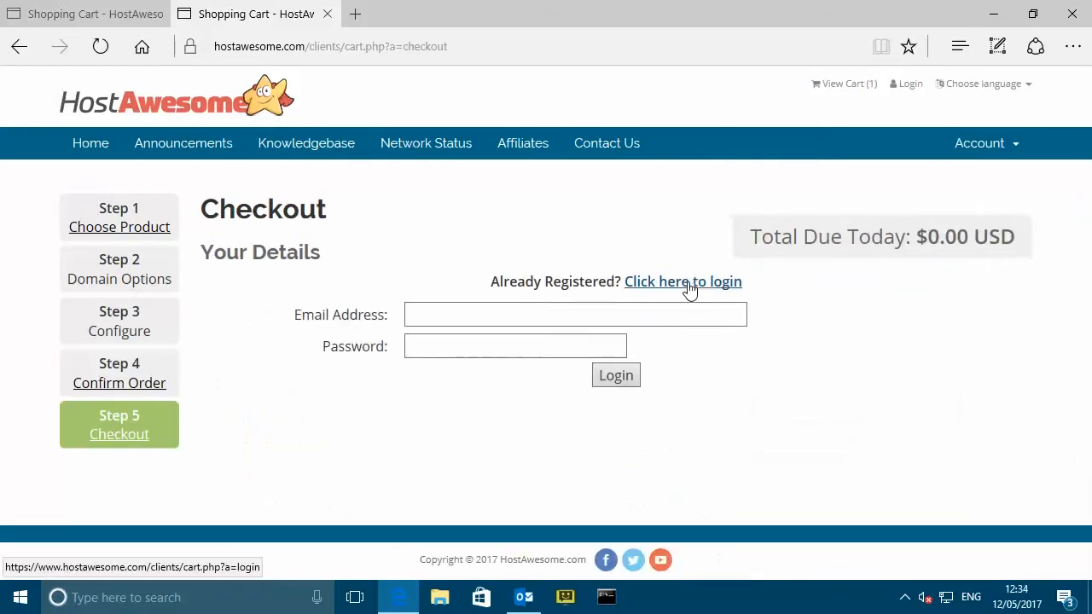
pyautogui.click(494, 311)
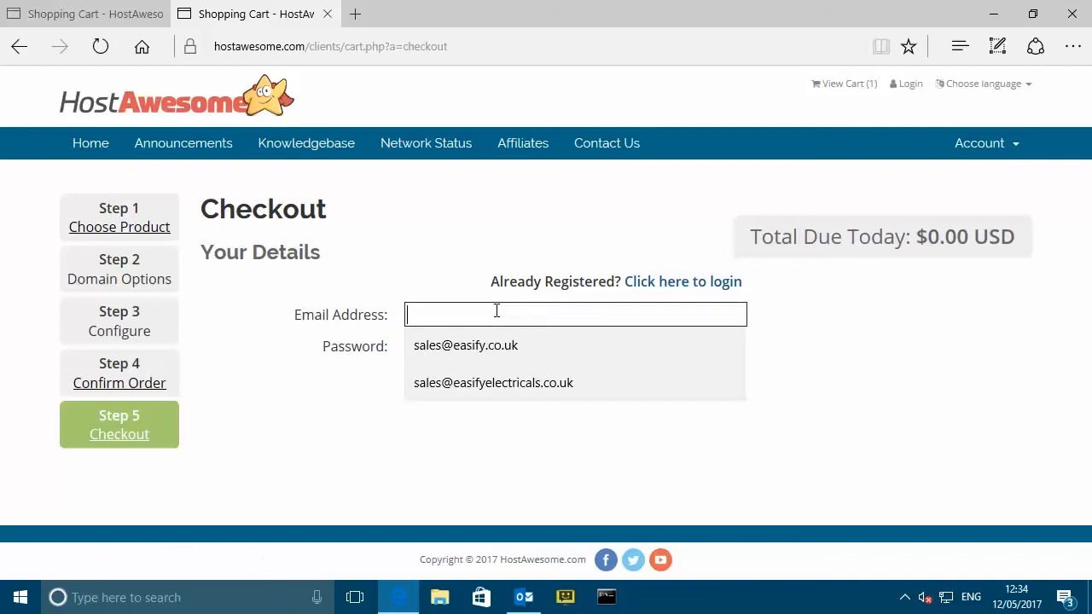
pyautogui.click(481, 382)
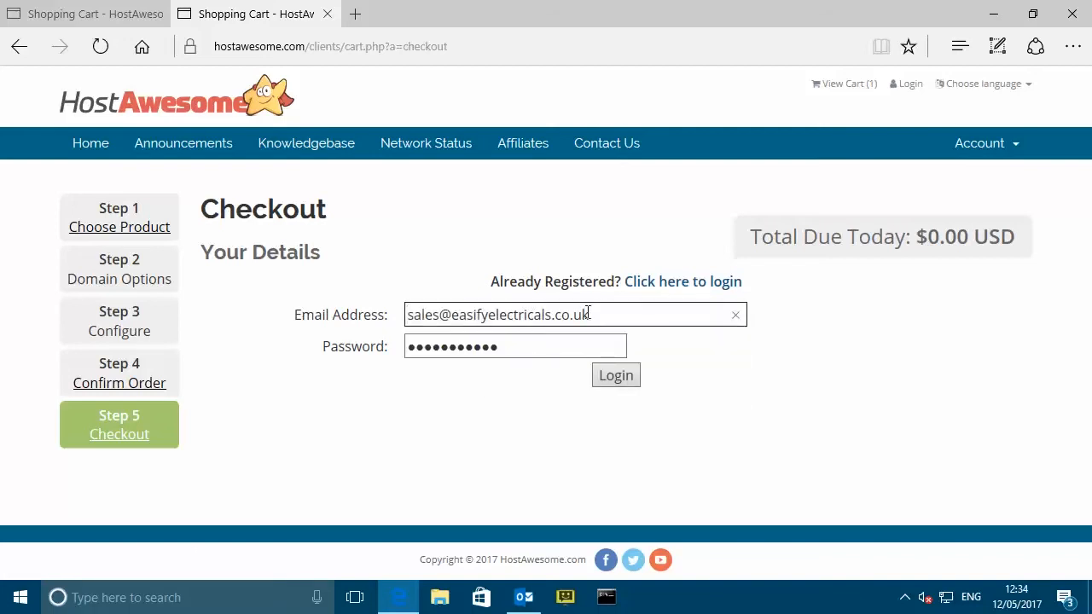
pyautogui.click(532, 347)
pyautogui.moveTo(524, 345); pyautogui.dragTo(377, 342)
pyautogui.write('•••••••••••')
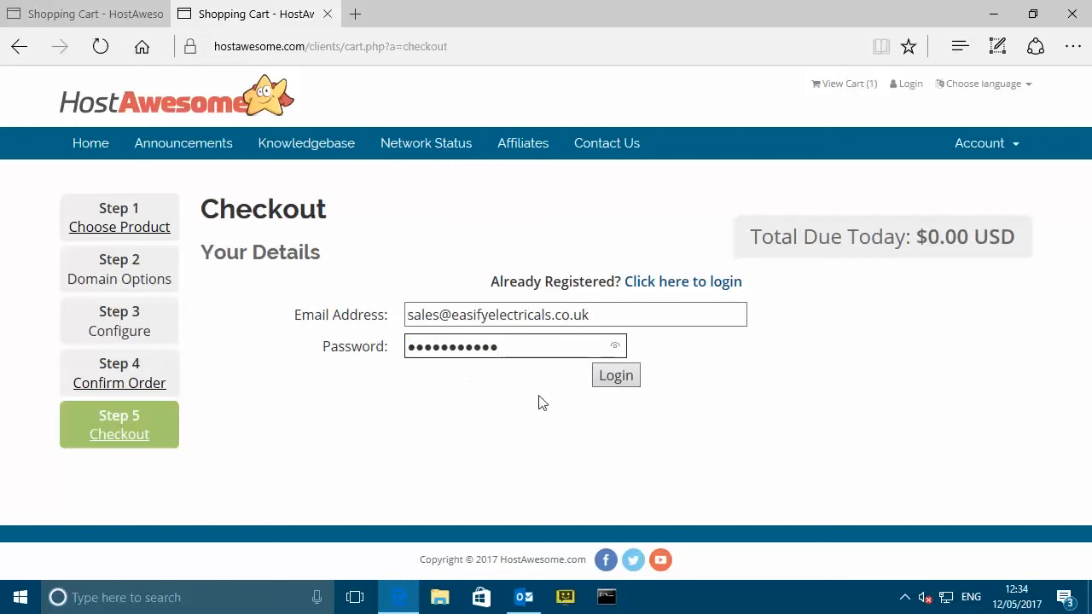
pyautogui.click(627, 386)
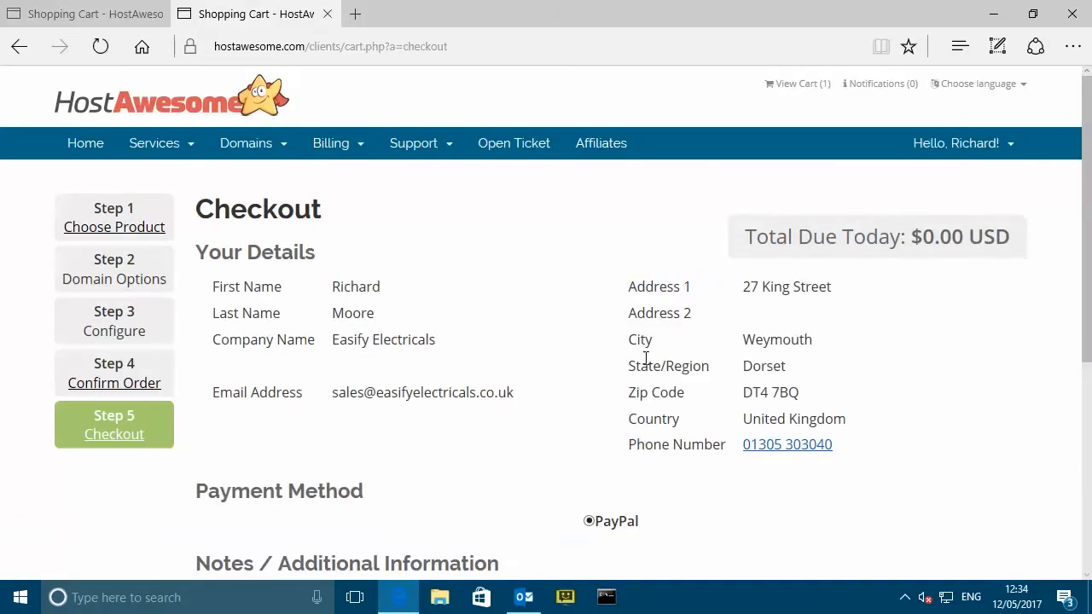
# - Agree to the Terms of Service and complete the trial order
pyautogui.scroll(-4, 646, 358)
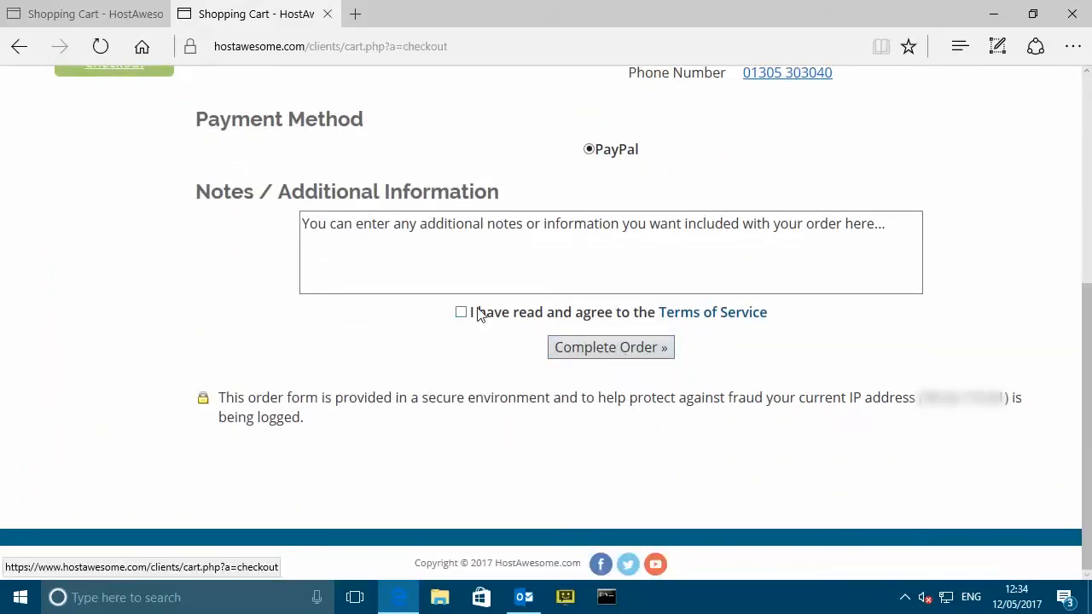
pyautogui.click(461, 312)
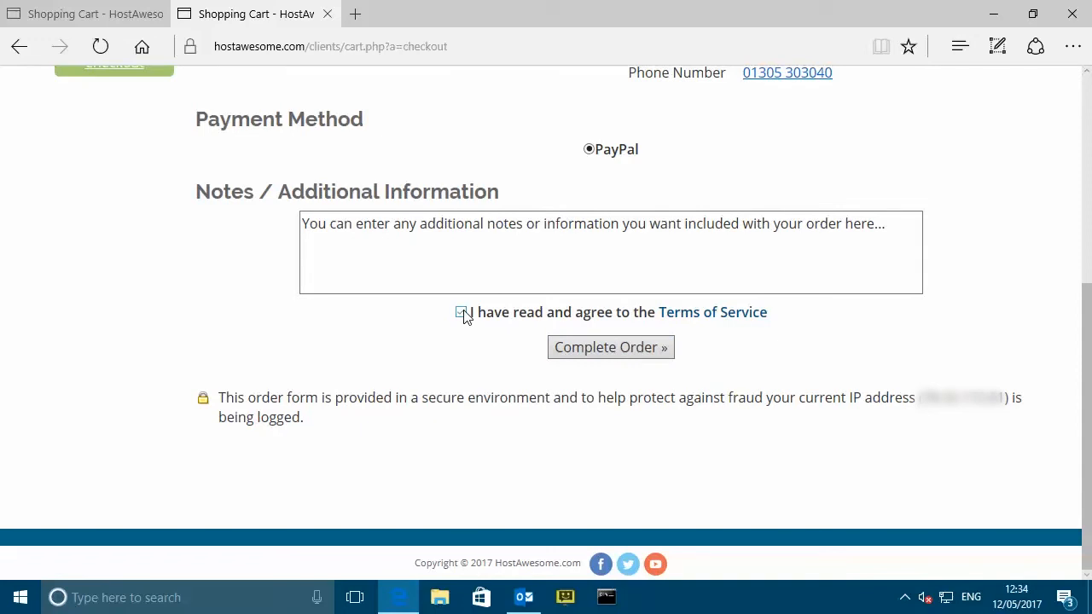
pyautogui.click(648, 351)
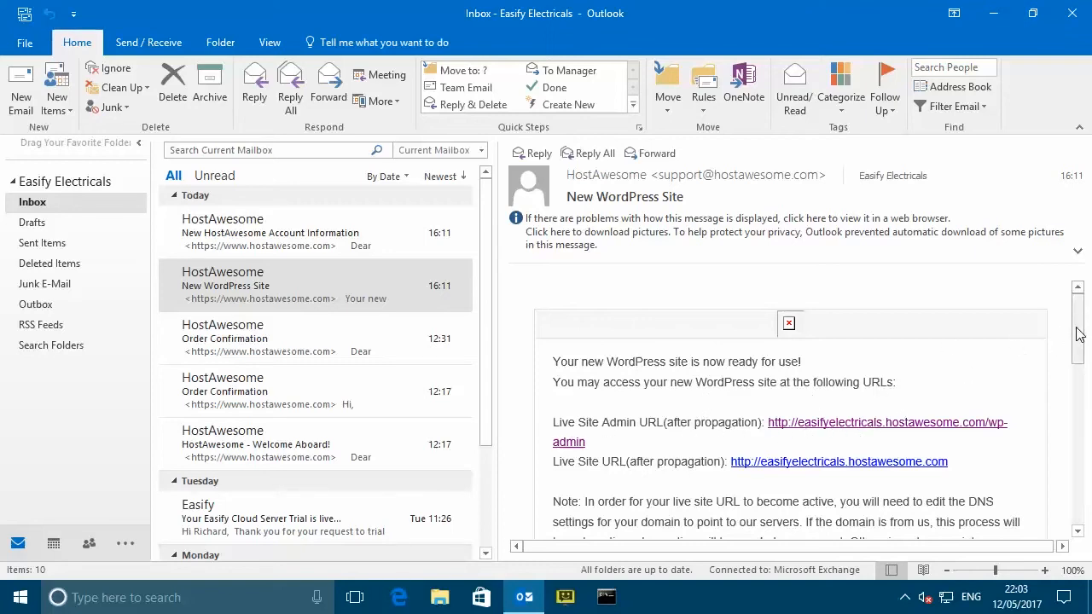
# - Copy the WordPress admin password from the New WordPress Site email and open the wp-admin login link
pyautogui.moveTo(1081, 337); pyautogui.dragTo(1069, 437)
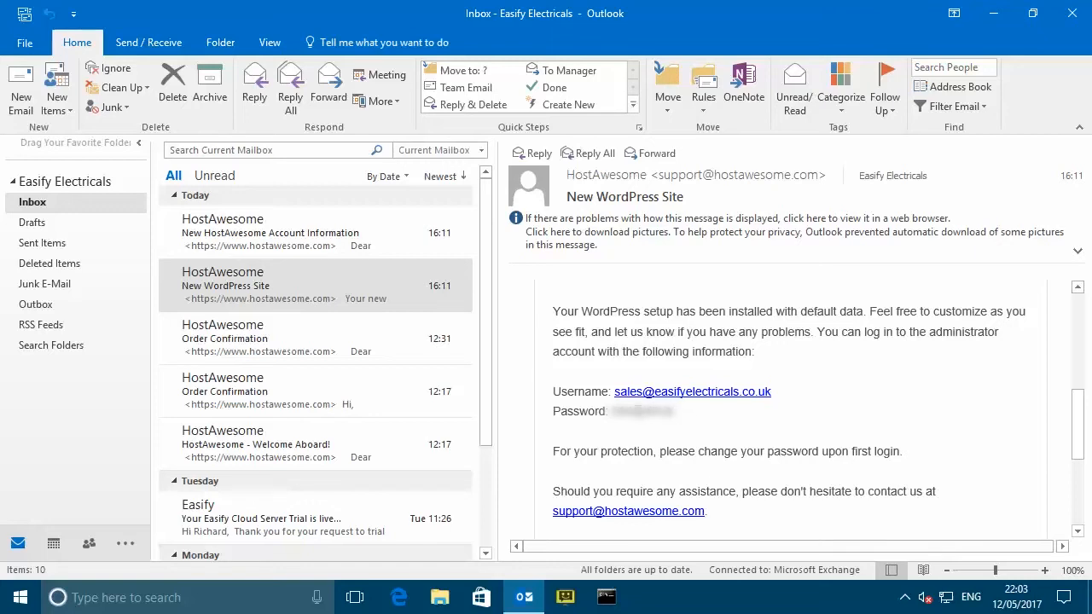
pyautogui.doubleClick(639, 412)
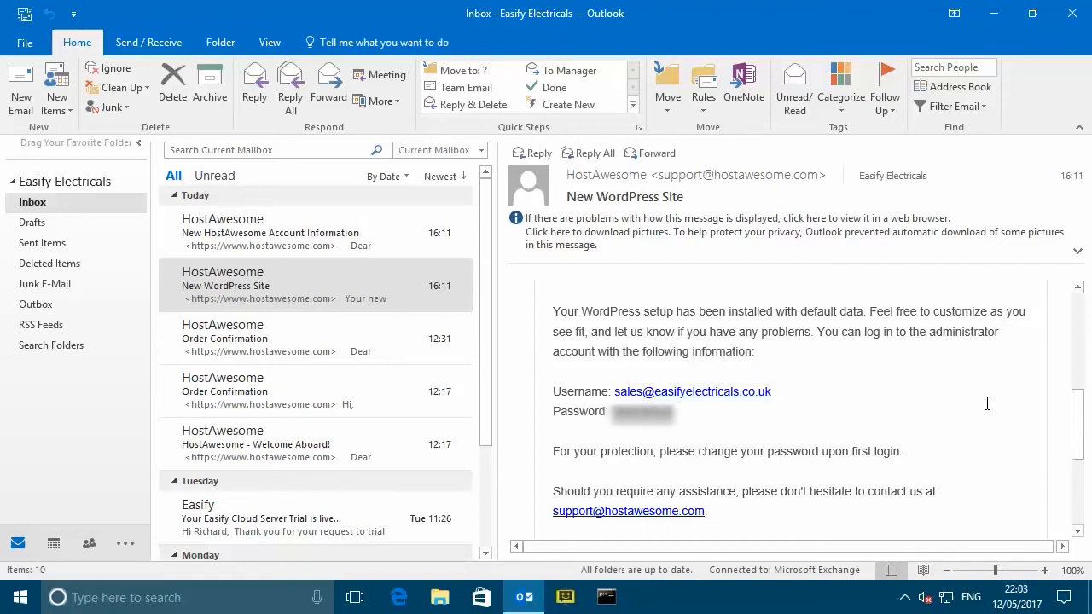
pyautogui.moveTo(1080, 426); pyautogui.dragTo(1079, 330)
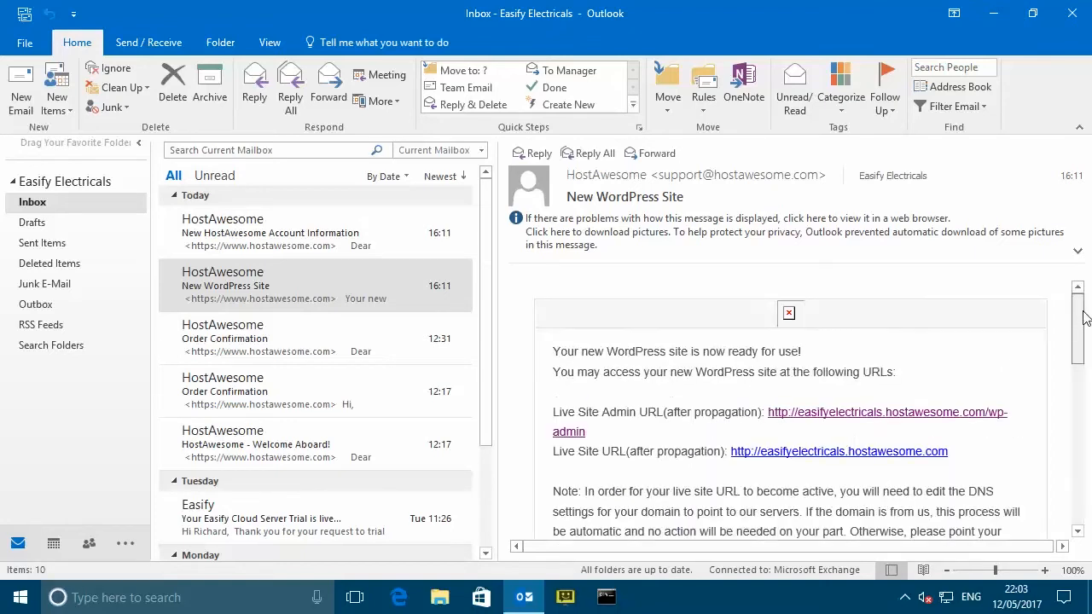
pyautogui.click(917, 430)
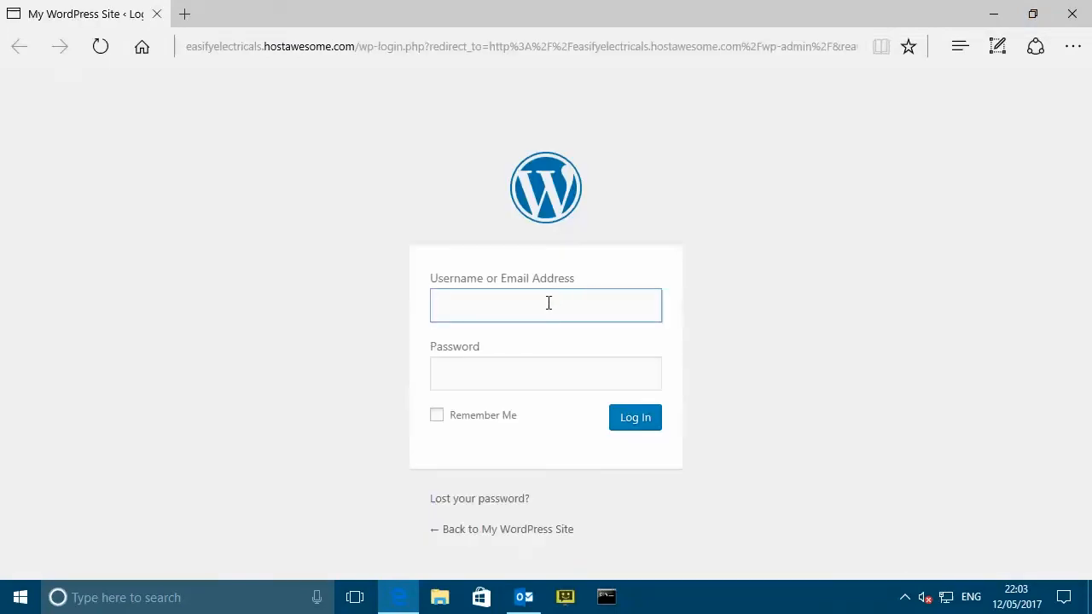
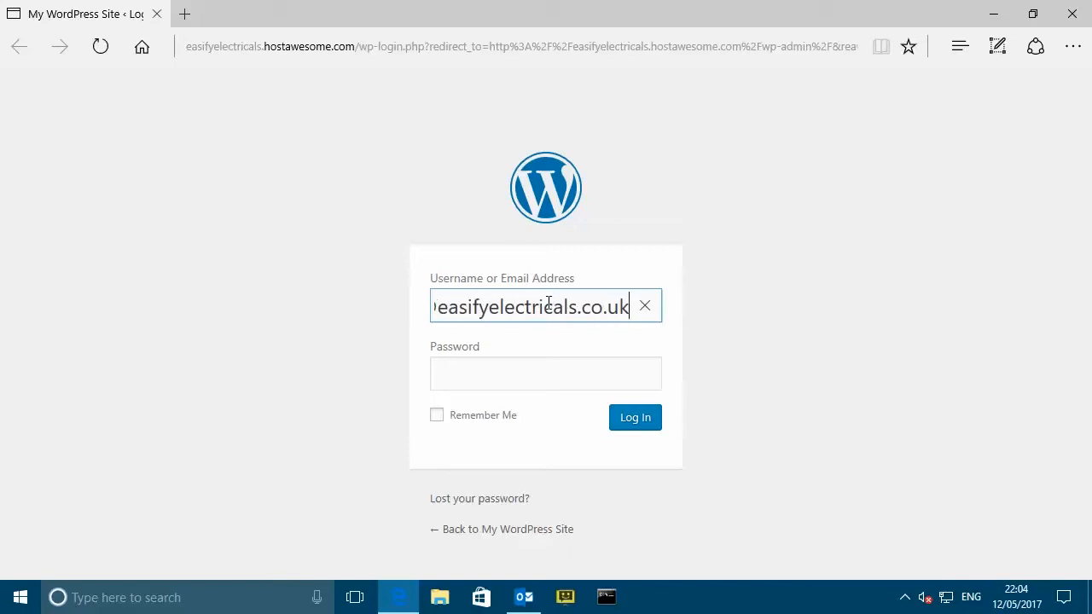
# - Log in to WordPress with the account e-mail and pasted password, Remember Me ticked, saving the password in Edge
pyautogui.press('Tab')
pyautogui.hotkey('ctrl', 'v')
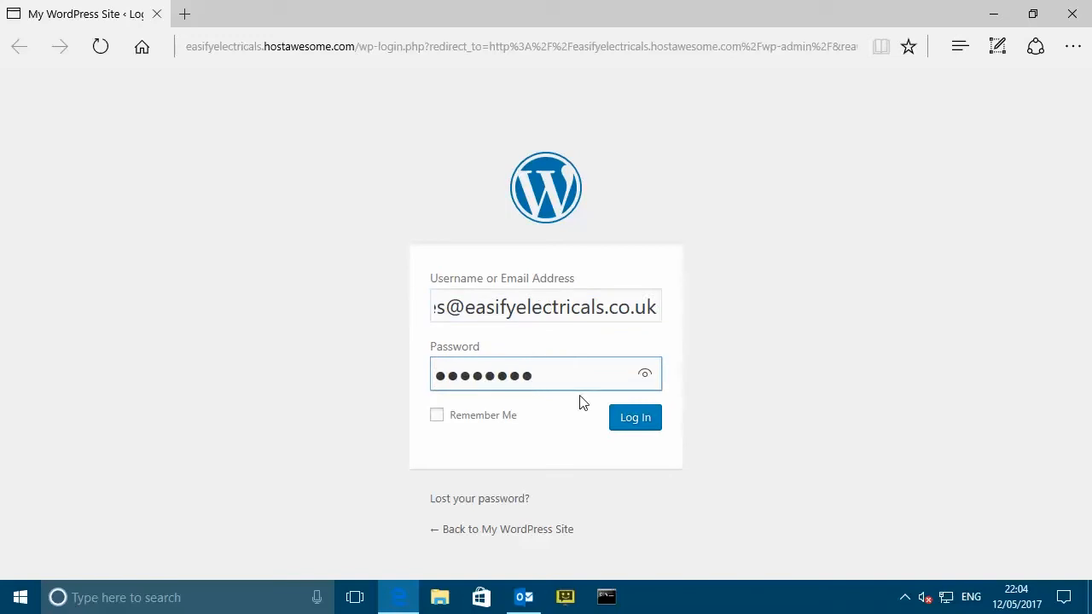
pyautogui.click(490, 420)
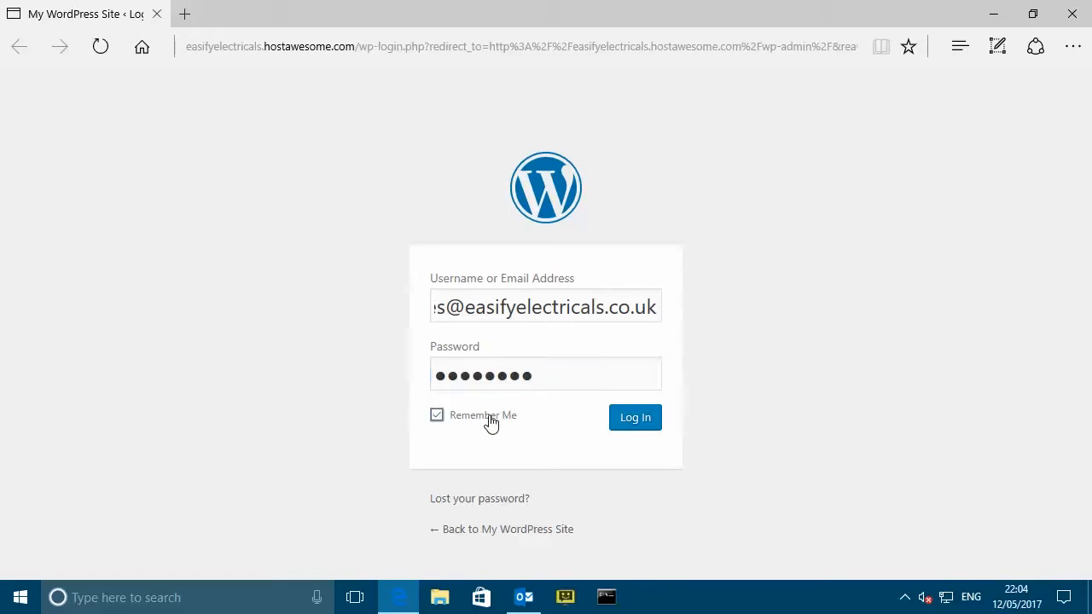
pyautogui.click(640, 418)
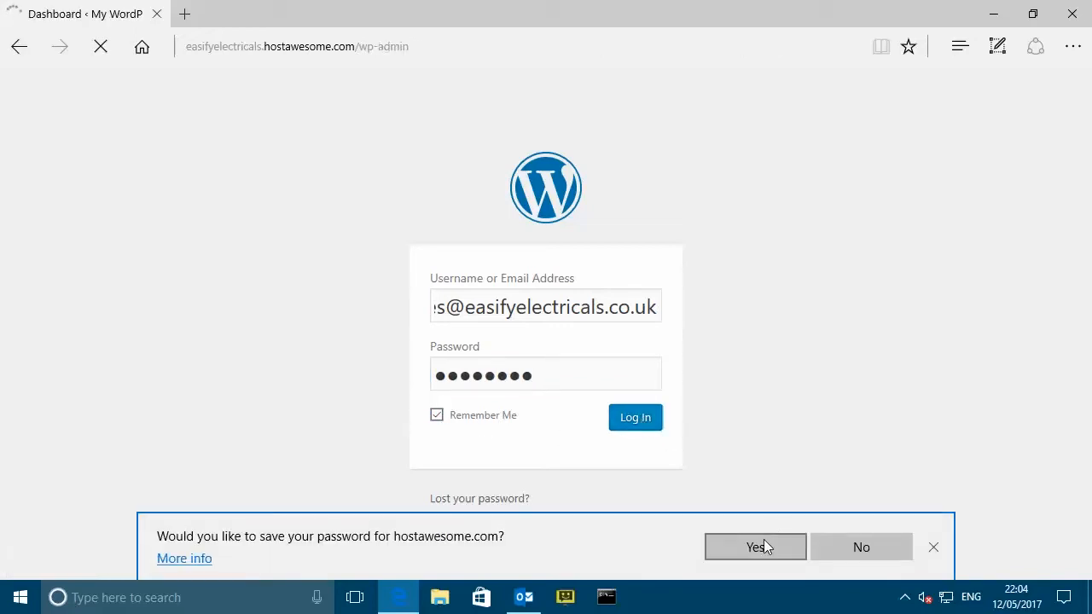
pyautogui.click(763, 546)
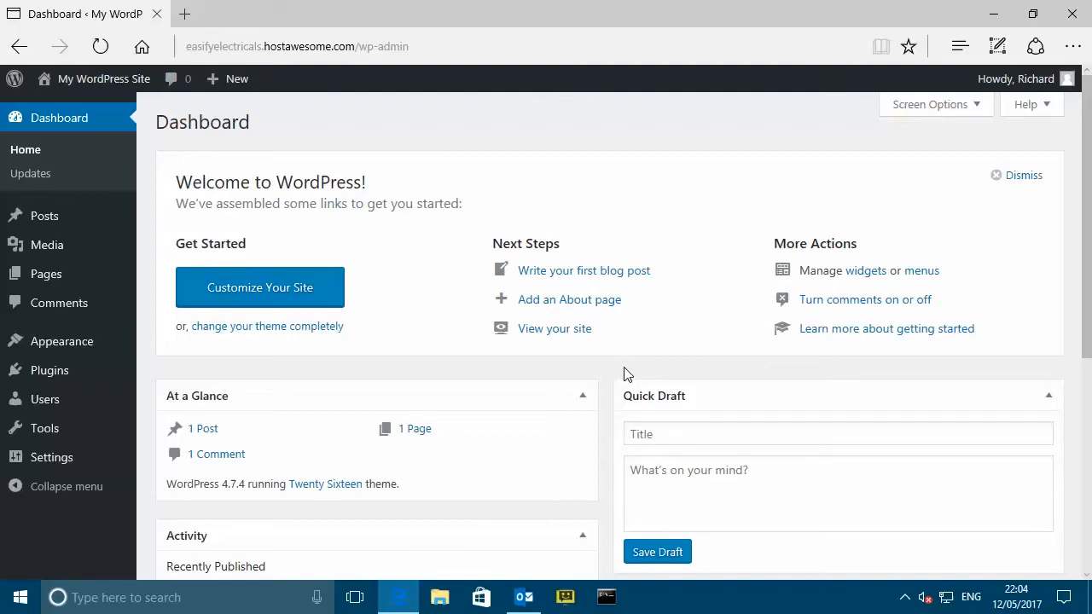
# - Search Add Plugins for 'woocommerce', then install and activate the WooCommerce plugin
pyautogui.moveTo(55, 373)
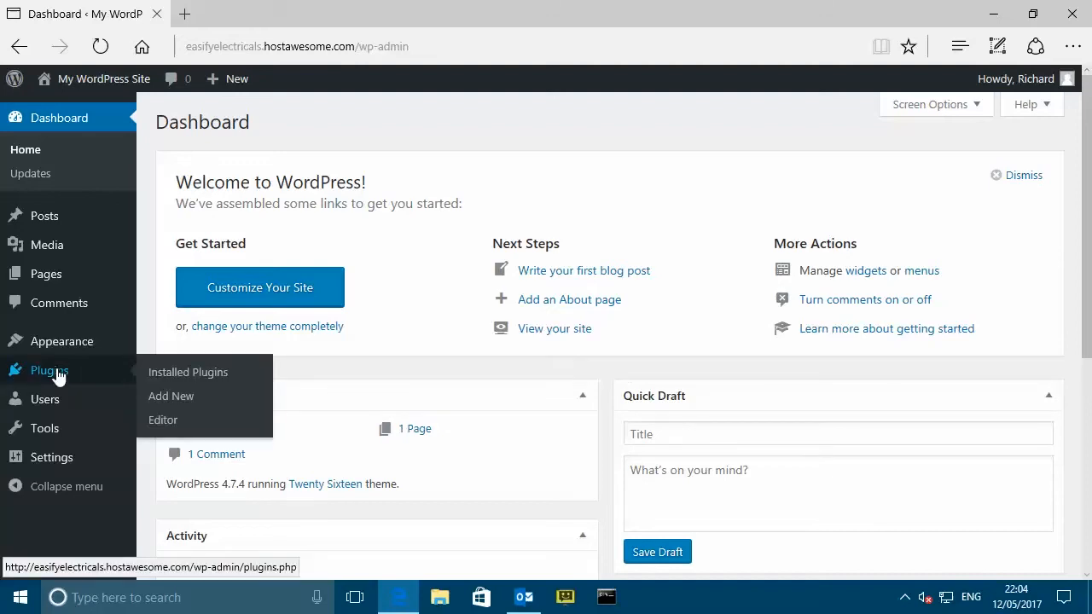
pyautogui.click(175, 398)
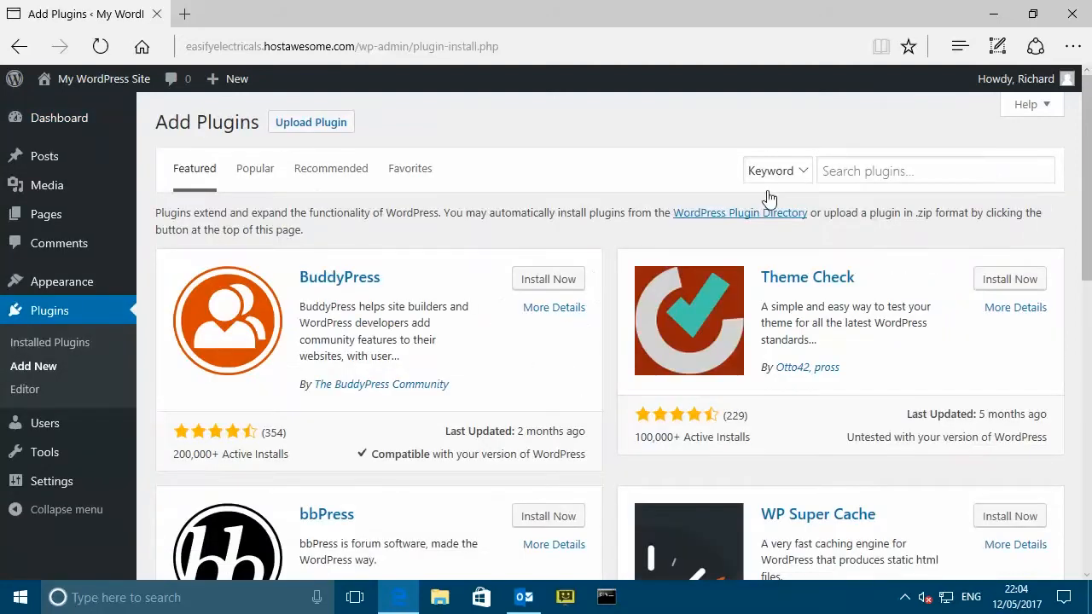
pyautogui.click(900, 172)
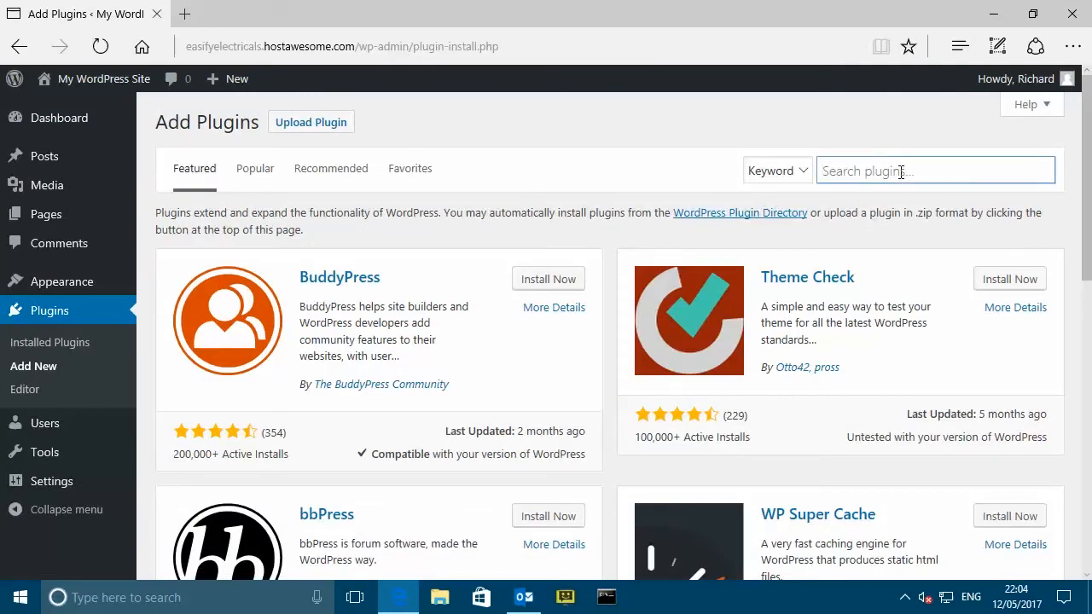
pyautogui.write('woocommerce')
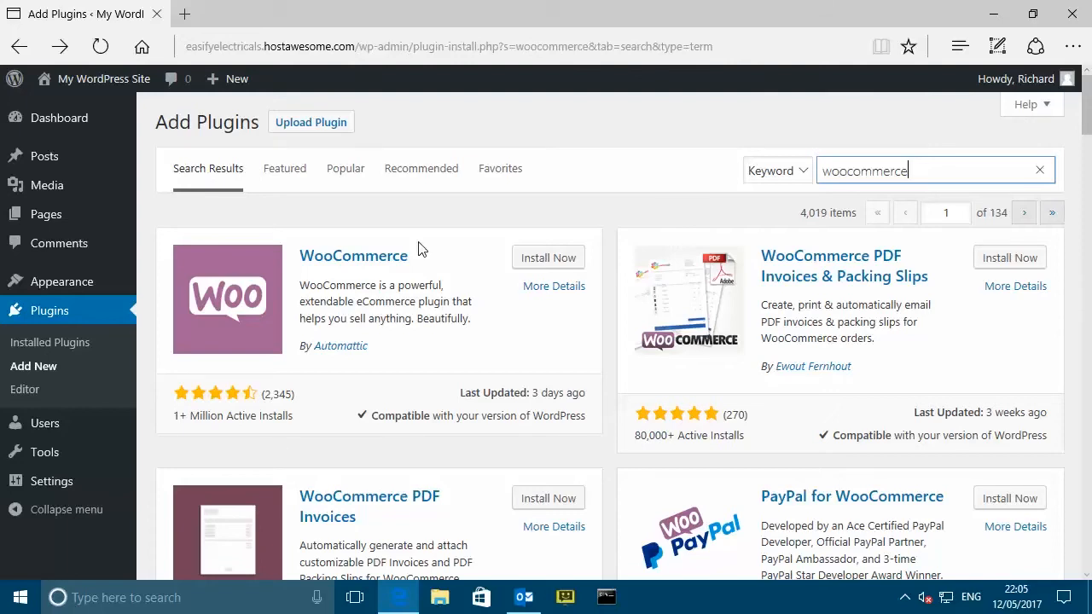
pyautogui.click(556, 259)
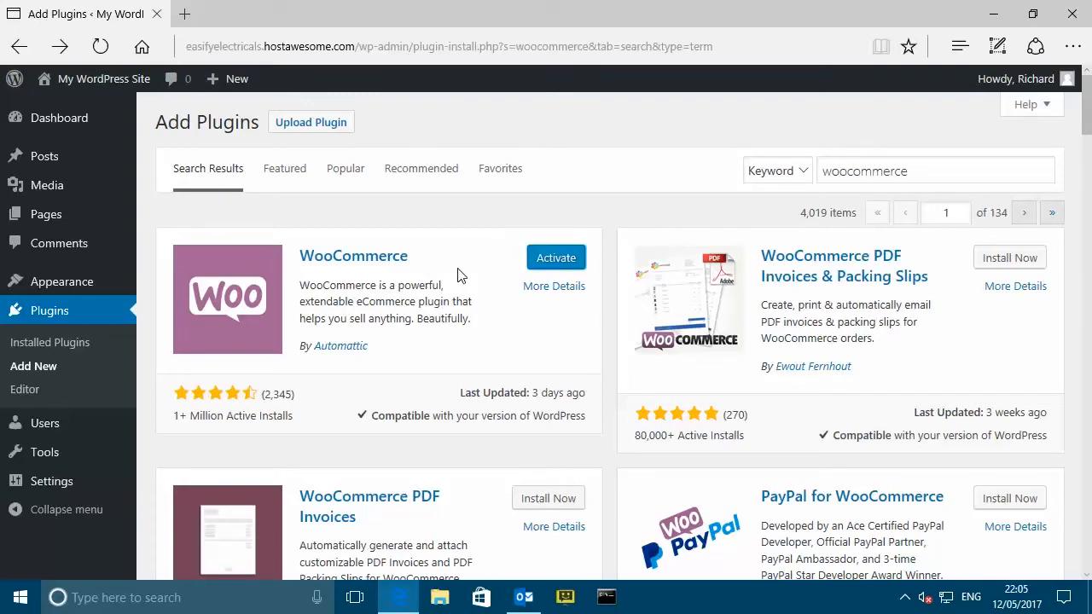
pyautogui.click(558, 261)
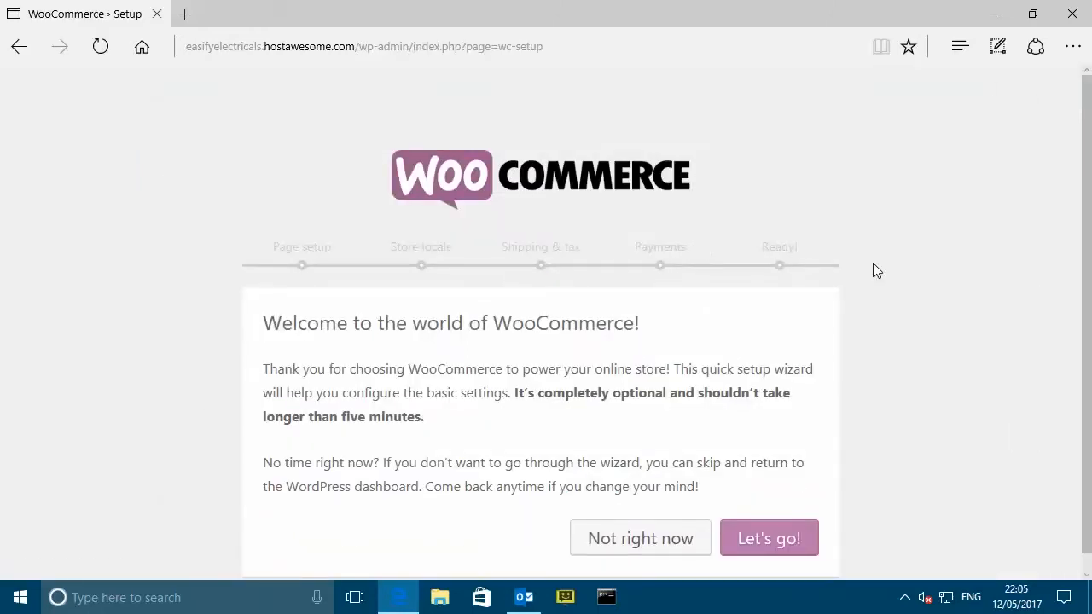
# - Start the WooCommerce wizard, accept the default store pages, and confirm the UK locale with £, kg and cm
pyautogui.scroll(-1, 878, 270)
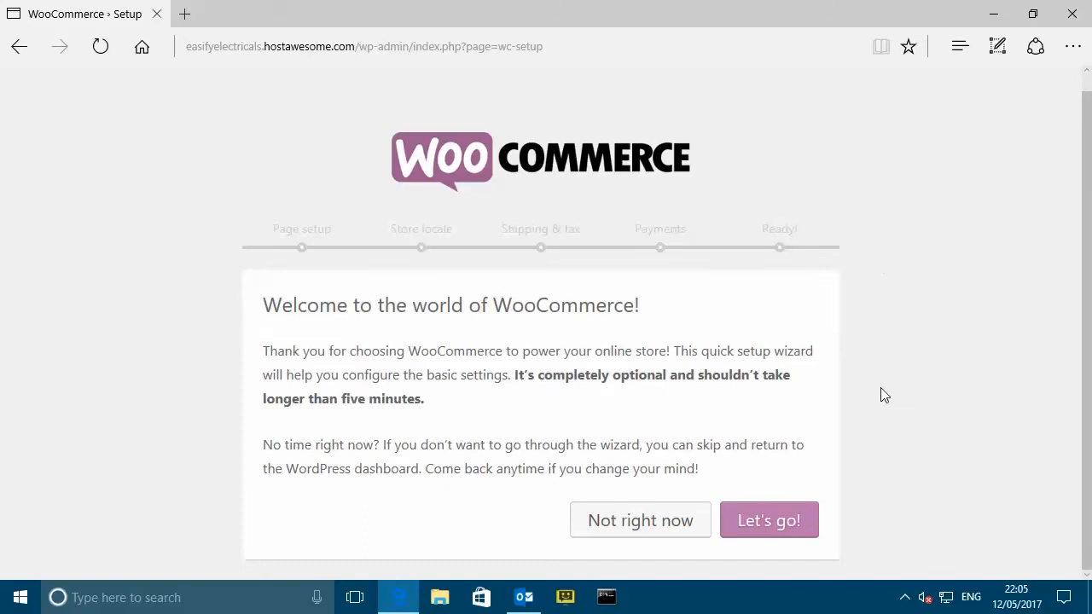
pyautogui.click(781, 522)
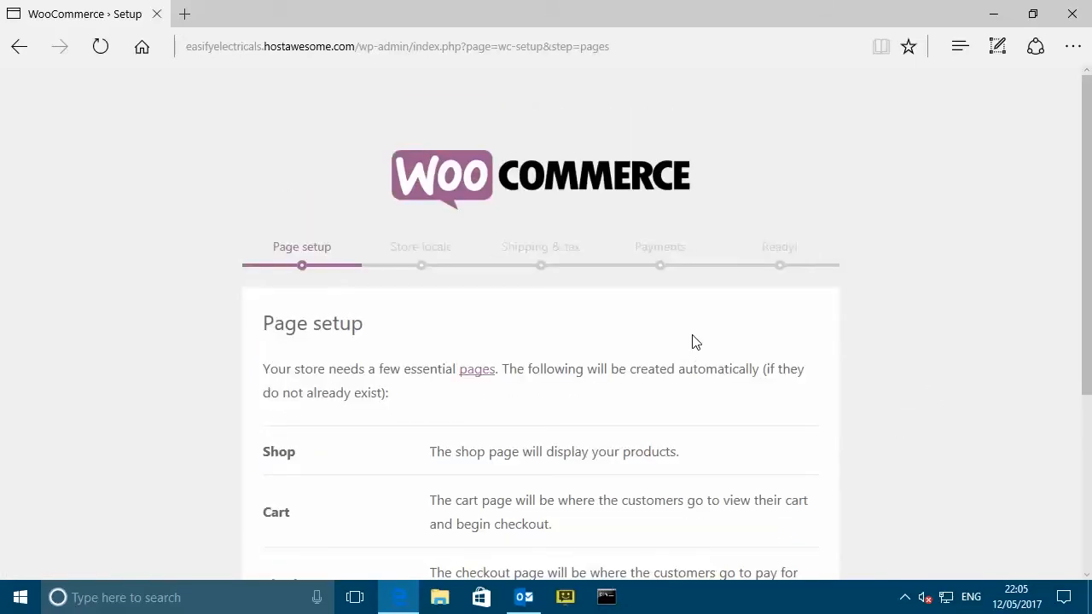
pyautogui.scroll(-2, 691, 341)
pyautogui.scroll(-2, 697, 339)
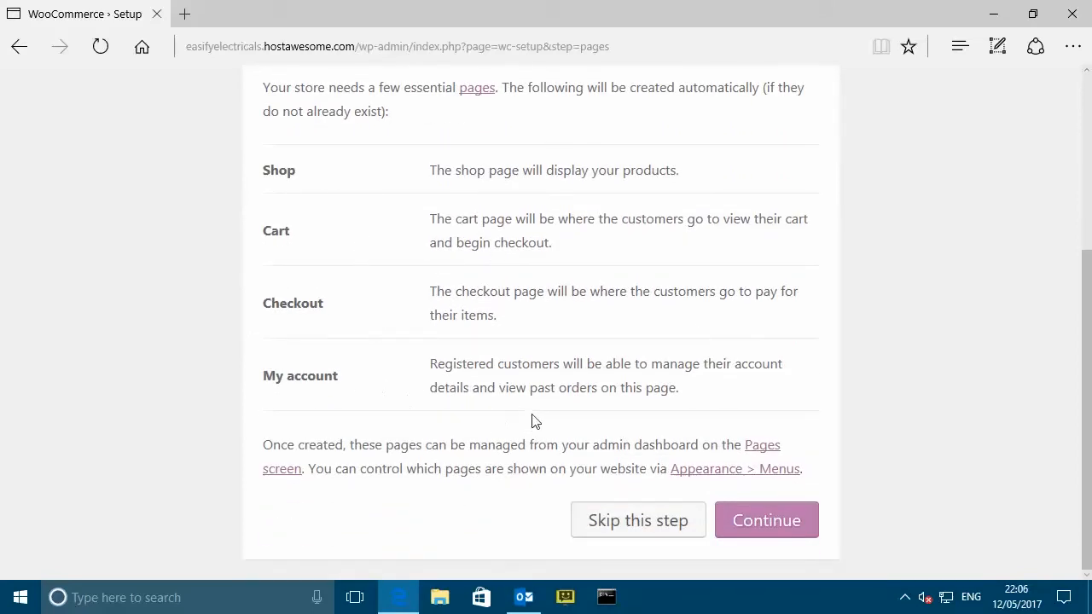
pyautogui.click(782, 529)
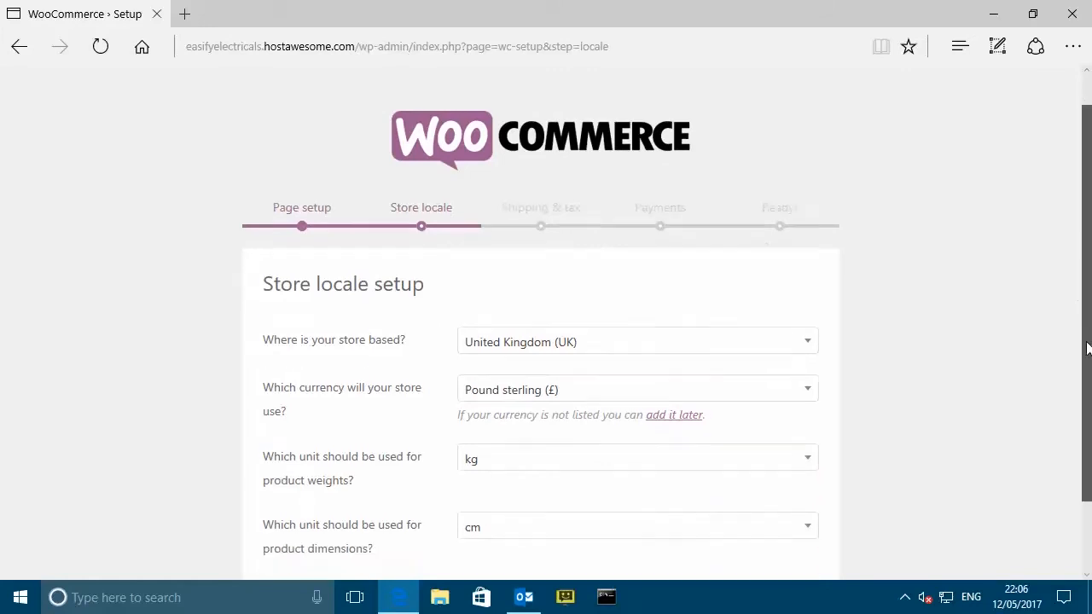
pyautogui.moveTo(1087, 348); pyautogui.dragTo(1081, 416)
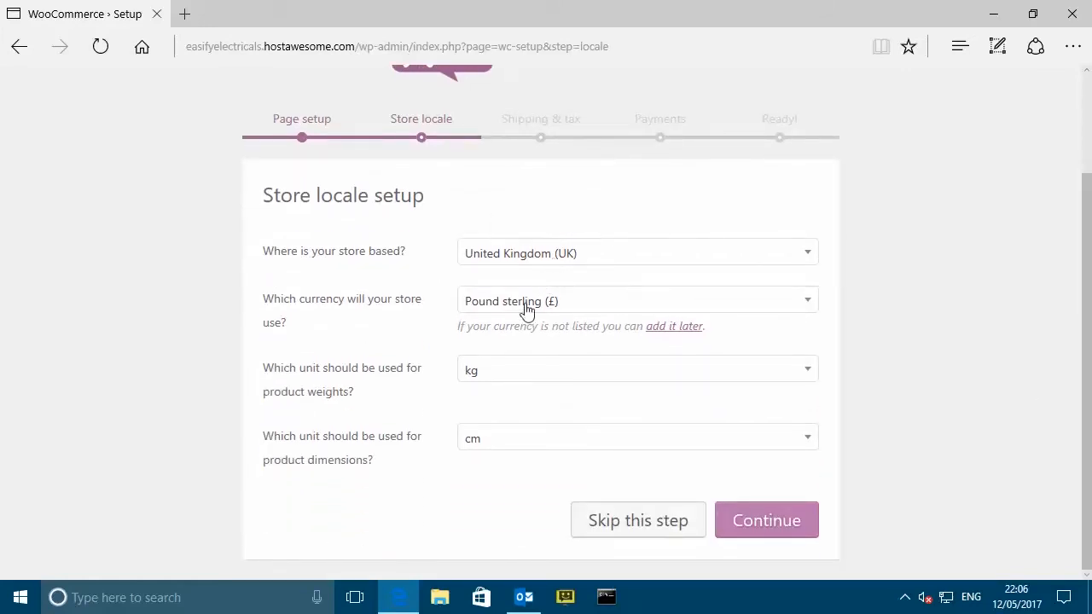
pyautogui.click(784, 523)
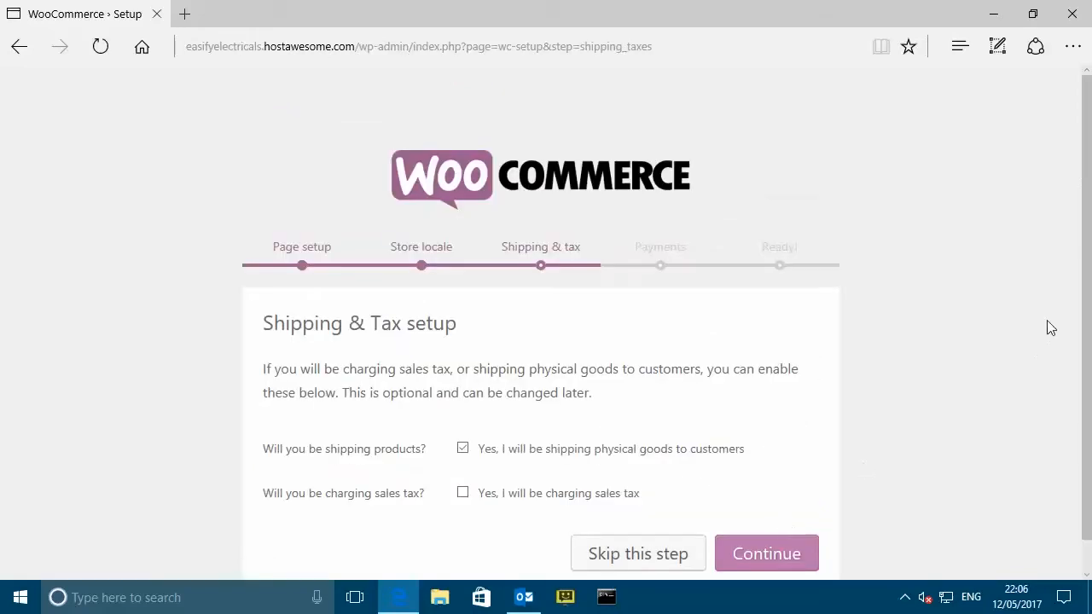
# - Enable sales tax with prices exclusive of tax and 20% GB VAT for physical goods
pyautogui.moveTo(1086, 285); pyautogui.dragTo(1088, 354)
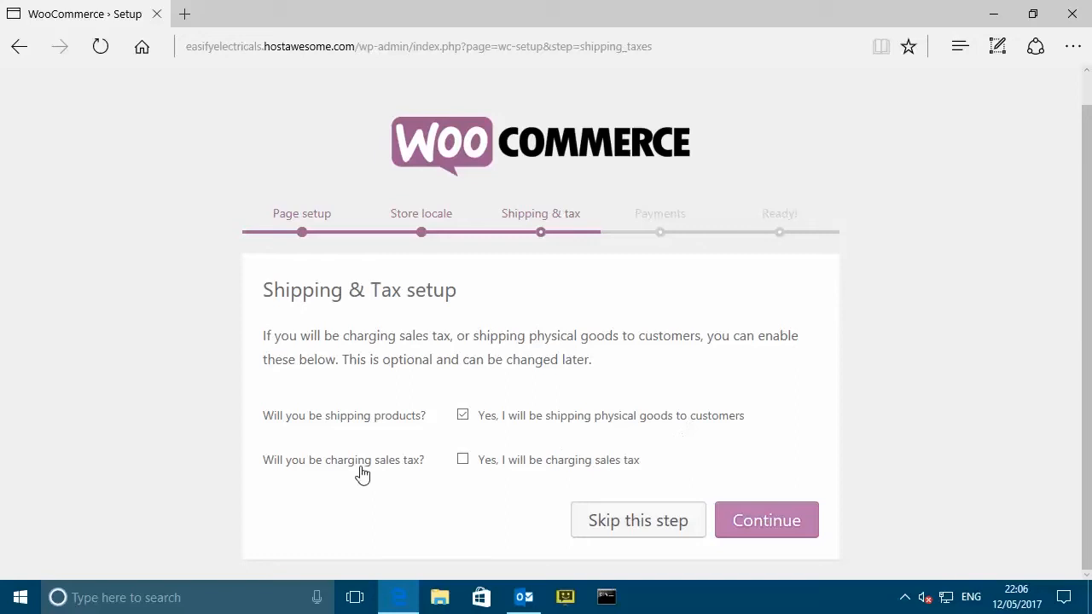
pyautogui.click(464, 461)
pyautogui.scroll(-3, 556, 320)
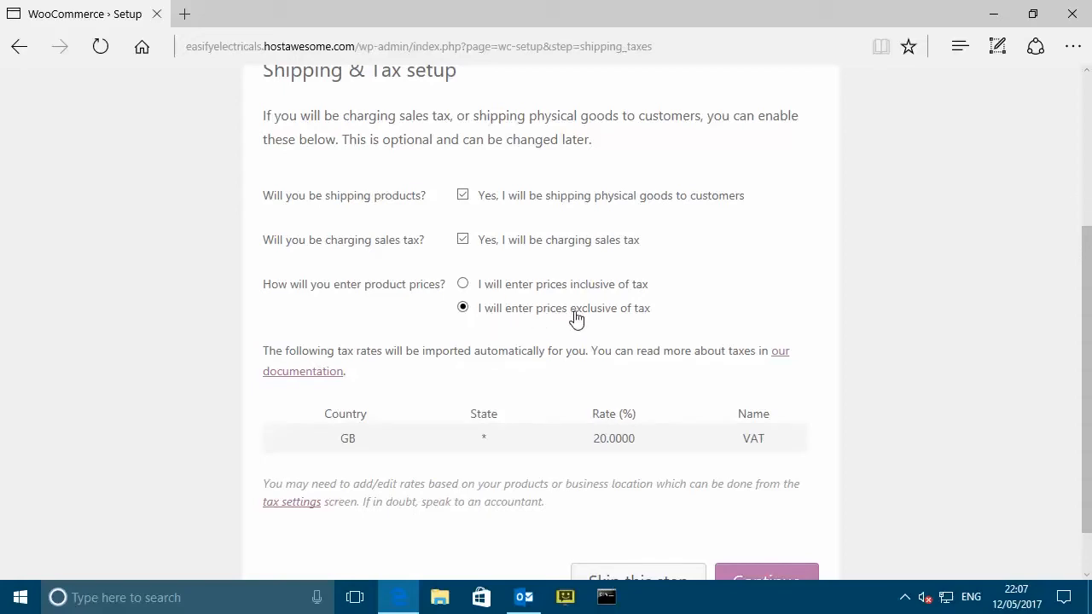
pyautogui.scroll(-1, 643, 323)
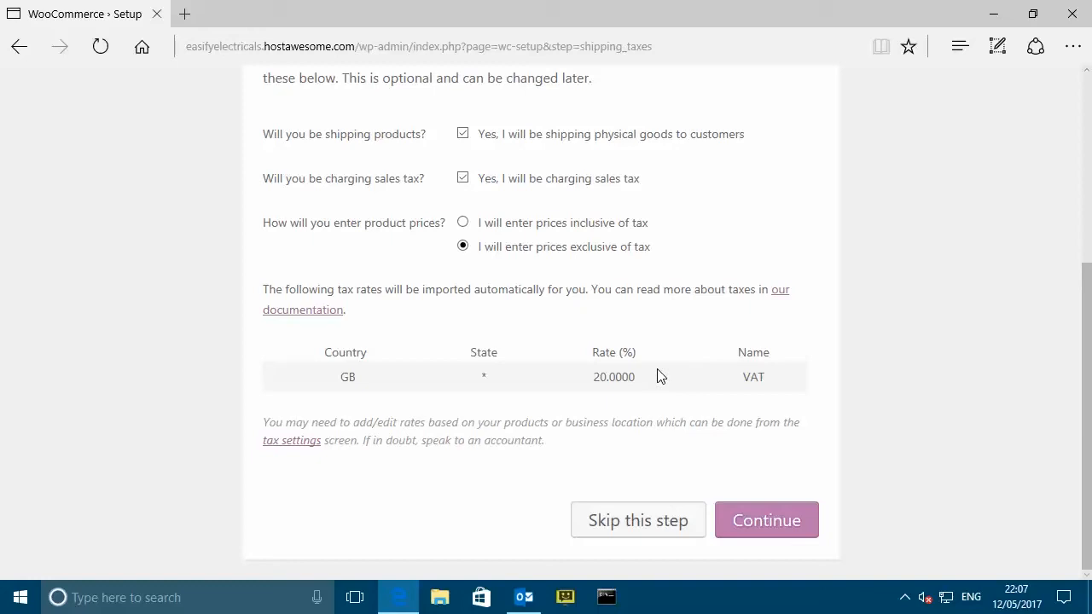
pyautogui.click(774, 523)
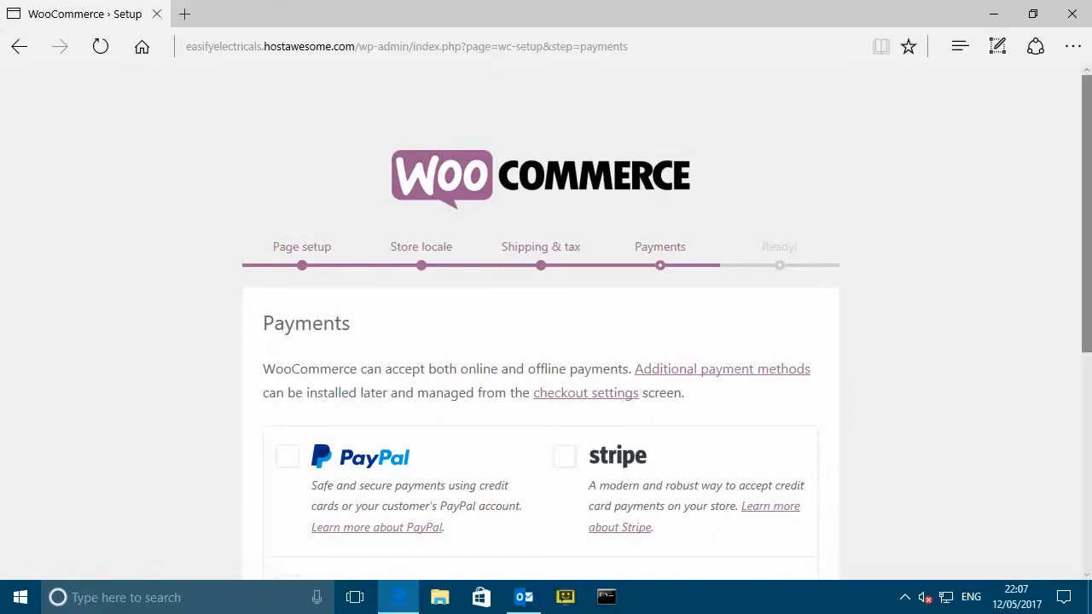
# - Enable PayPal, PayPal Standard, check, BACS bank transfer and cash on delivery payments
pyautogui.moveTo(1088, 252); pyautogui.dragTo(1074, 436)
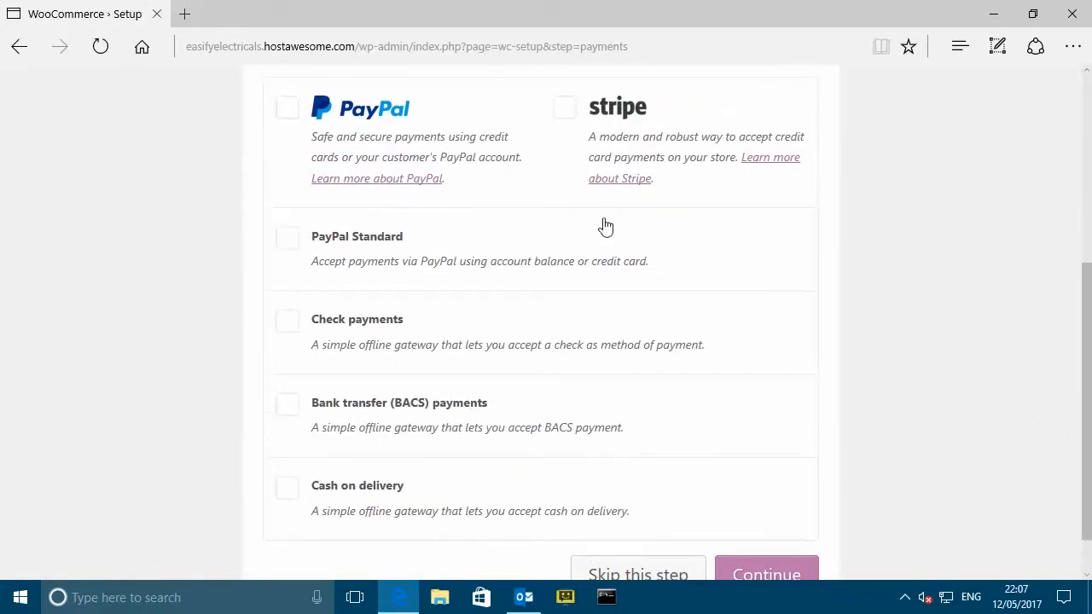
pyautogui.click(290, 111)
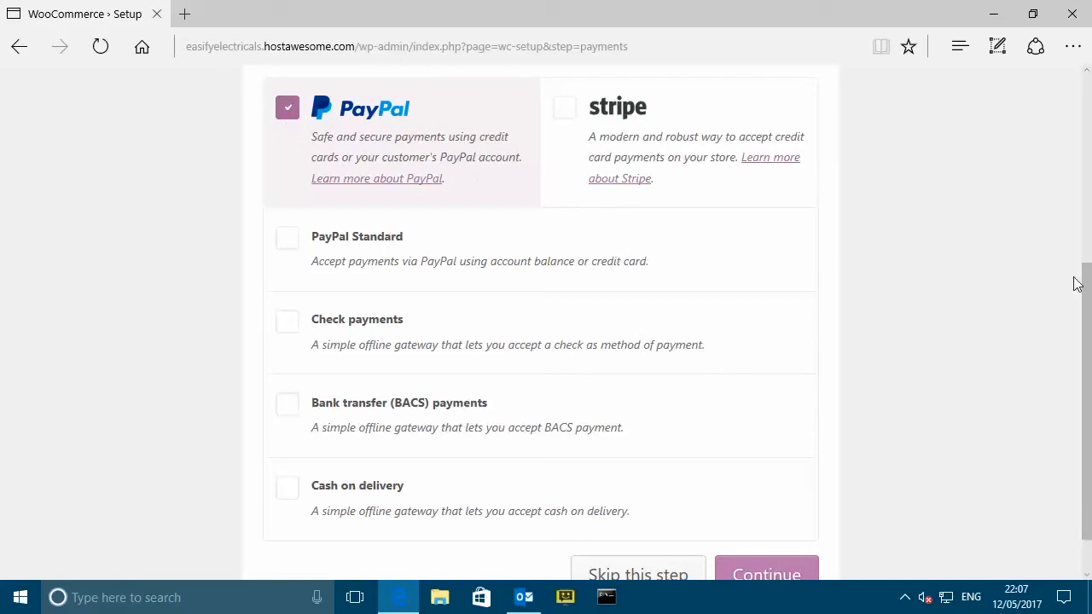
pyautogui.scroll(-1, 1087, 284)
pyautogui.click(297, 208)
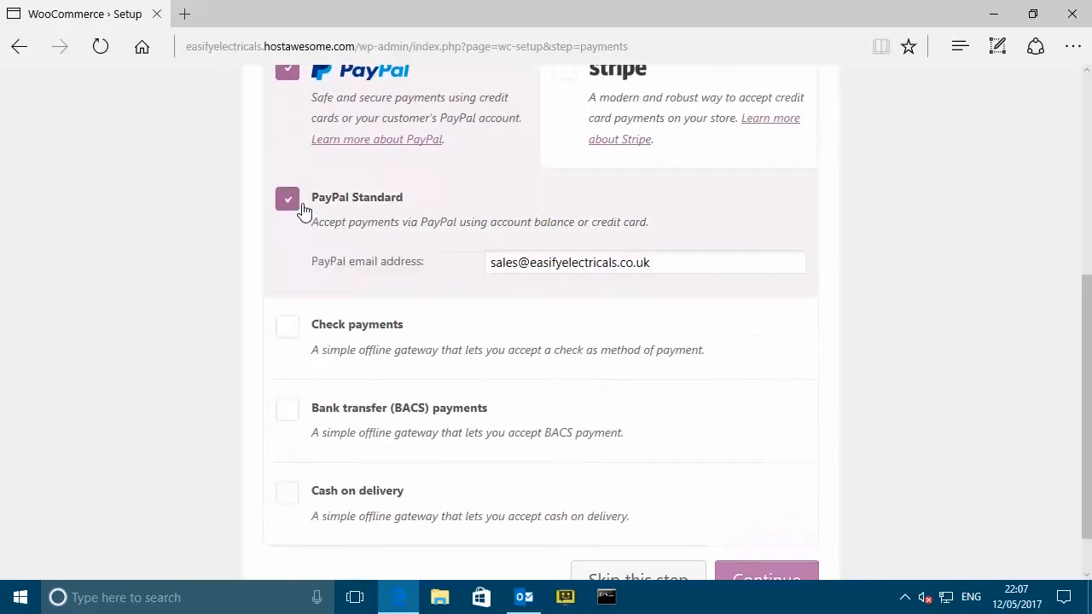
pyautogui.click(290, 329)
pyautogui.scroll(-2, 557, 347)
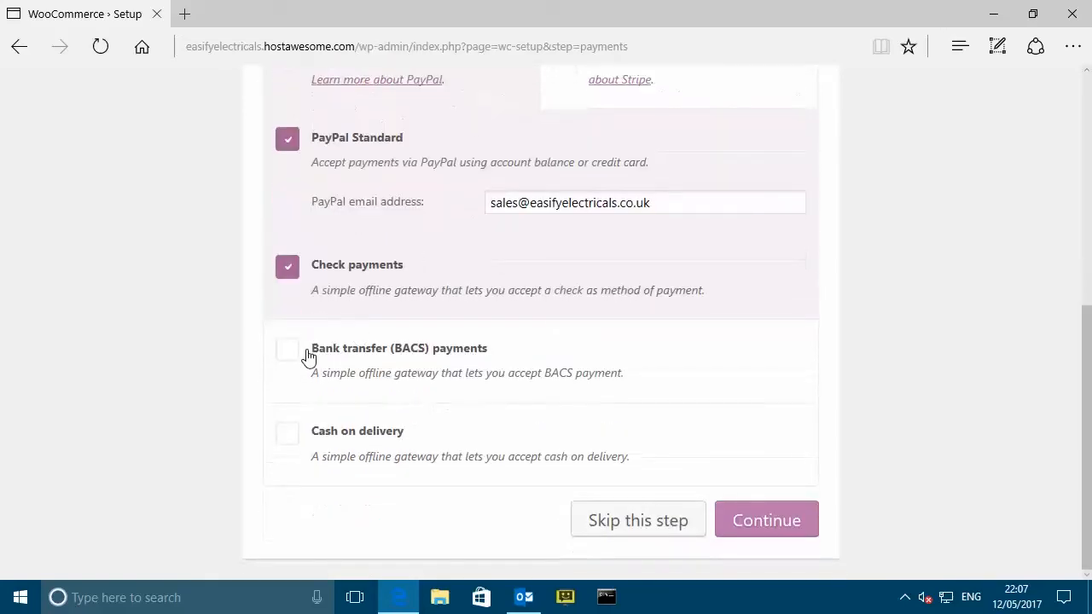
pyautogui.click(301, 356)
pyautogui.click(286, 436)
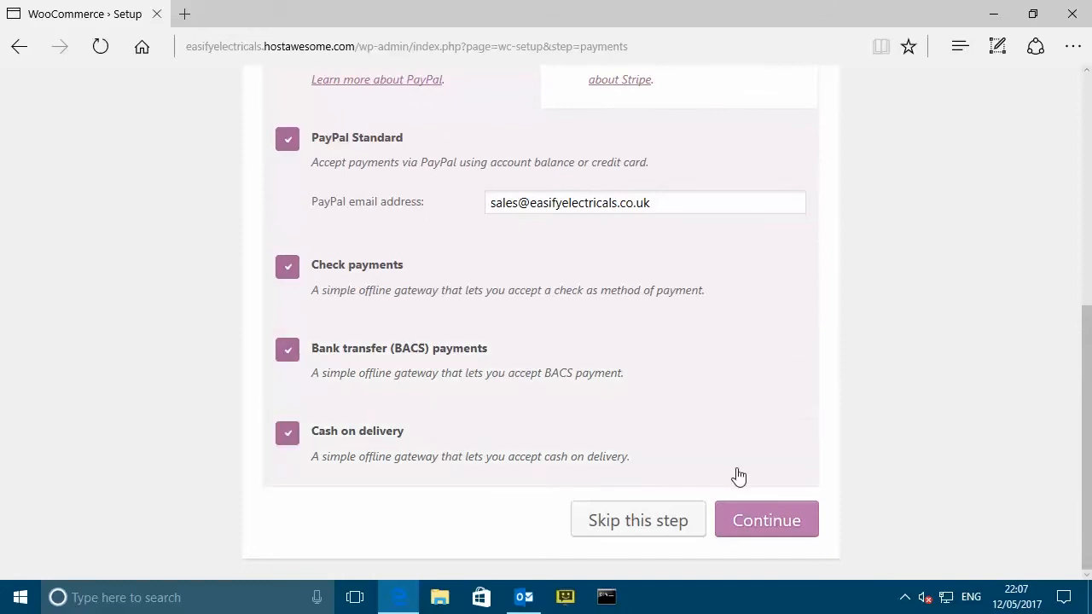
pyautogui.click(782, 521)
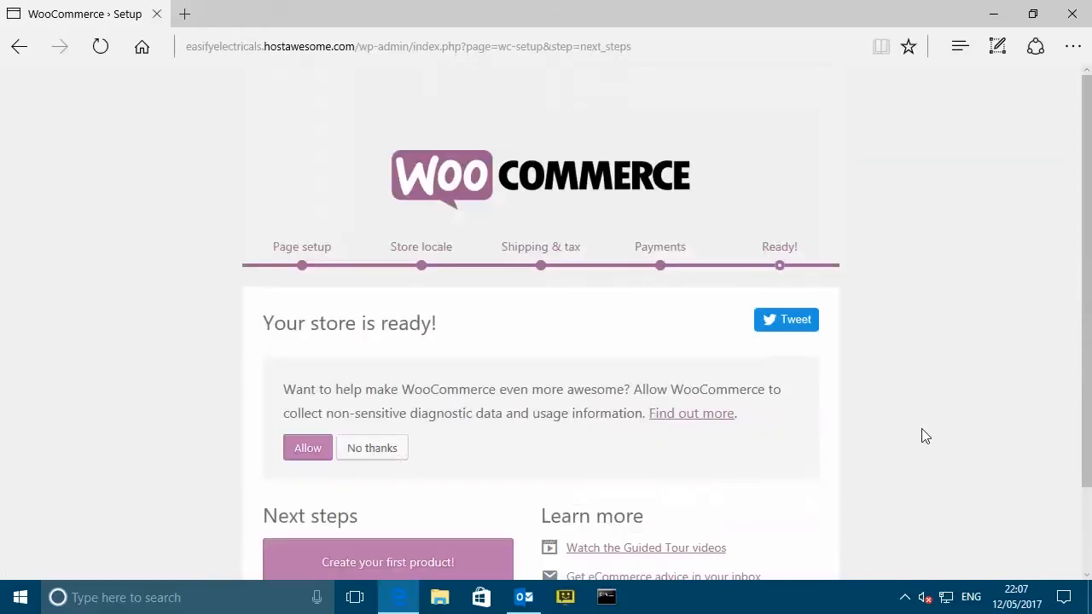
# - Return to the WordPress dashboard and open the live site in a new tab
pyautogui.scroll(-3, 948, 428)
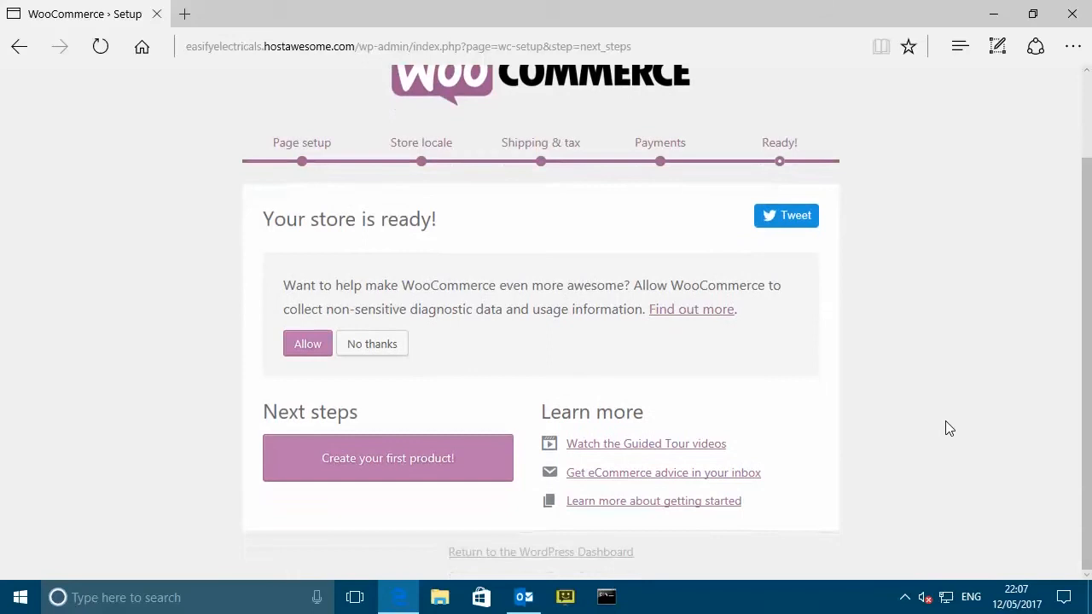
pyautogui.click(542, 556)
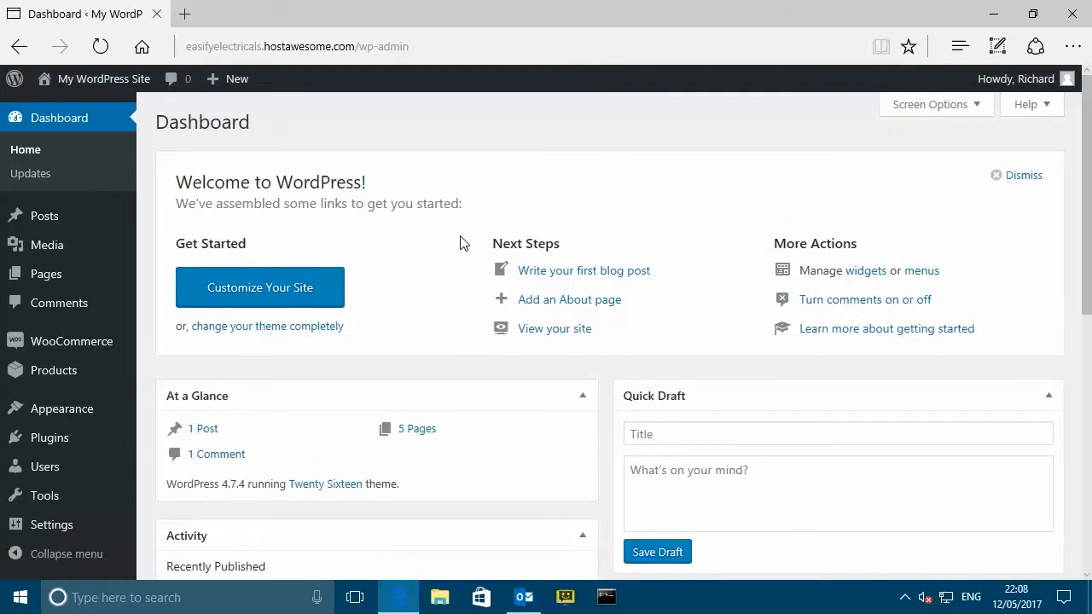
pyautogui.moveTo(89, 83)
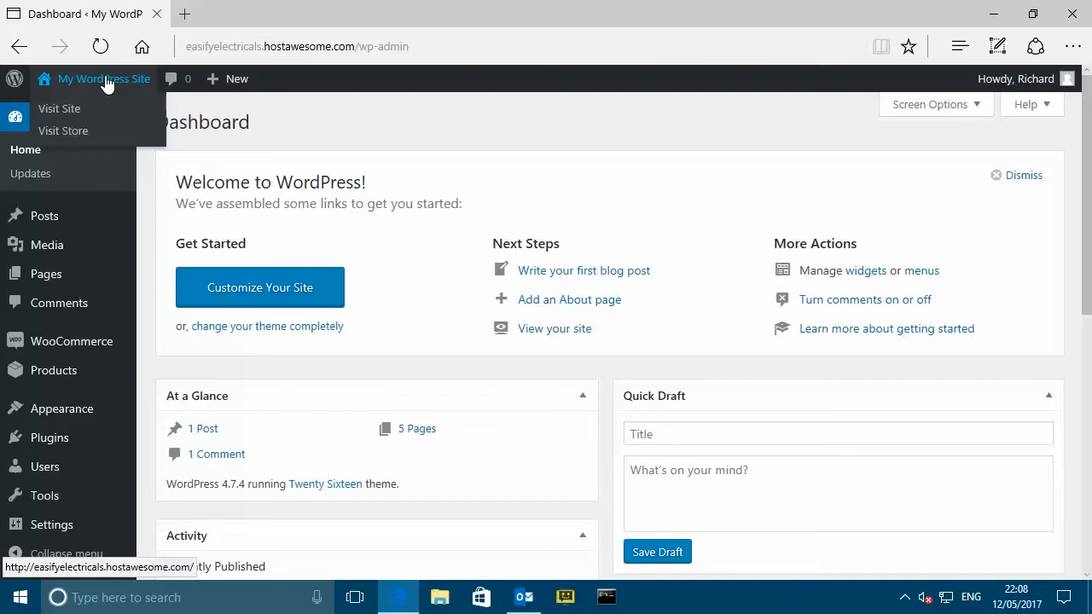
pyautogui.middleClick(104, 80)
# - Look over the live site's 'Hello world!' front page, then go back to the dashboard tab
pyautogui.click(239, 15)
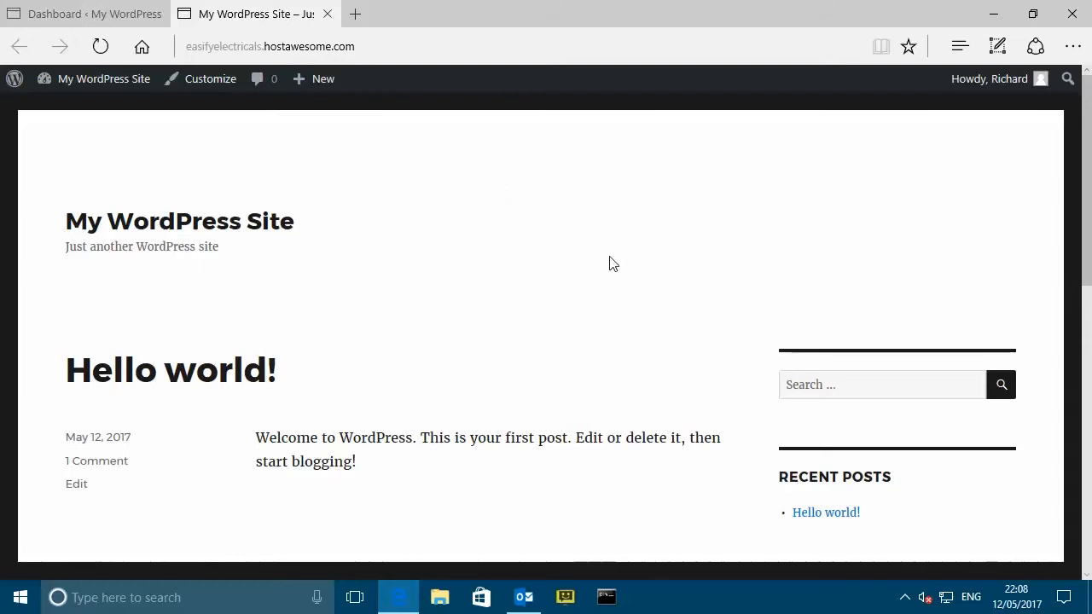
pyautogui.scroll(-8, 610, 264)
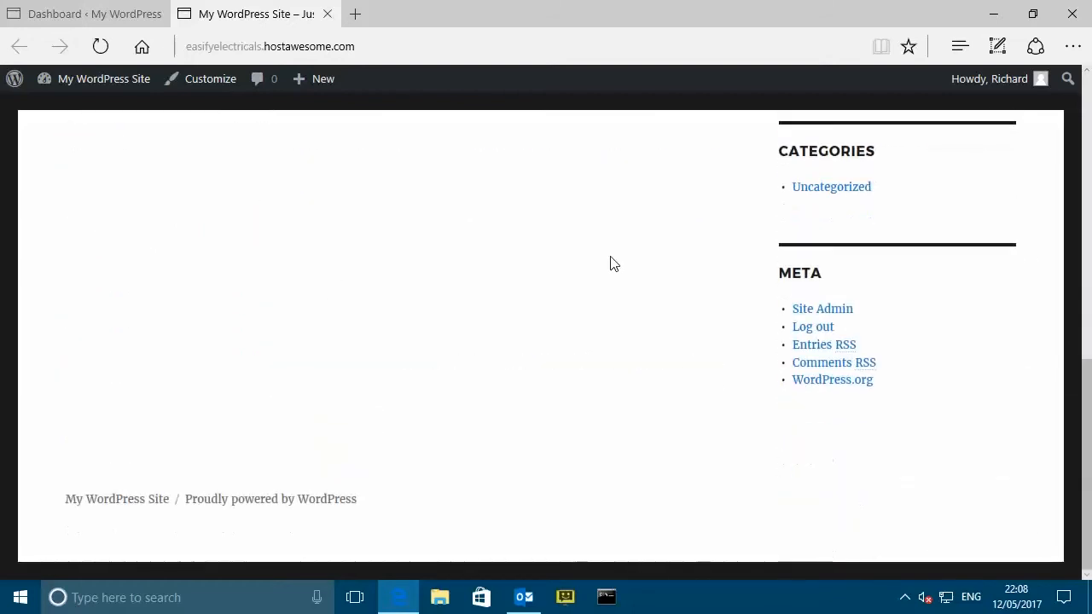
pyautogui.scroll(8, 610, 263)
pyautogui.scroll(-8, 611, 263)
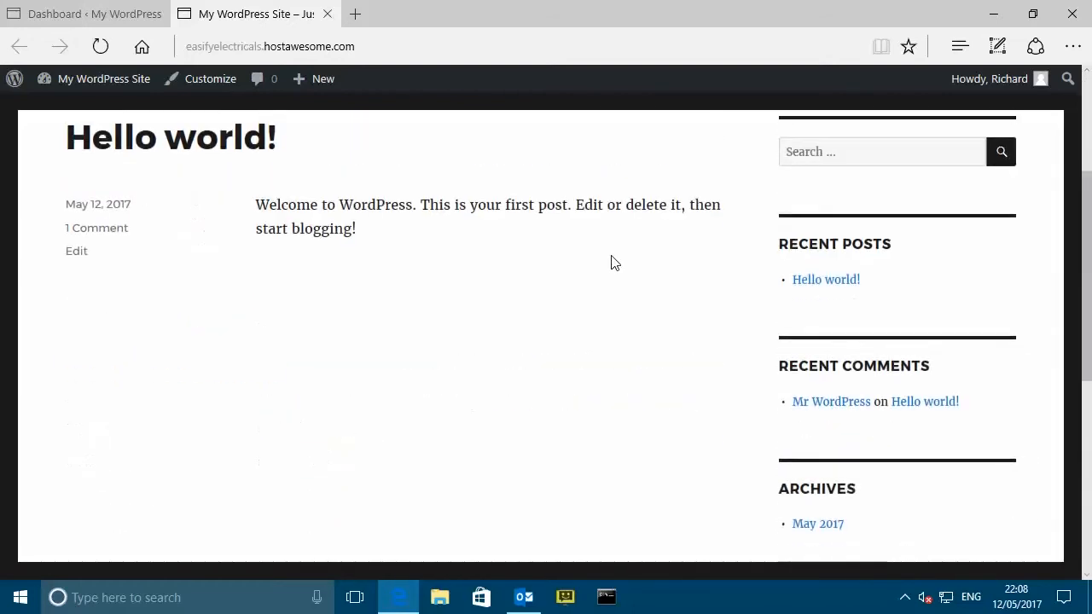
pyautogui.scroll(5, 610, 263)
pyautogui.scroll(3, 611, 264)
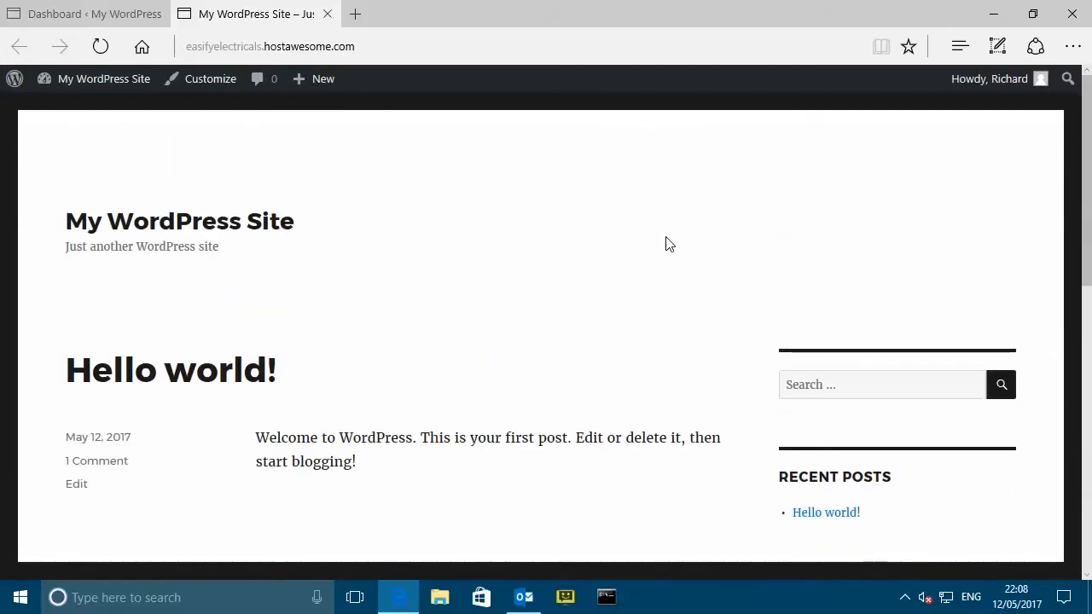
pyautogui.click(97, 17)
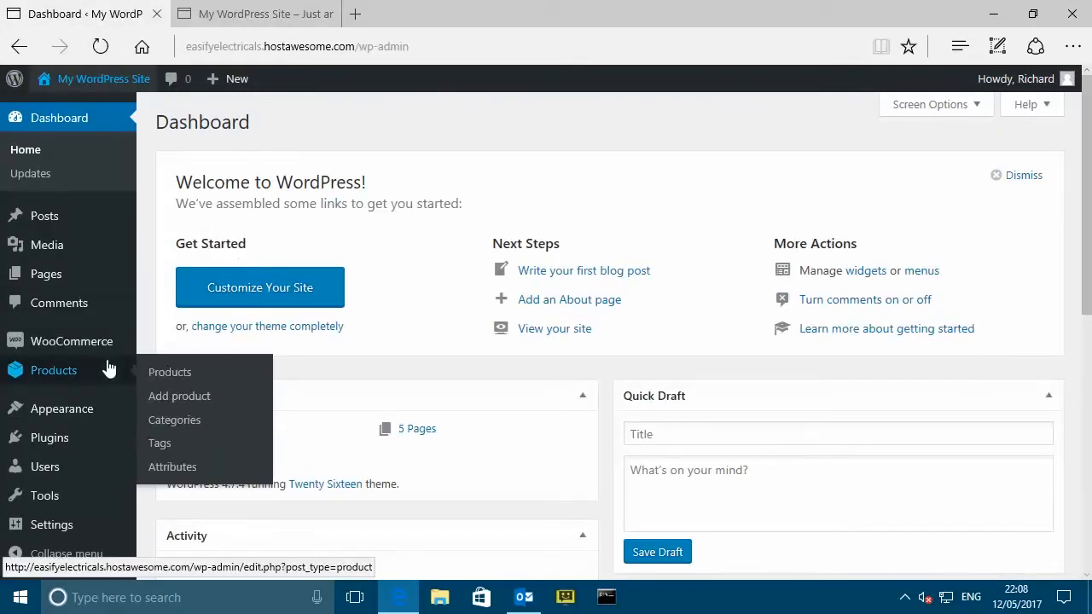
# - Open Appearance > Themes, showing Twenty Sixteen active beside Twenty Fifteen and Twenty Seventeen
pyautogui.scroll(-1, 102, 341)
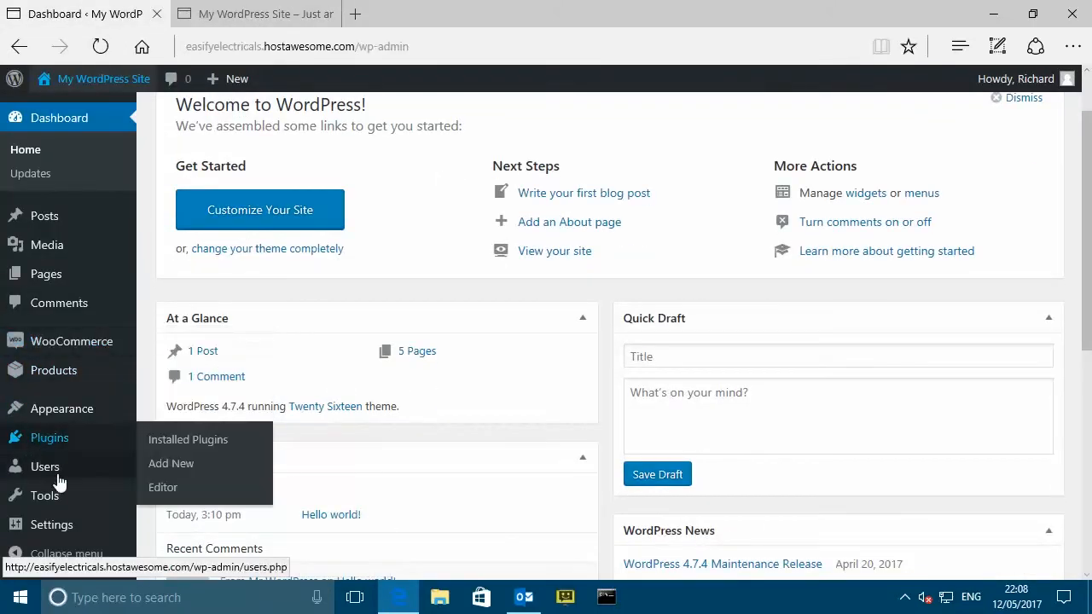
pyautogui.moveTo(62, 421)
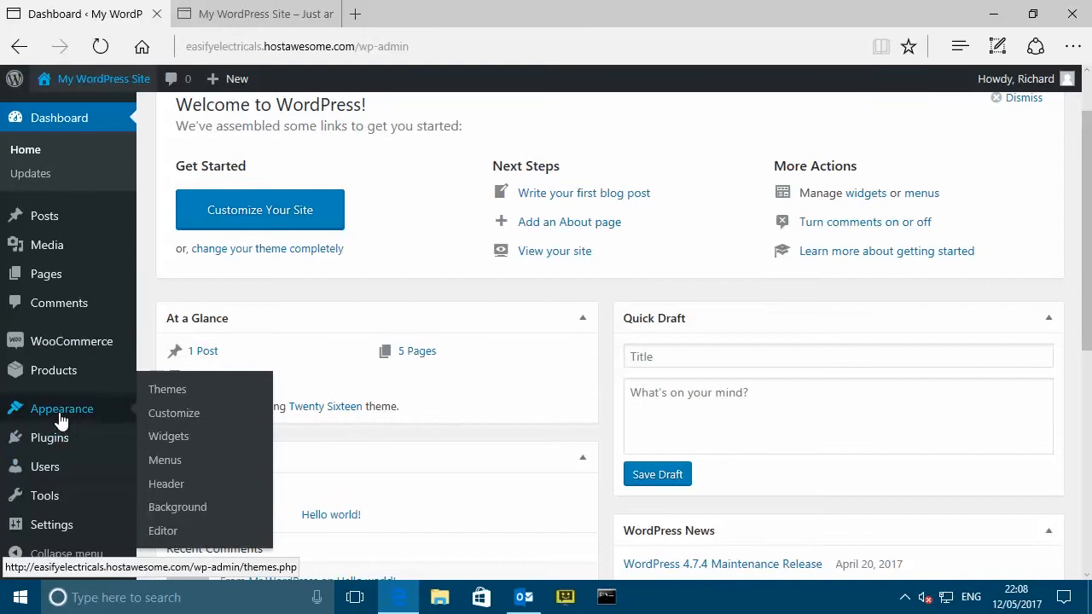
pyautogui.click(170, 391)
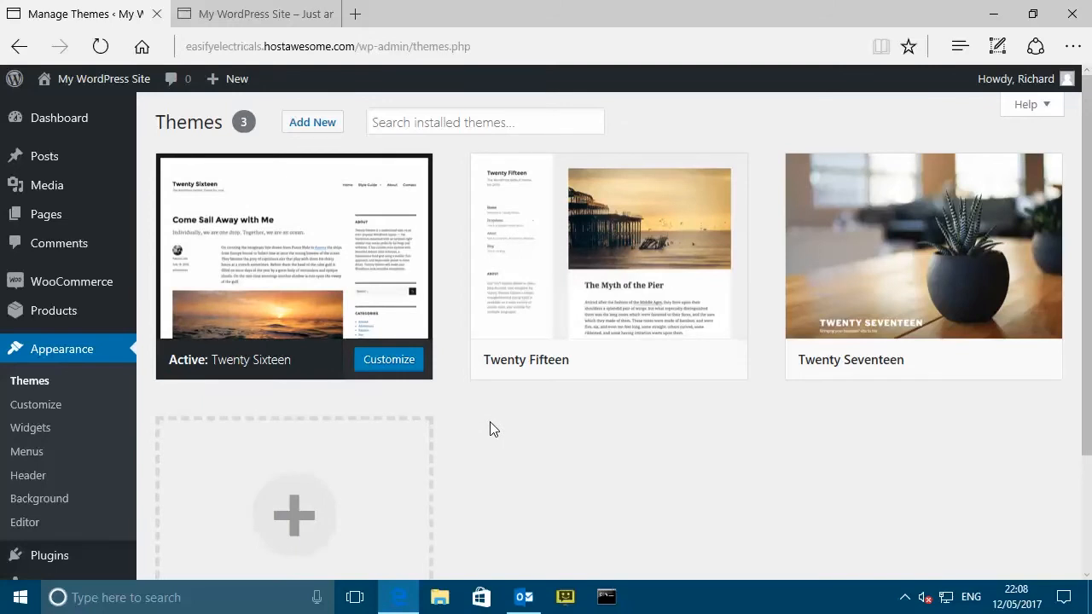
pyautogui.scroll(-1, 490, 428)
pyautogui.scroll(1, 521, 409)
# - Search for 'alpha store', then install and activate the Alpha Store theme
pyautogui.click(309, 124)
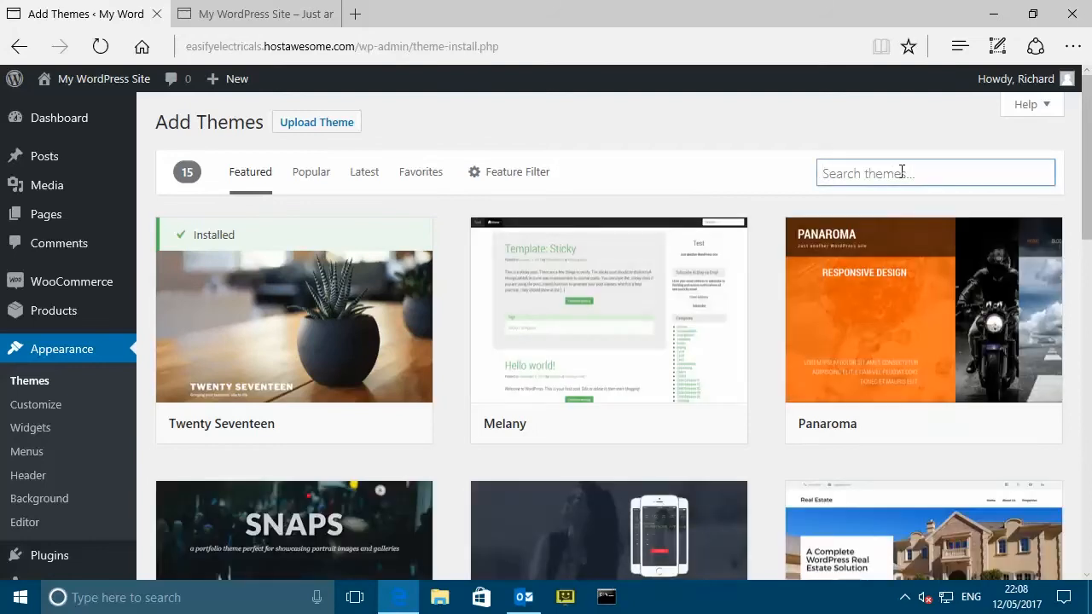
pyautogui.write('alpha store')
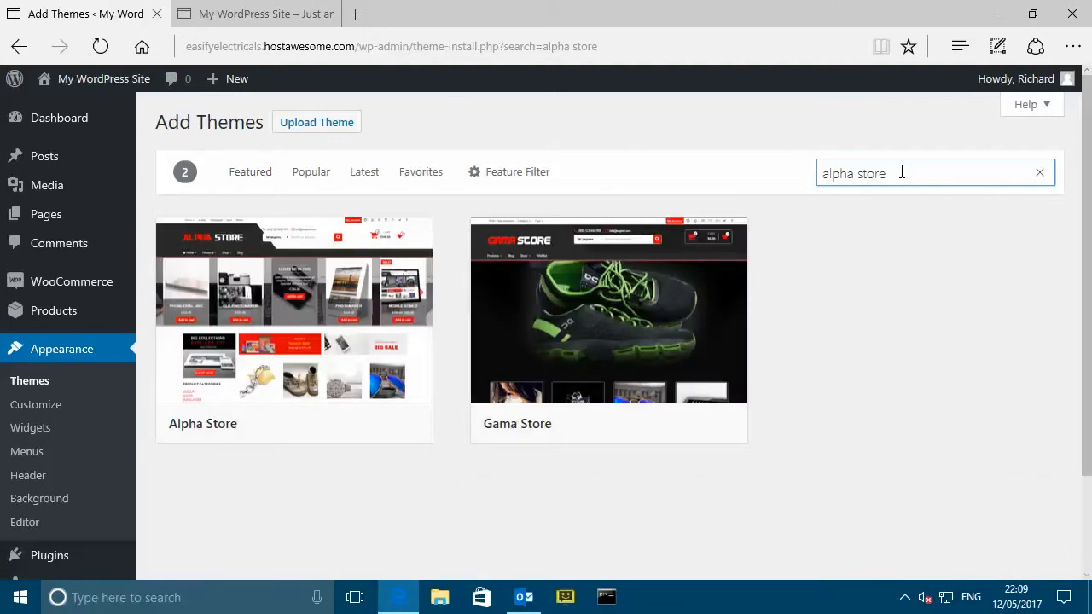
pyautogui.moveTo(402, 298)
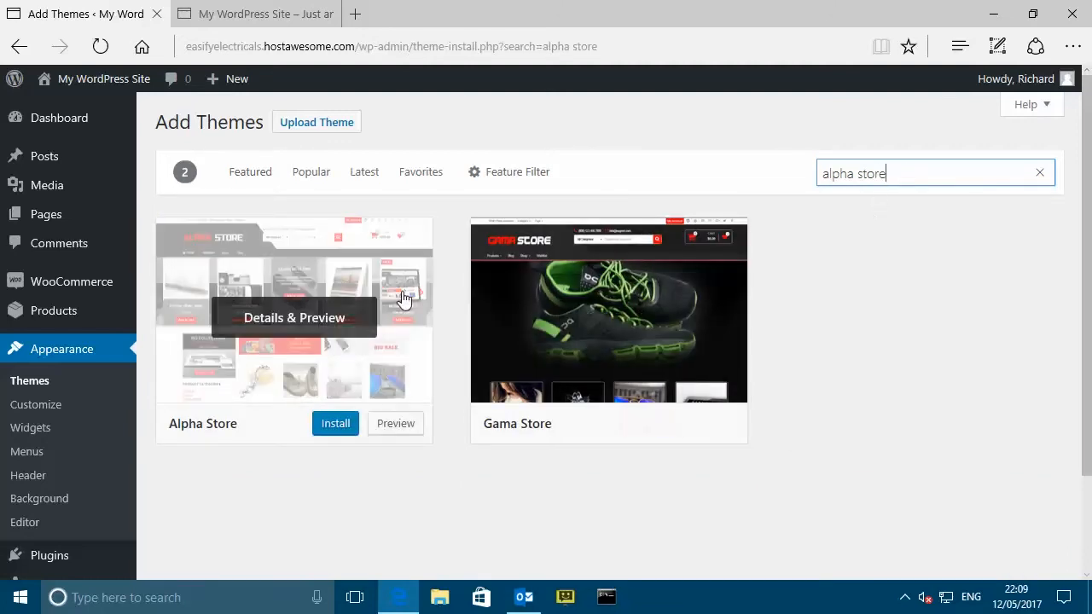
pyautogui.click(335, 427)
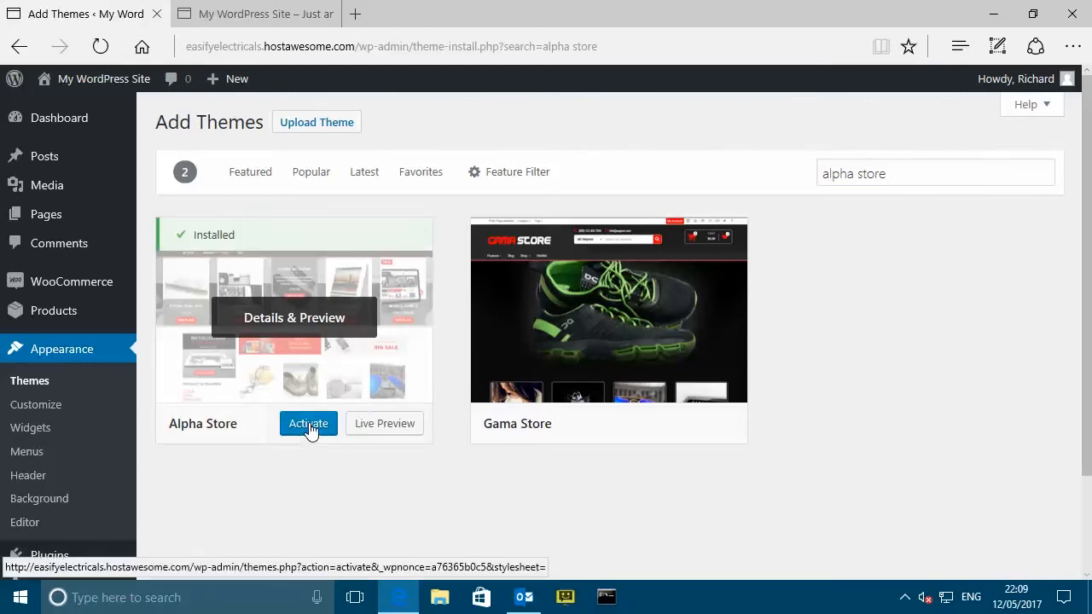
pyautogui.click(309, 426)
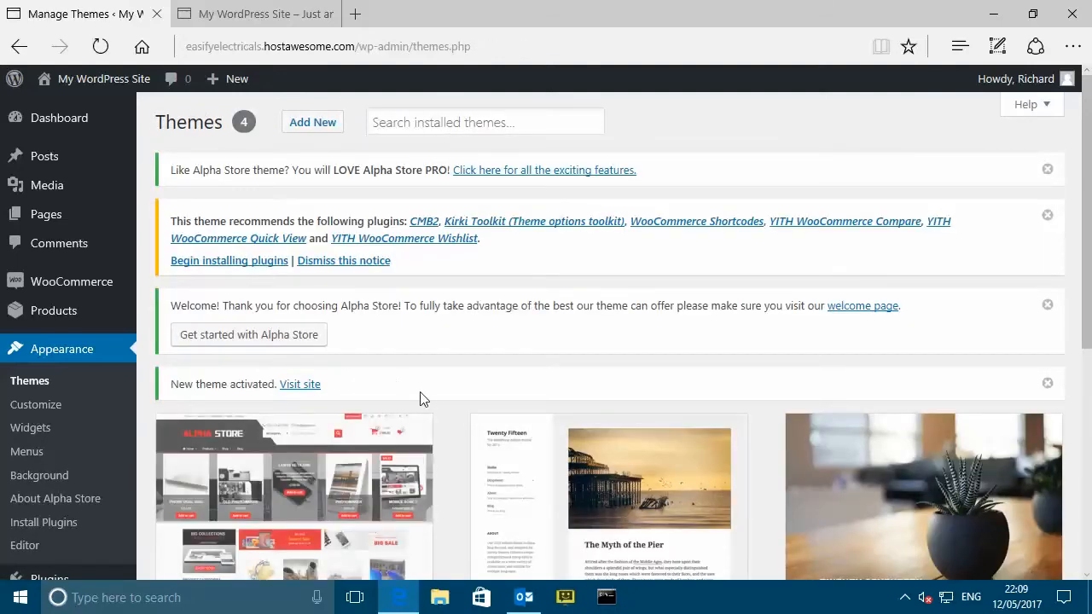
# - Dismiss the Alpha Store PRO and recommended-plugins notices, then bring up the site's tab
pyautogui.click(1045, 169)
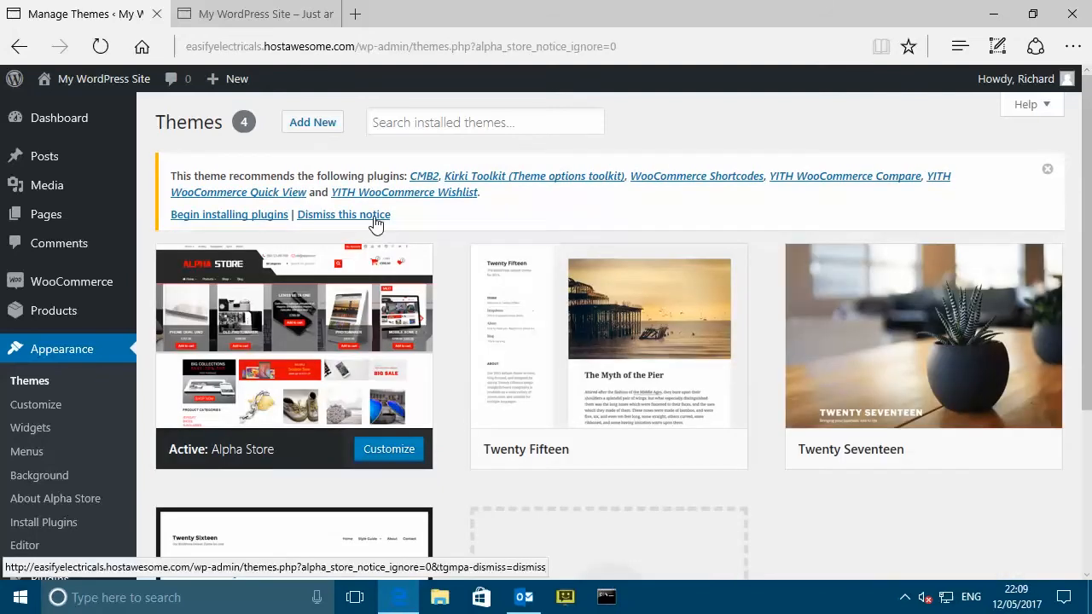
pyautogui.click(373, 215)
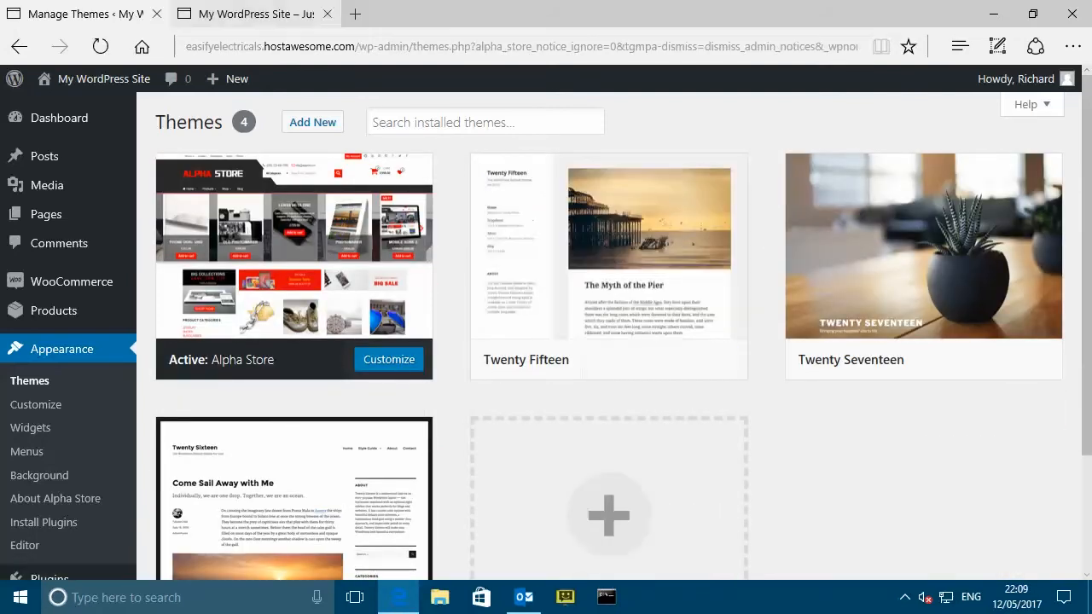
pyautogui.click(253, 15)
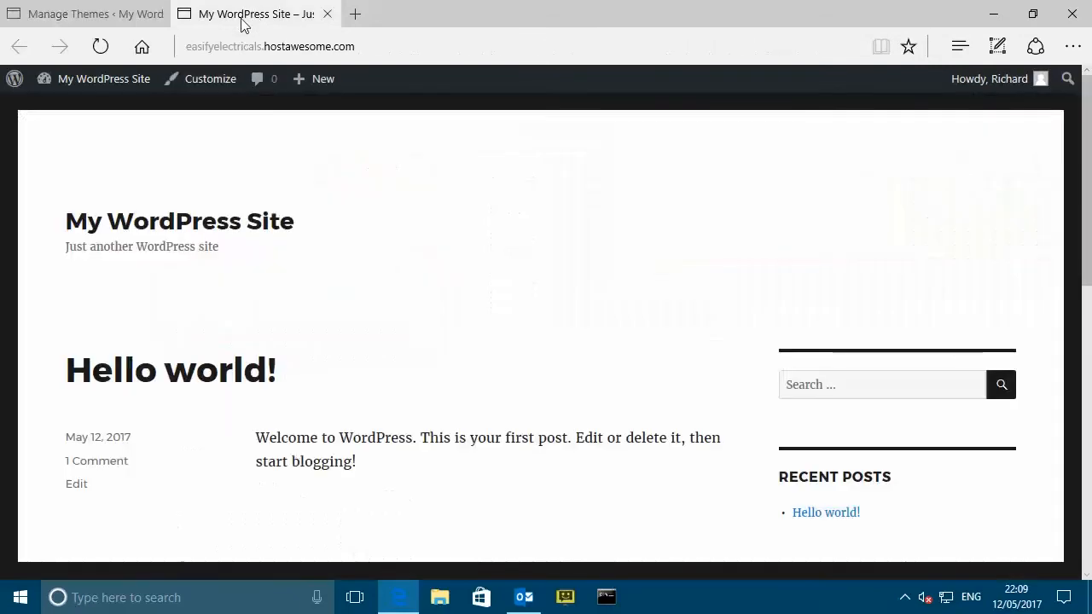
# - Reload the site to see the Alpha Store design, check the empty cart, then return to Manage Themes
pyautogui.click(100, 46)
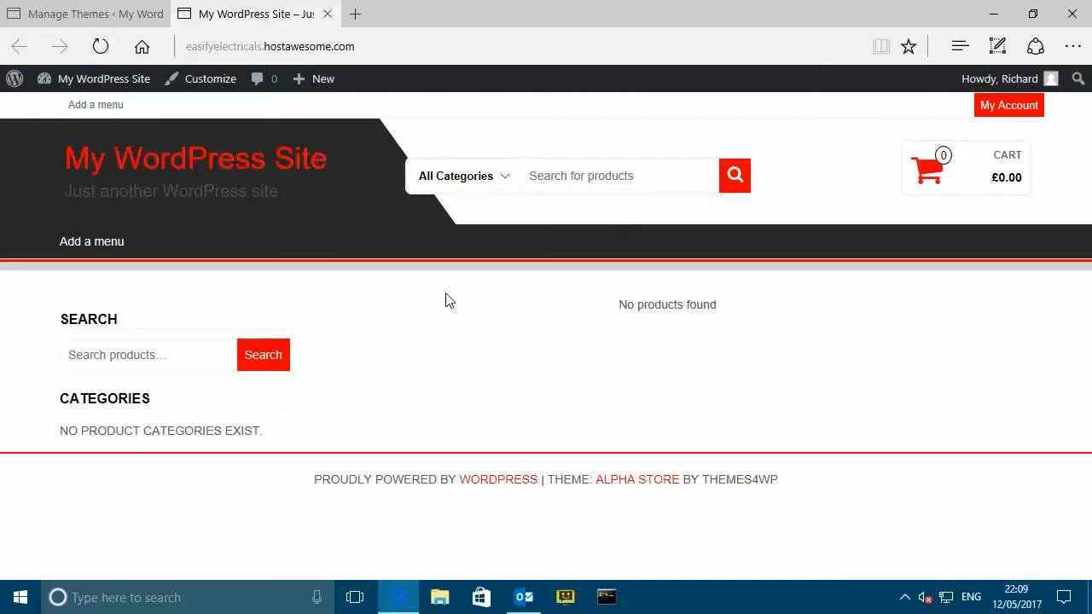
pyautogui.click(933, 173)
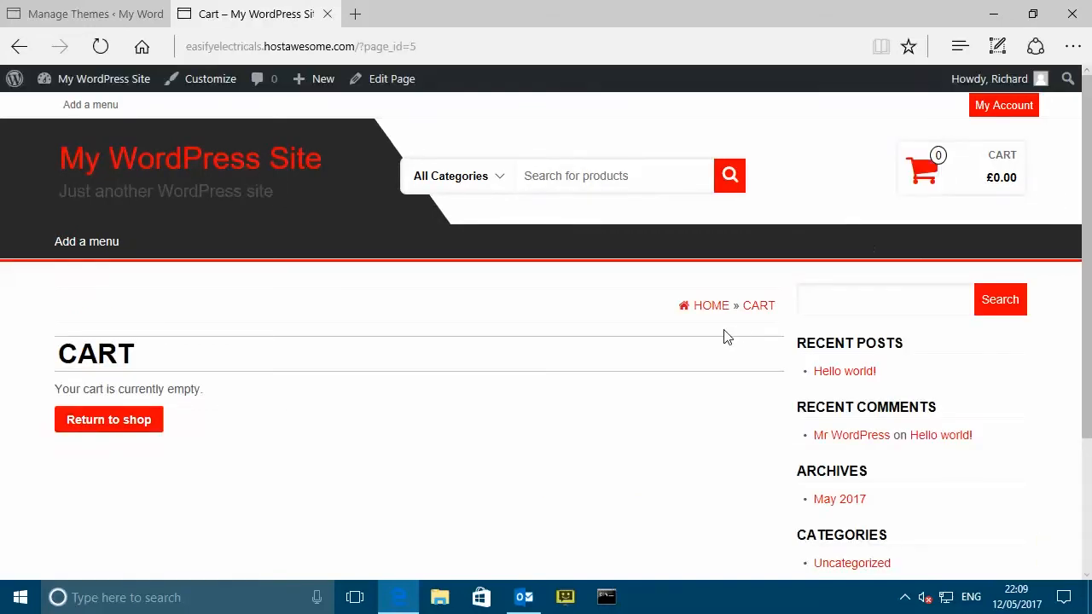
pyautogui.scroll(-2, 639, 307)
pyautogui.scroll(2, 565, 312)
pyautogui.click(471, 180)
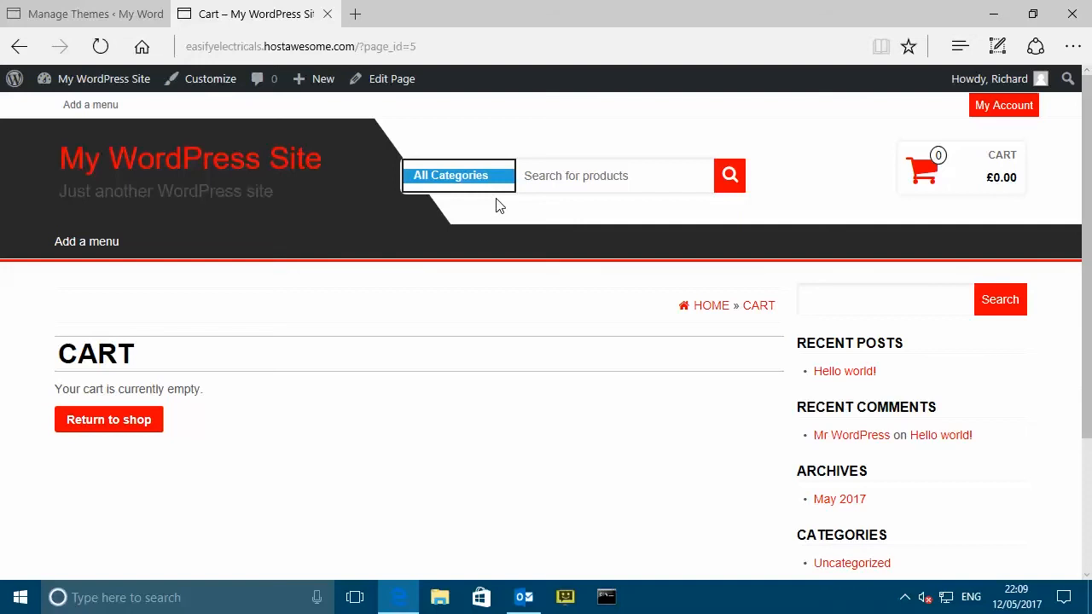
pyautogui.click(496, 199)
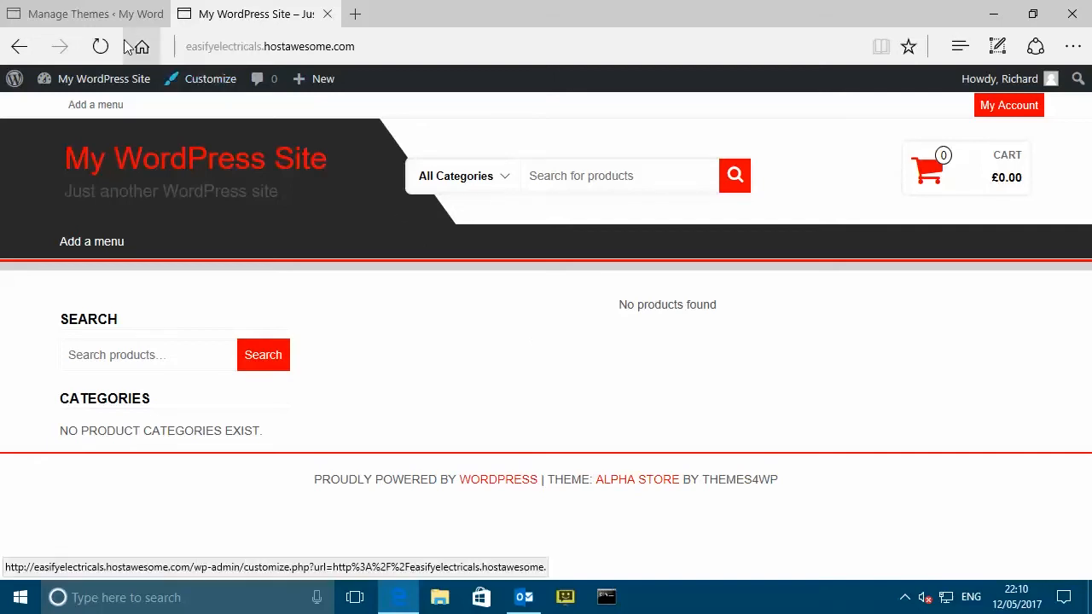
pyautogui.click(85, 15)
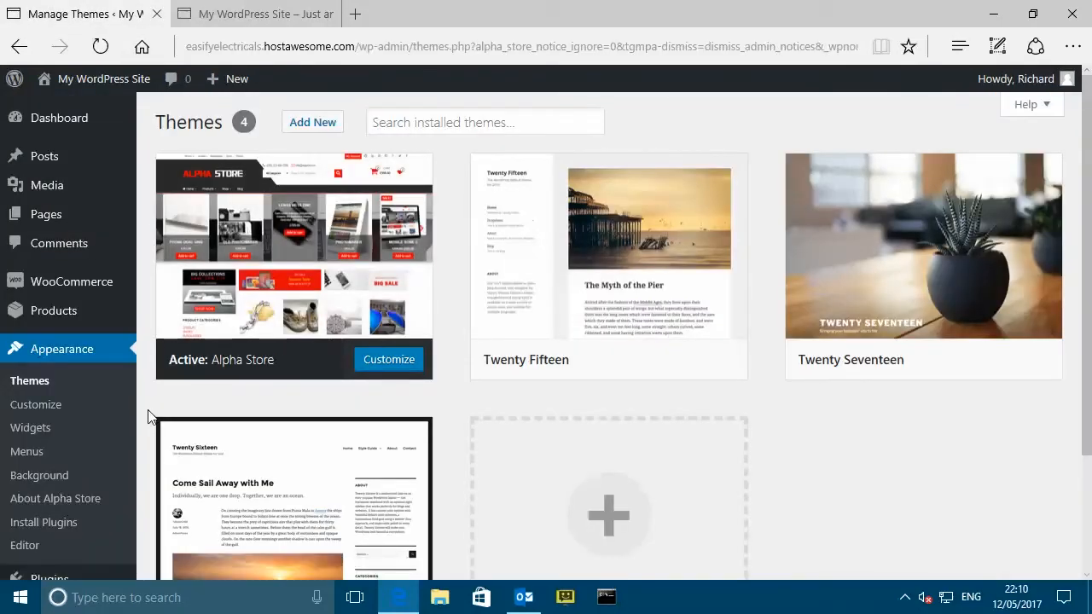
# - Search plugins for 'eas', then install and activate Easify Server WooCommerce 4.1
pyautogui.scroll(-1, 147, 402)
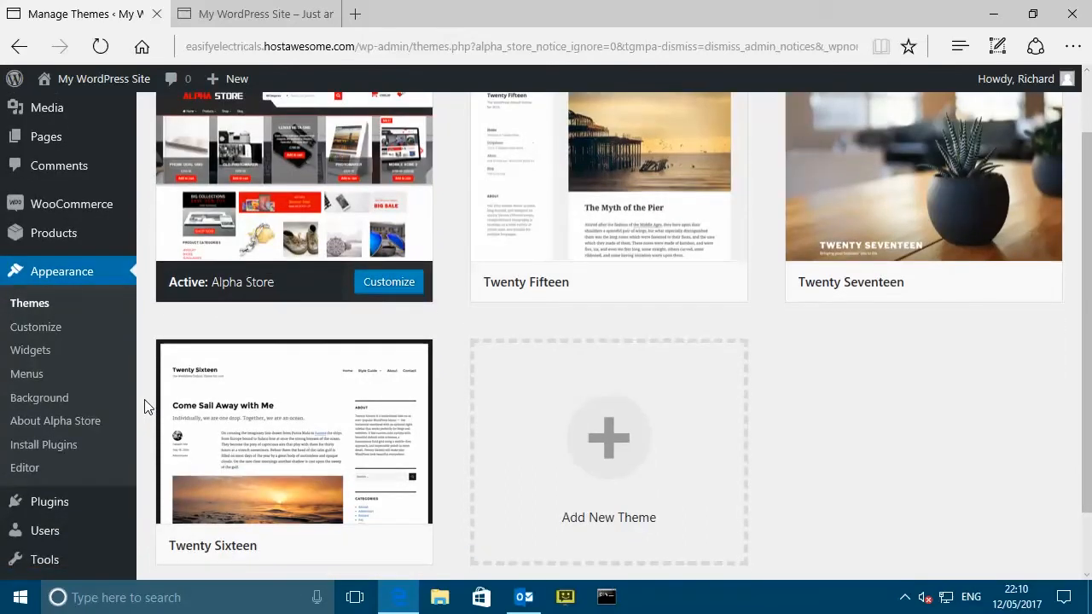
pyautogui.scroll(-1, 141, 399)
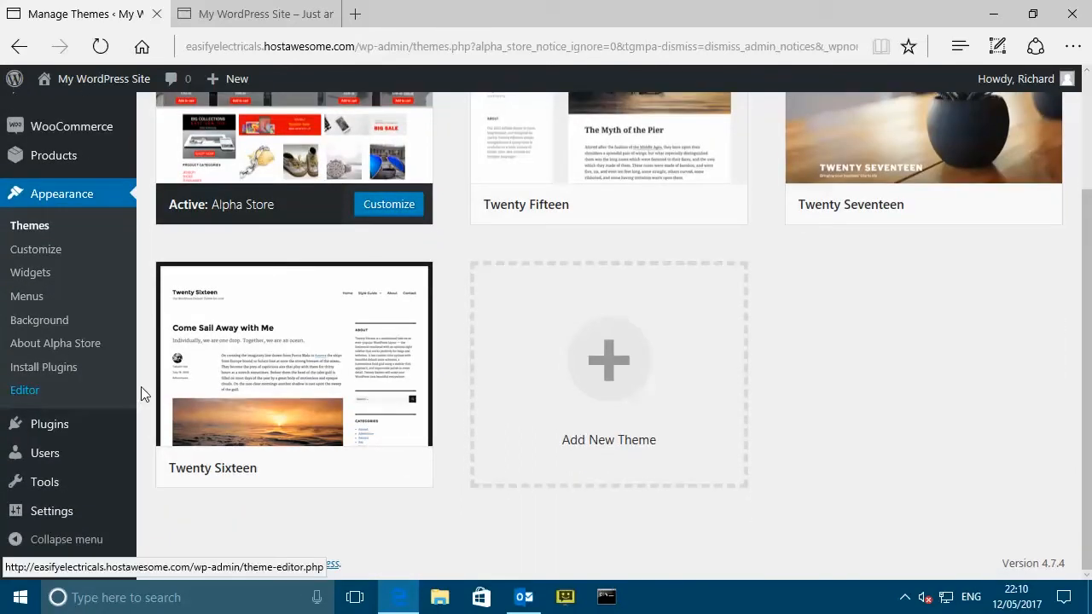
pyautogui.moveTo(67, 427)
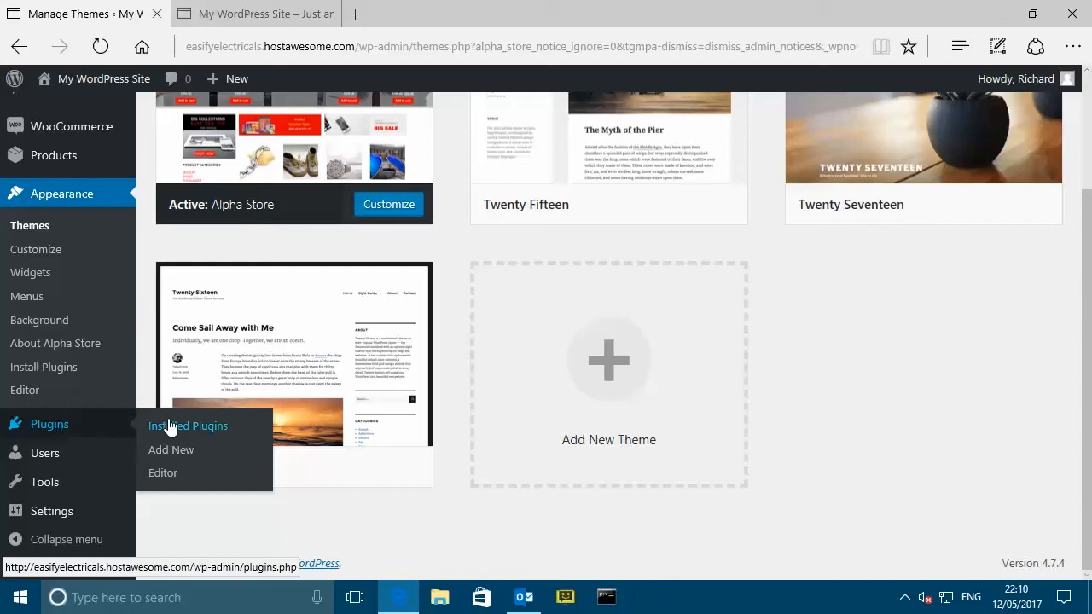
pyautogui.click(180, 452)
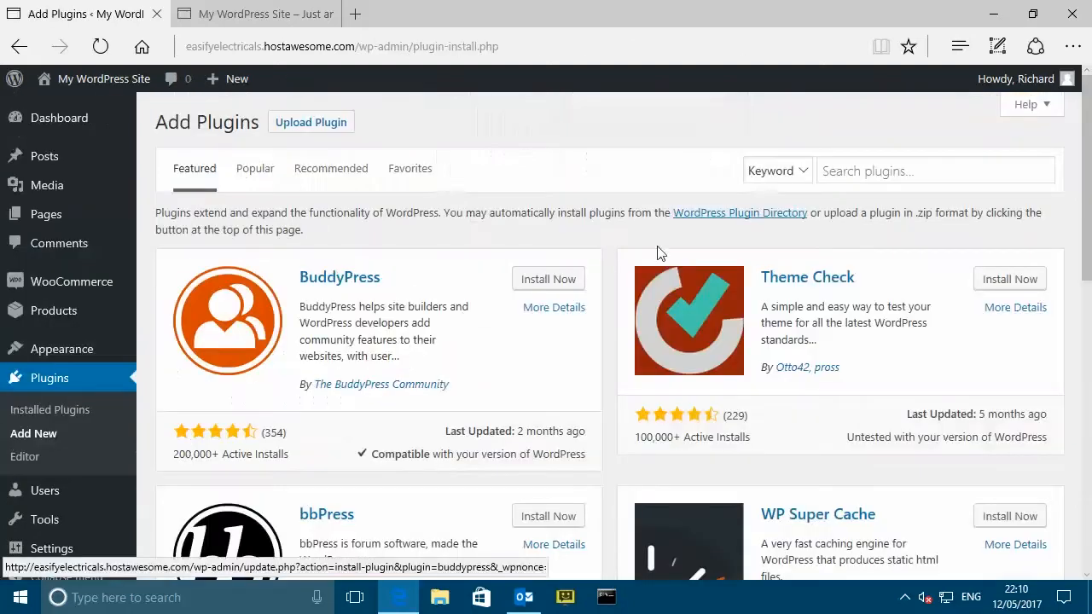
pyautogui.click(859, 170)
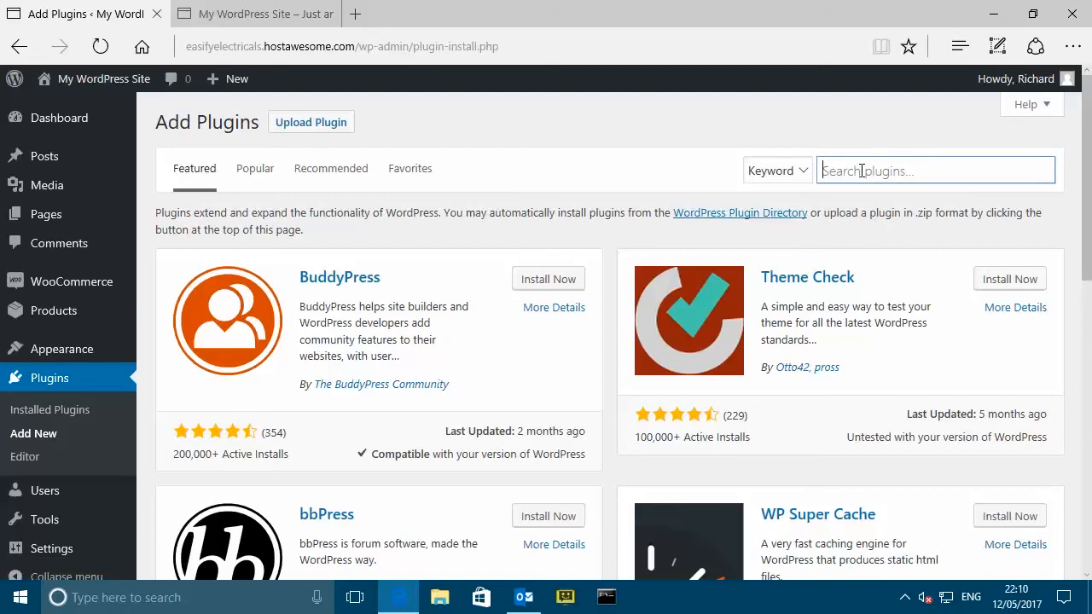
pyautogui.write('easify')
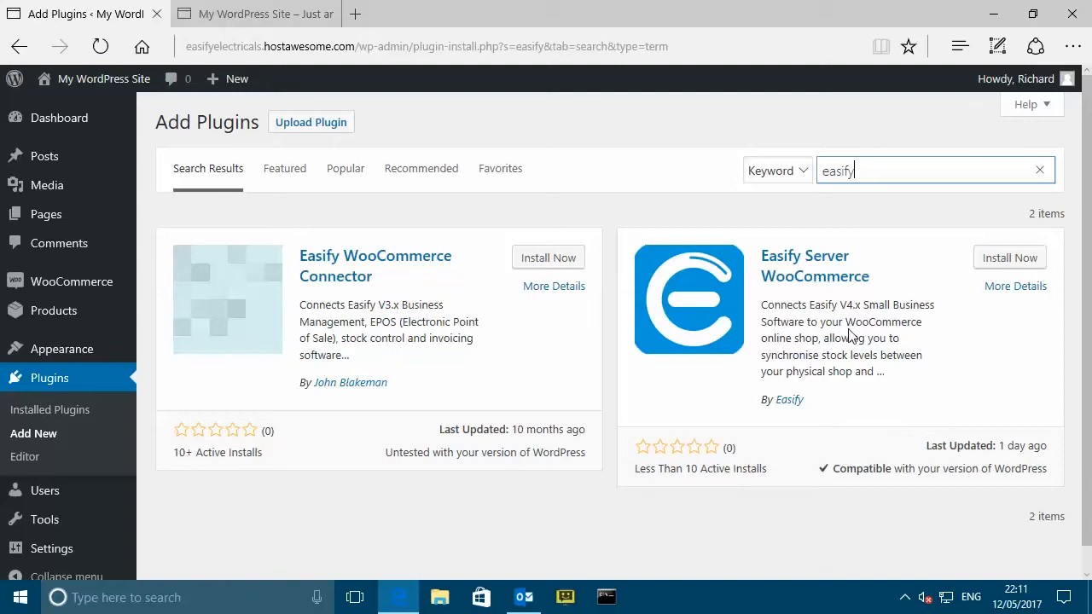
pyautogui.click(1009, 262)
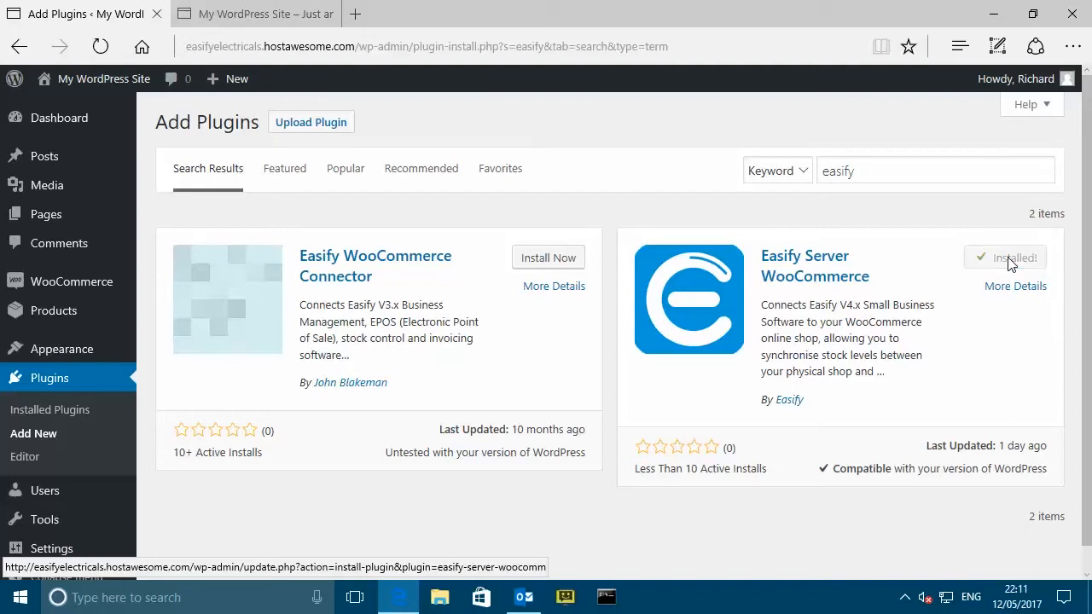
pyautogui.click(1012, 266)
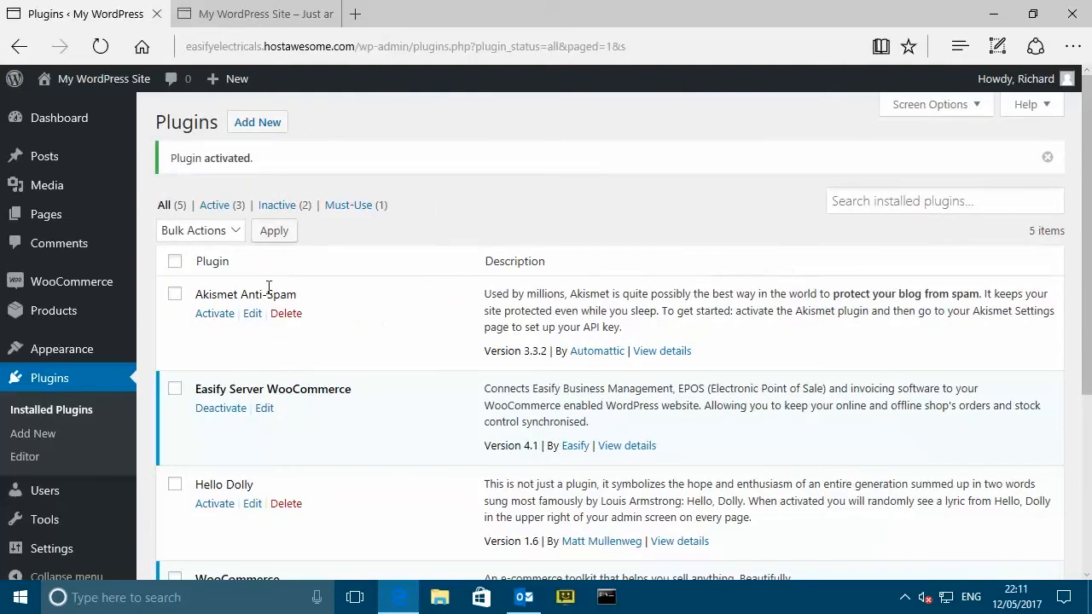
# - Open Easify Settings and follow its warning link to the Permalink Settings page, currently Plain
pyautogui.scroll(-1, 126, 412)
pyautogui.moveTo(54, 525)
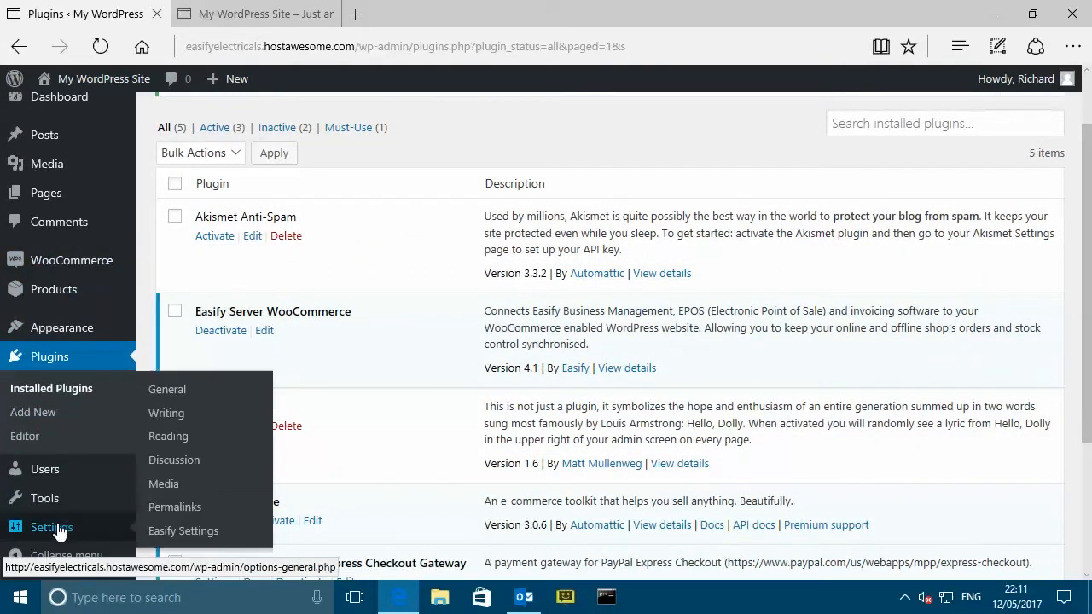
pyautogui.click(198, 535)
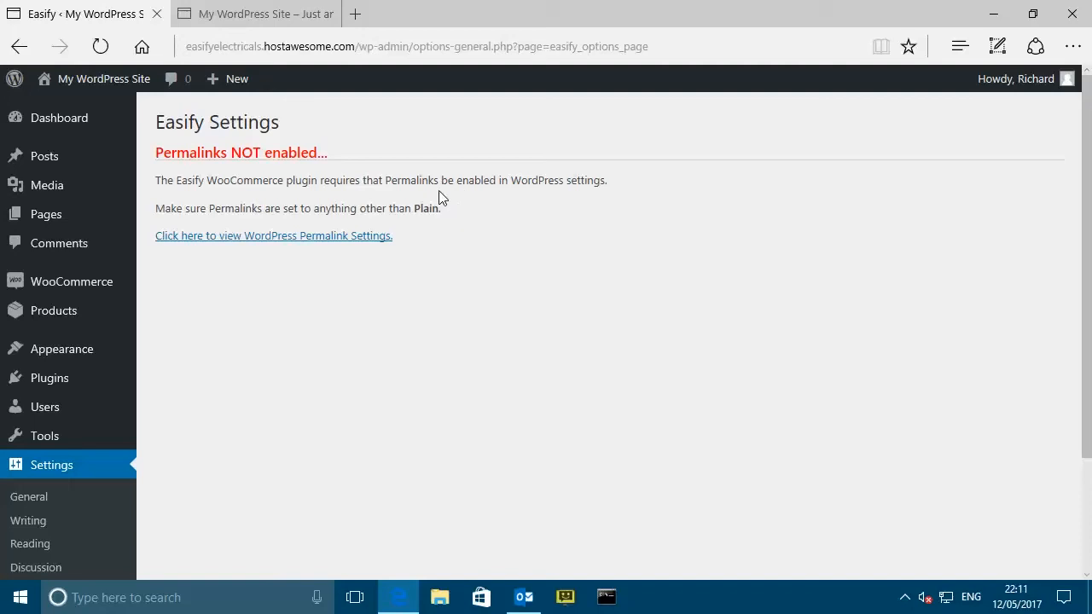
pyautogui.click(268, 239)
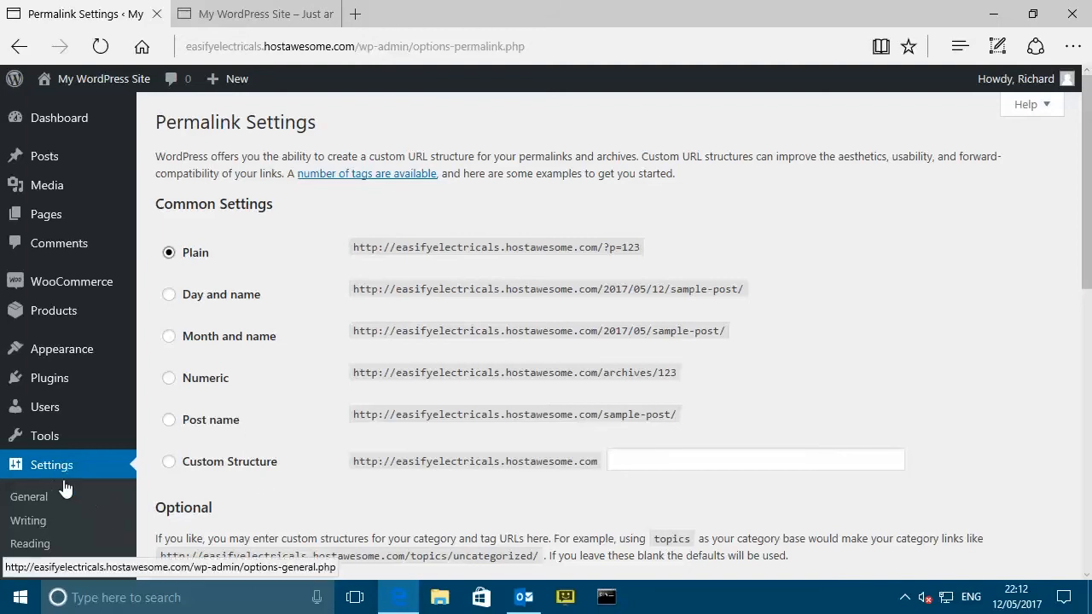
# - Switch the WordPress permalinks to the Post name structure and save the change
pyautogui.scroll(-2, 77, 512)
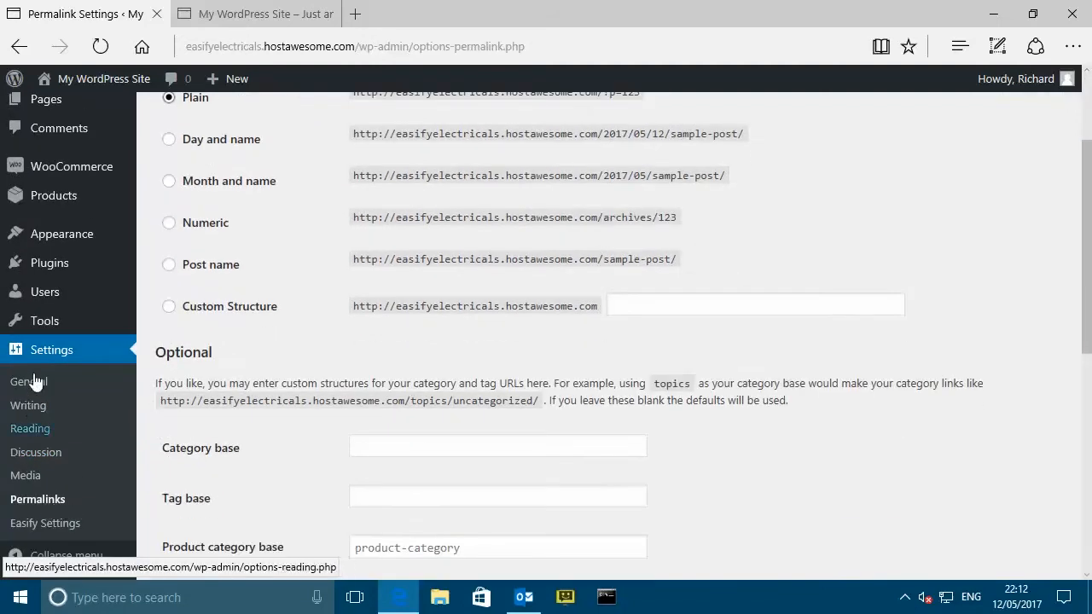
pyautogui.scroll(1, 298, 349)
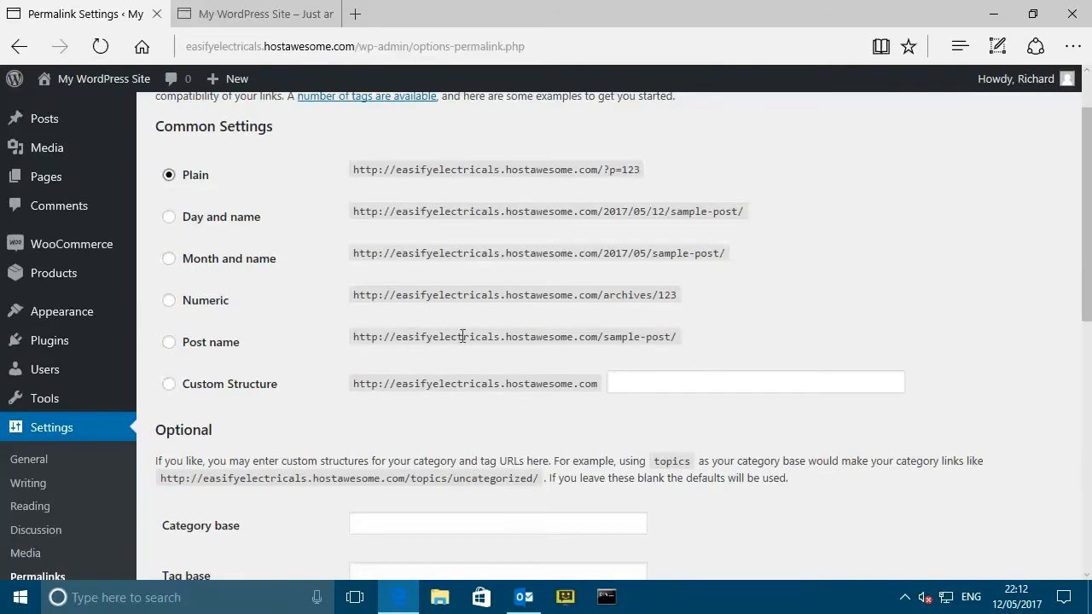
pyautogui.click(169, 342)
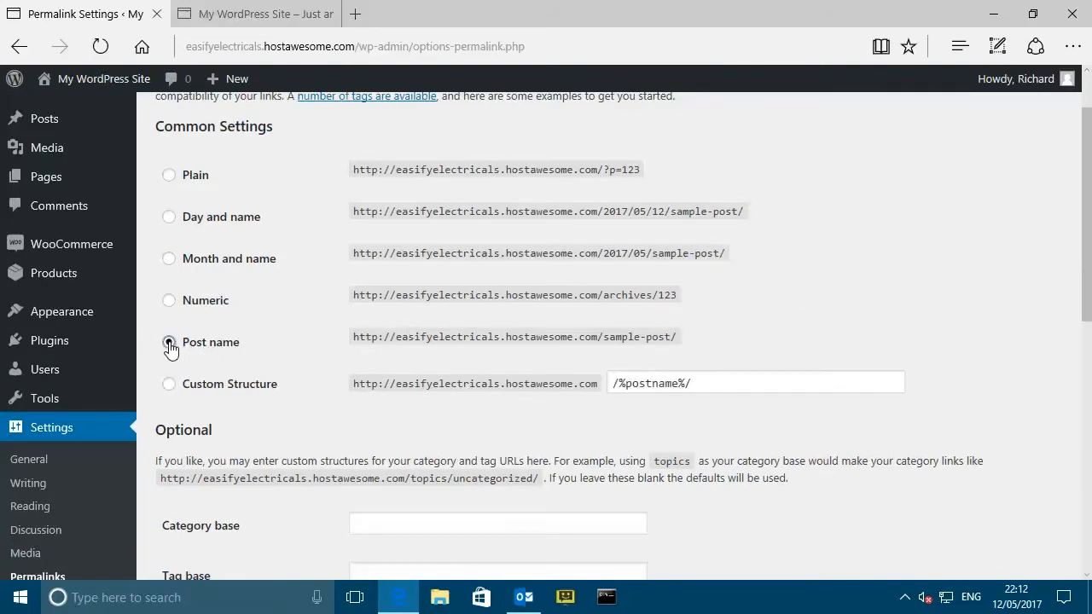
pyautogui.scroll(-4, 361, 312)
pyautogui.scroll(-3, 309, 323)
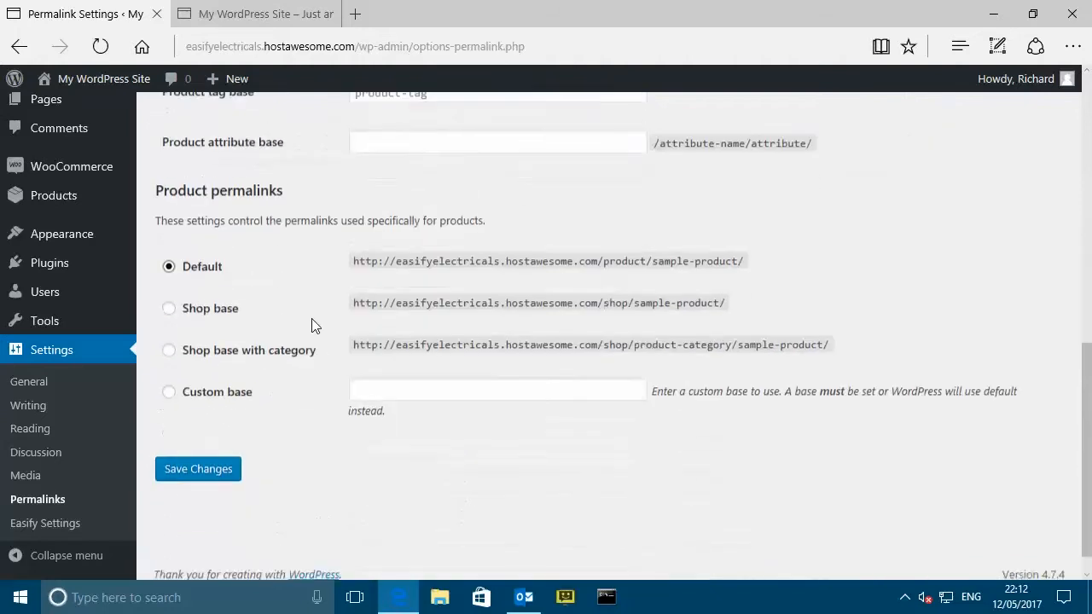
pyautogui.click(192, 457)
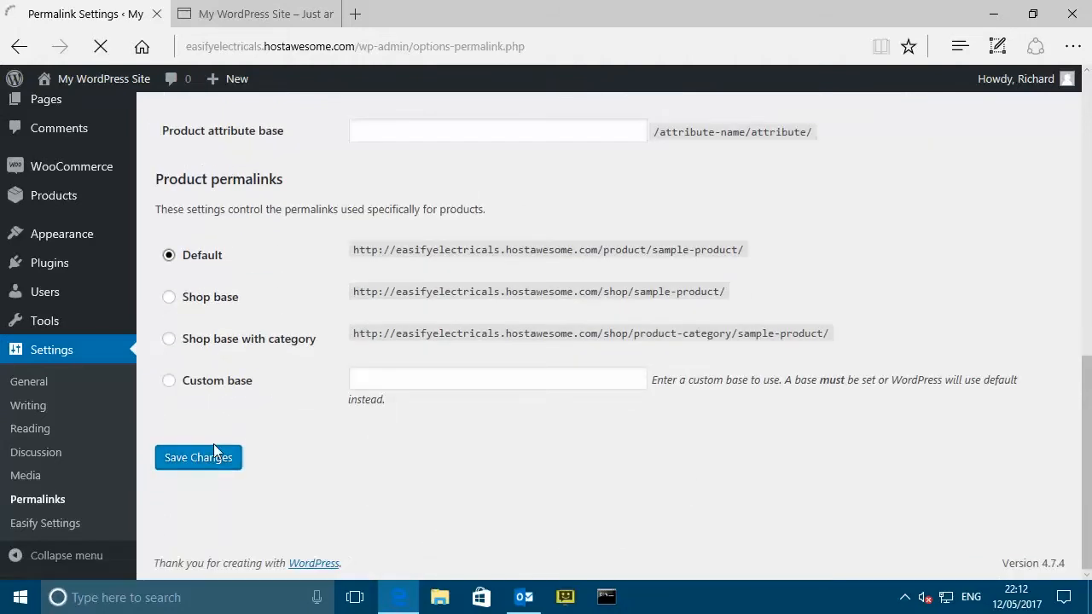
# - Go to Settings > Easify Settings to reach the subscription credentials form
pyautogui.moveTo(100, 450)
pyautogui.scroll(-3, 100, 448)
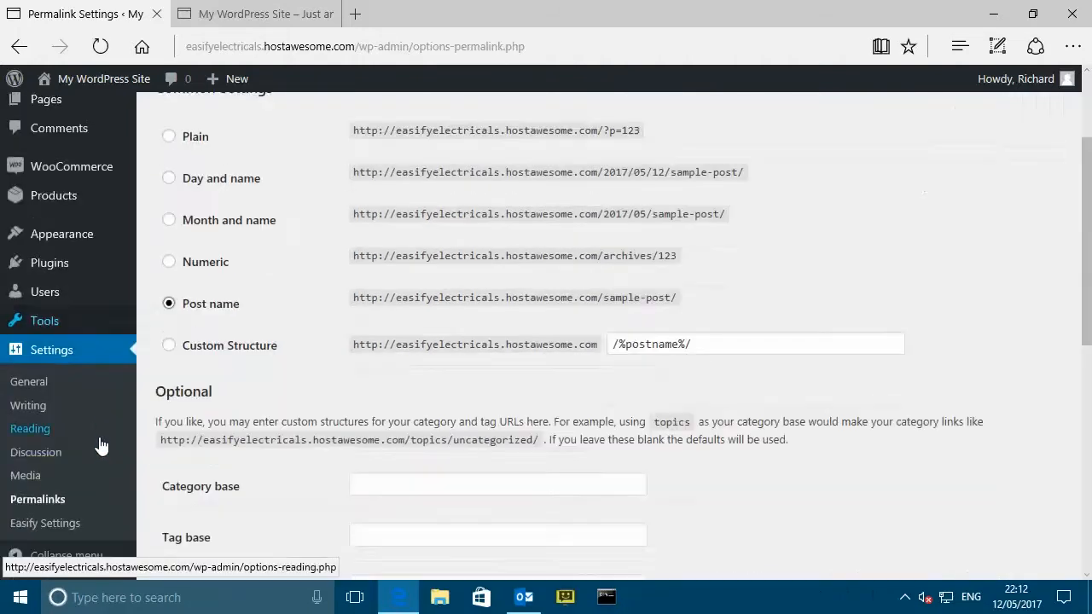
pyautogui.click(53, 526)
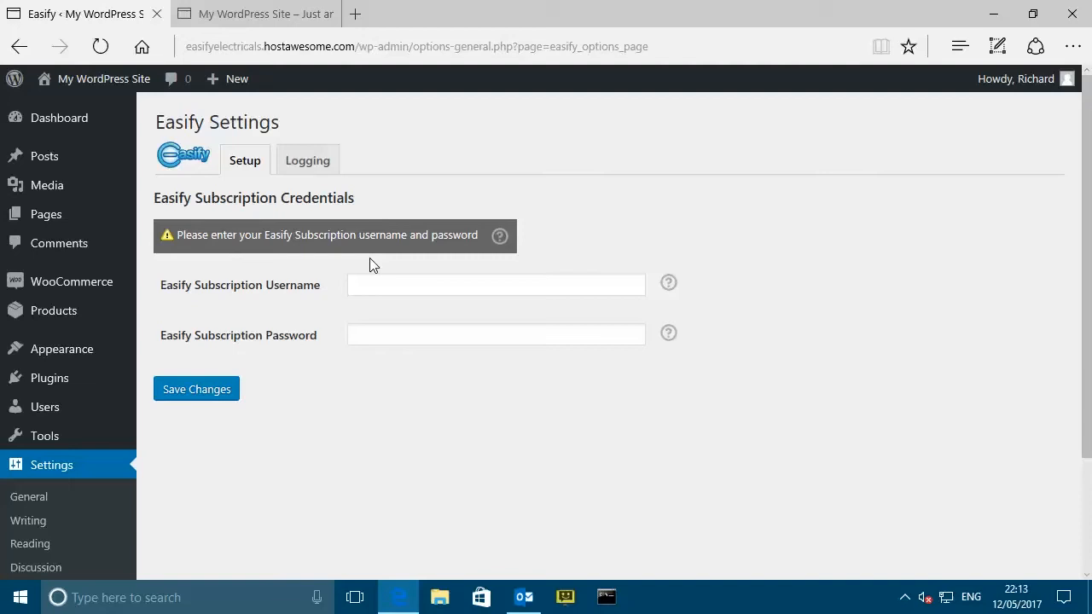
# - In a new tab, load easify.co.uk and filter its shop to Subscriptions
pyautogui.click(355, 14)
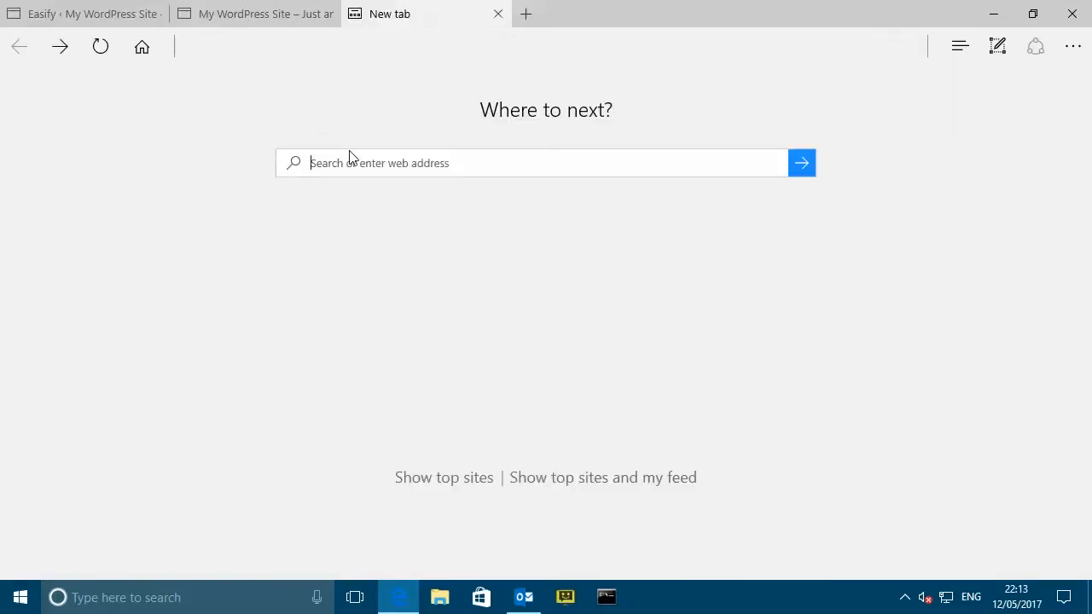
pyautogui.write('easify.co.')
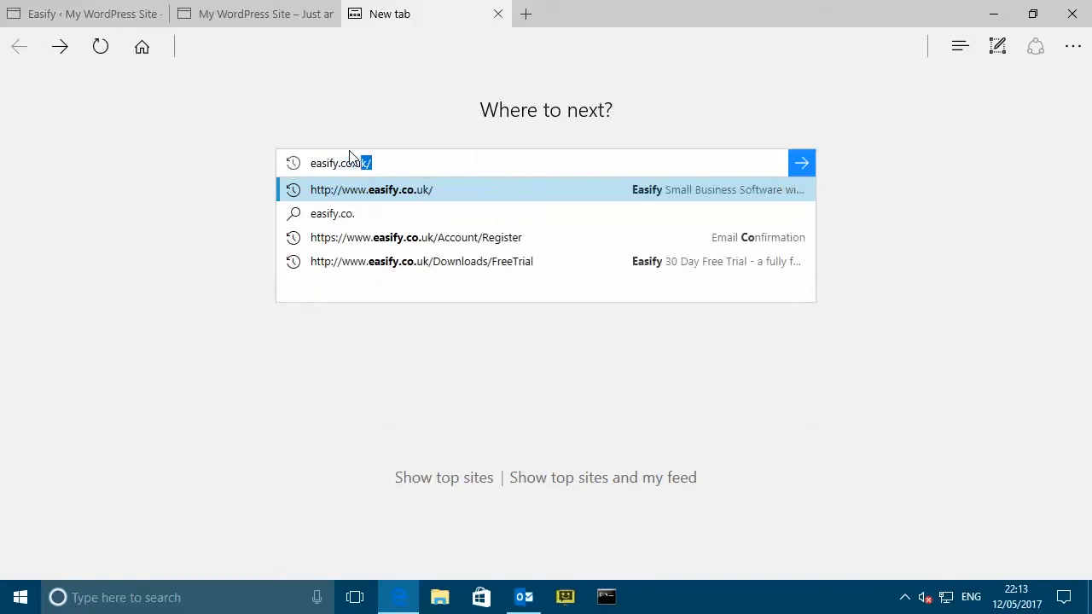
pyautogui.write('uk')
pyautogui.press('Return')
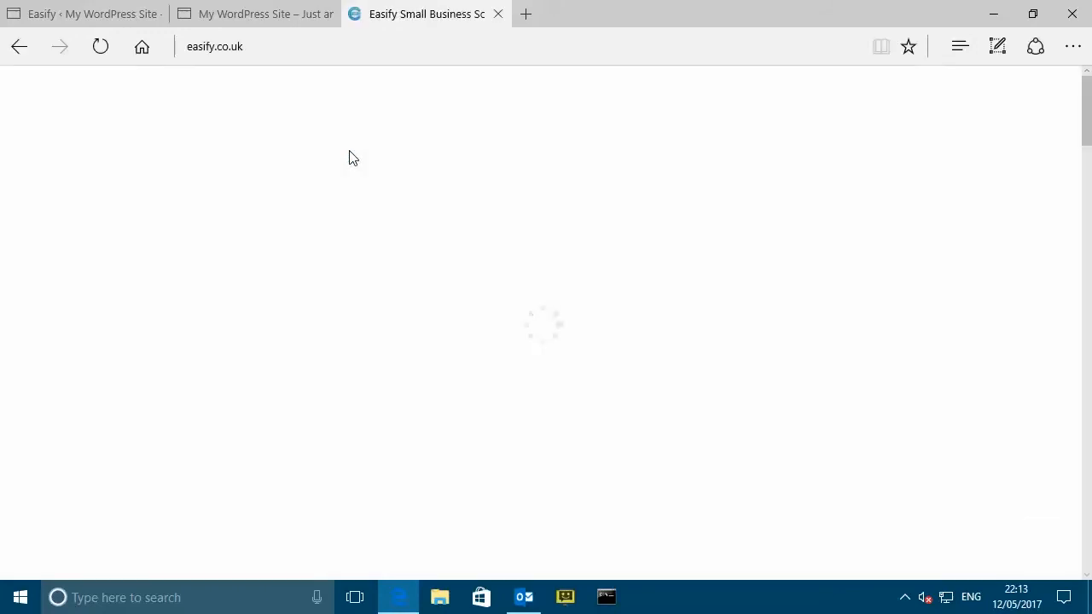
pyautogui.moveTo(648, 186)
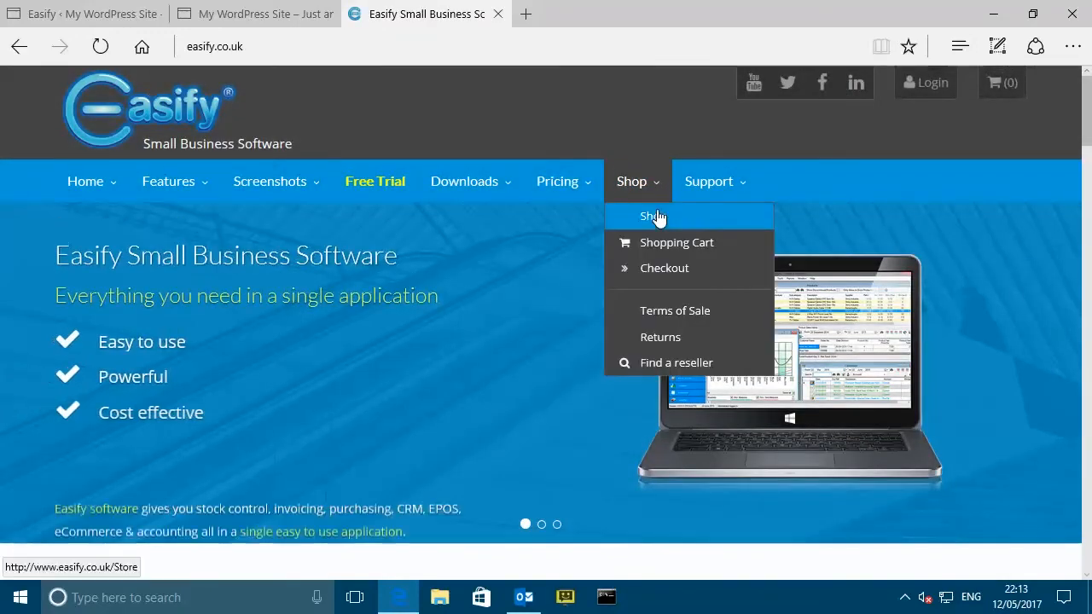
pyautogui.click(657, 217)
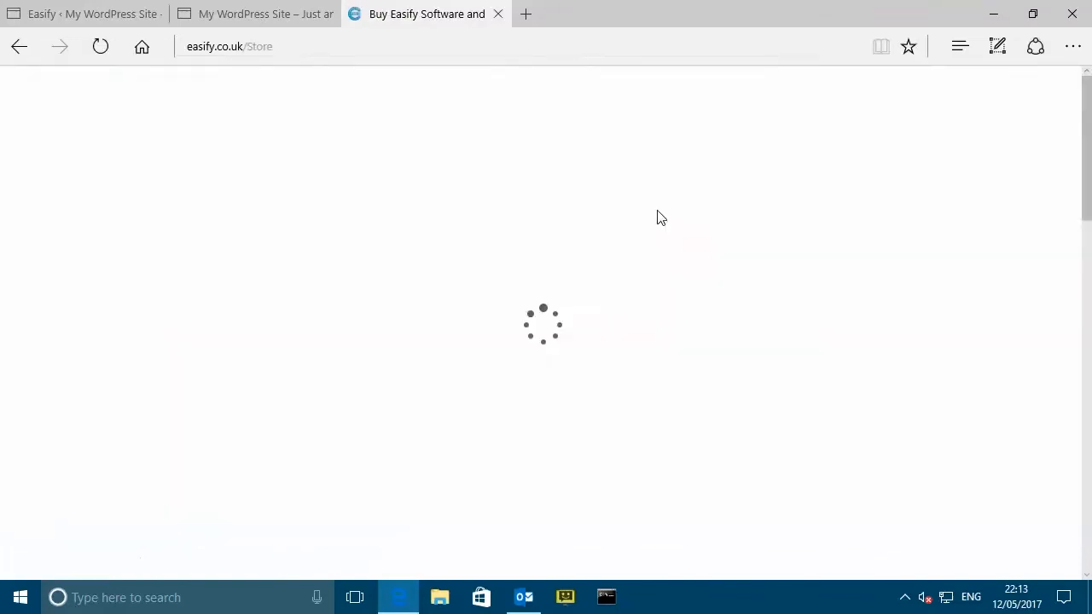
pyautogui.scroll(-2, 236, 282)
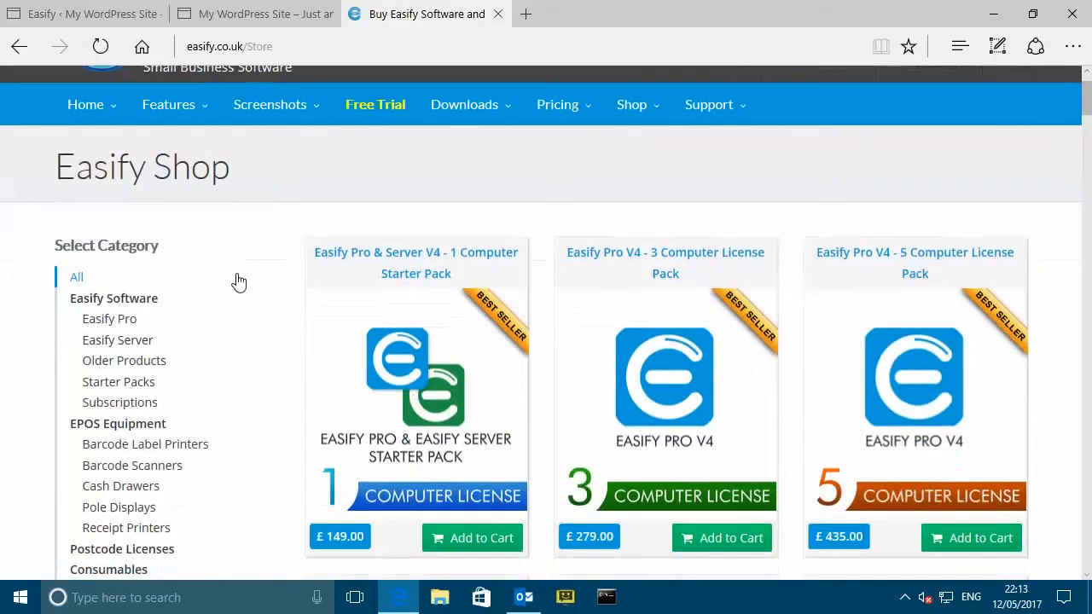
pyautogui.click(139, 330)
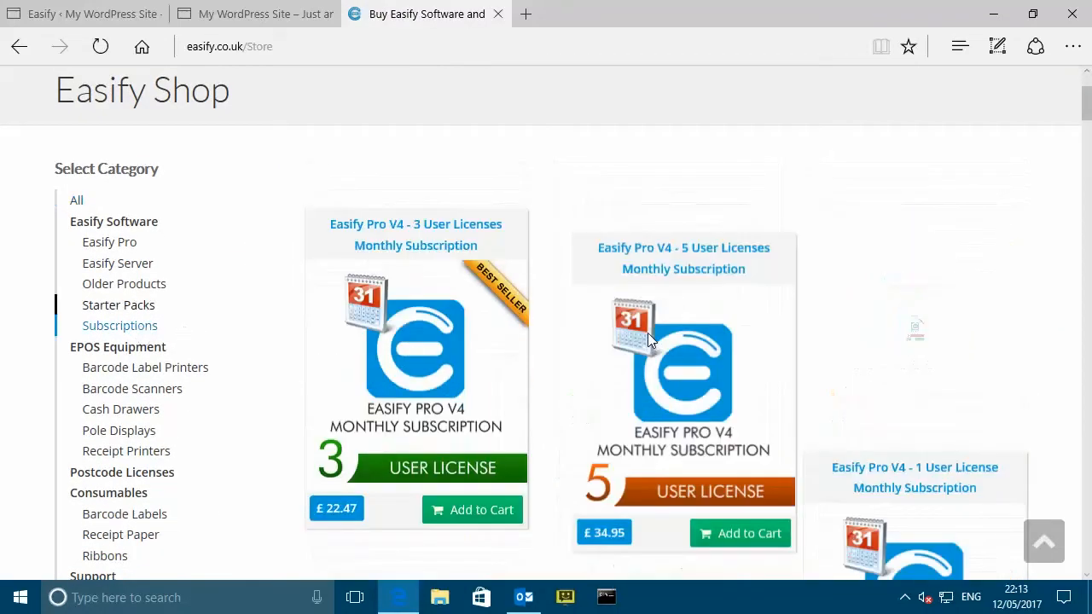
# - Open the Easify WooCommerce Plugin subscription (£29.00 monthly) and request its free 30-day trial
pyautogui.scroll(-2, 807, 331)
pyautogui.scroll(-2, 806, 322)
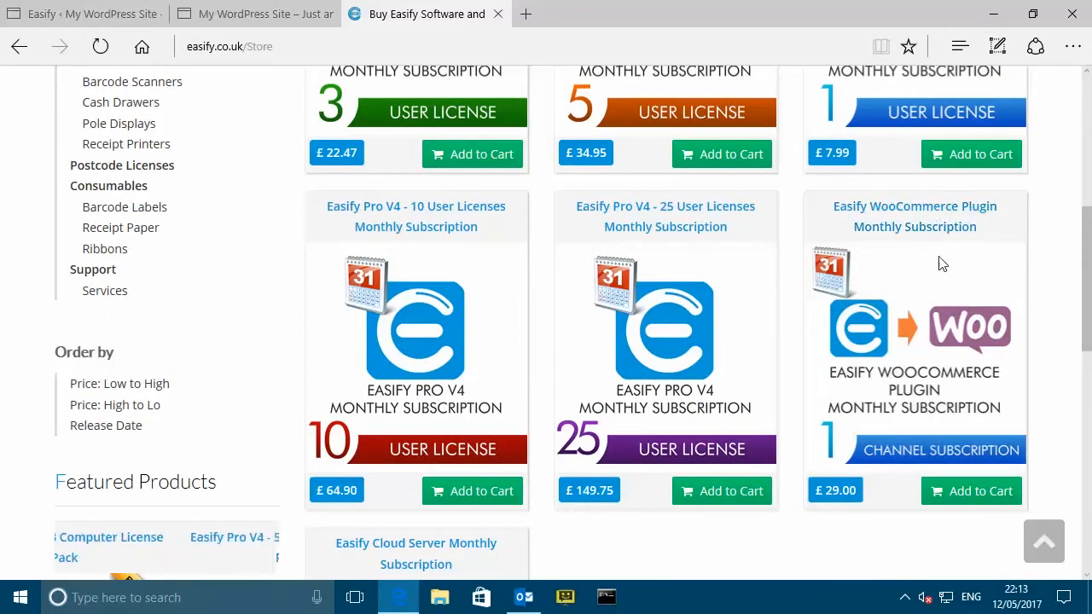
pyautogui.scroll(-1, 948, 291)
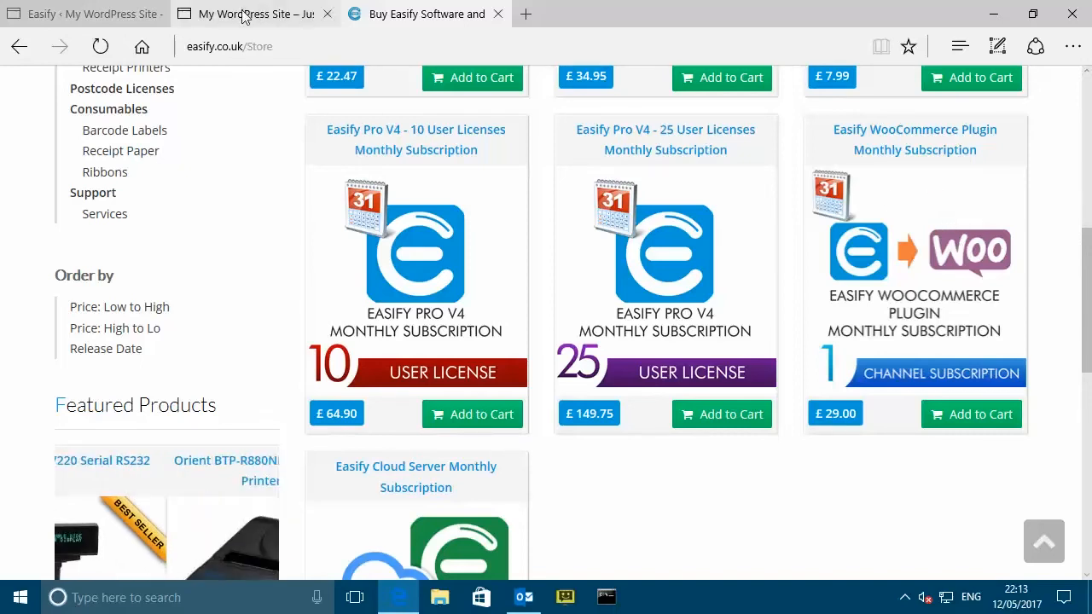
pyautogui.click(97, 16)
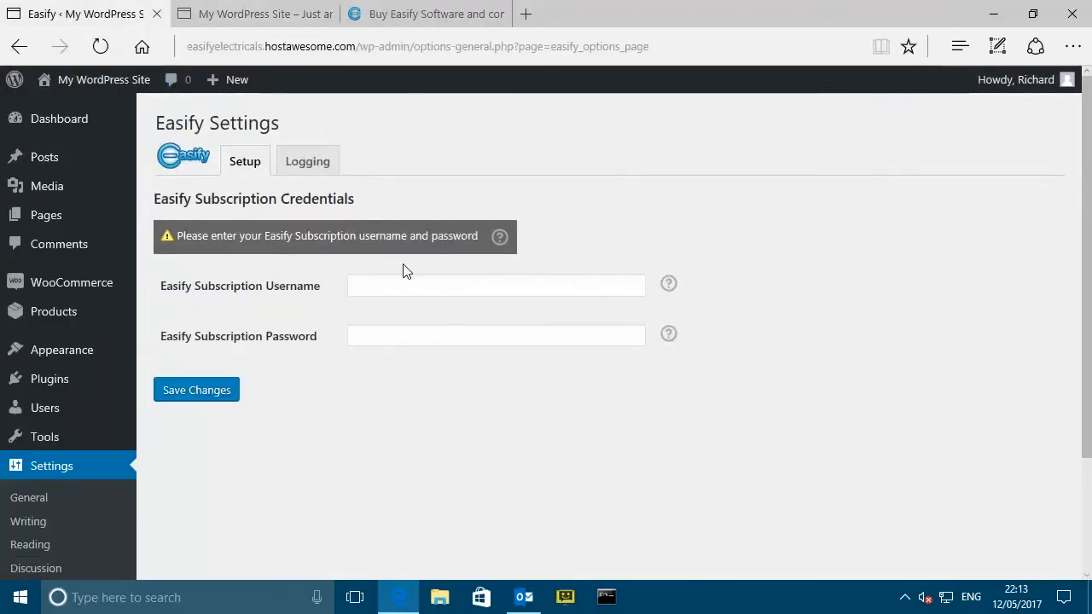
pyautogui.click(416, 17)
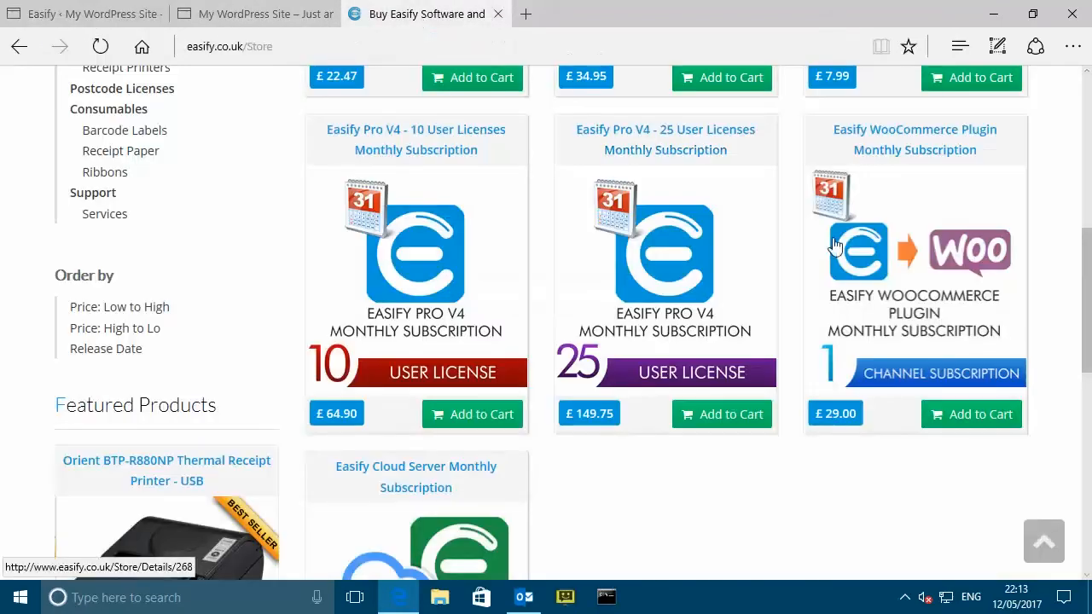
pyautogui.click(929, 157)
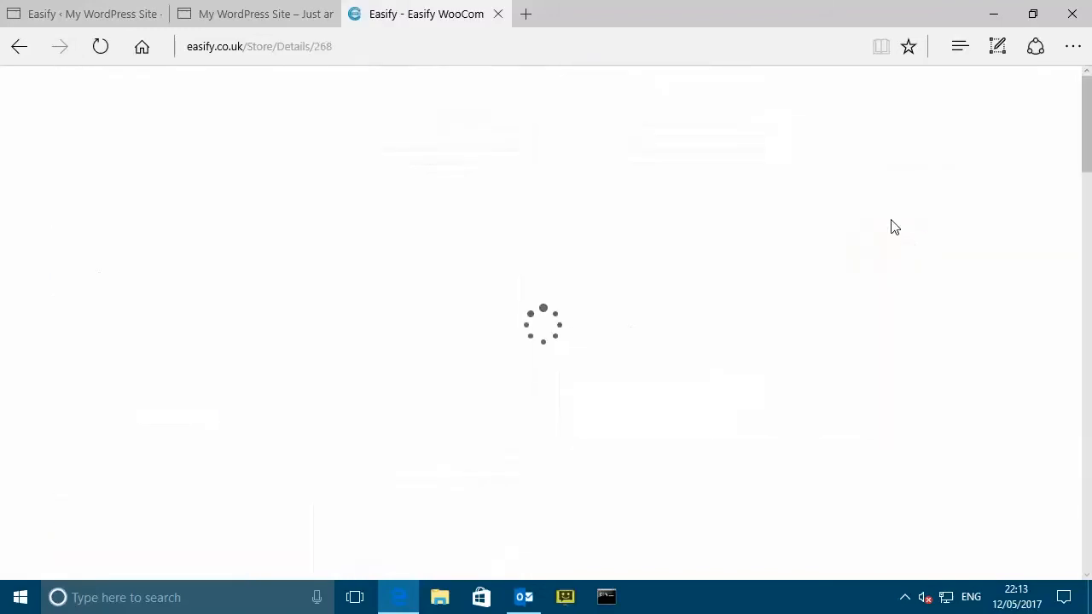
pyautogui.scroll(-4, 658, 288)
pyautogui.scroll(-15, 658, 288)
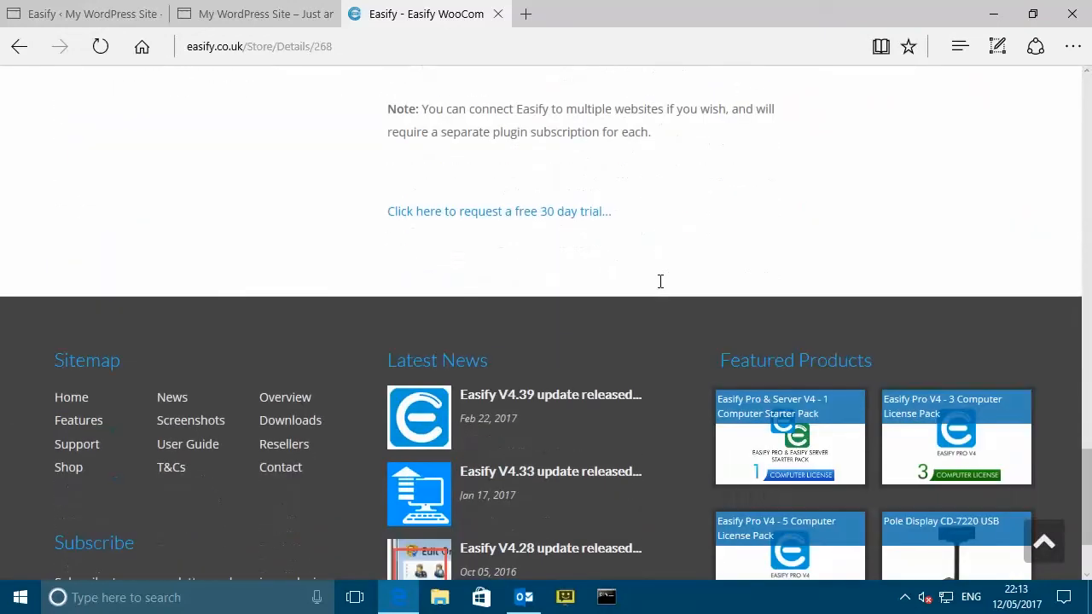
pyautogui.scroll(2, 607, 264)
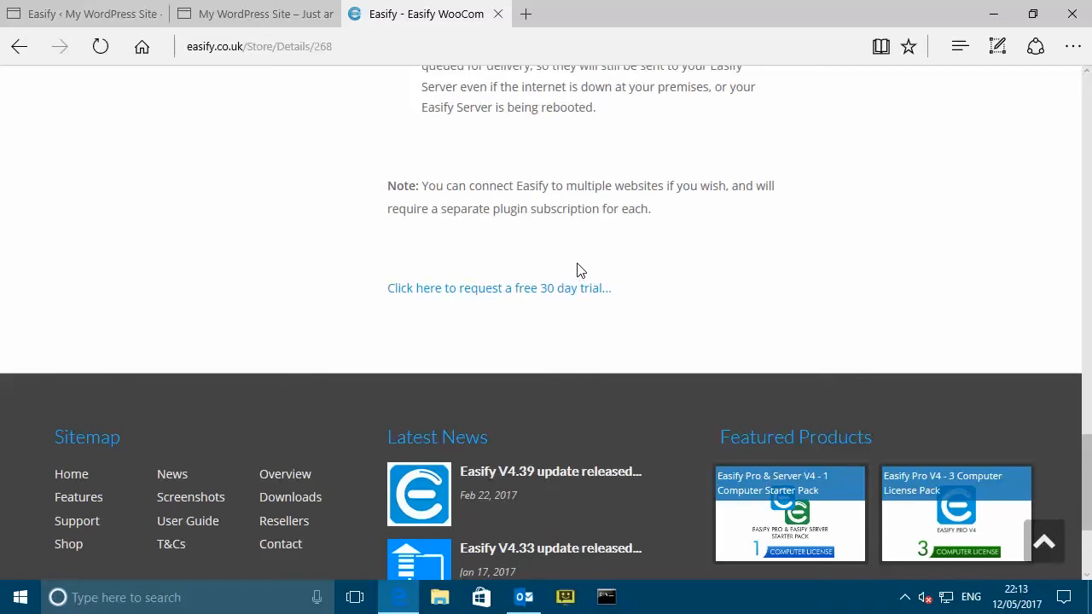
pyautogui.click(529, 290)
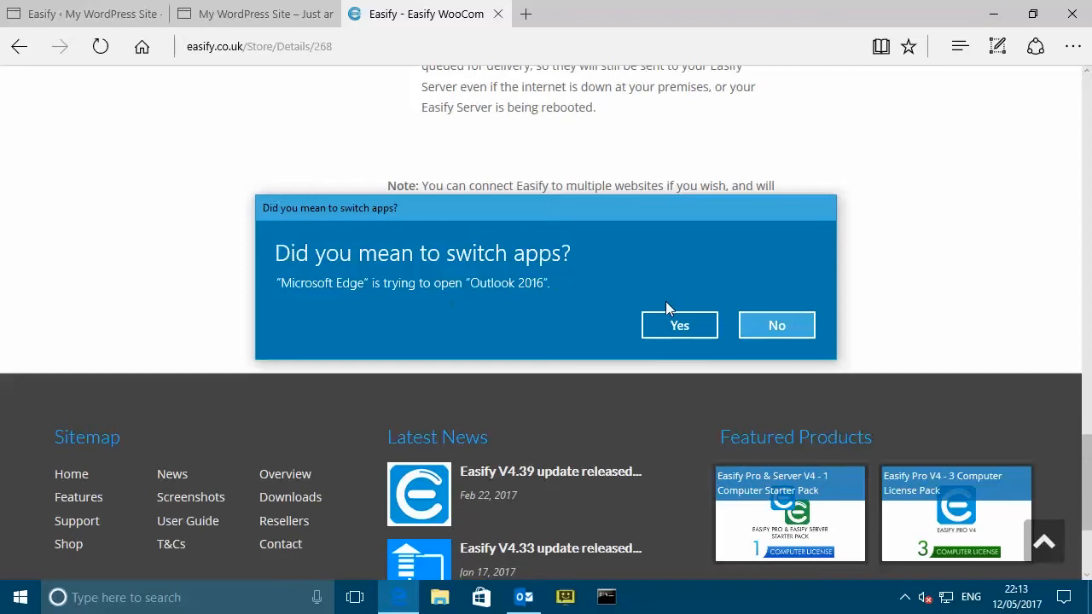
# - Send the free-trial request from Outlook and select the WooCommerce username in Easify's reply
pyautogui.click(675, 325)
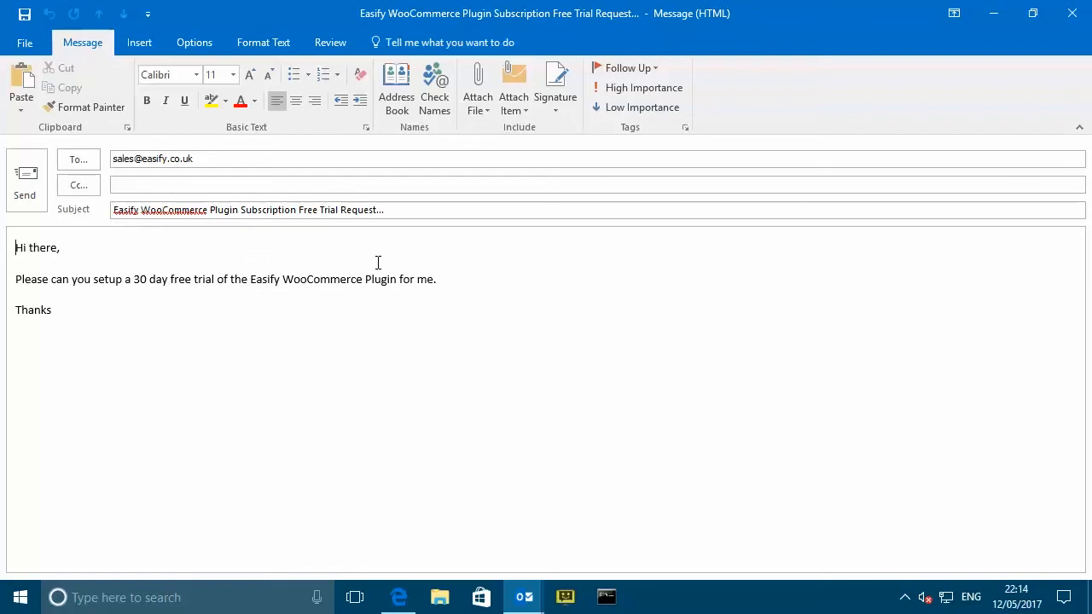
pyautogui.click(36, 190)
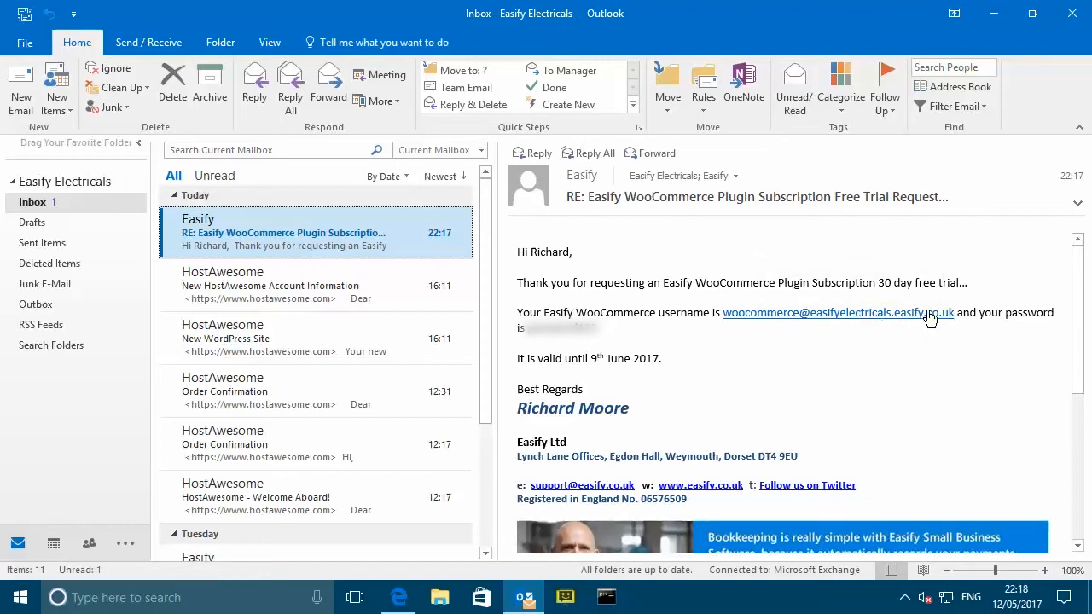
pyautogui.click(955, 313)
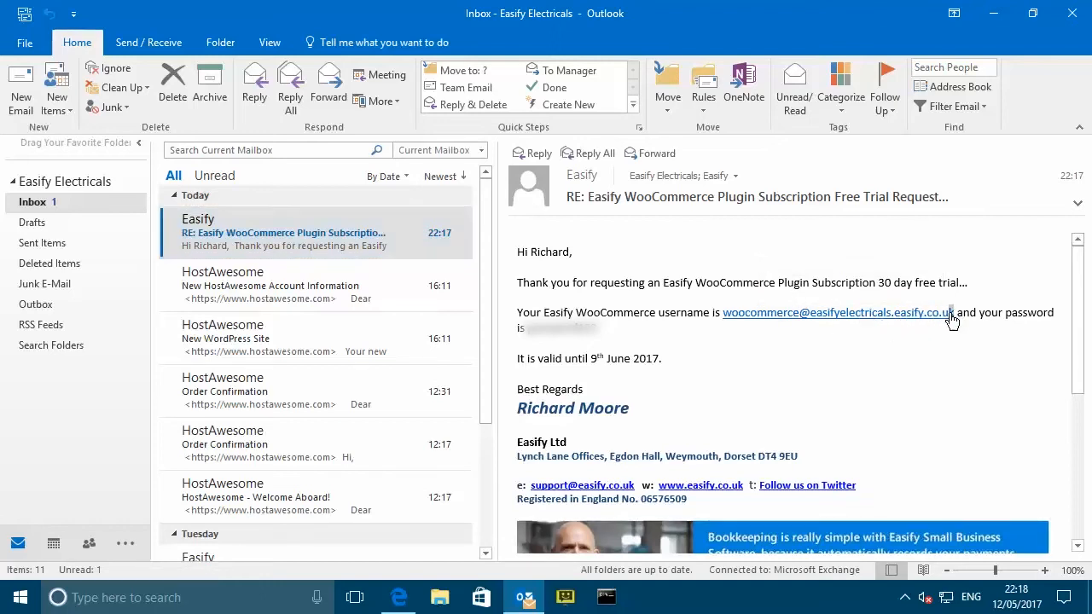
pyautogui.moveTo(951, 318); pyautogui.dragTo(727, 321)
pyautogui.hotkey('ctrl', 'c')
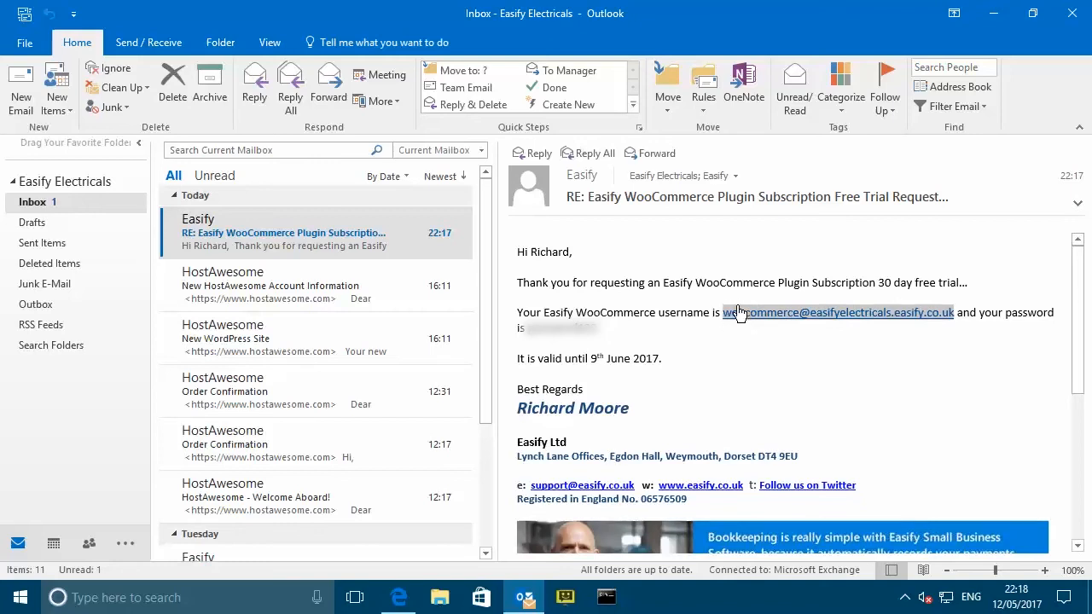
pyautogui.click(993, 17)
# - Paste the subscription username, enter the password, save, and let Edge remember the password
pyautogui.click(128, 19)
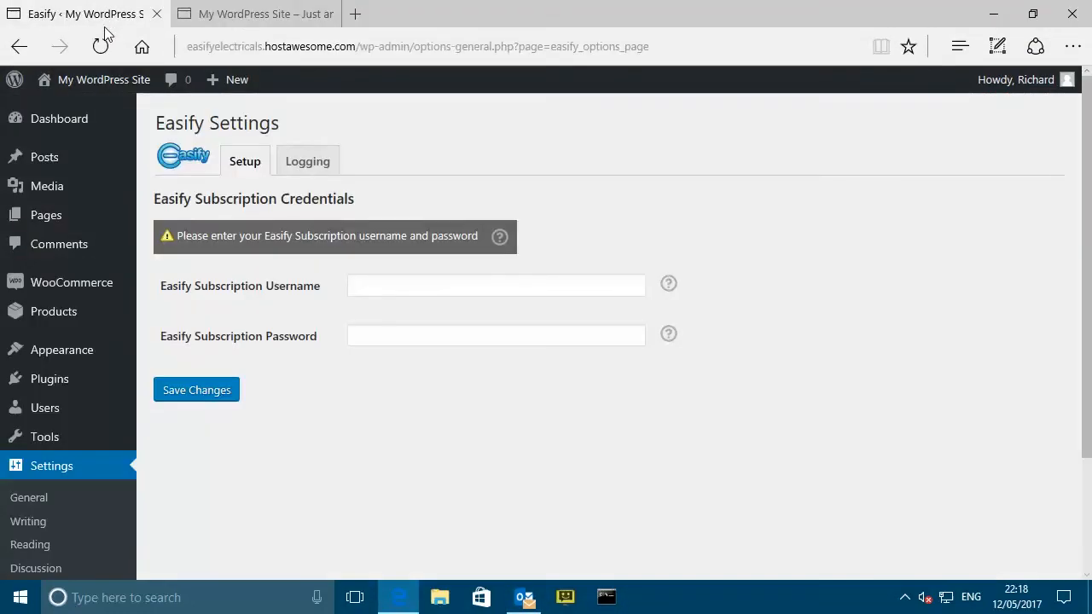
pyautogui.click(412, 286)
pyautogui.hotkey('ctrl', 'v')
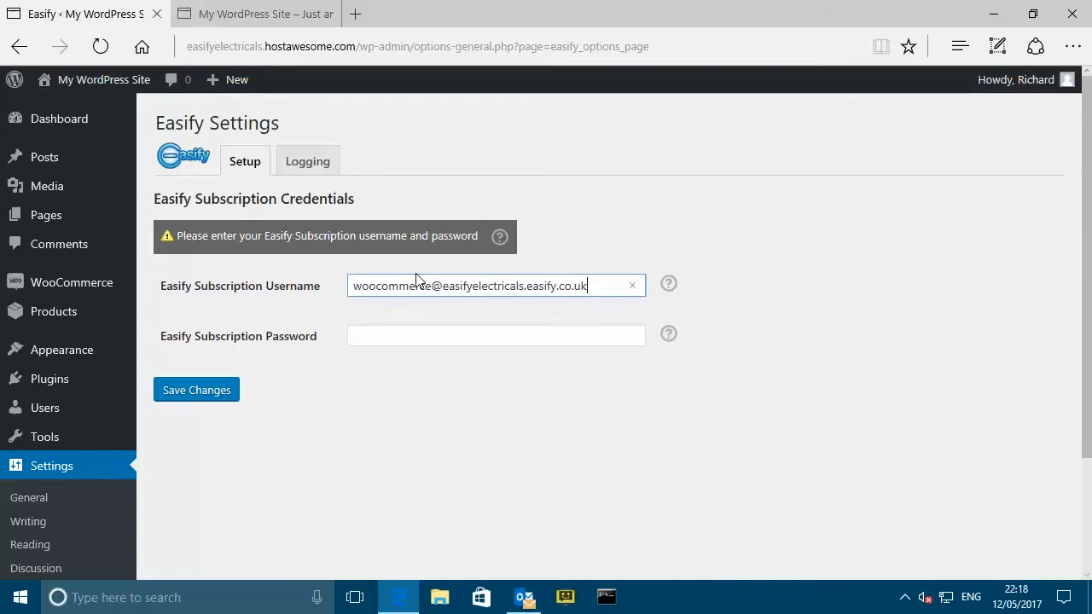
pyautogui.click(396, 333)
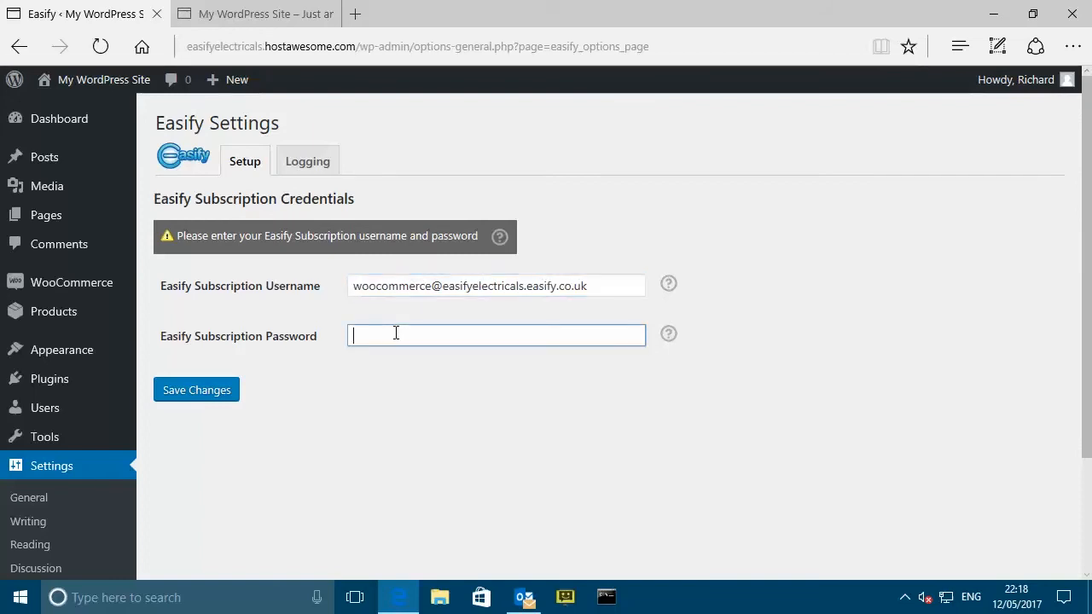
pyautogui.write('***********')
pyautogui.click(205, 397)
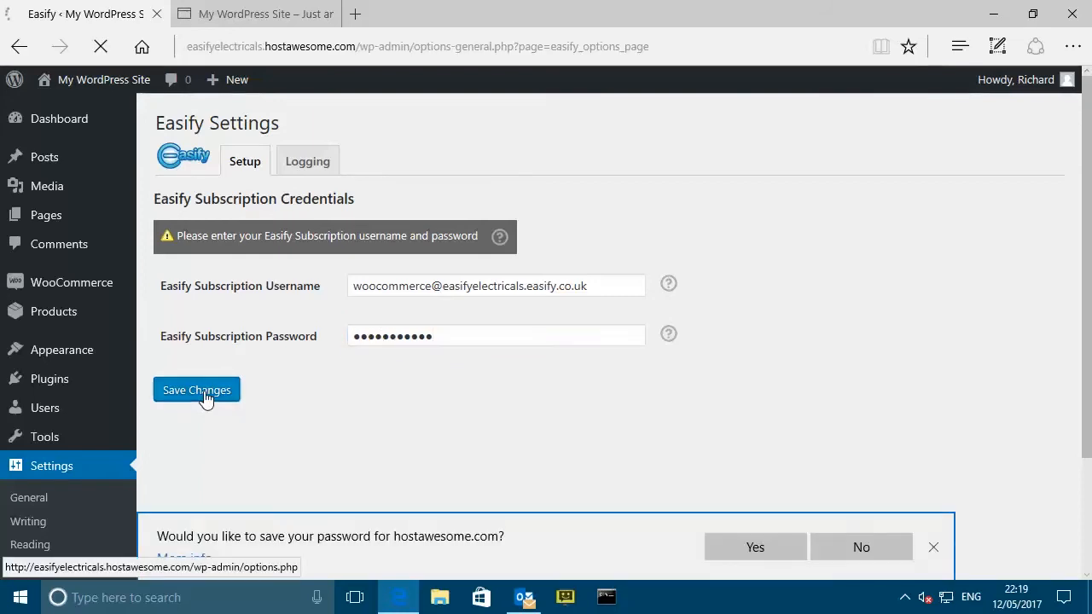
pyautogui.click(769, 551)
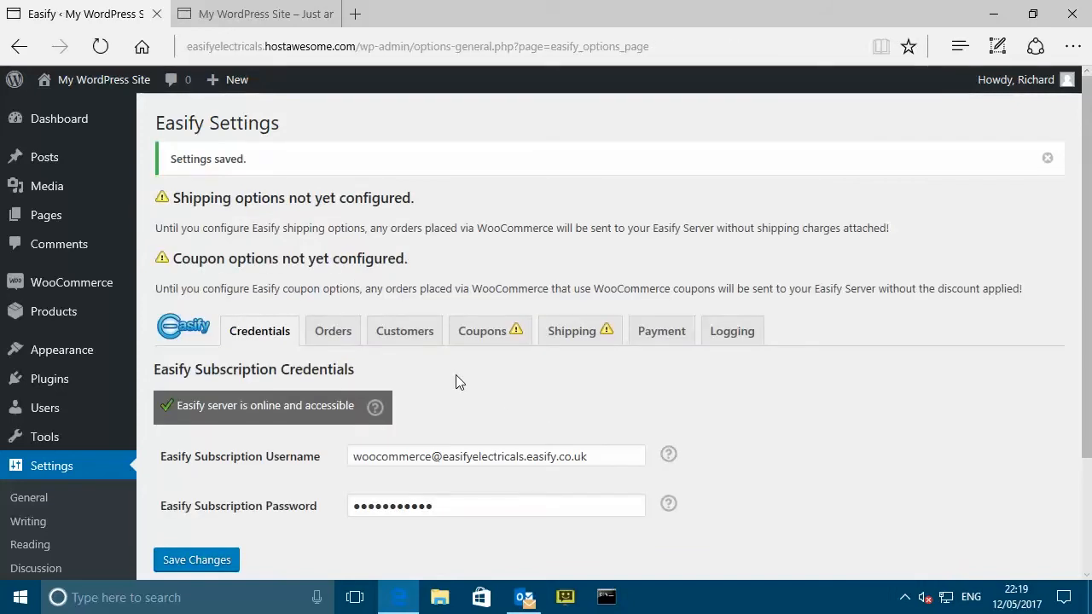
# - Close the 'Settings saved.' confirmation banner at the top of Easify Settings
pyautogui.click(1047, 162)
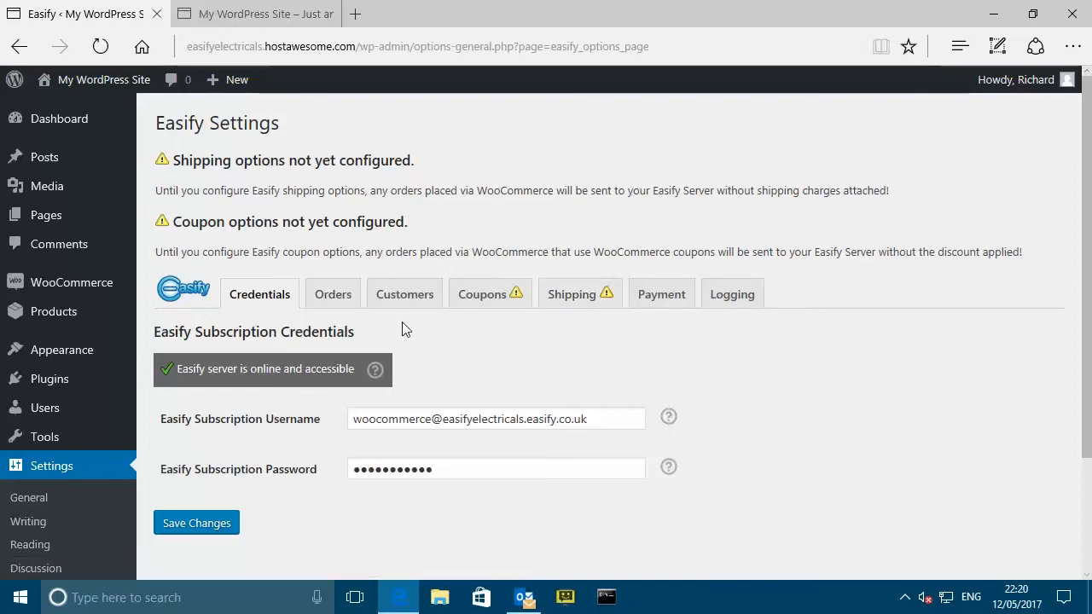
# - Show the Orders options, keeping order status New Order and order type Internet
pyautogui.click(333, 297)
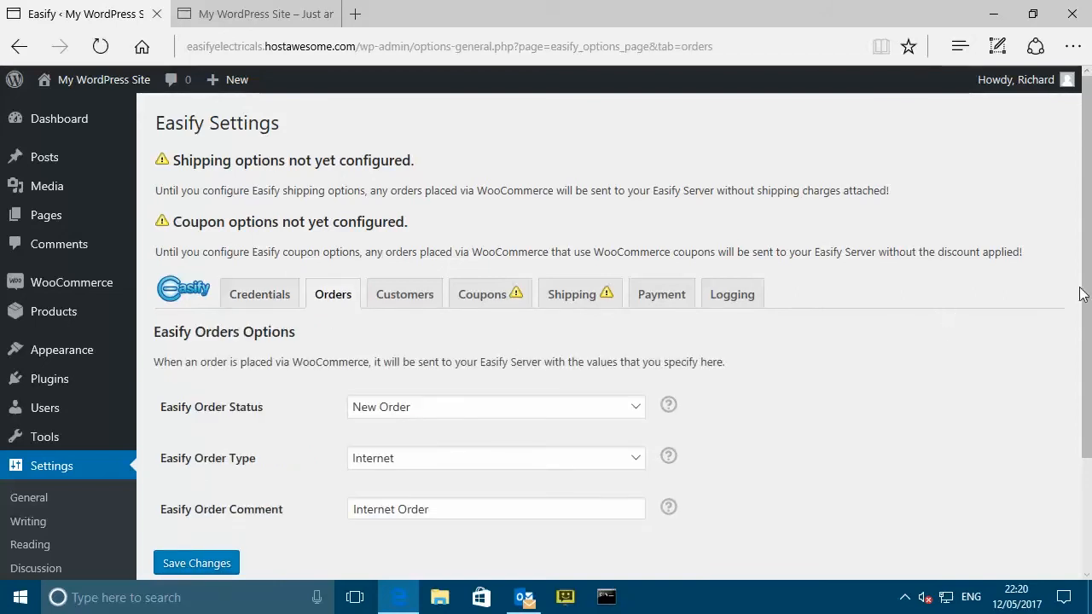
pyautogui.moveTo(1086, 287); pyautogui.dragTo(1084, 342)
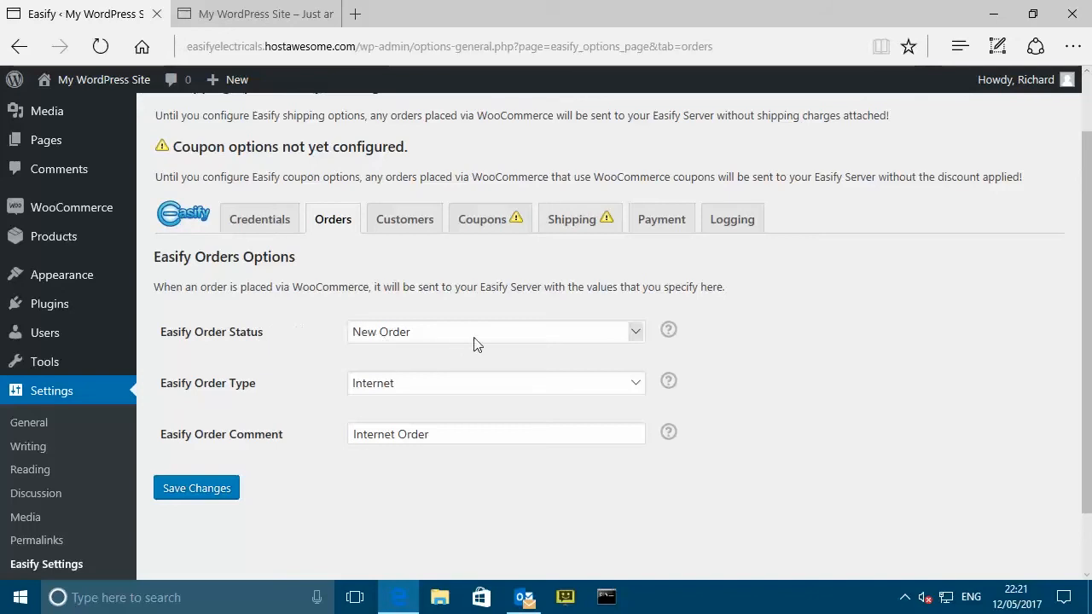
pyautogui.click(635, 331)
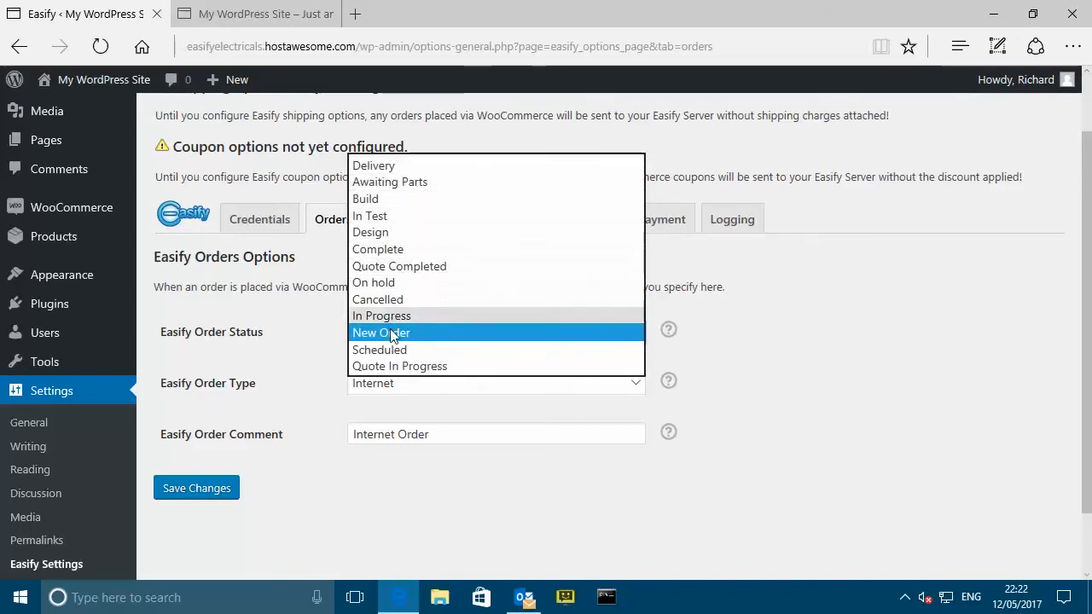
pyautogui.click(766, 305)
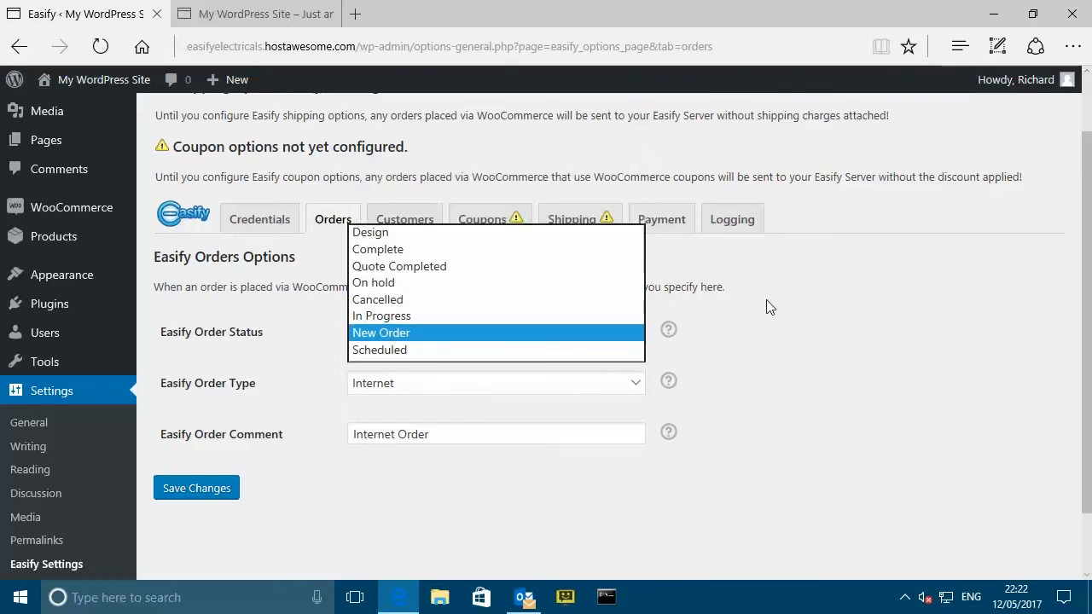
pyautogui.click(633, 383)
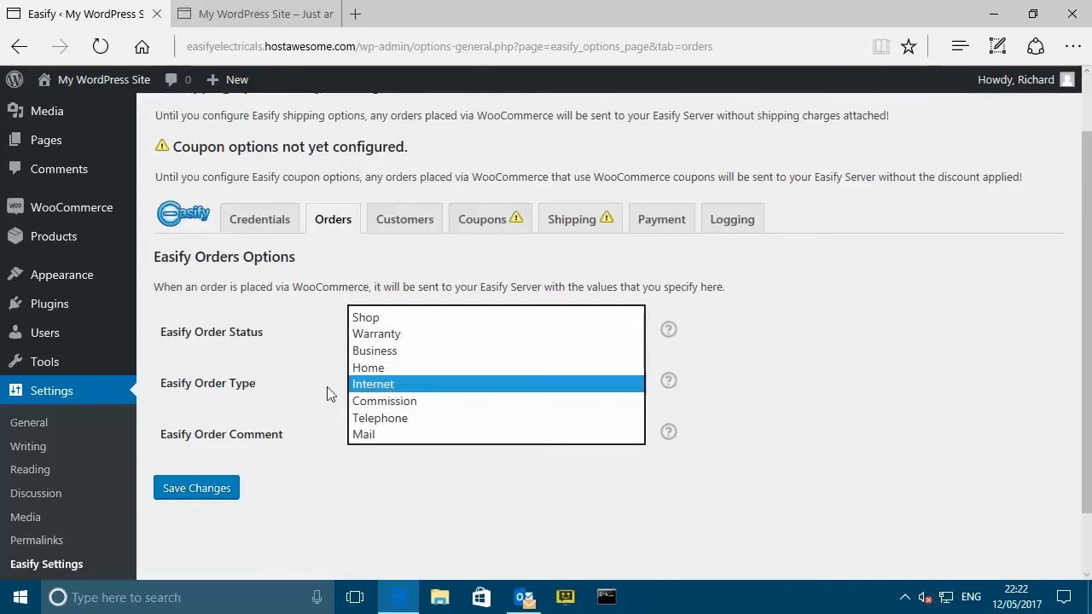
pyautogui.click(785, 374)
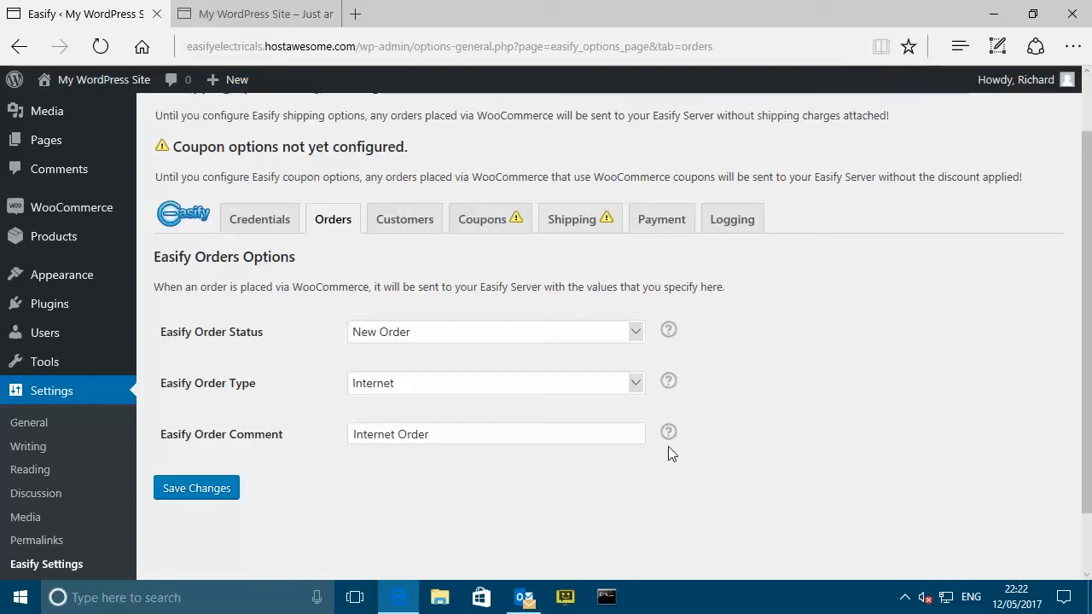
pyautogui.moveTo(671, 432)
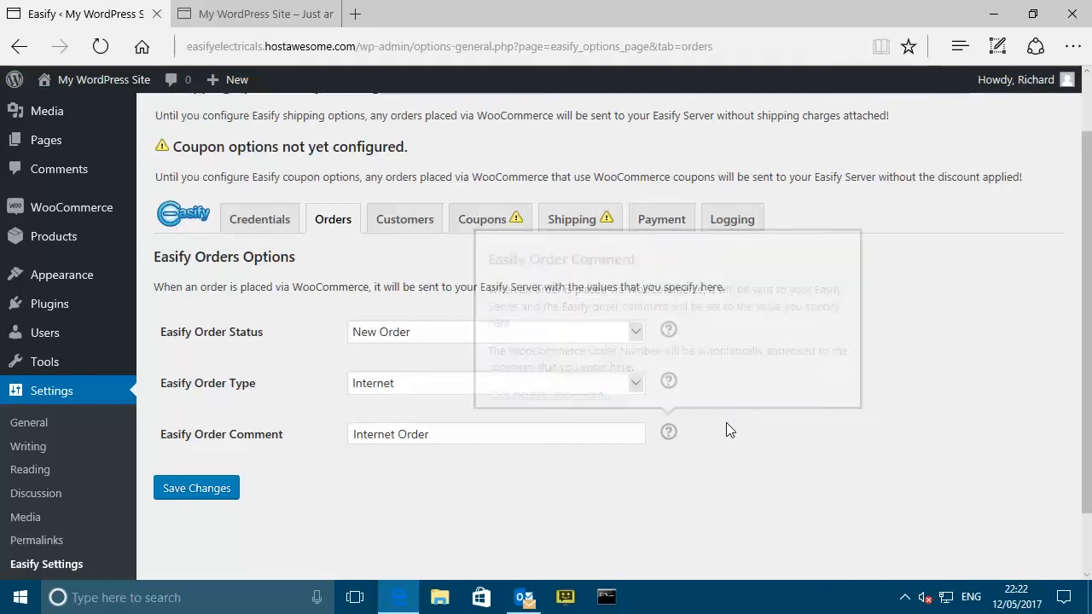
pyautogui.moveTo(670, 382)
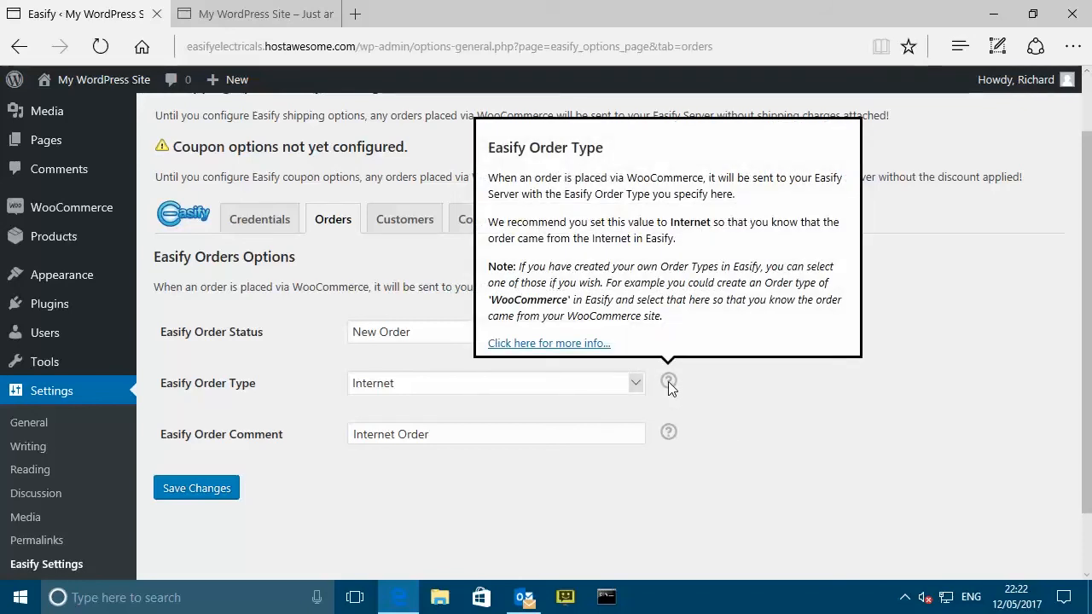
pyautogui.click(555, 345)
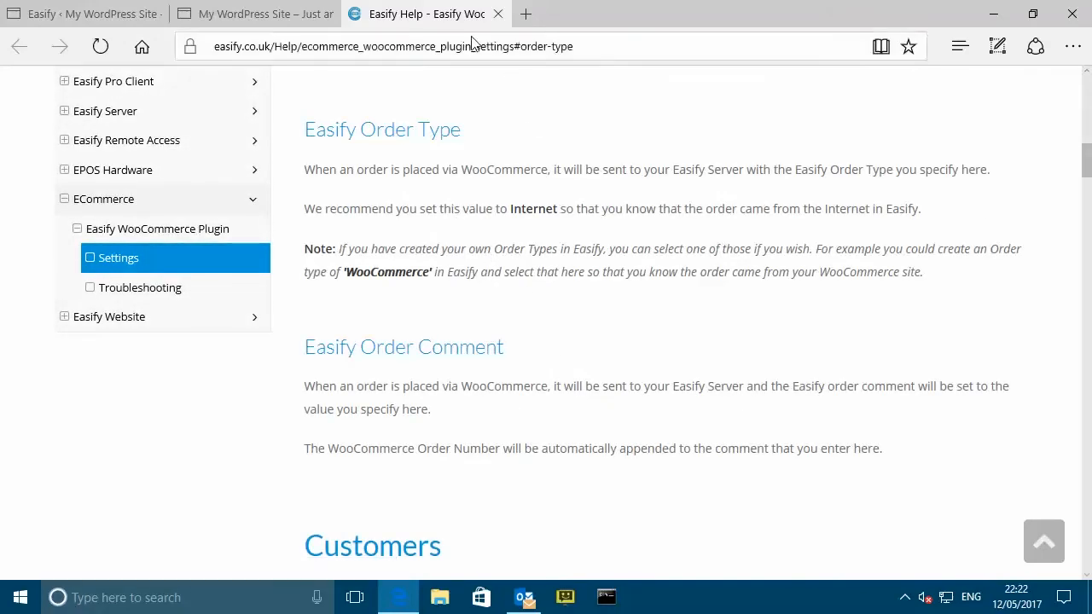
pyautogui.middleClick(434, 13)
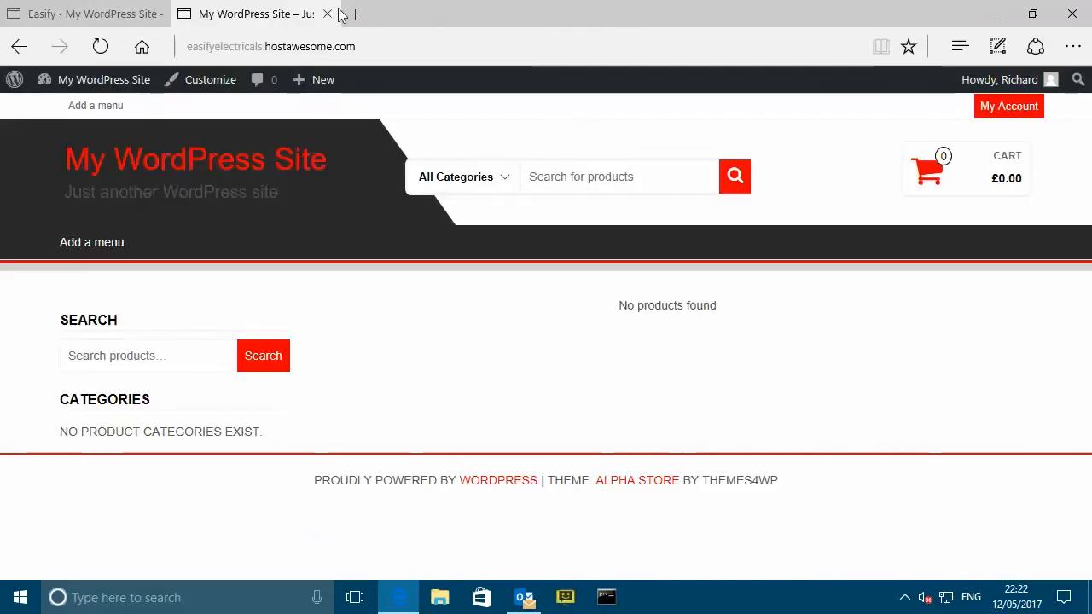
pyautogui.click(89, 14)
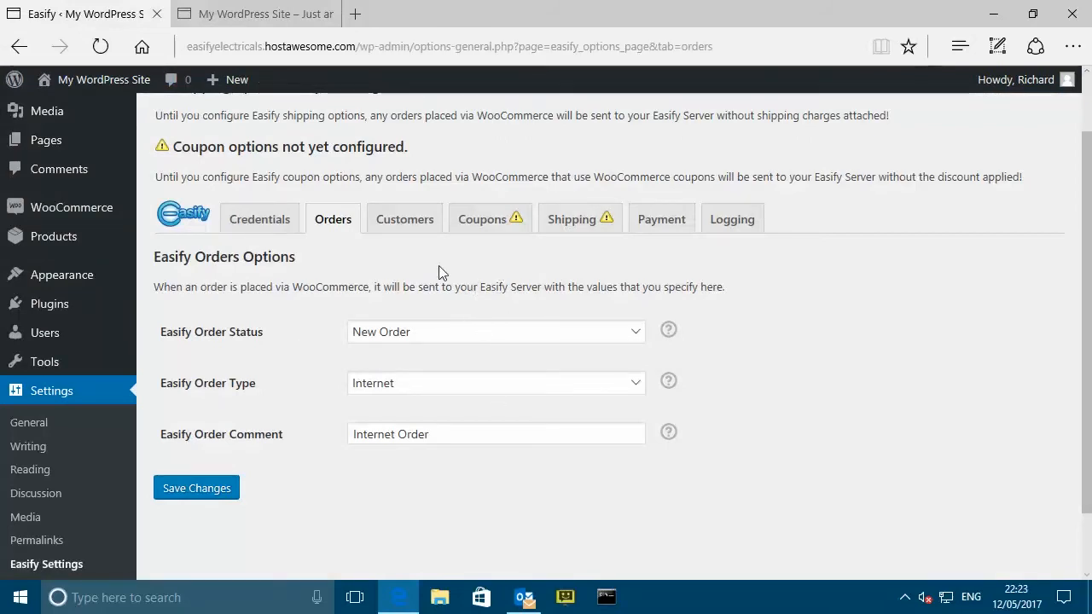
# - Show the Customers options, keeping customer type Not Known and relationship Active
pyautogui.click(404, 220)
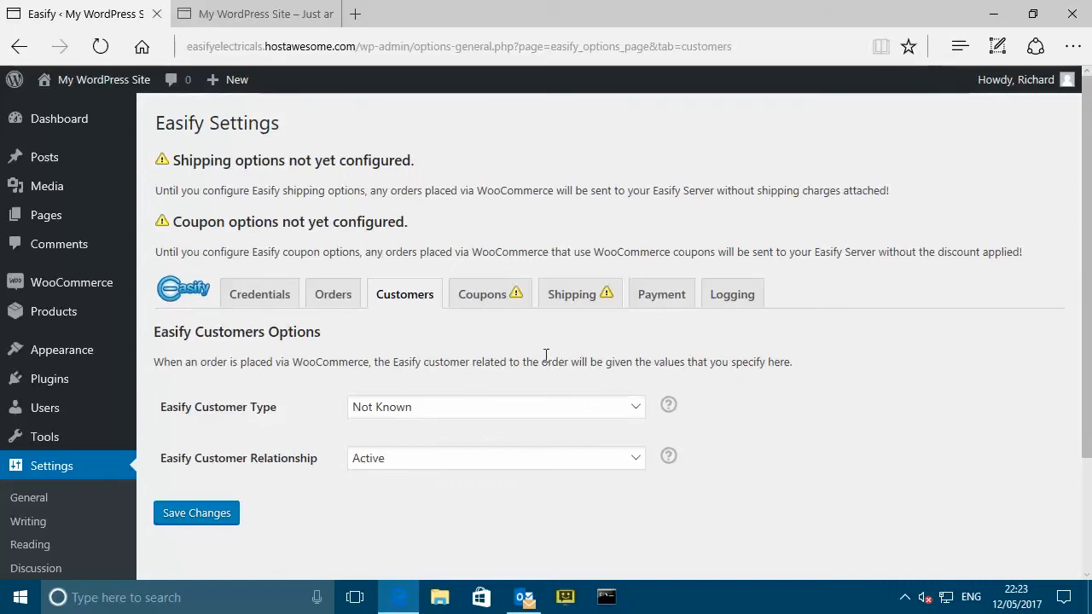
pyautogui.click(637, 408)
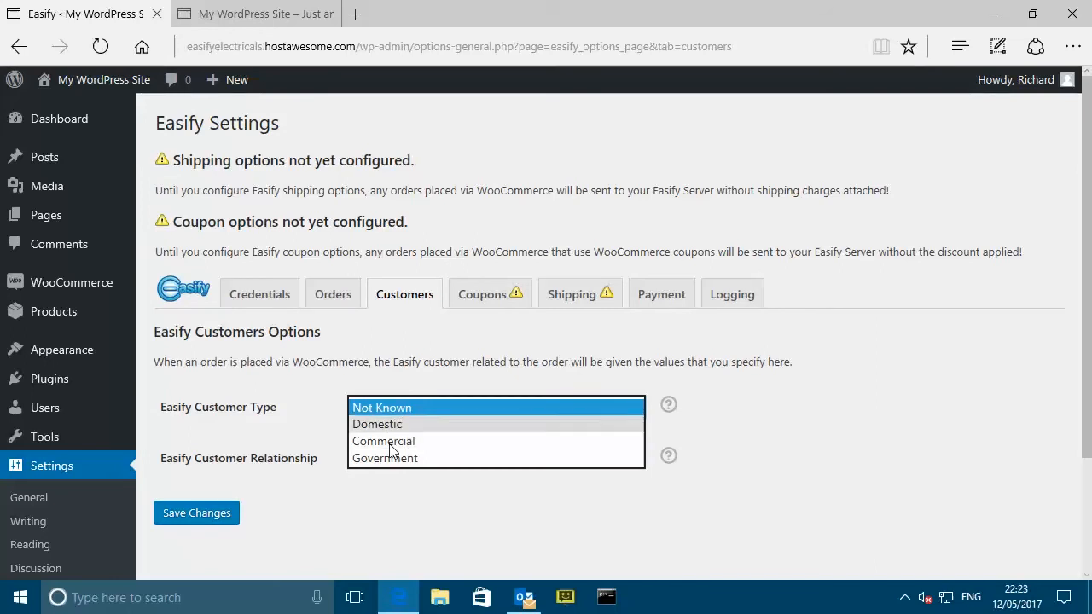
pyautogui.click(784, 402)
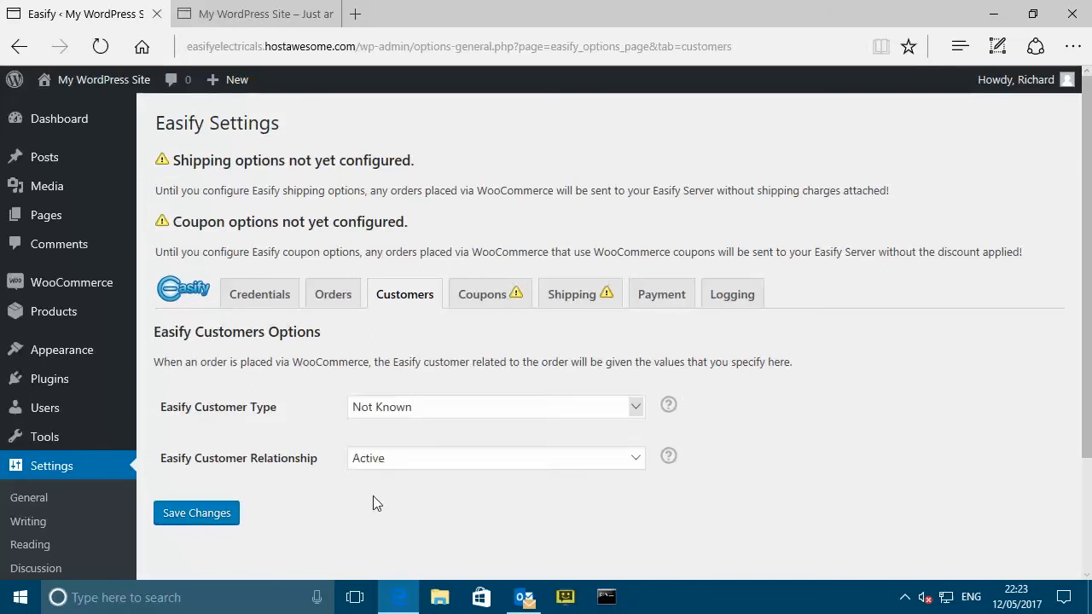
pyautogui.click(636, 460)
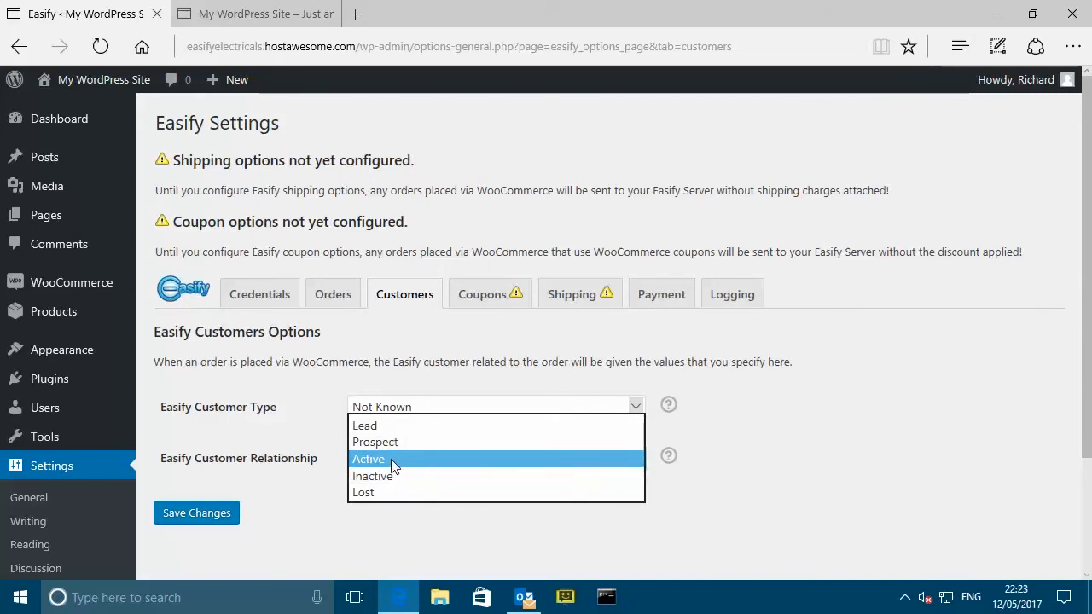
pyautogui.click(755, 440)
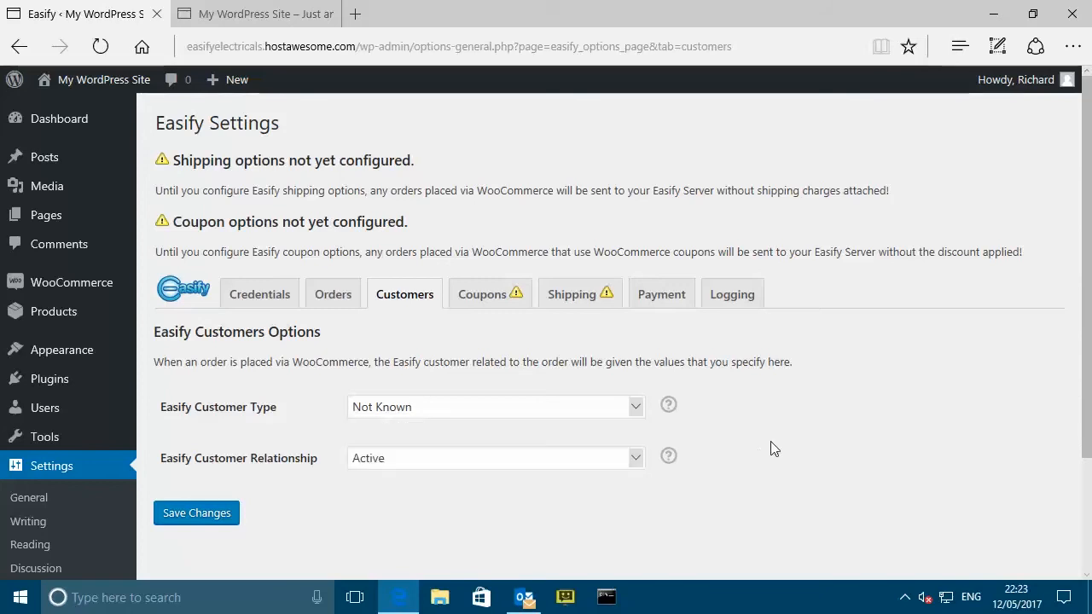
# - Show the Payment options down to the PayPal, SagePay and WorldPay mapping table
pyautogui.click(666, 300)
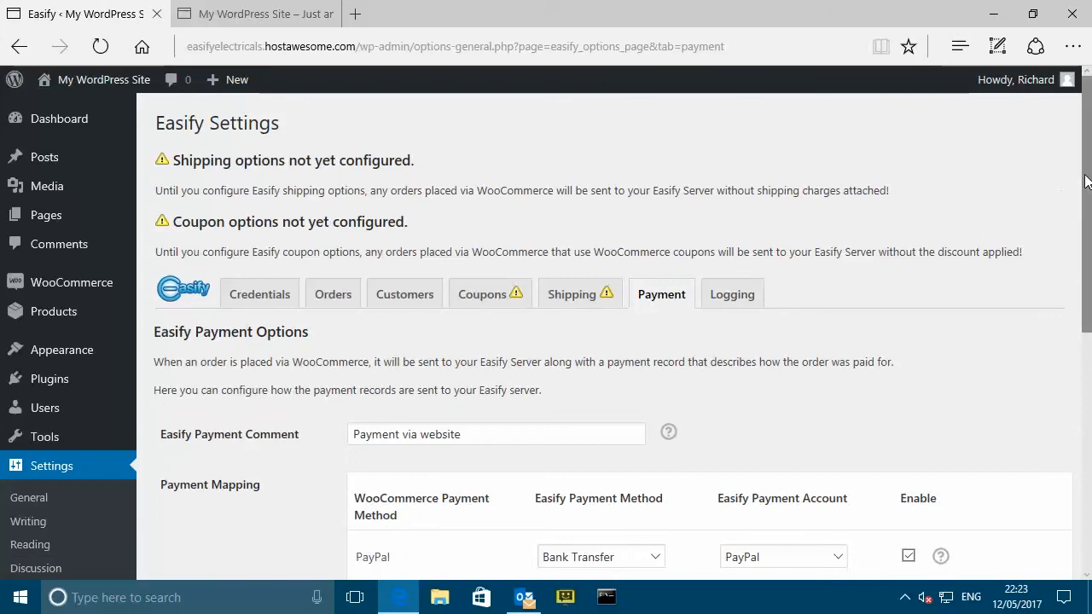
pyautogui.moveTo(1086, 185); pyautogui.dragTo(1087, 334)
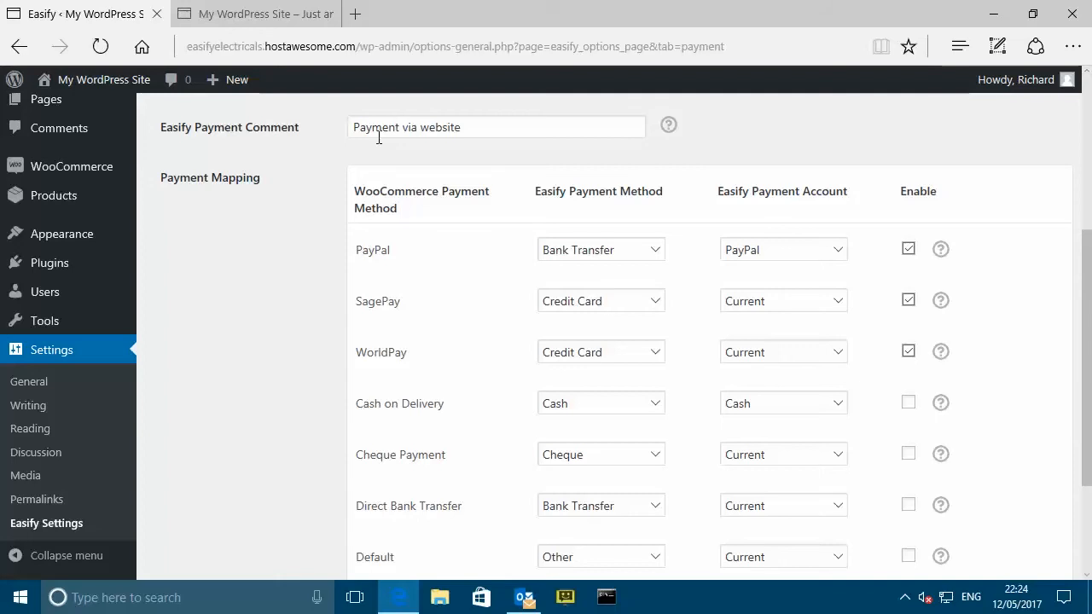
pyautogui.moveTo(56, 173)
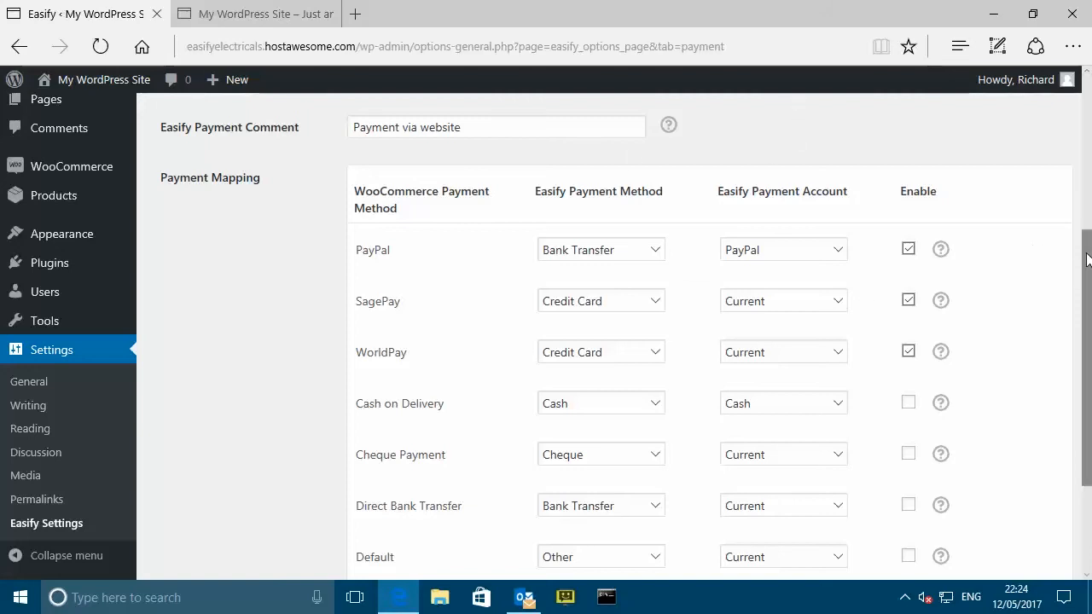
pyautogui.moveTo(1085, 255); pyautogui.dragTo(1083, 293)
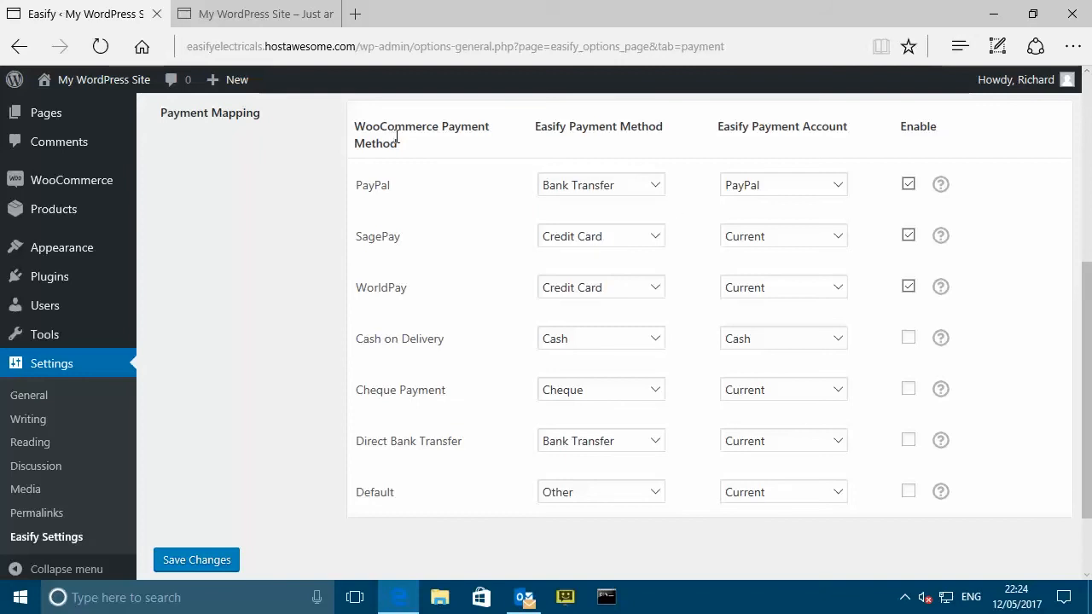
pyautogui.doubleClick(365, 184)
pyautogui.click(379, 239)
pyautogui.moveTo(355, 287); pyautogui.dragTo(384, 288)
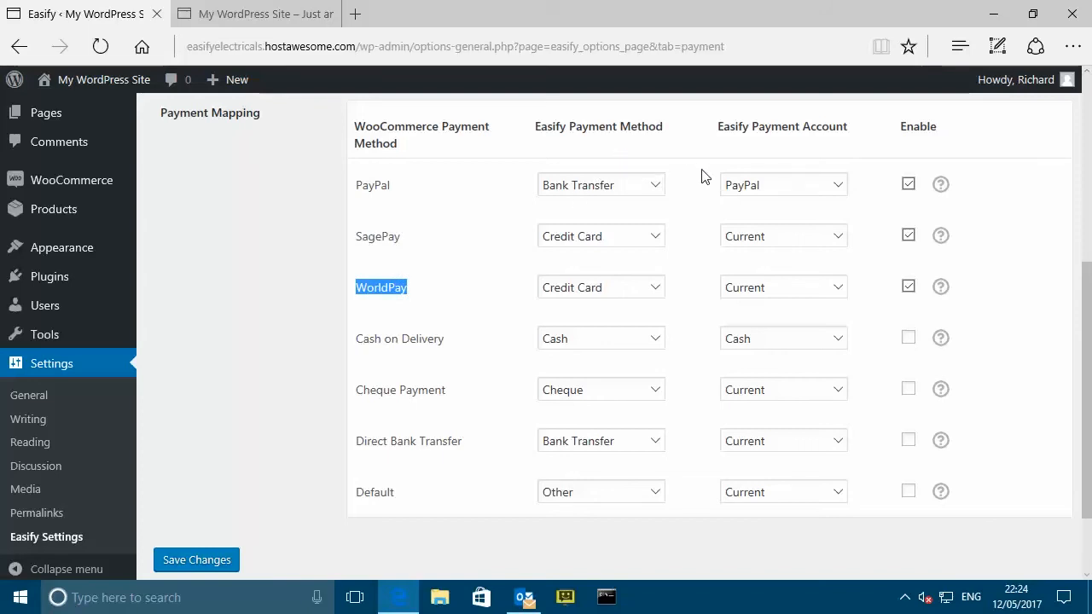
pyautogui.moveTo(357, 183); pyautogui.dragTo(392, 190)
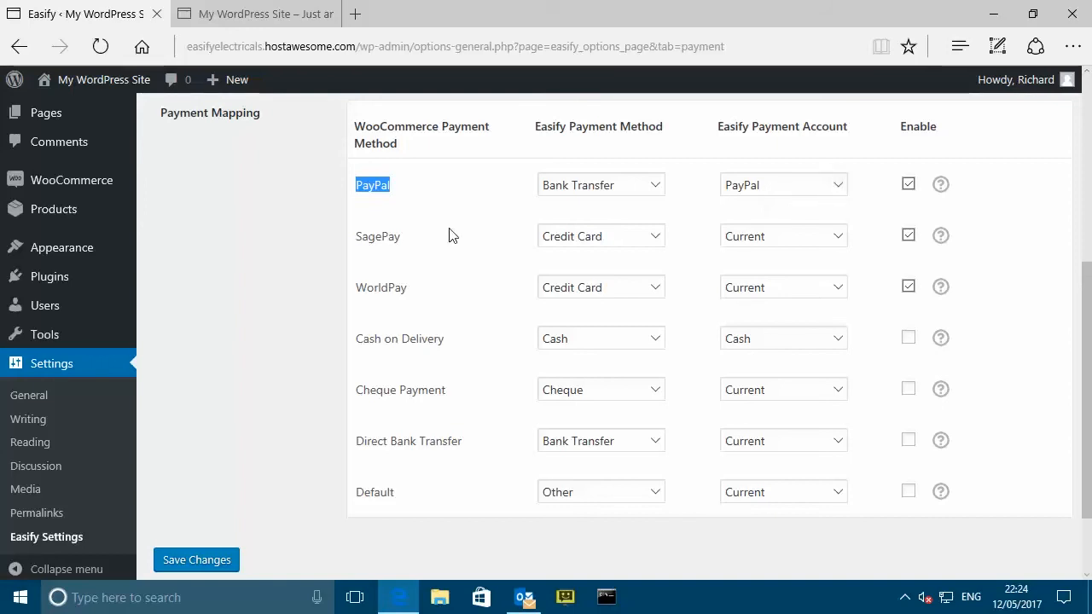
pyautogui.moveTo(365, 236); pyautogui.dragTo(426, 234)
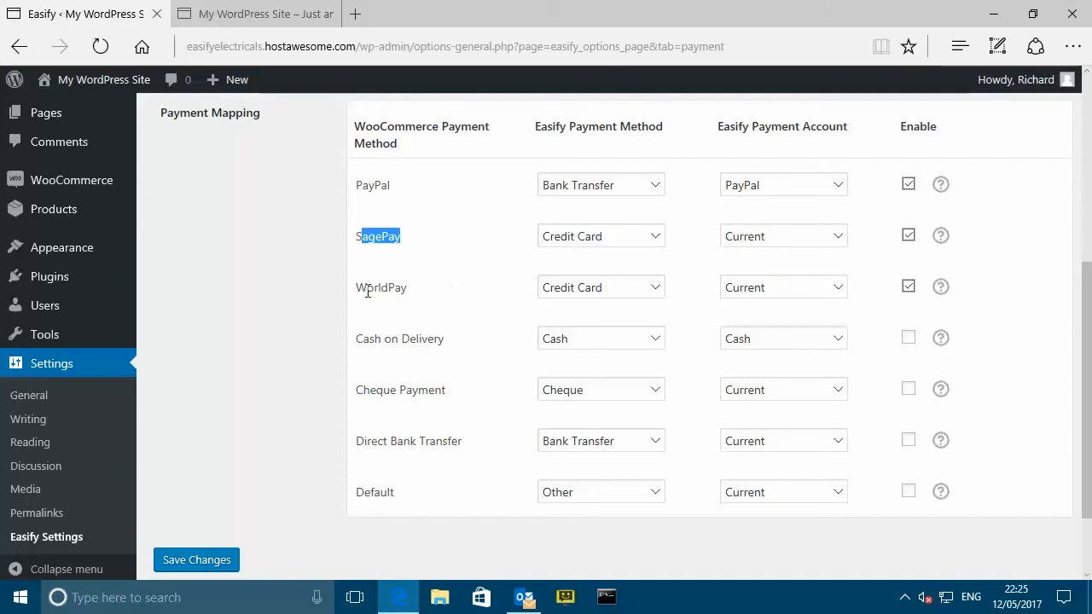
pyautogui.moveTo(367, 290); pyautogui.dragTo(469, 299)
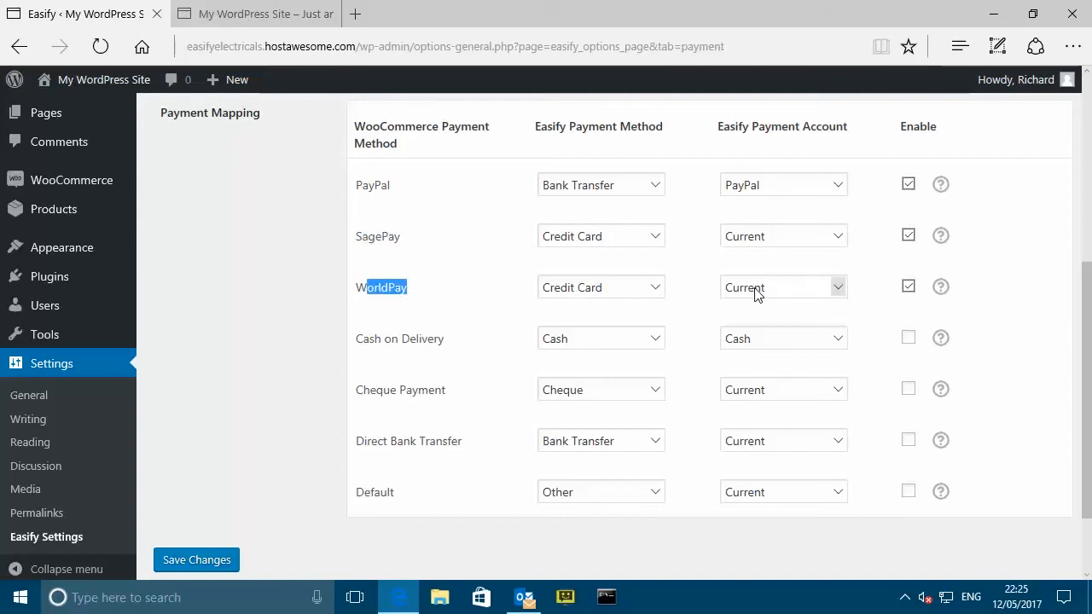
pyautogui.moveTo(361, 342); pyautogui.dragTo(463, 346)
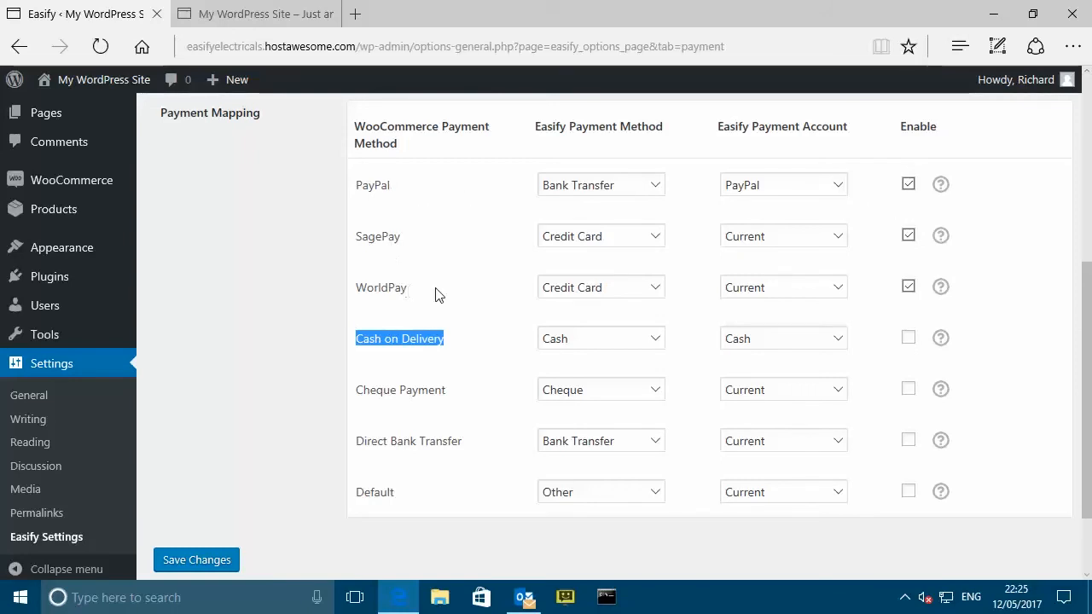
pyautogui.click(940, 184)
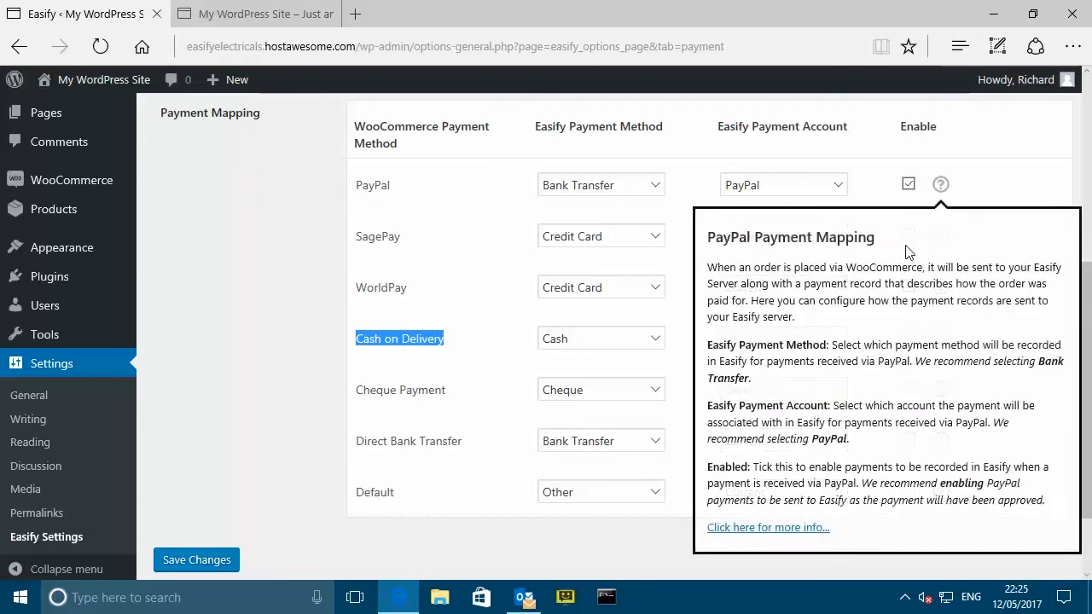
pyautogui.click(1029, 174)
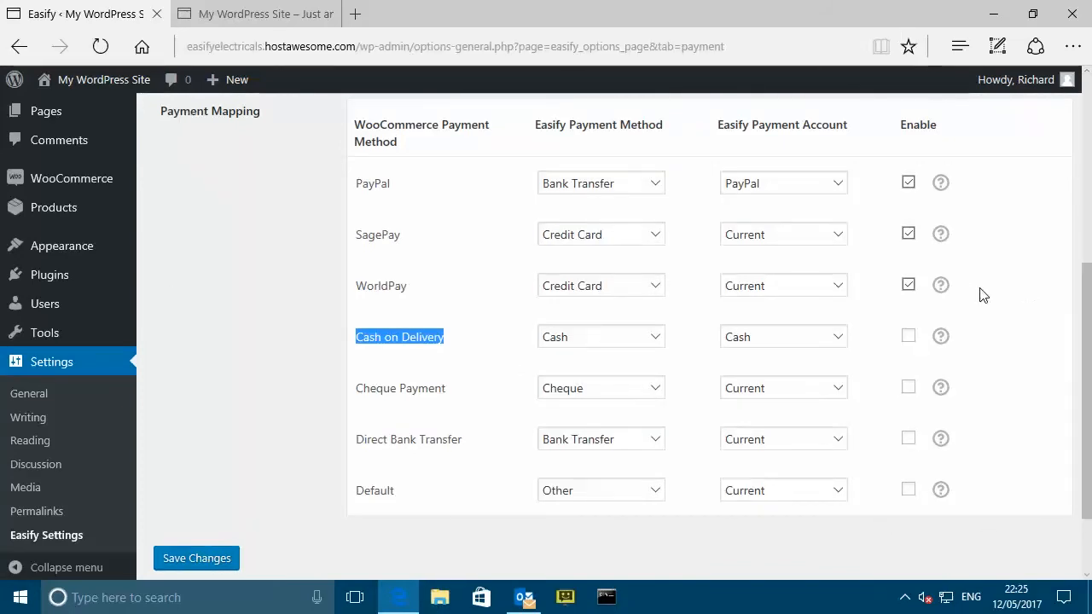
pyautogui.moveTo(942, 234)
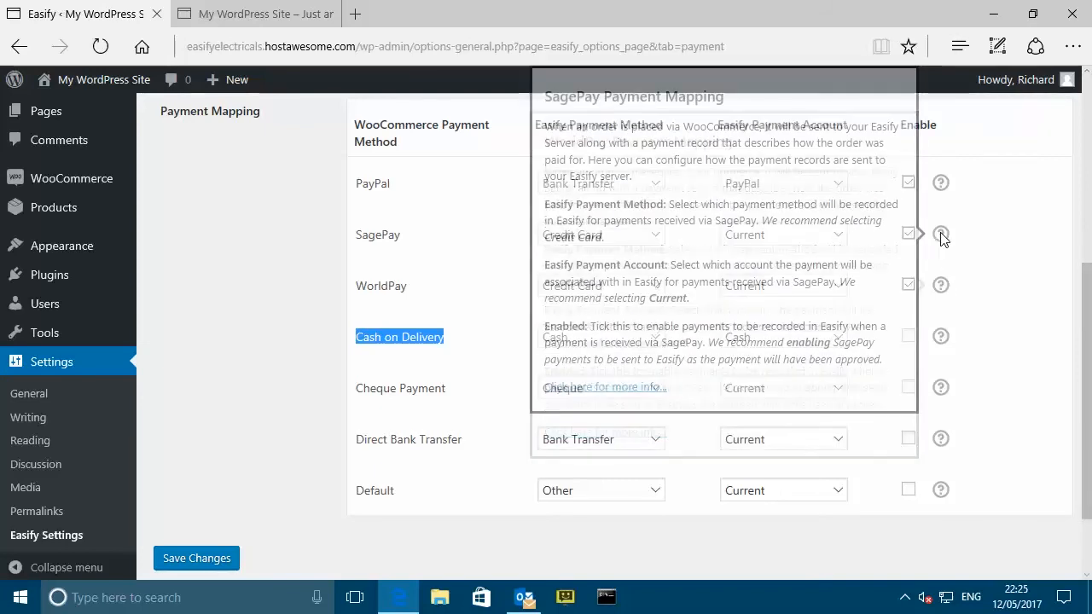
pyautogui.moveTo(941, 182)
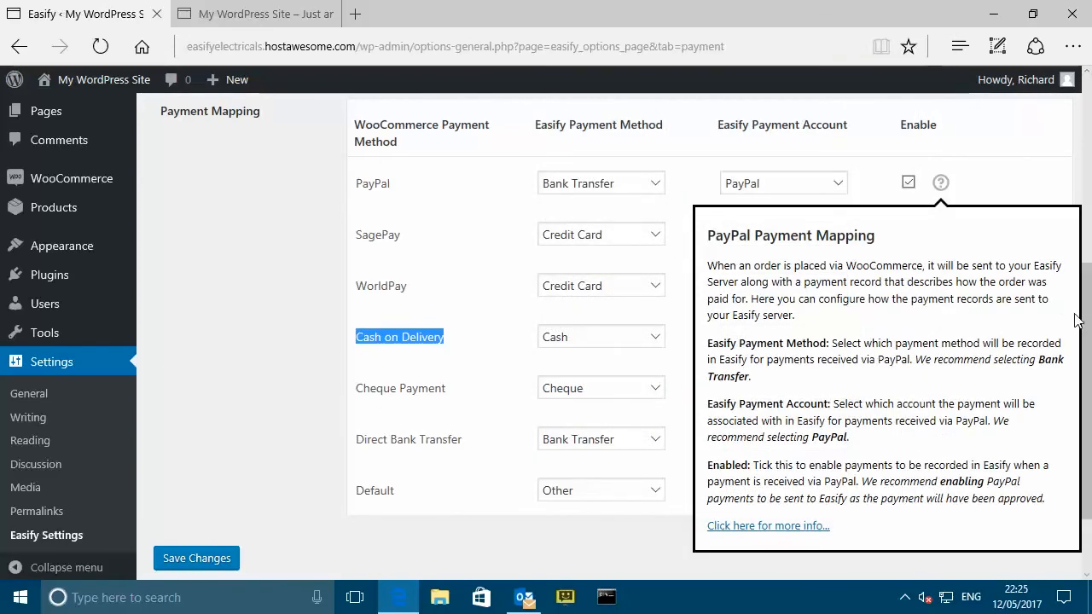
pyautogui.moveTo(1088, 333); pyautogui.dragTo(1088, 126)
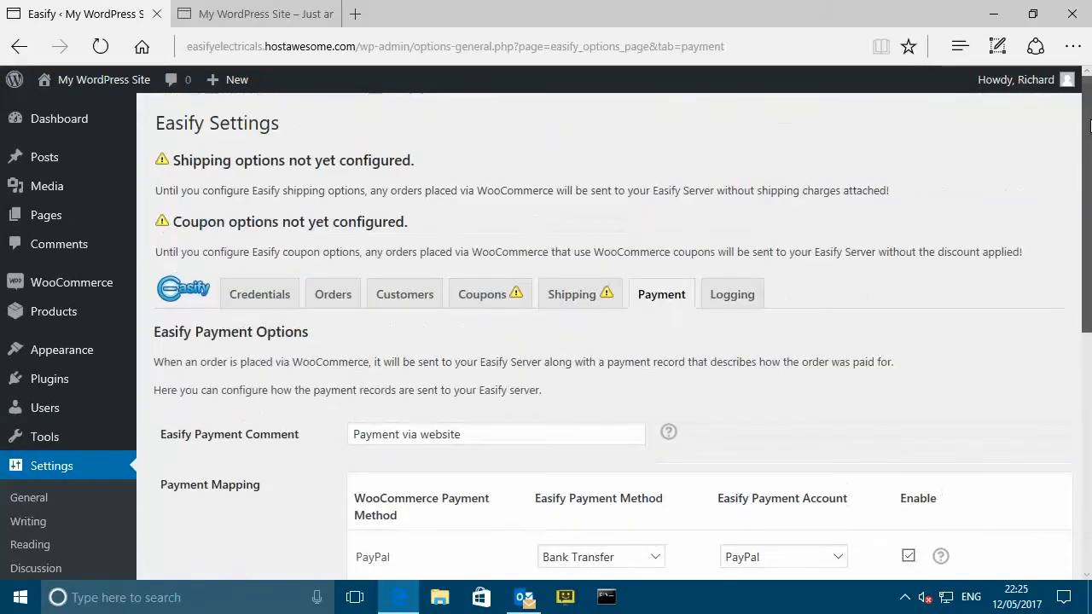
# - Show the Logging options and check the Enable Logging help, leaving logging off
pyautogui.click(742, 298)
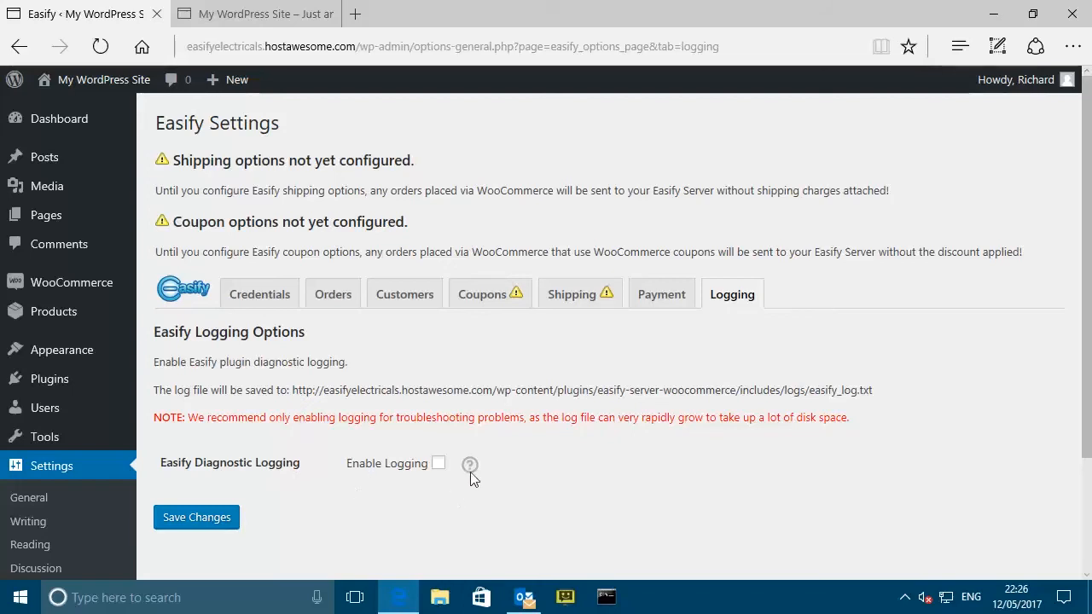
pyautogui.moveTo(472, 464)
# - View Easify's Coupons options, then go to the empty WooCommerce > Coupons list
pyautogui.click(491, 300)
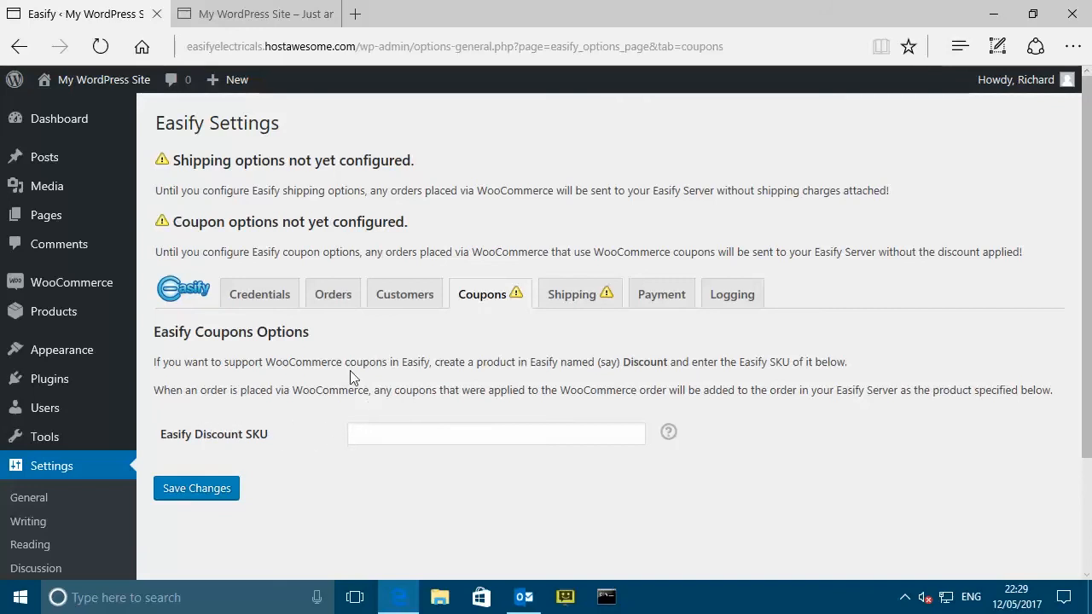
pyautogui.moveTo(54, 284)
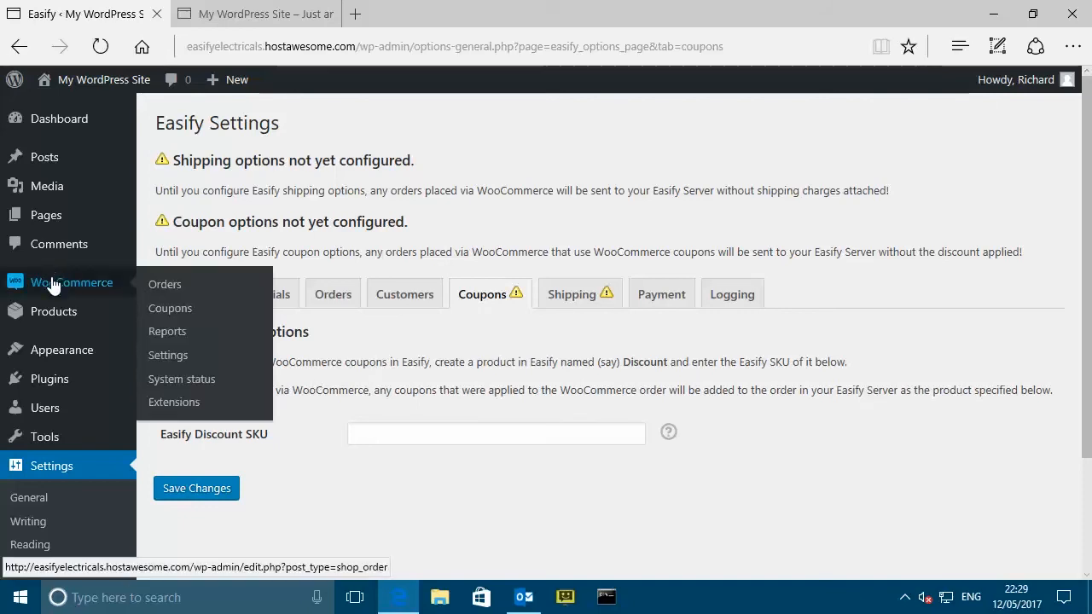
pyautogui.click(178, 310)
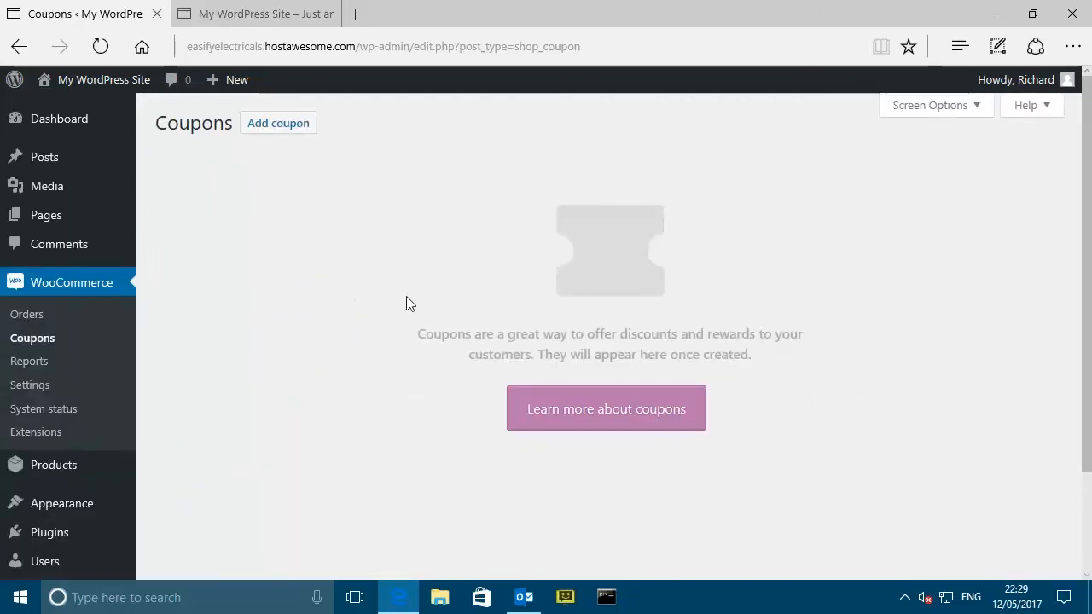
# - Add a coupon with code EASFYTEN and amount 10, and publish it
pyautogui.click(295, 132)
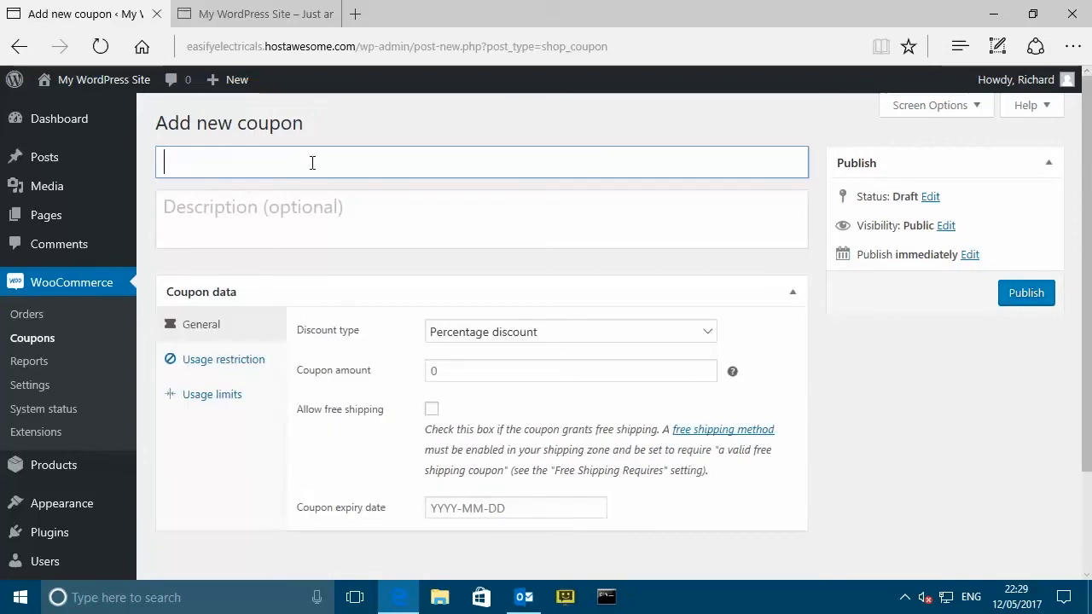
pyautogui.write('EASFYT')
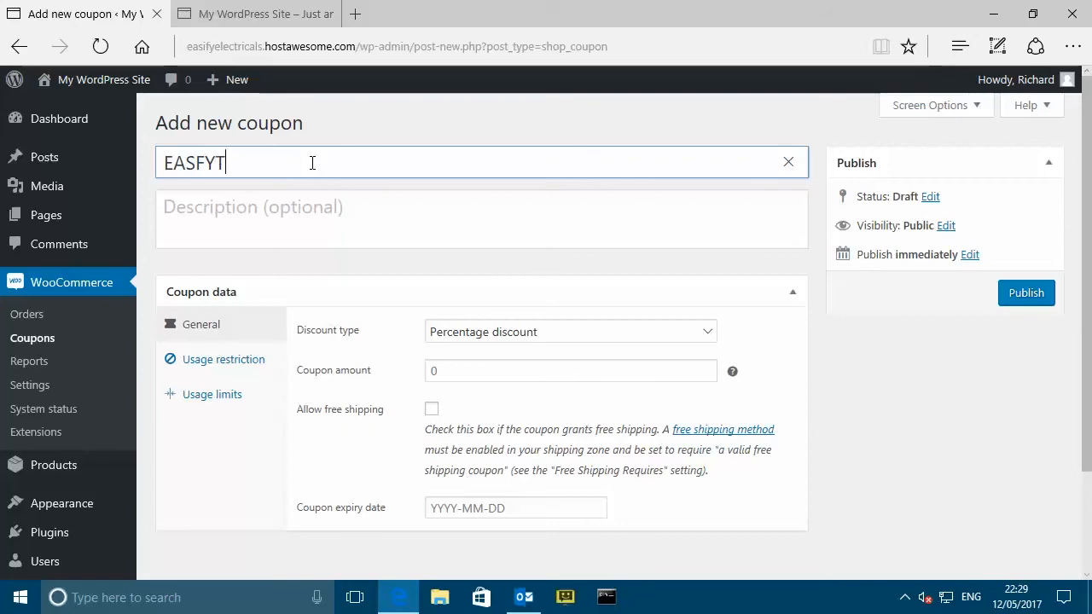
pyautogui.write('EN')
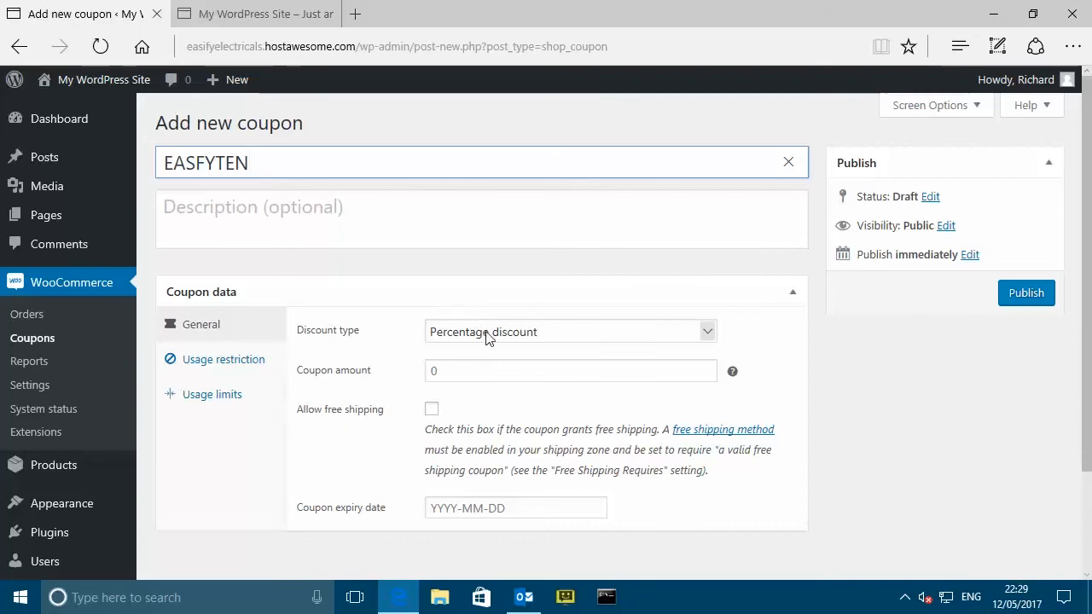
pyautogui.click(437, 370)
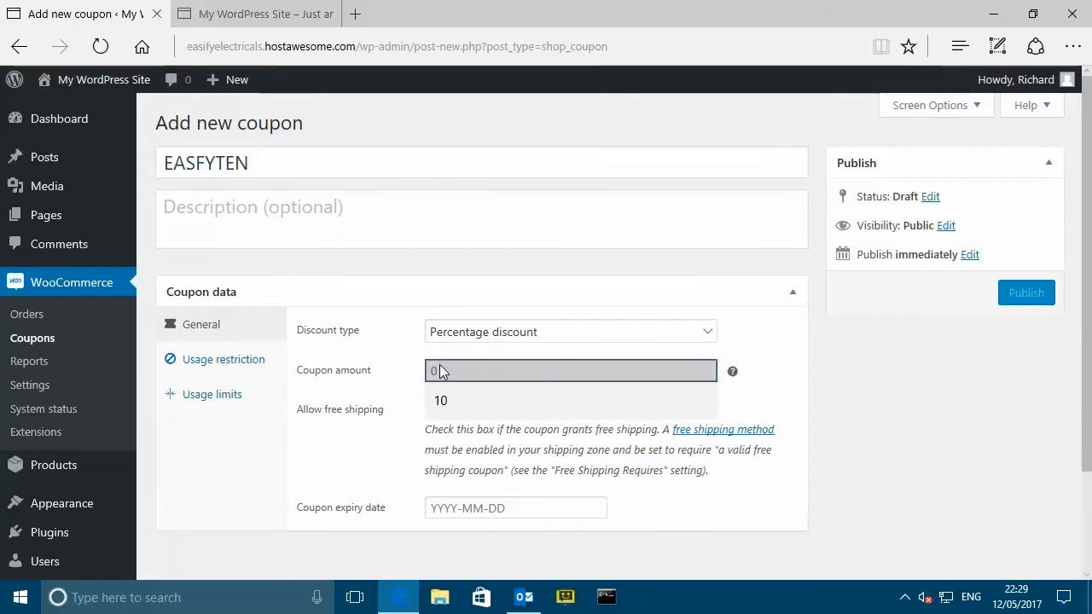
pyautogui.write('10')
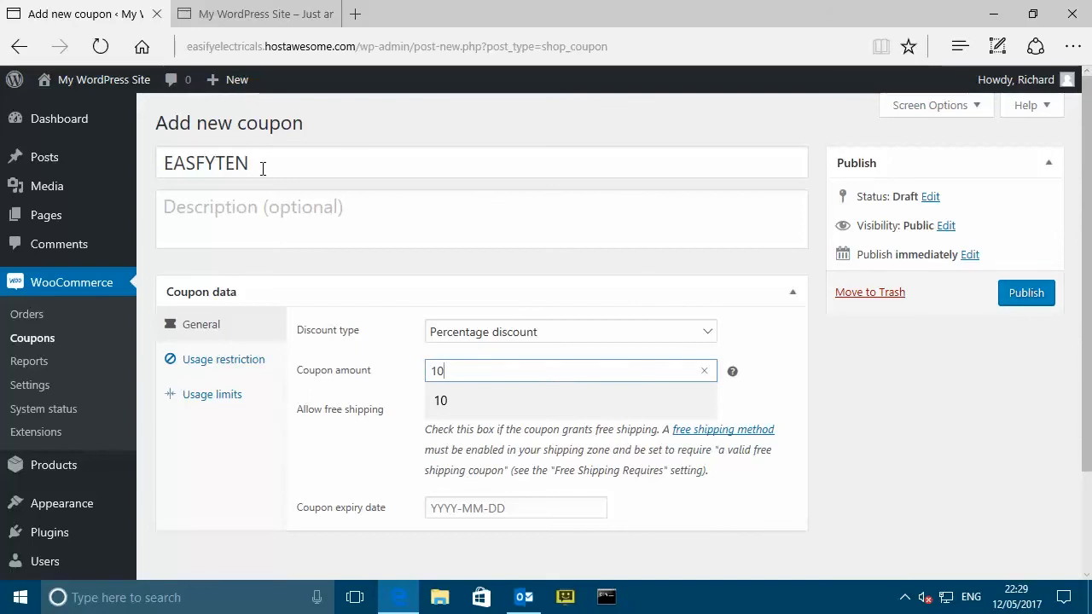
pyautogui.click(1001, 294)
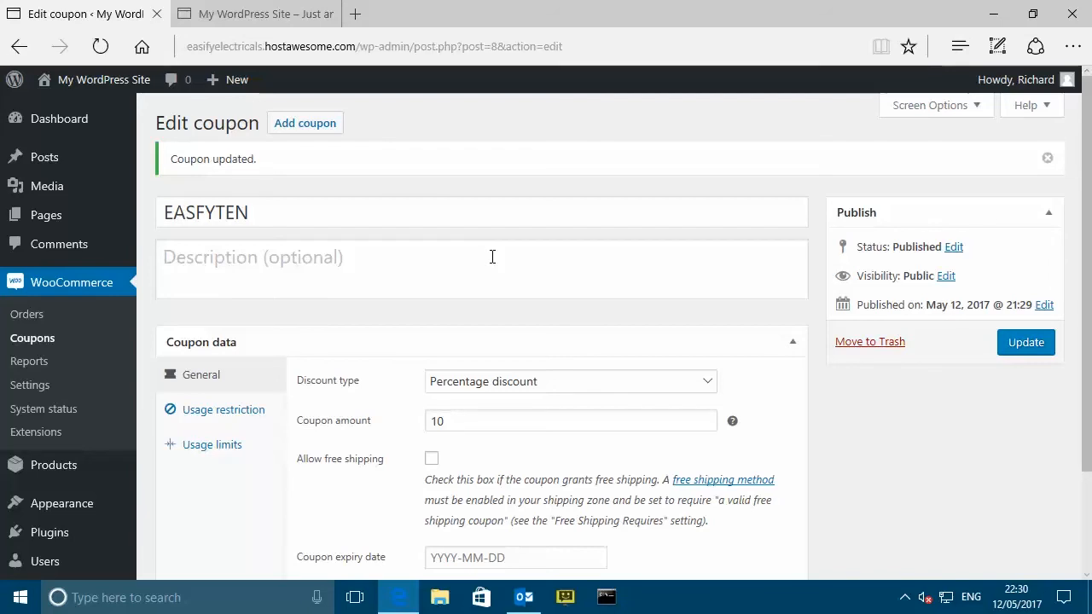
pyautogui.scroll(-2, 51, 511)
pyautogui.moveTo(102, 426)
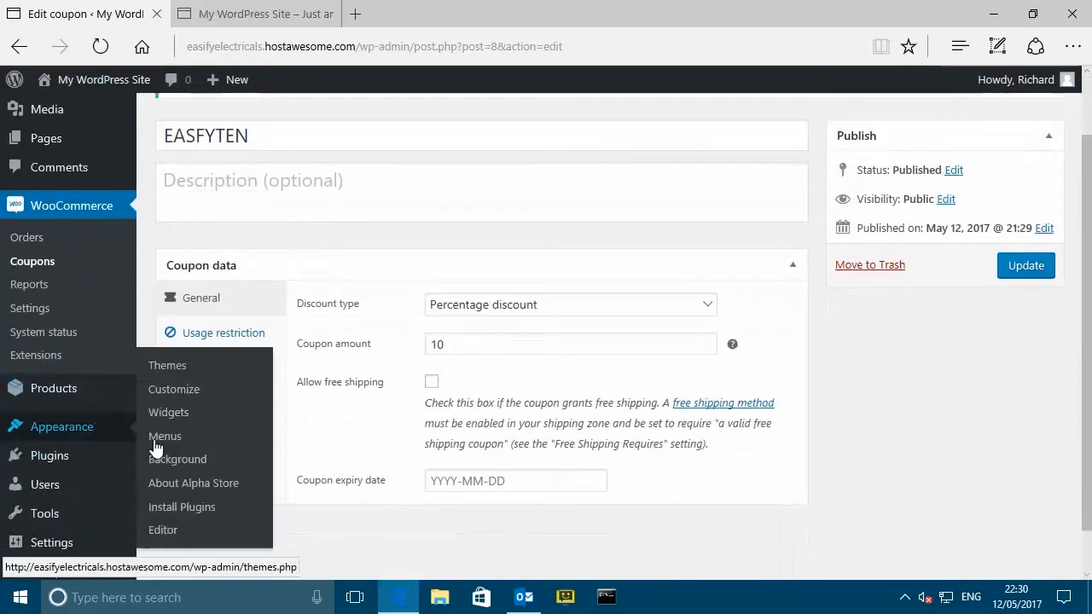
pyautogui.scroll(-1, 128, 477)
# - Return to Settings > Easify Settings and show the Coupons options
pyautogui.moveTo(115, 493)
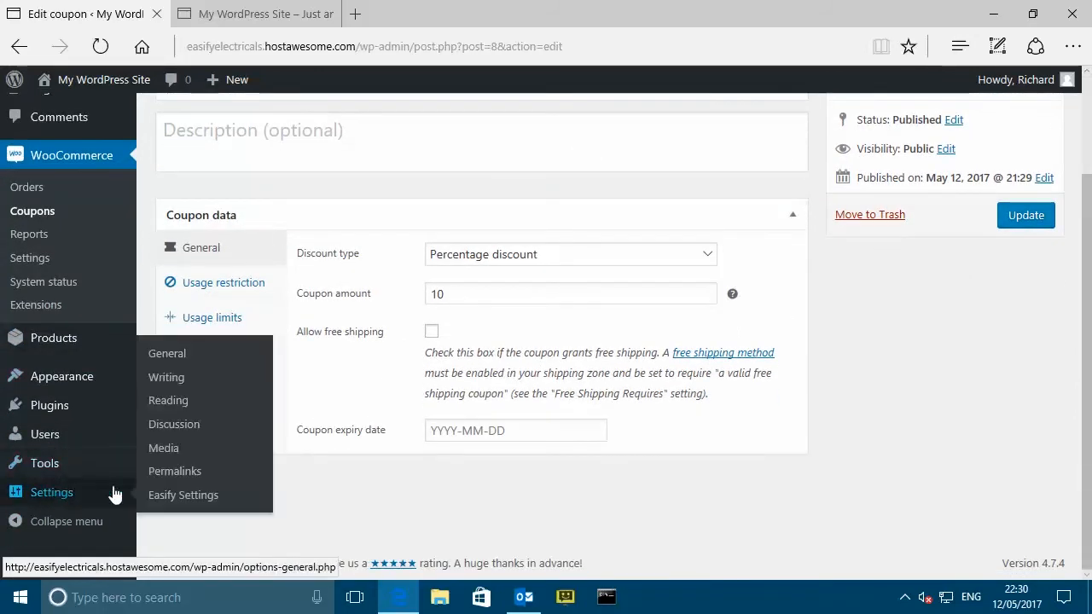
pyautogui.click(198, 496)
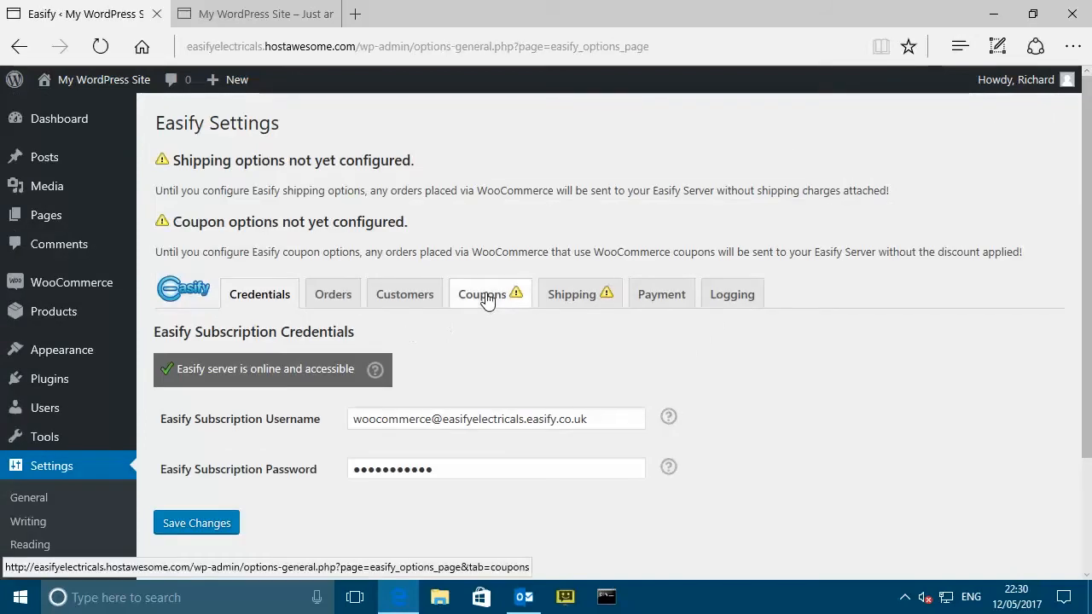
pyautogui.click(486, 299)
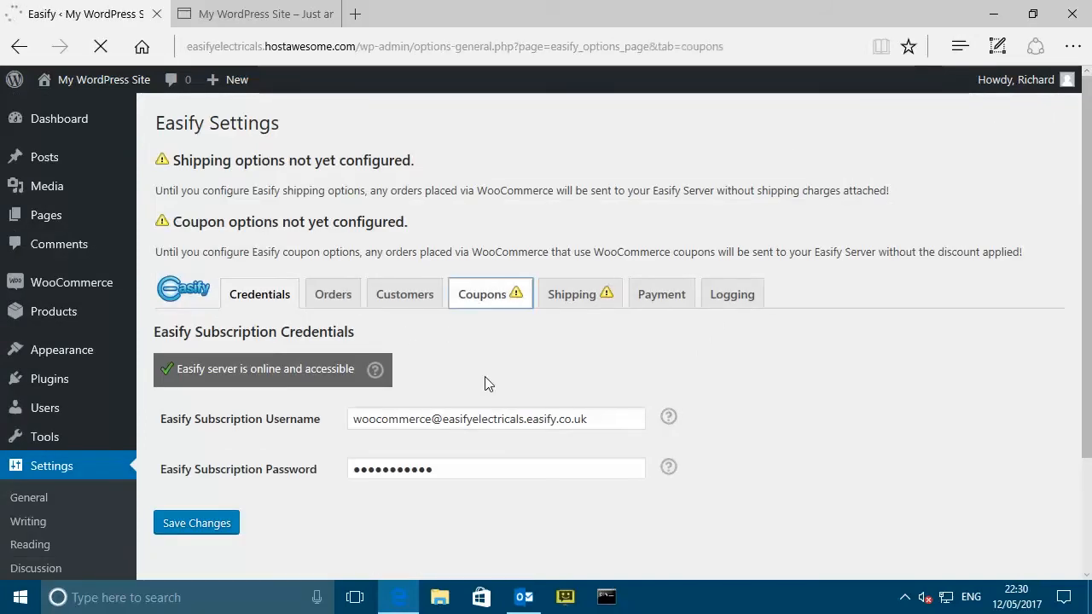
# - Check that the Easify Discount SKU field is still empty, then minimise Edge
pyautogui.click(444, 433)
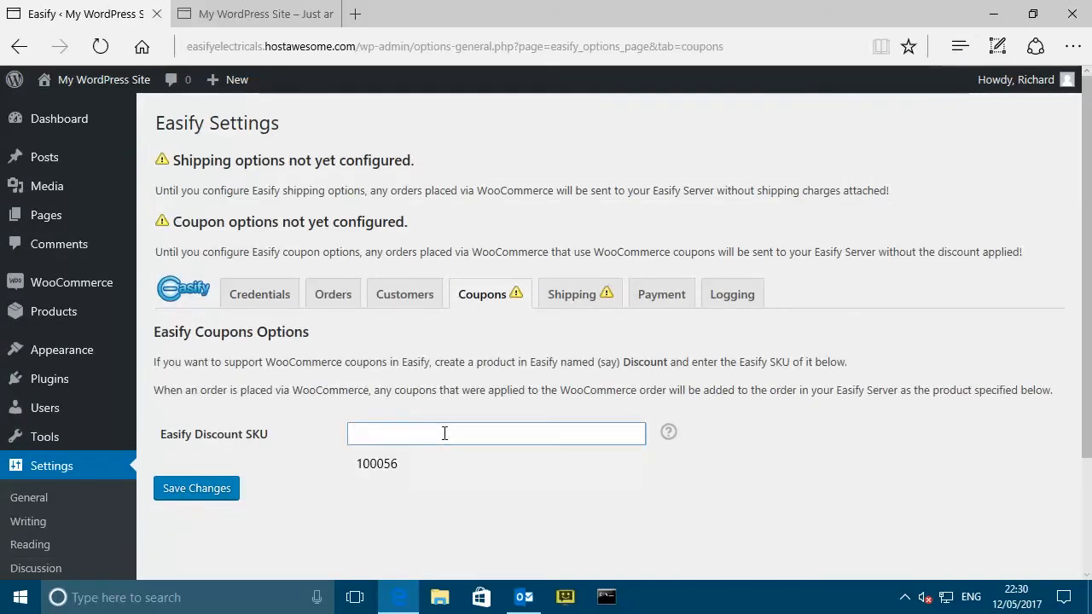
pyautogui.click(437, 415)
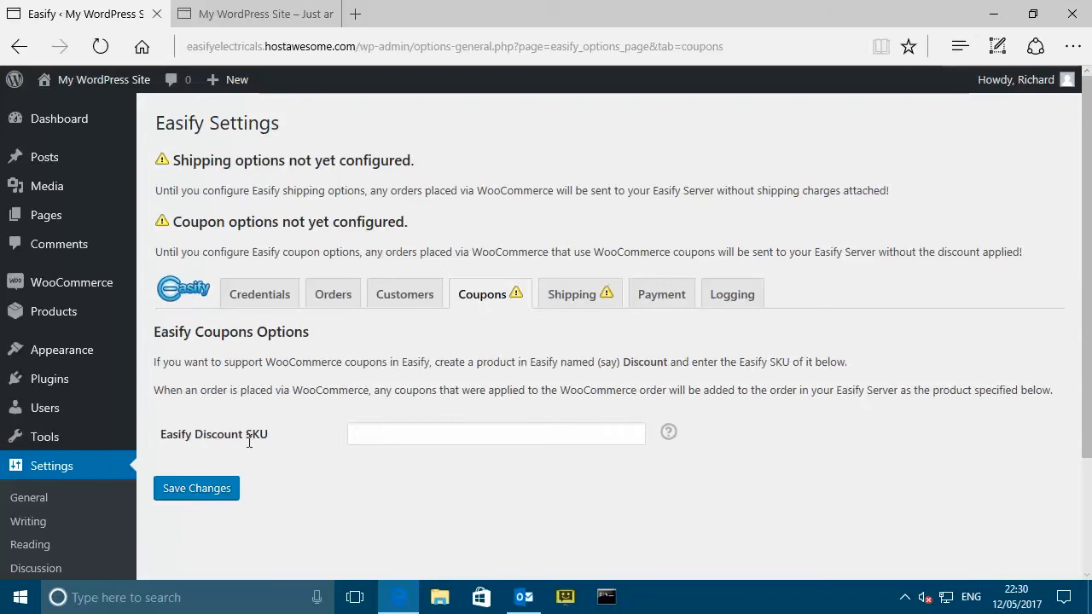
pyautogui.moveTo(245, 437); pyautogui.dragTo(263, 437)
pyautogui.click(404, 432)
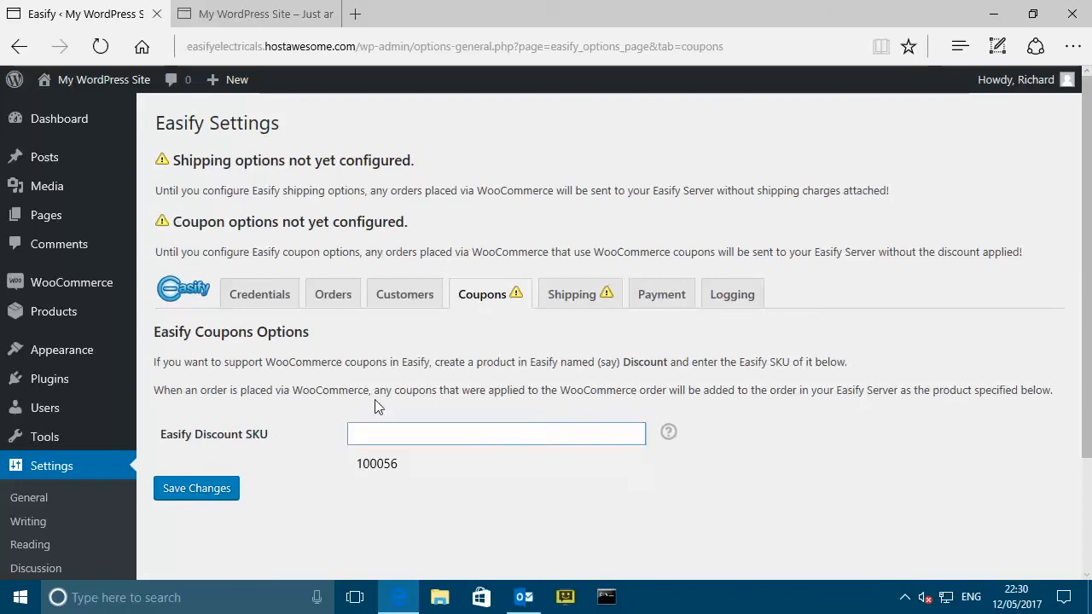
pyautogui.click(375, 401)
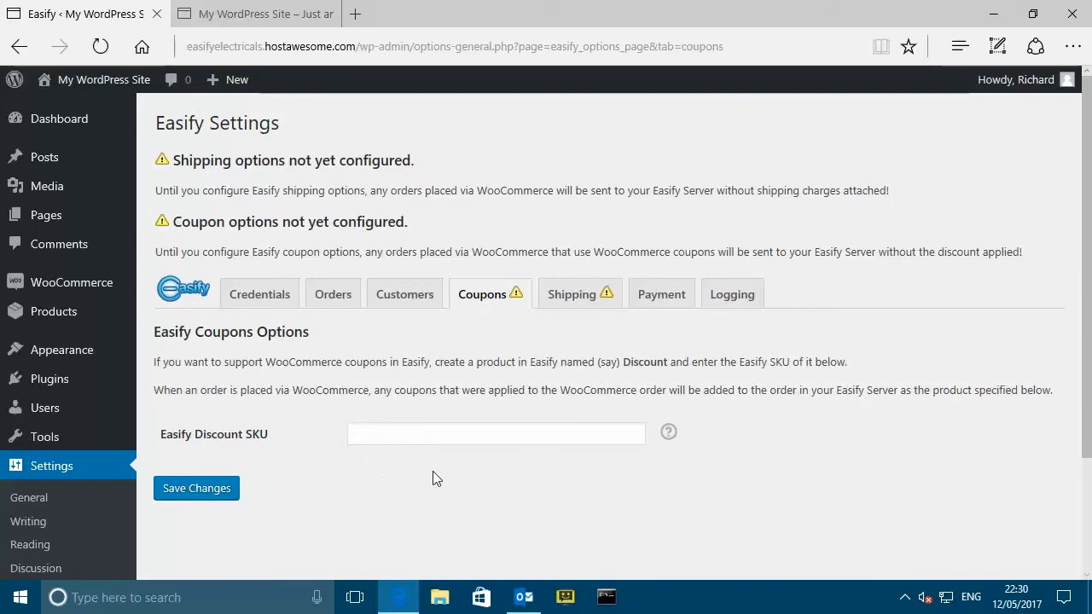
pyautogui.click(992, 14)
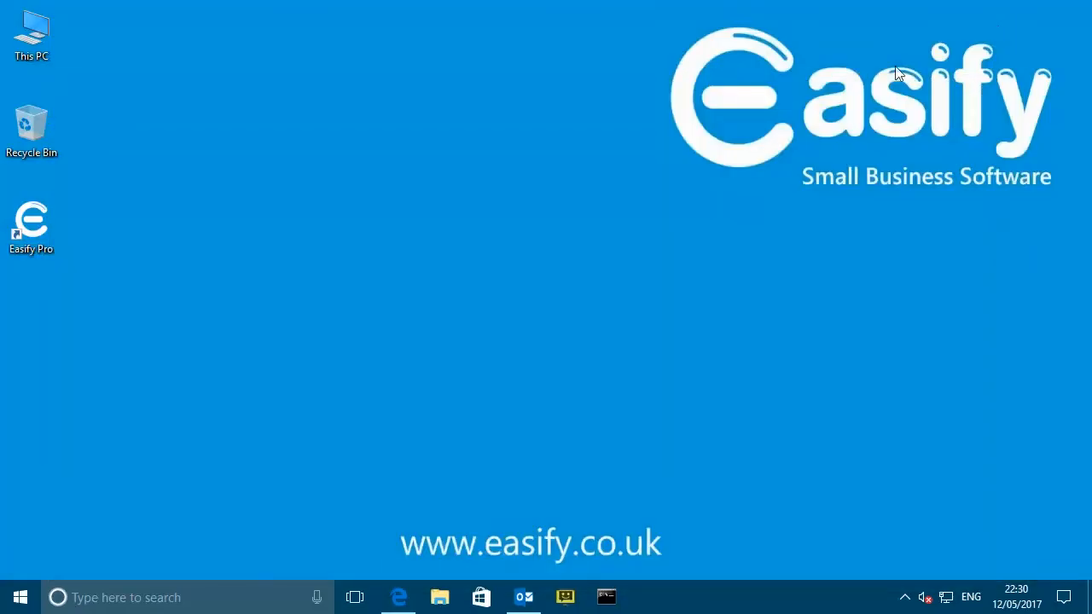
# - Launch Easify Pro and log in as Administrator to the Easify Demo company
pyautogui.doubleClick(47, 221)
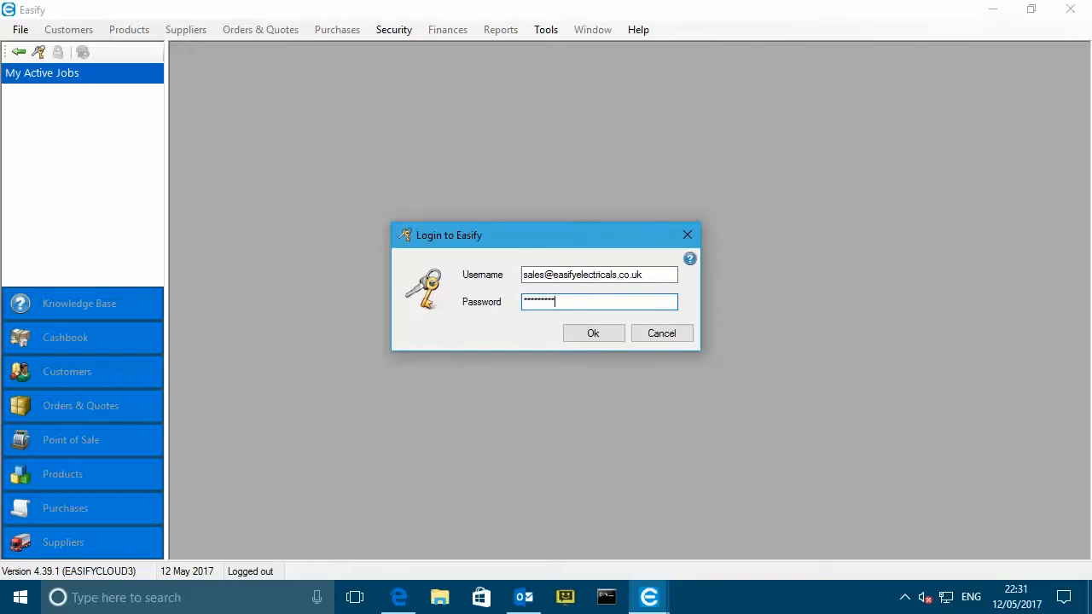
pyautogui.click(602, 332)
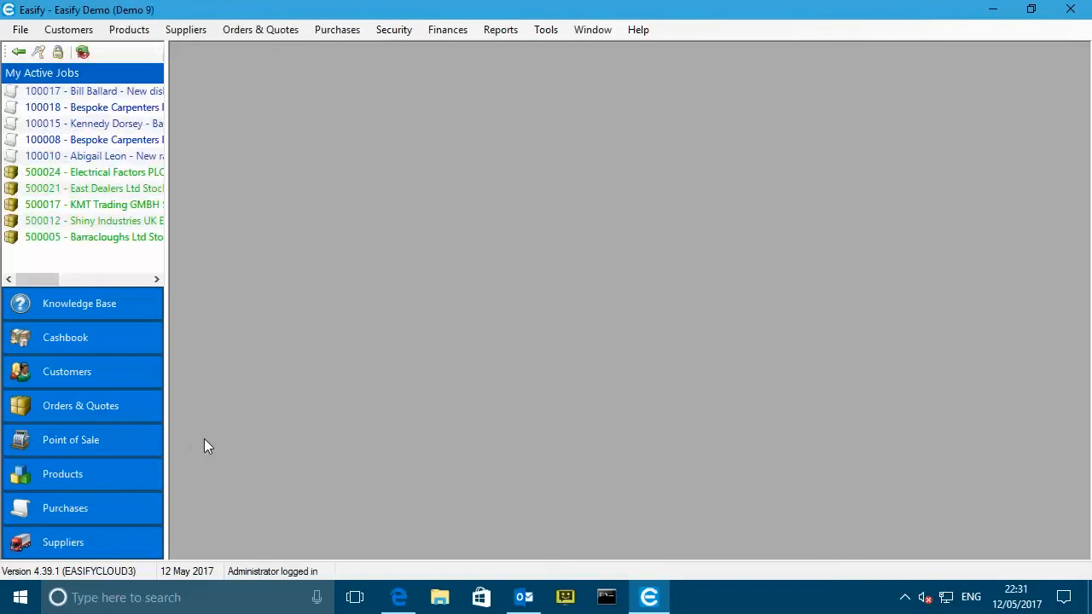
# - Open the Products list maximised, with the side navigation collapsed to icons
pyautogui.click(75, 479)
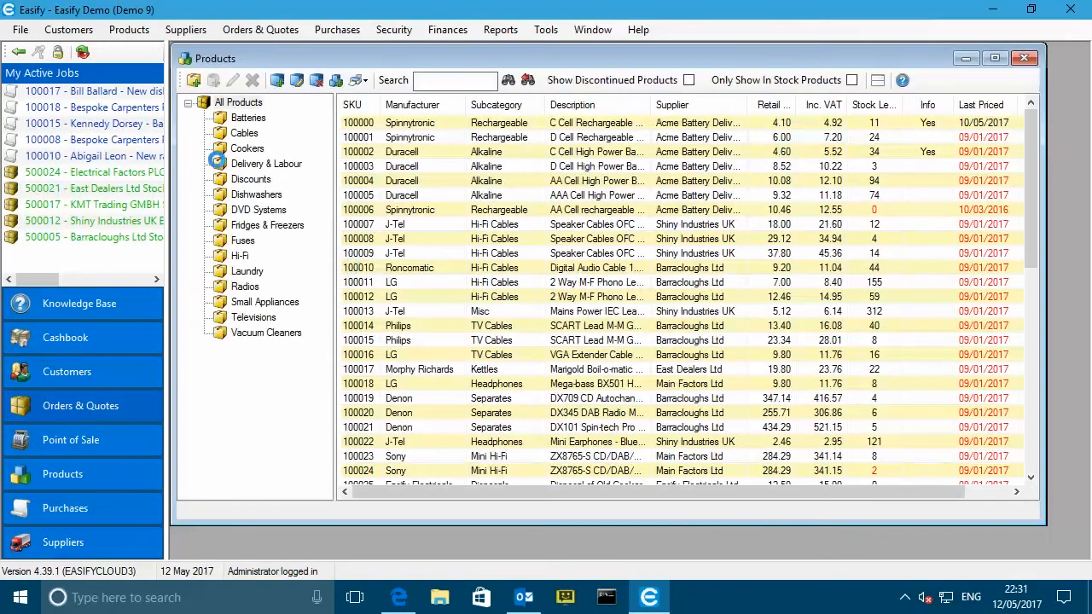
pyautogui.click(19, 53)
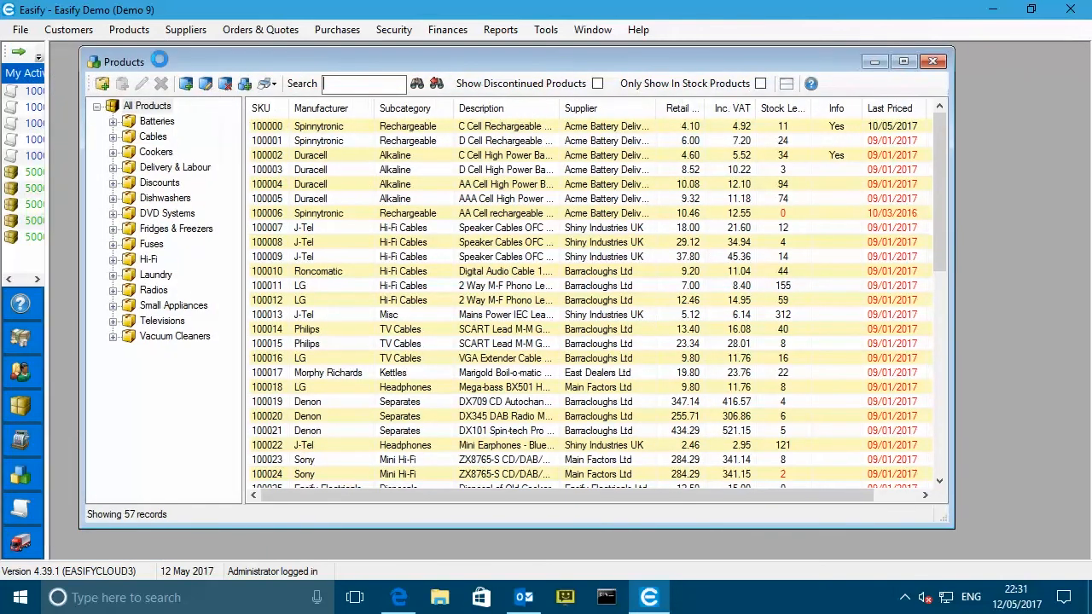
pyautogui.doubleClick(144, 58)
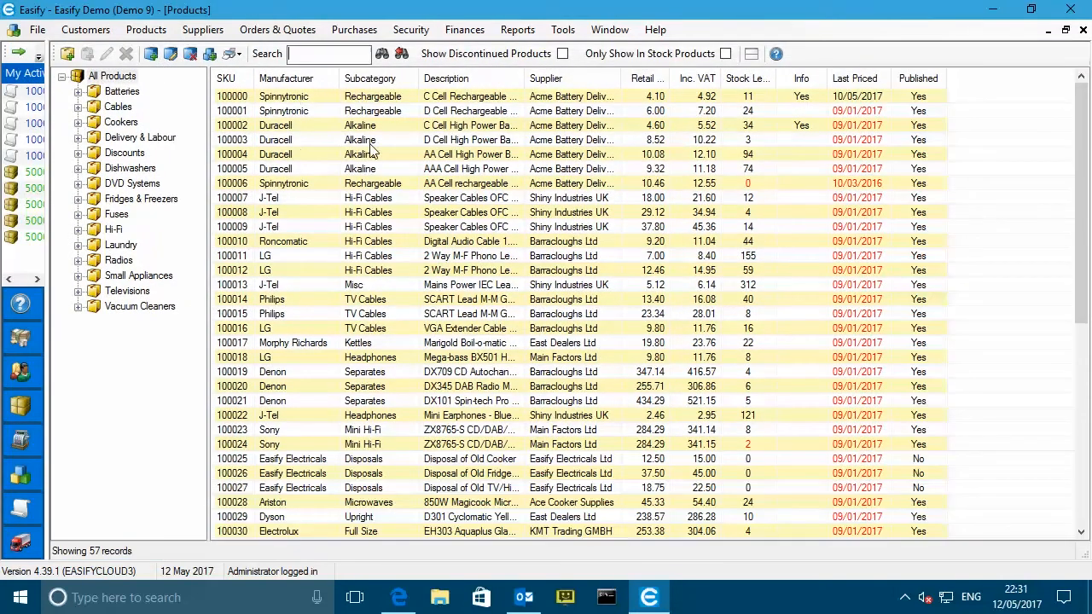
# - Browse the Batteries and Cables categories, then select the Discounts subcategory under Discounts
pyautogui.click(100, 80)
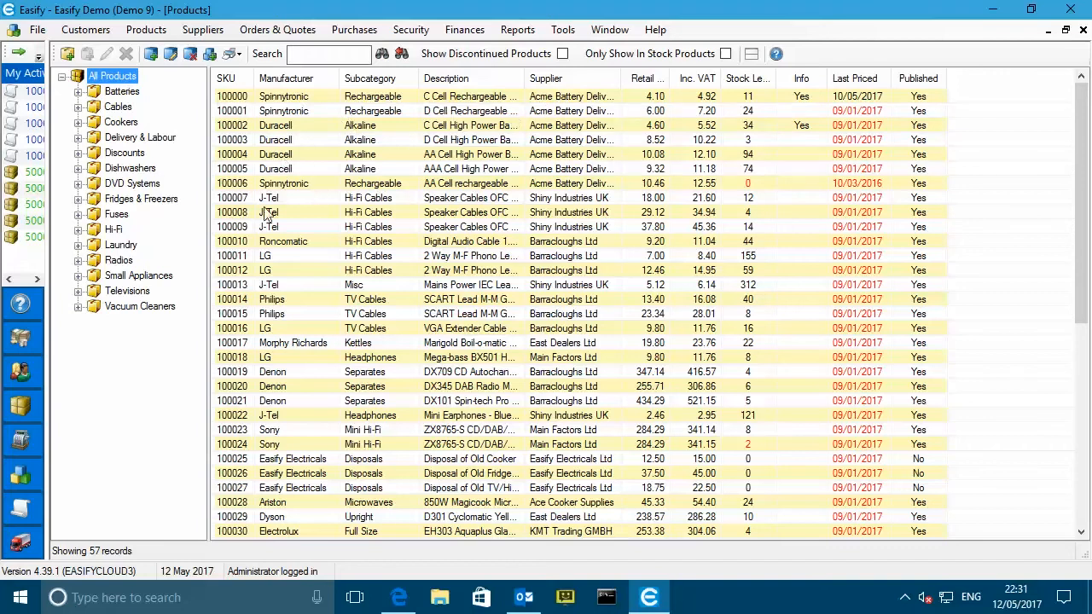
pyautogui.click(119, 91)
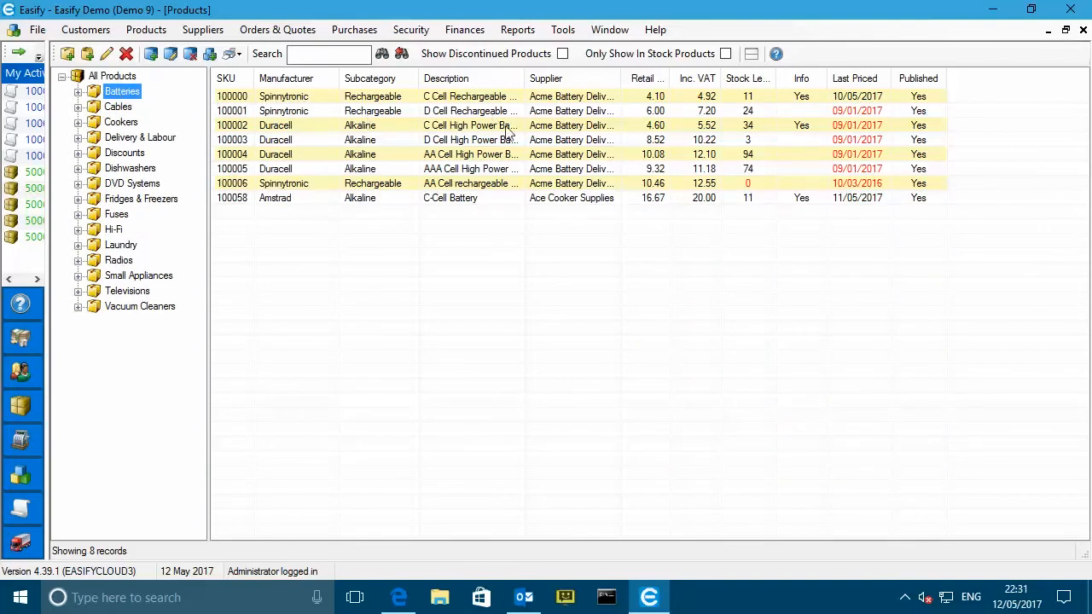
pyautogui.click(78, 92)
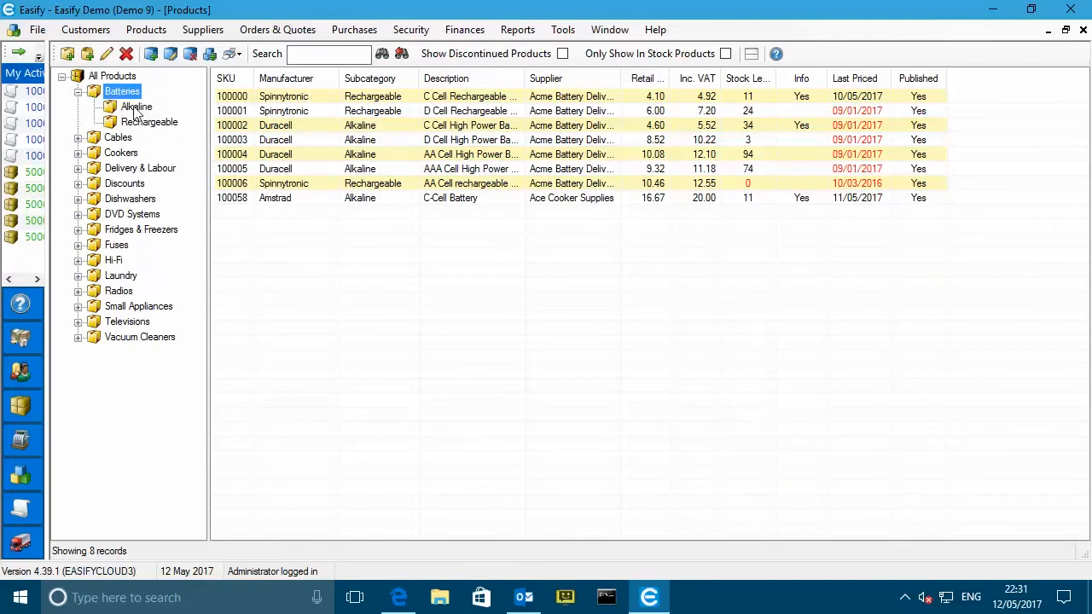
pyautogui.click(135, 107)
pyautogui.click(78, 138)
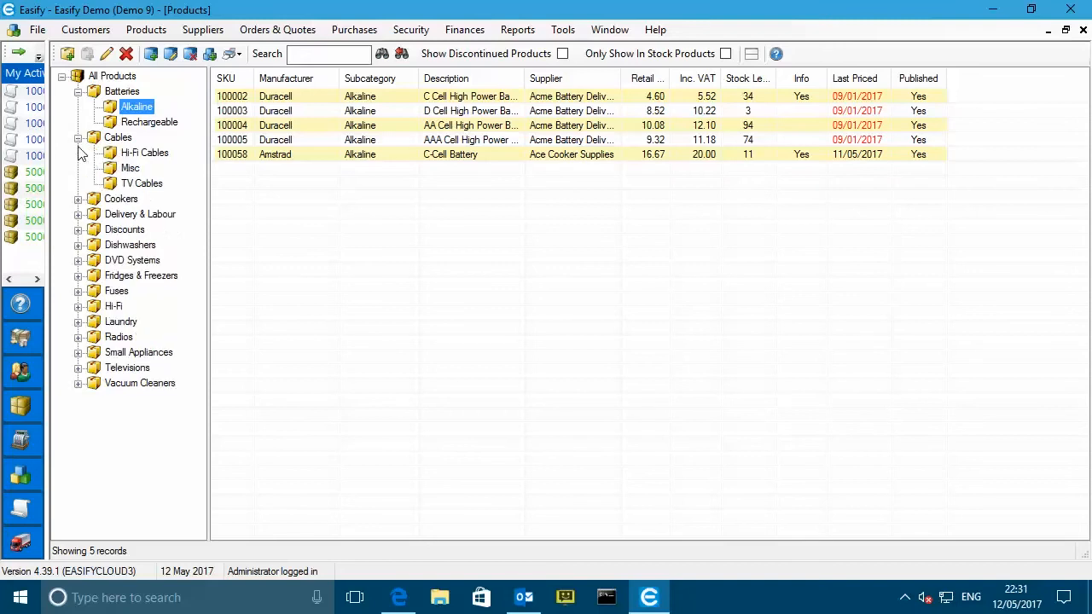
pyautogui.click(128, 154)
pyautogui.click(77, 139)
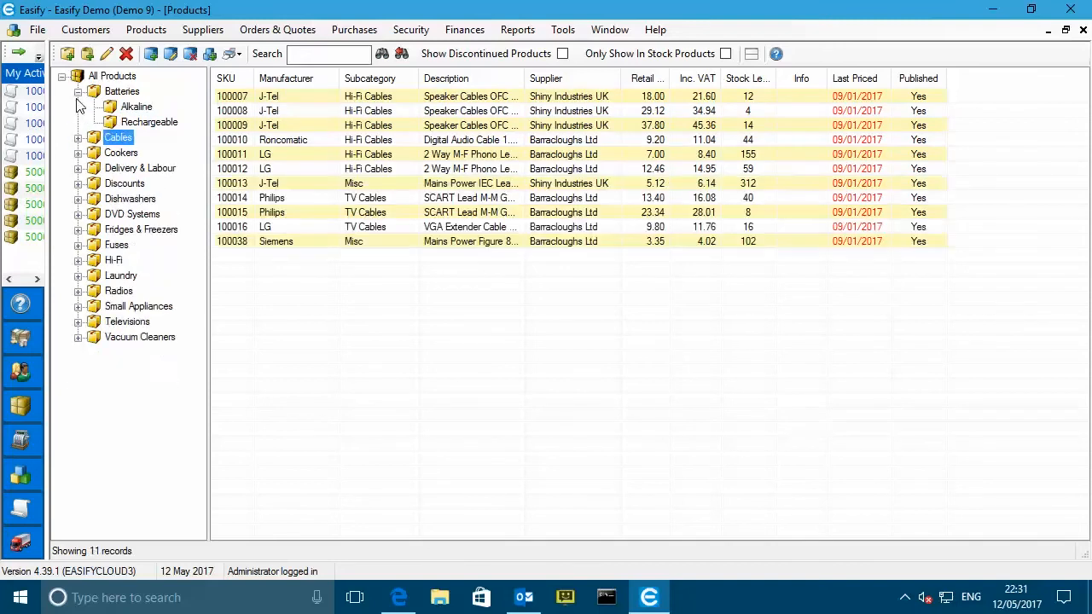
pyautogui.click(77, 91)
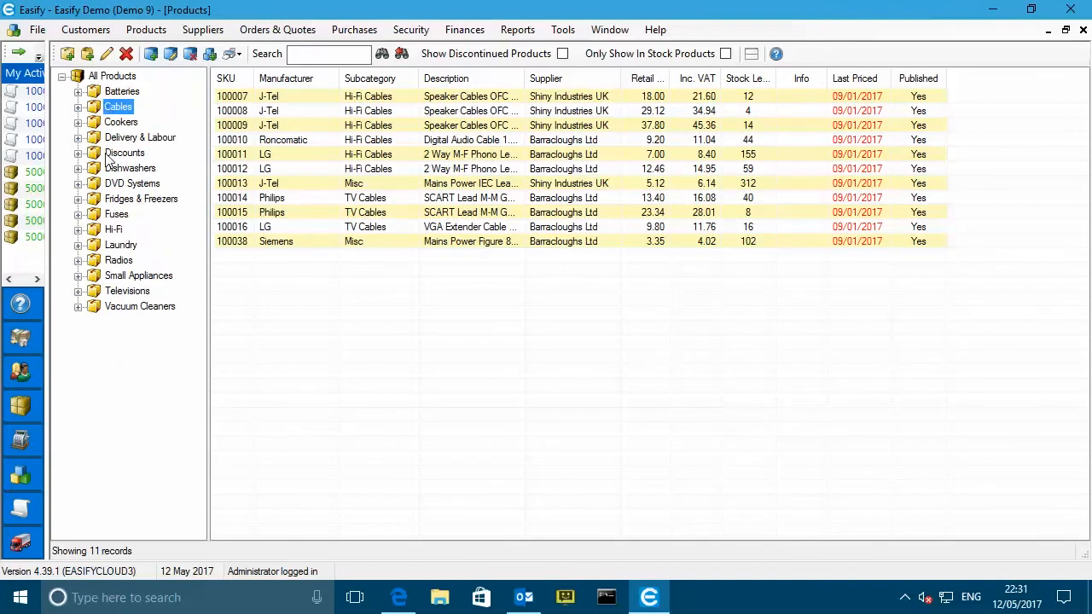
pyautogui.click(77, 152)
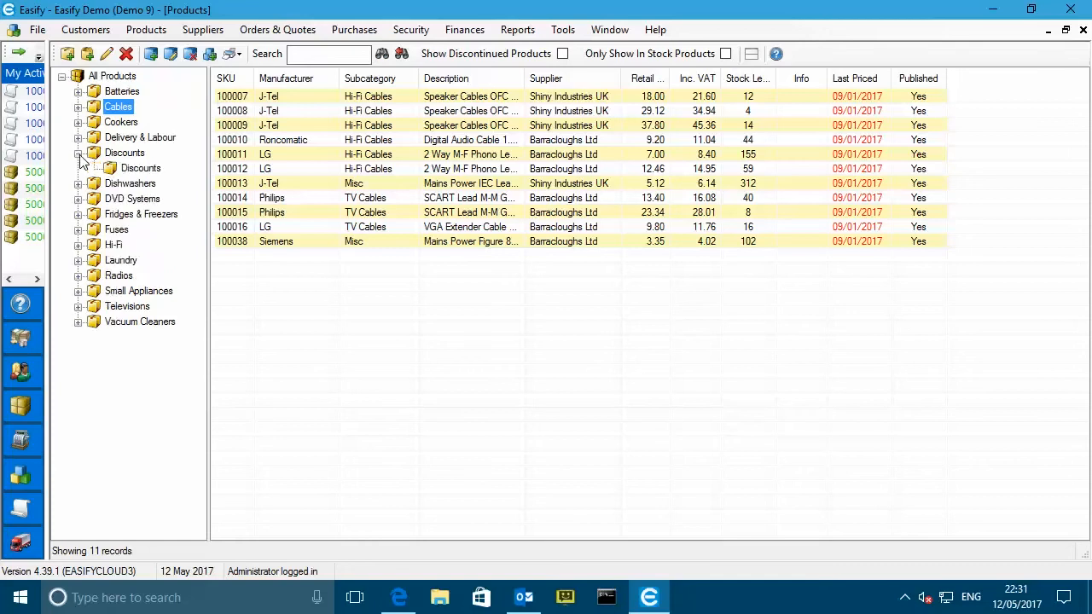
pyautogui.click(139, 169)
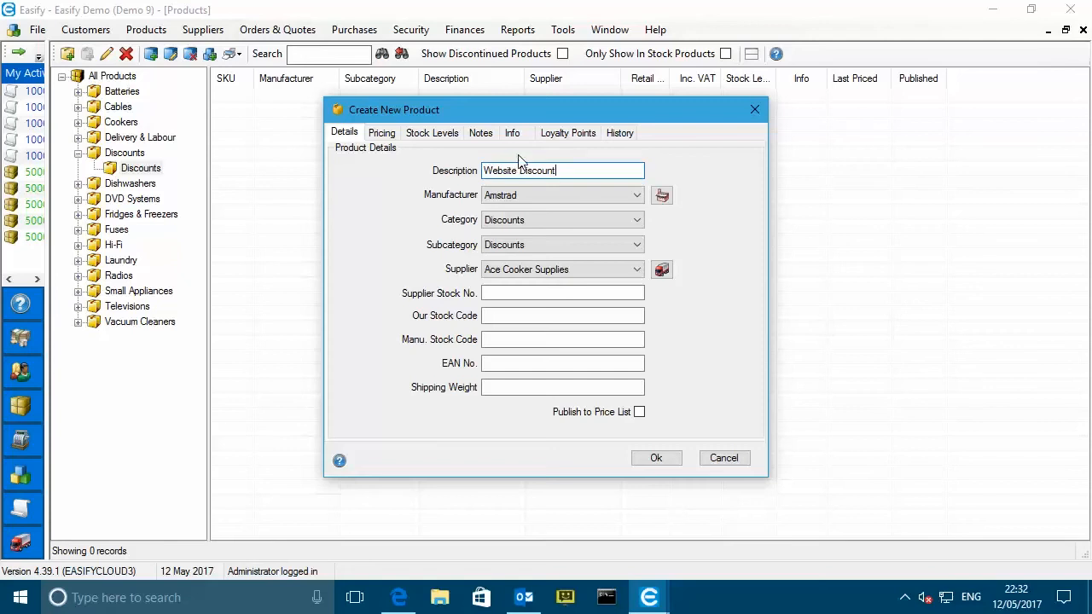
# - Set the Website Discount product's manufacturer to Easify Electricals and supplier to Easify Electricals Ltd
pyautogui.click(547, 194)
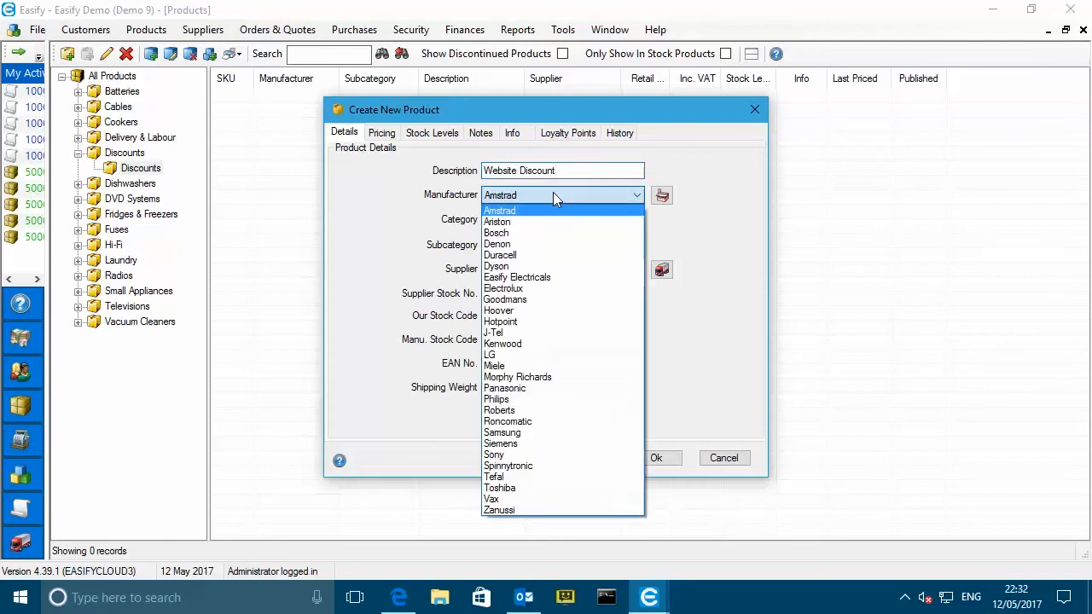
pyautogui.click(535, 277)
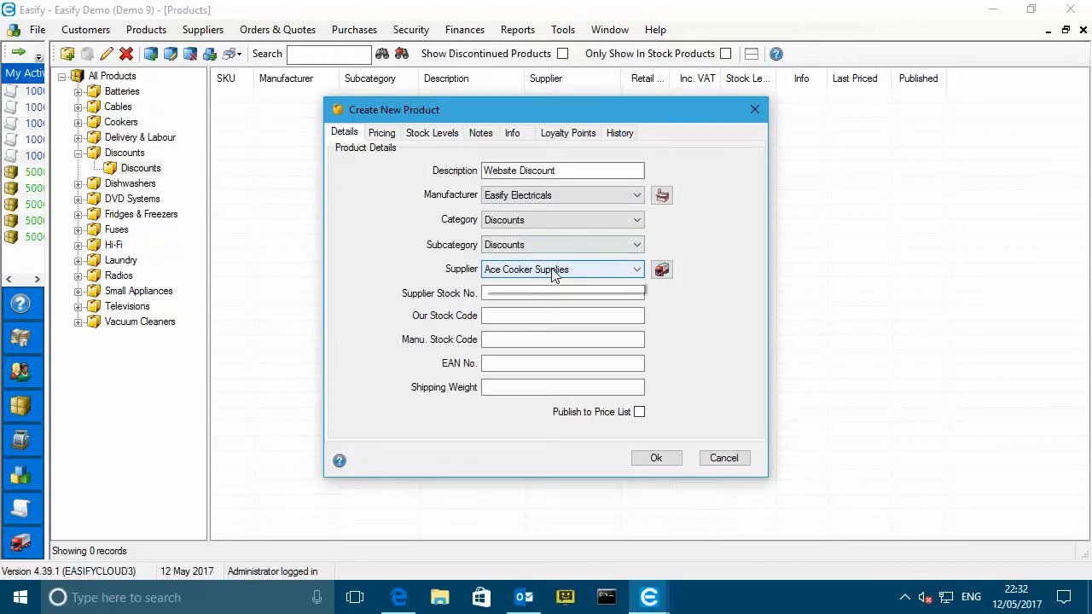
pyautogui.click(552, 270)
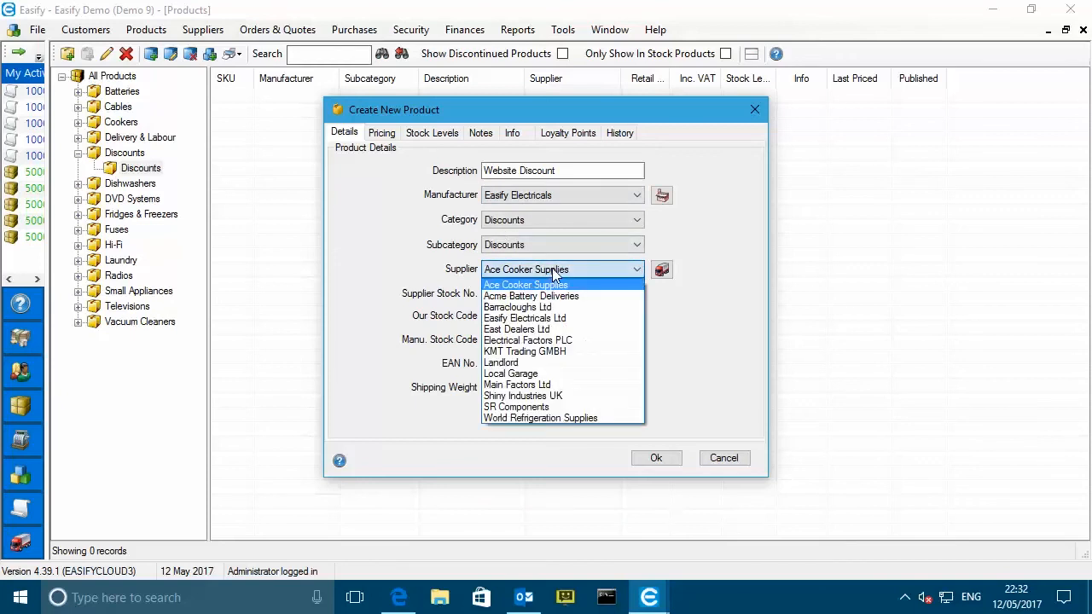
pyautogui.click(546, 321)
# - Set the cost to 0.01, save the product as SKU 100059, and return to WordPress
pyautogui.click(388, 136)
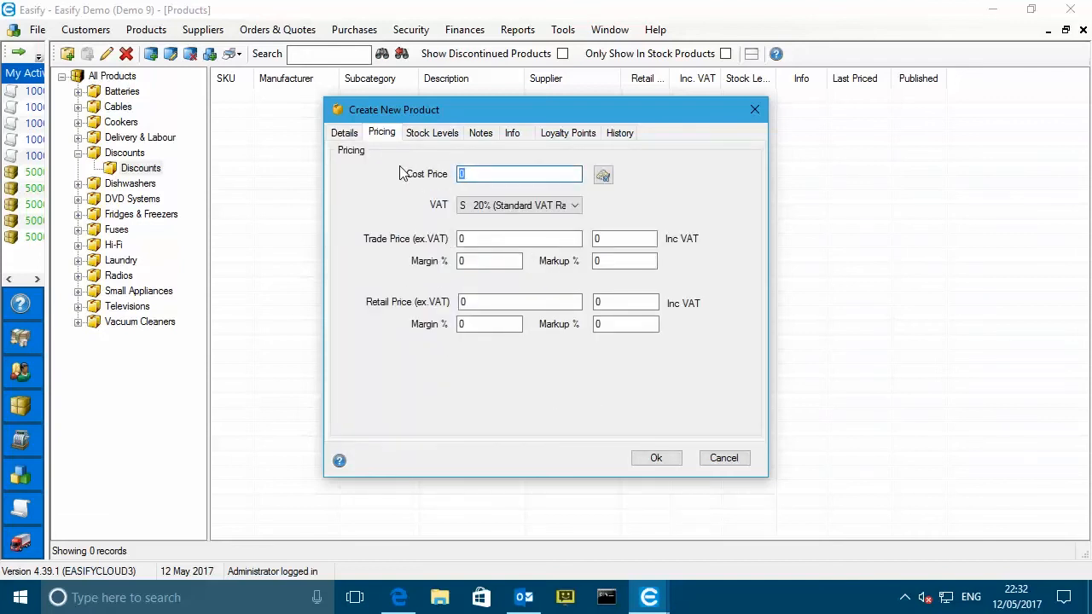
pyautogui.write('0.01')
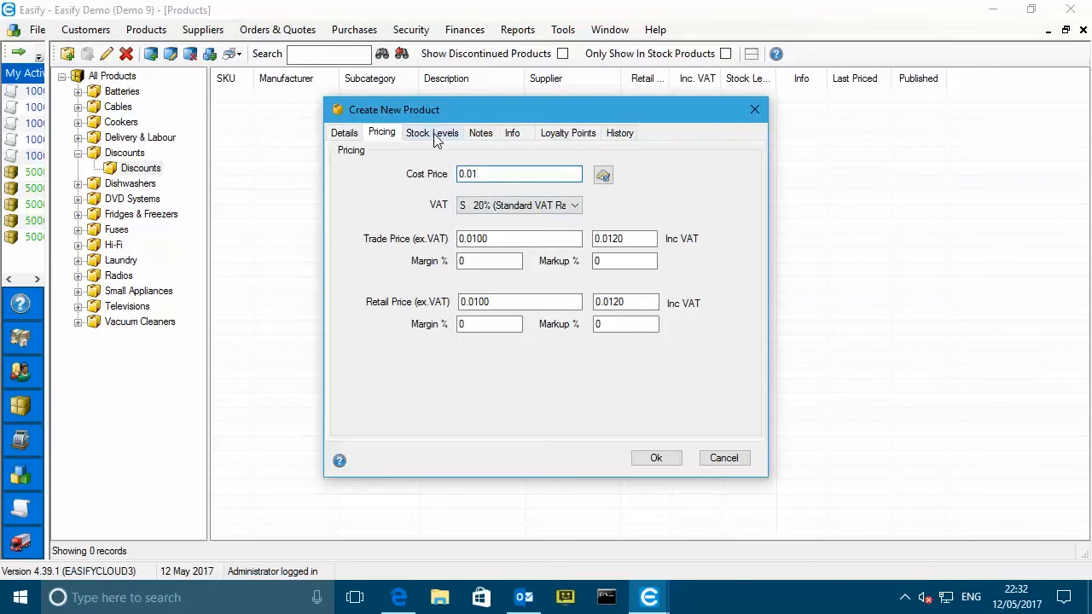
pyautogui.click(657, 458)
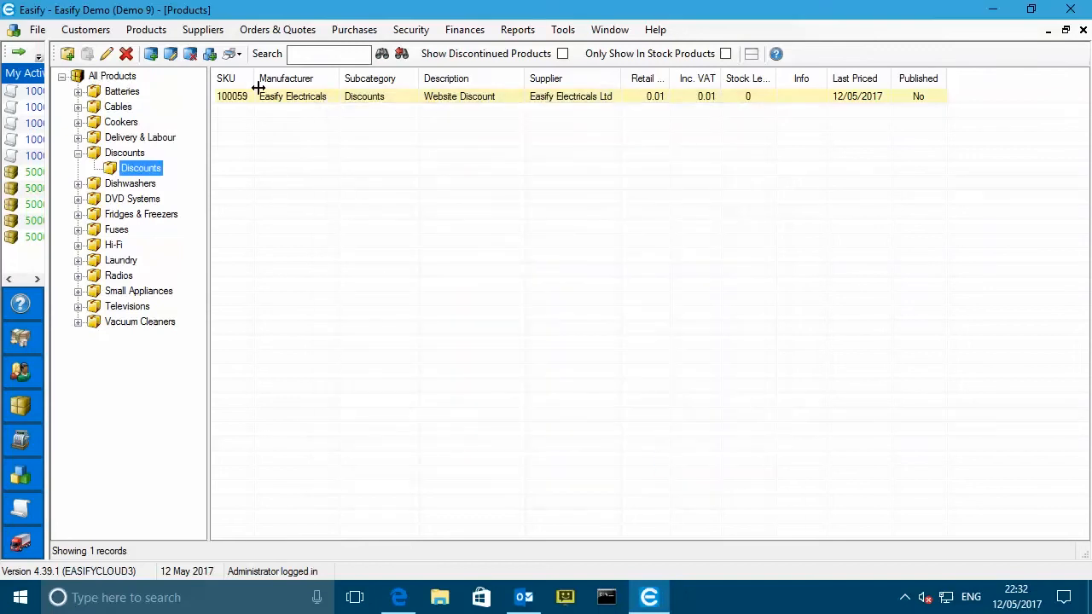
pyautogui.moveTo(258, 88); pyautogui.dragTo(264, 88)
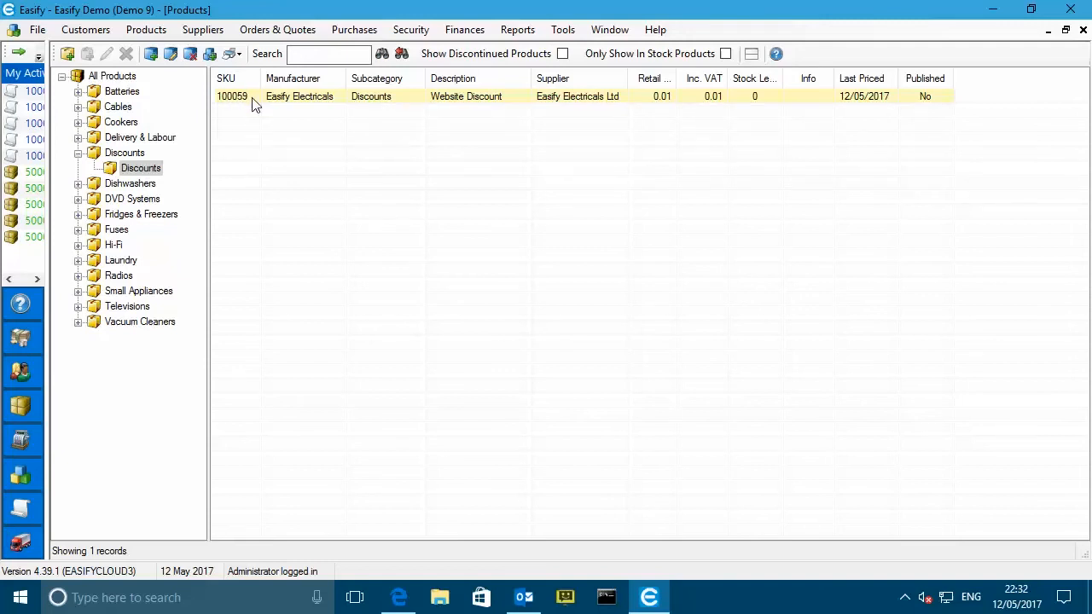
pyautogui.click(399, 597)
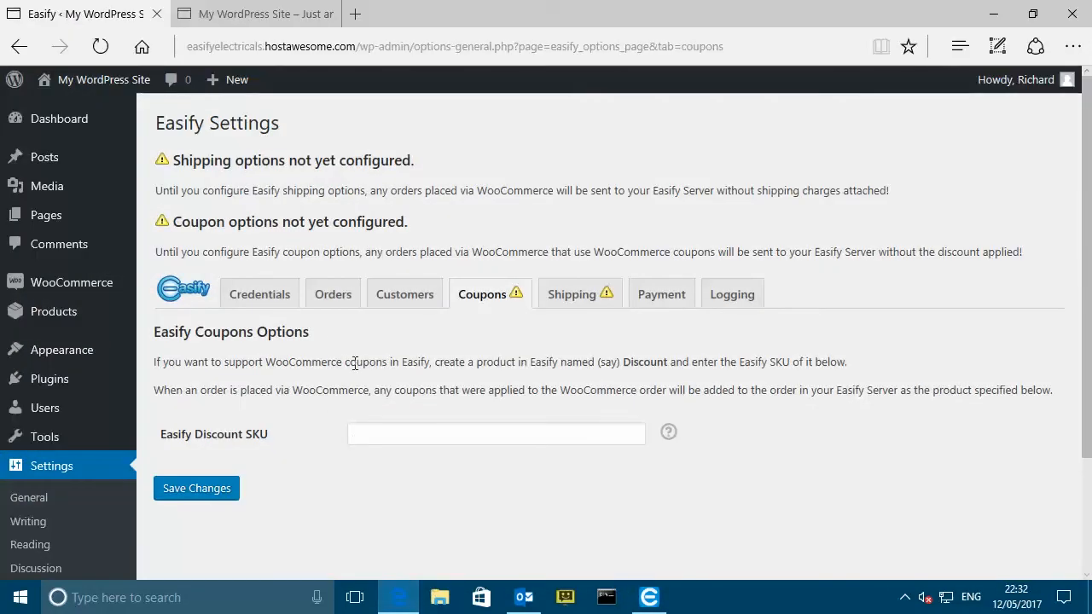
# - Save 100059 as the Easify Discount SKU and dismiss the Settings saved notice
pyautogui.click(392, 433)
pyautogui.write('10')
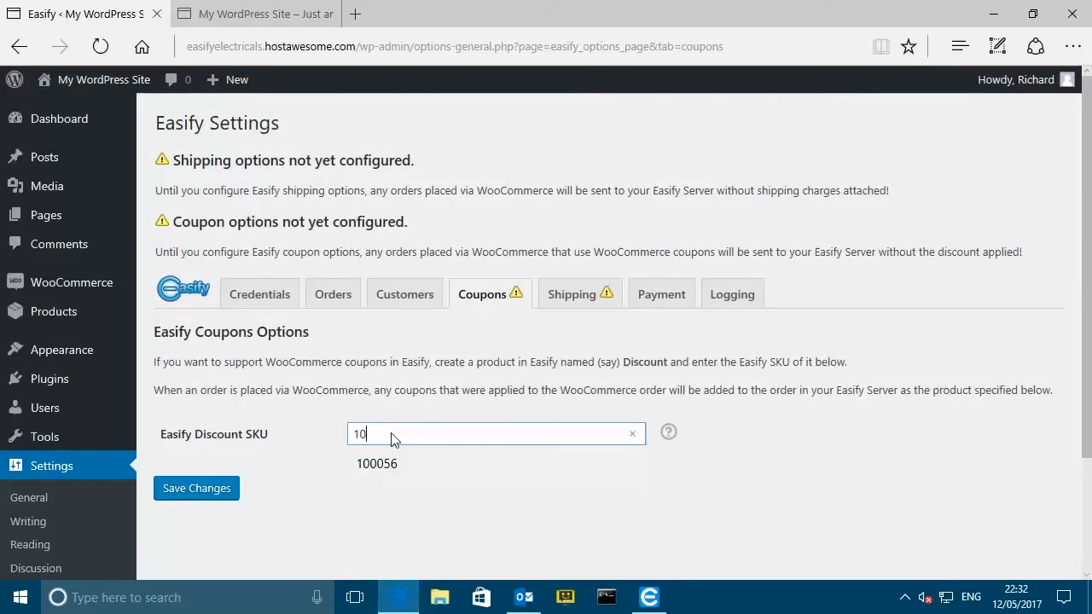
pyautogui.write('0059')
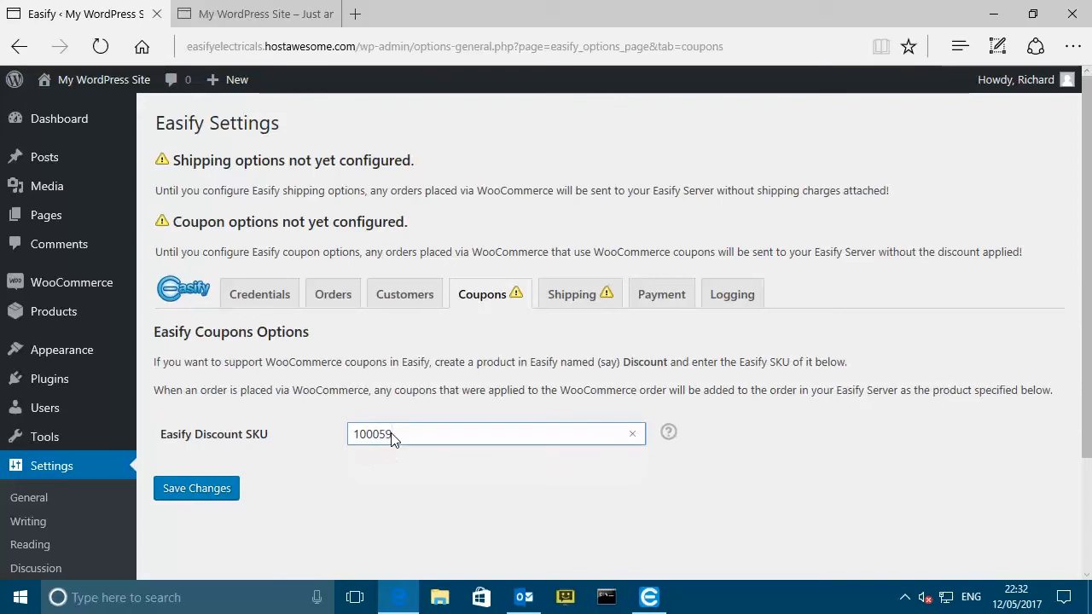
pyautogui.click(211, 493)
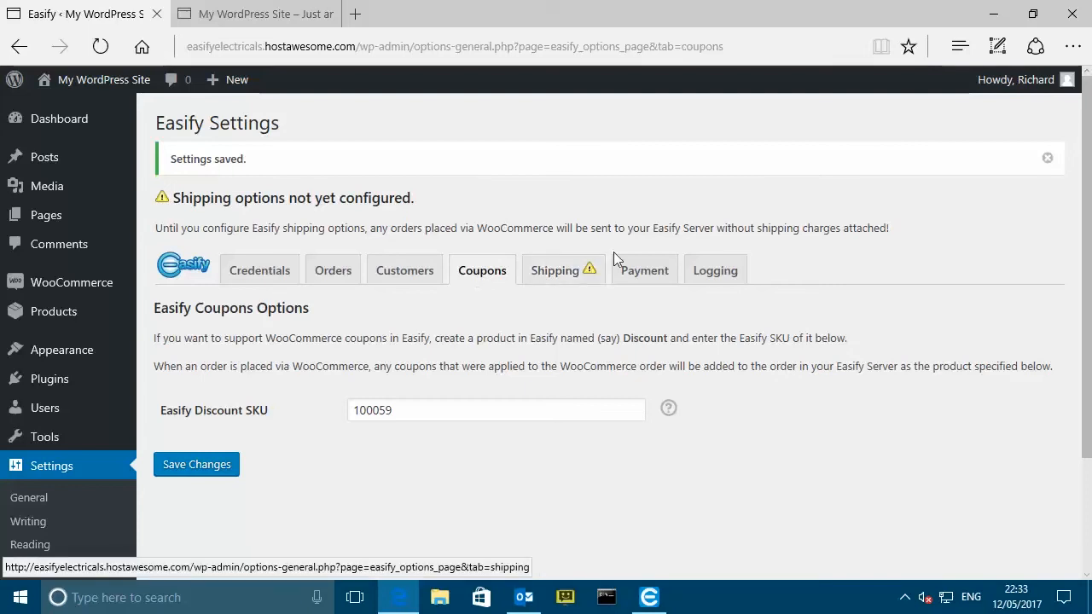
pyautogui.click(1047, 158)
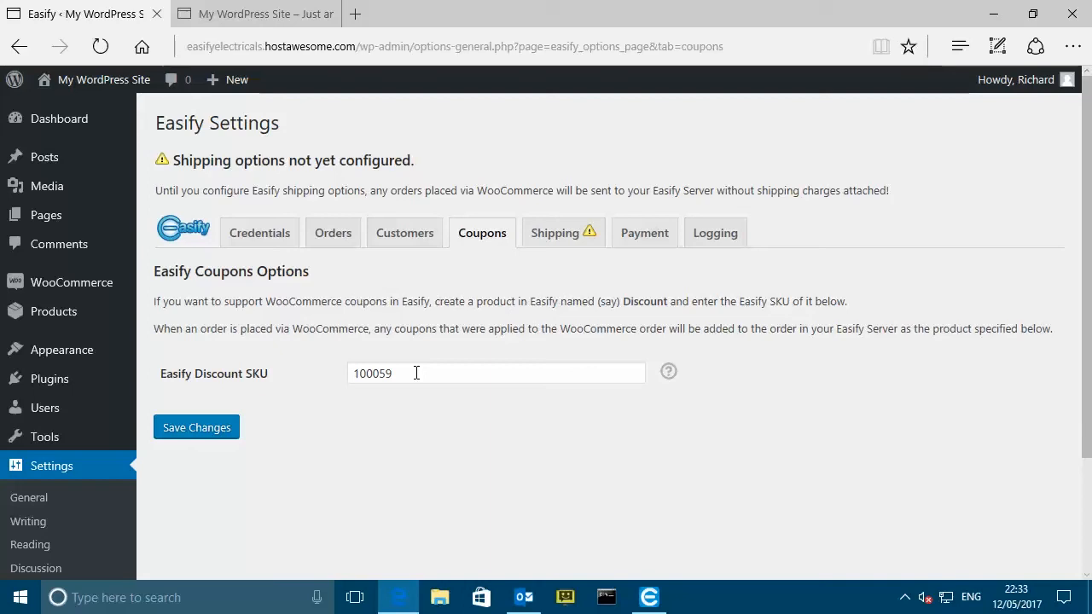
# - Open the Easify Shipping tab and scroll down to the empty Shipping Mapping table
pyautogui.click(559, 238)
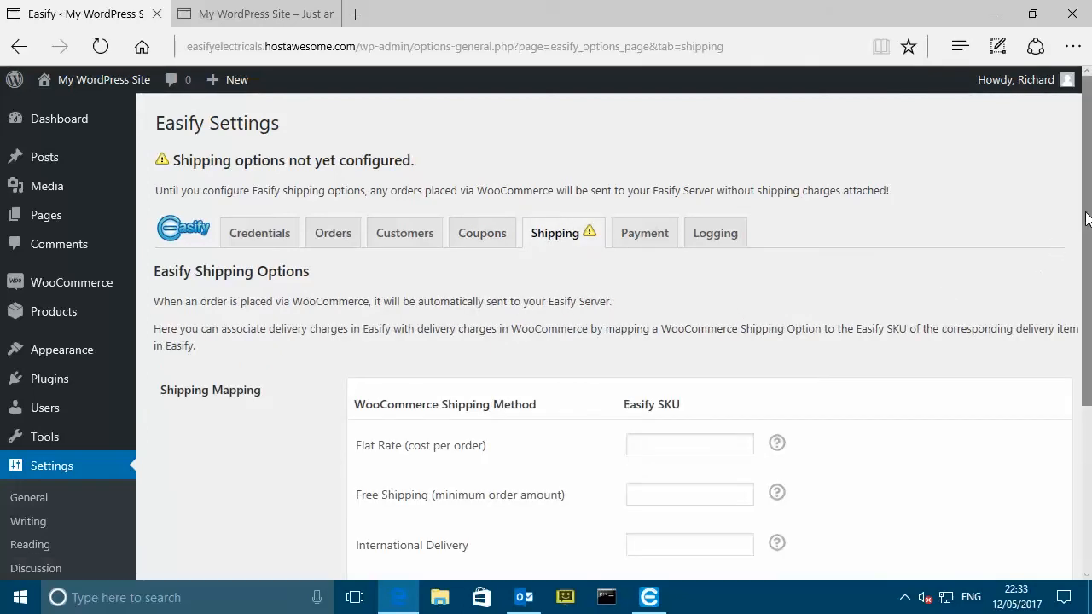
pyautogui.moveTo(1085, 230); pyautogui.dragTo(1081, 343)
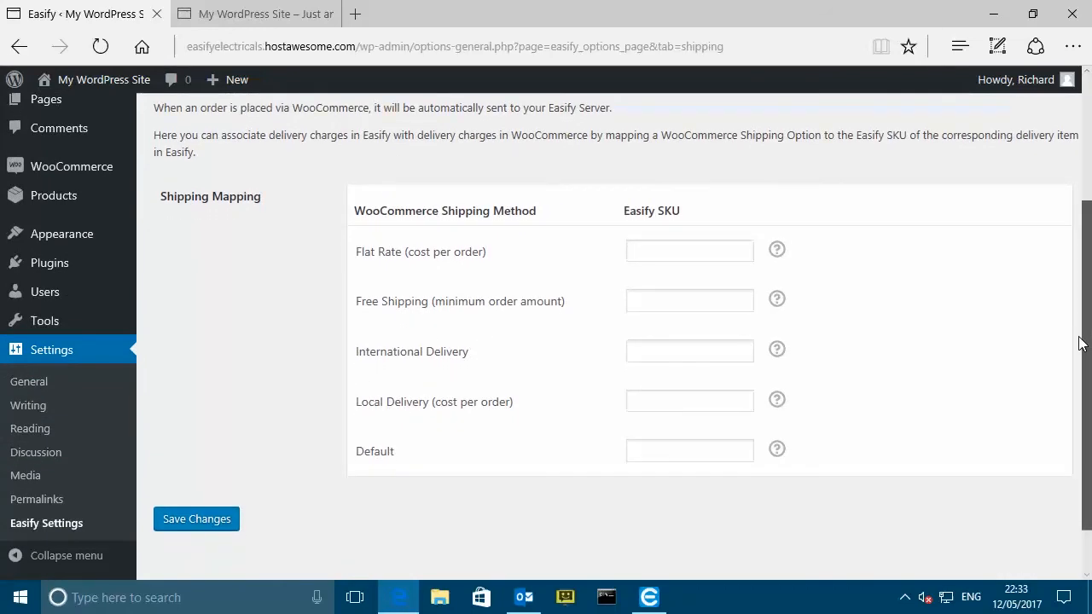
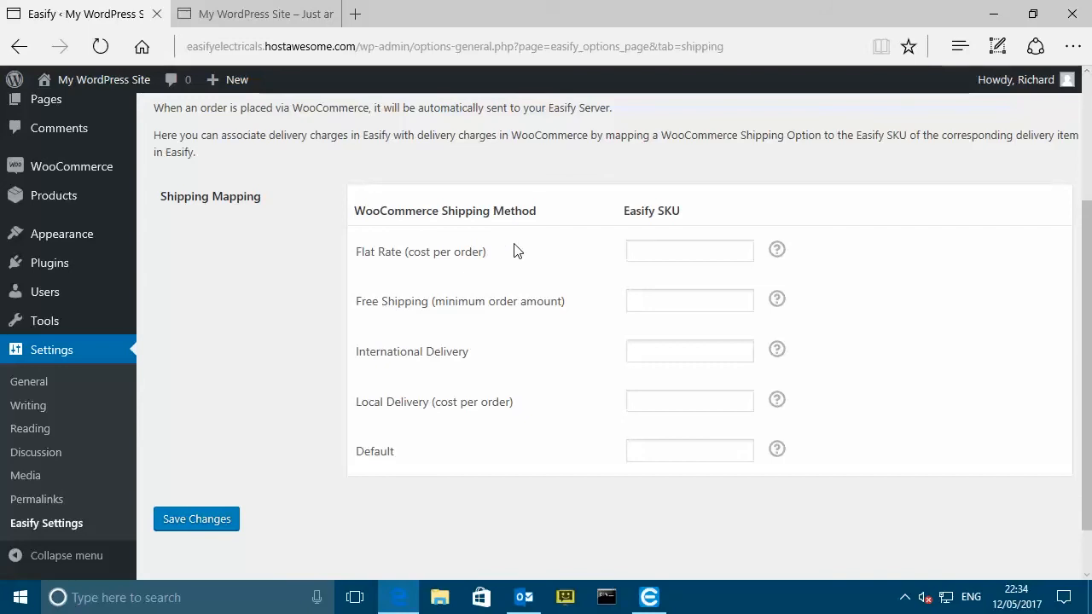
# - Show the Delivery & Labour > Delivery products with wider columns and start a new product there
pyautogui.click(650, 595)
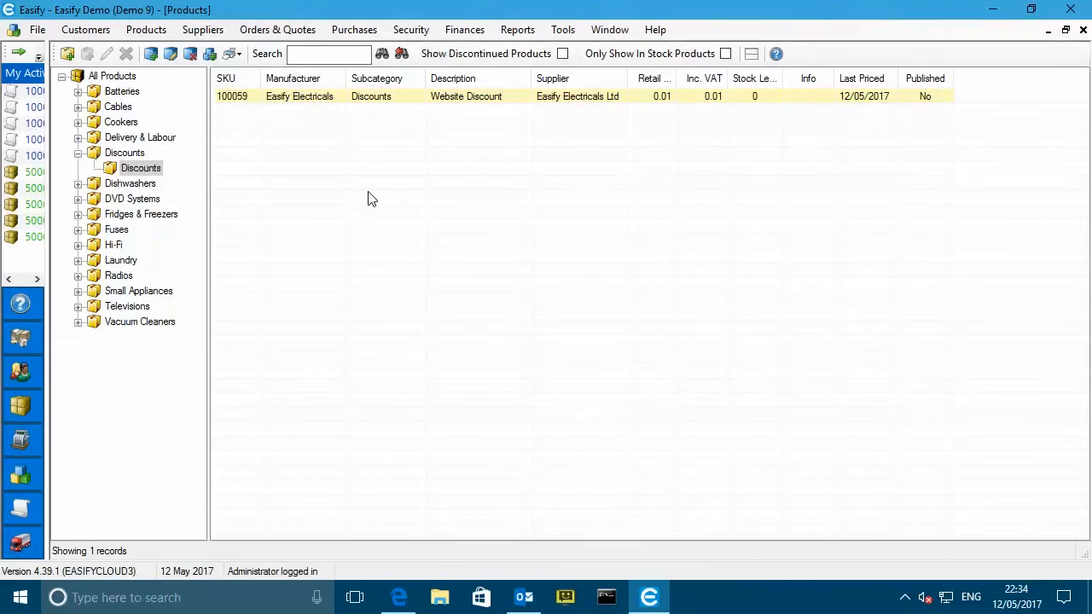
pyautogui.click(78, 153)
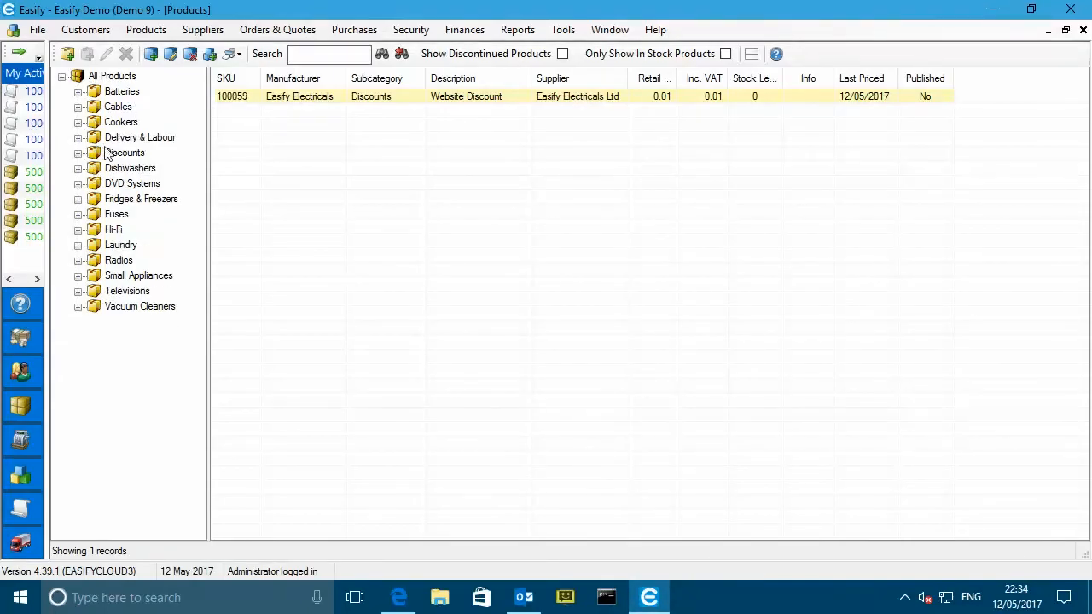
pyautogui.click(78, 138)
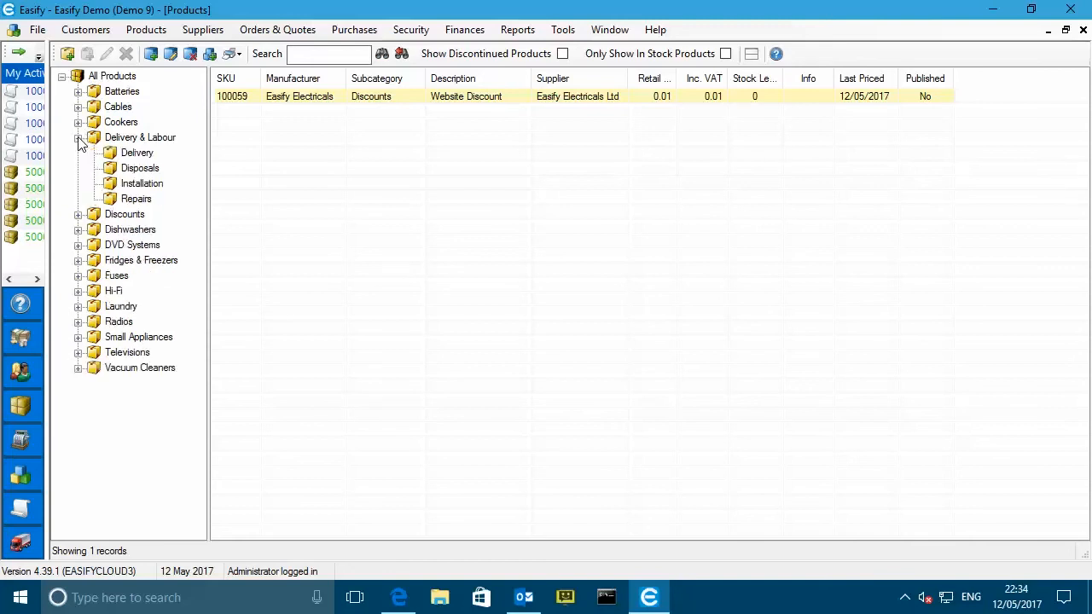
pyautogui.click(134, 152)
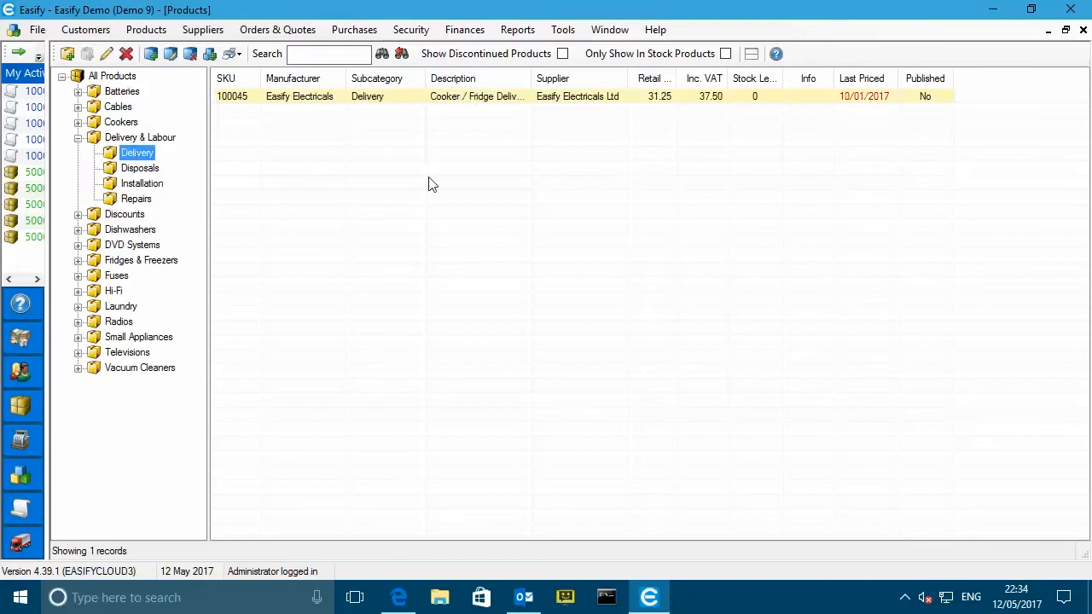
pyautogui.moveTo(530, 79); pyautogui.dragTo(600, 81)
pyautogui.moveTo(697, 80); pyautogui.dragTo(725, 84)
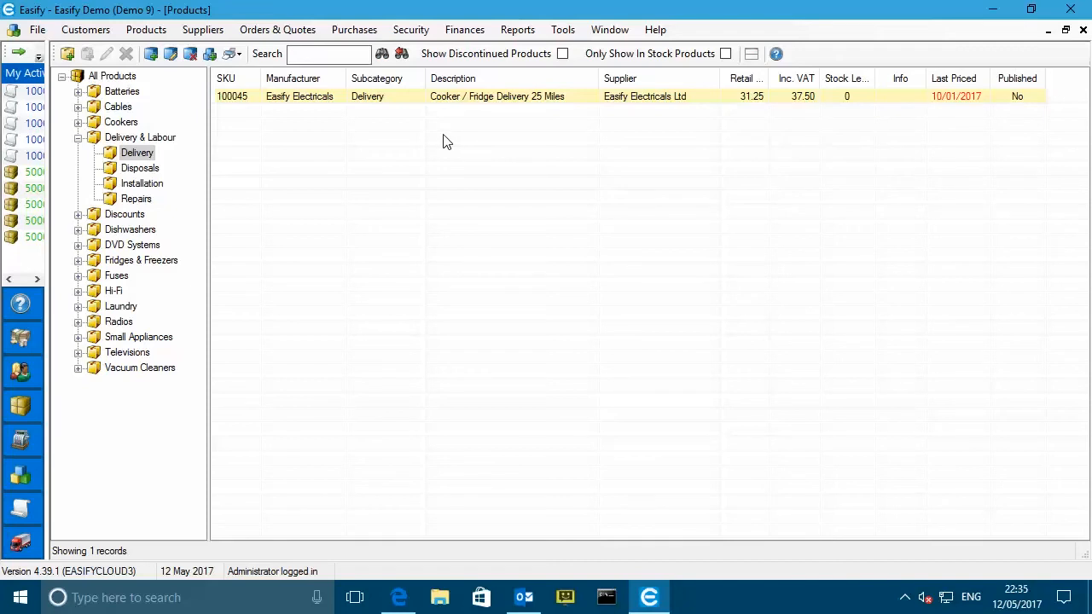
pyautogui.click(138, 153)
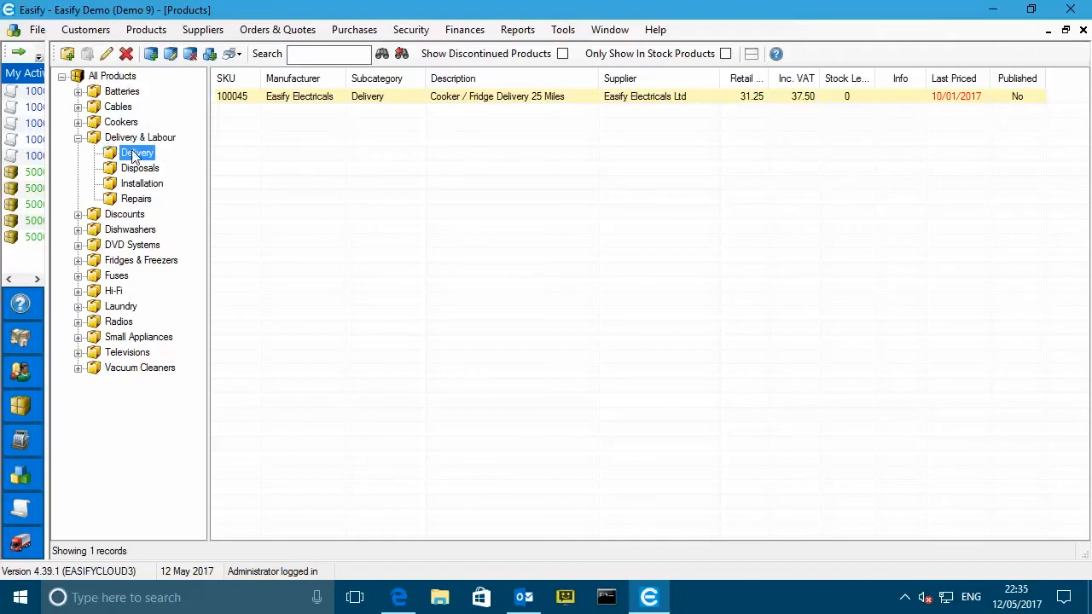
pyautogui.click(151, 54)
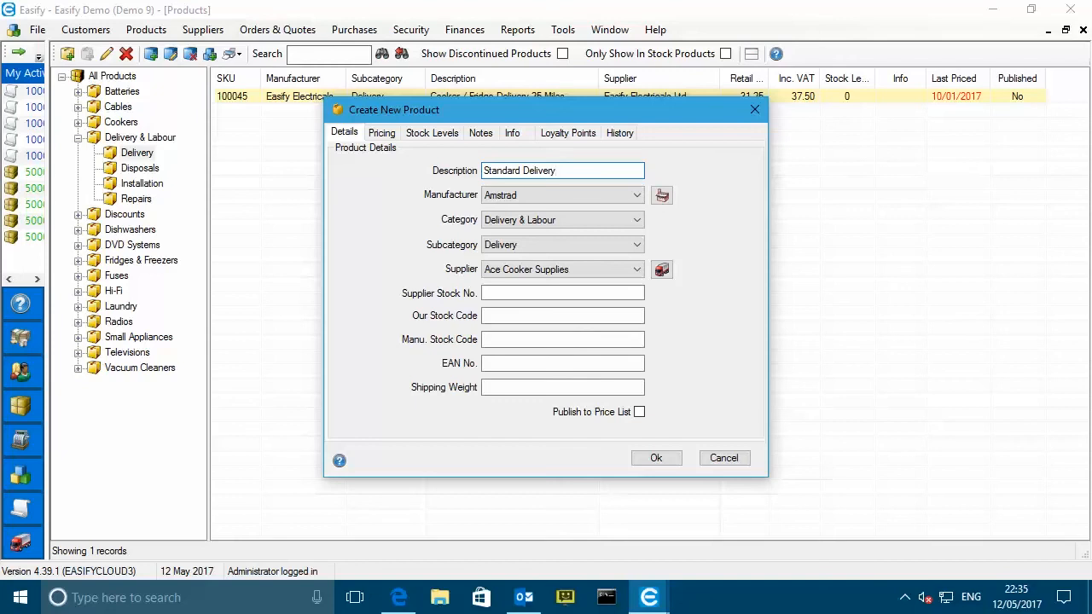
# - Save Standard Delivery with manufacturer Easify Electricals, supplier Easify Electricals Ltd and cost price 0.01
pyautogui.click(556, 189)
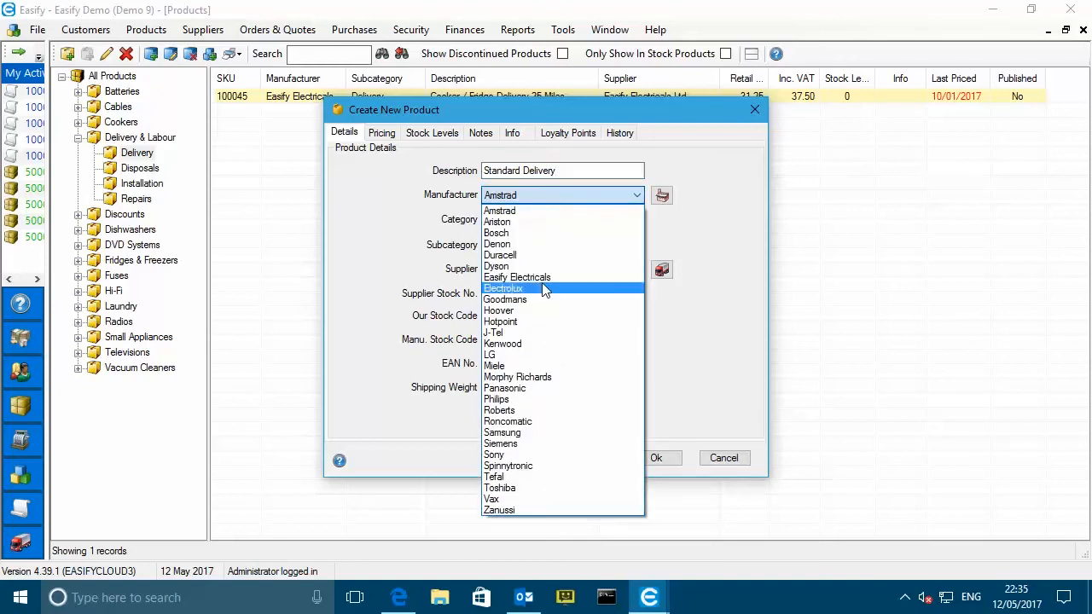
pyautogui.click(543, 278)
pyautogui.click(550, 273)
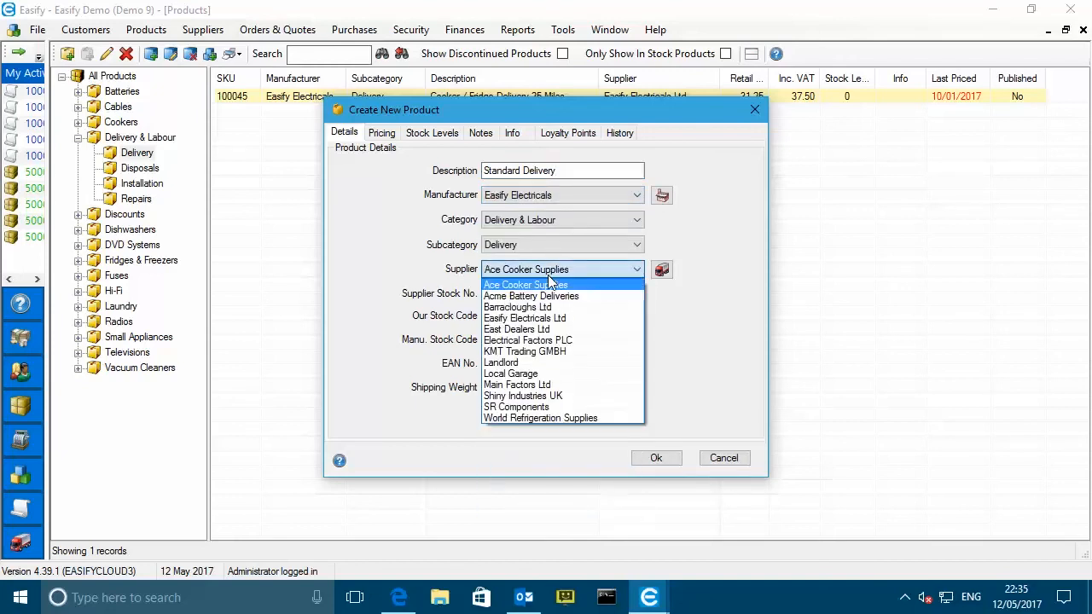
pyautogui.click(538, 318)
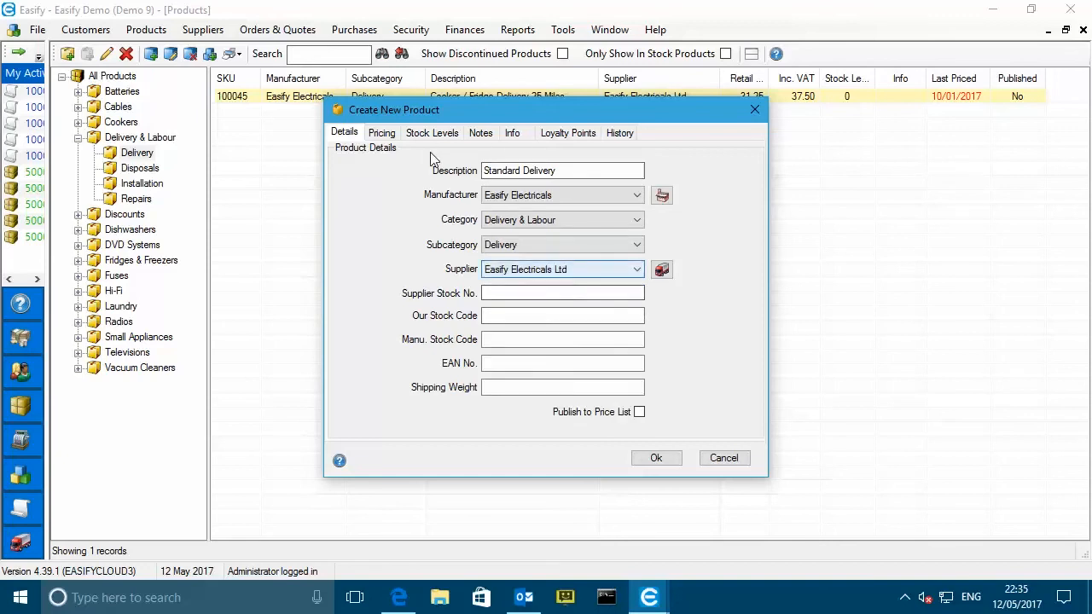
pyautogui.click(381, 133)
pyautogui.click(515, 174)
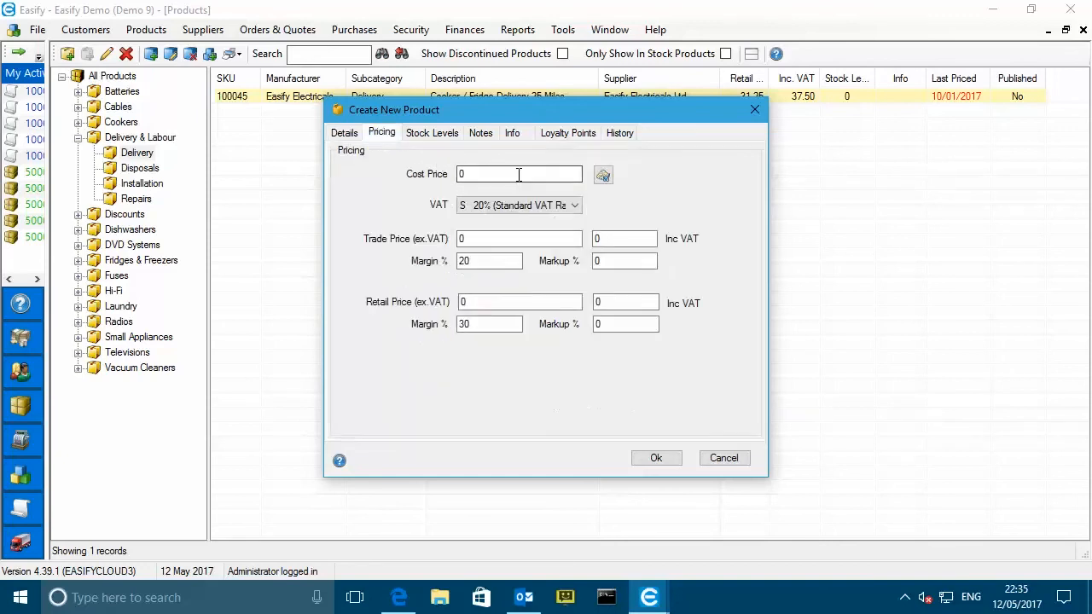
pyautogui.write('0')
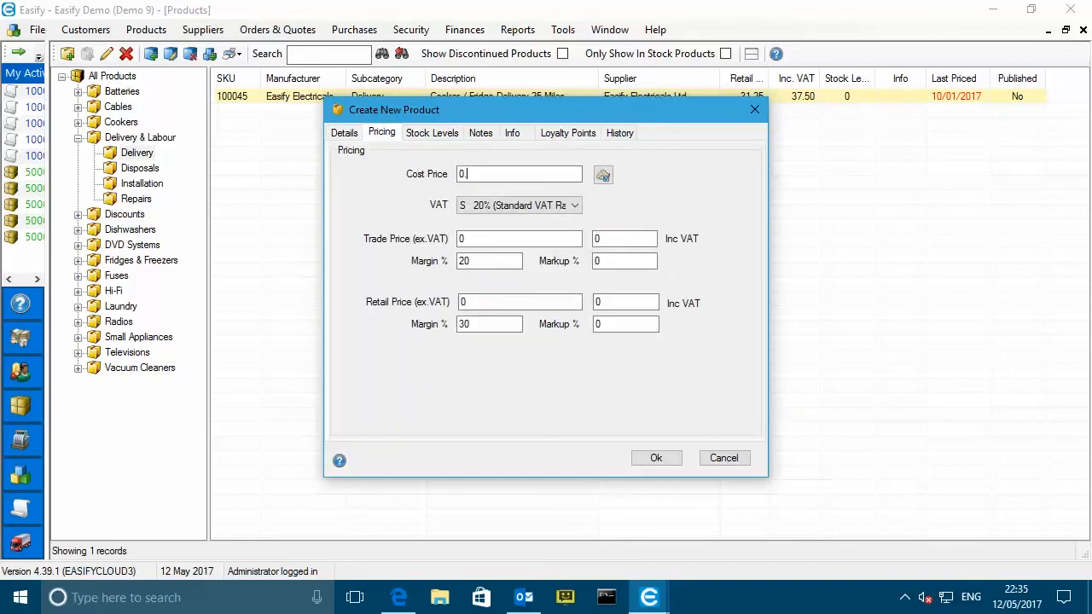
pyautogui.write('.01')
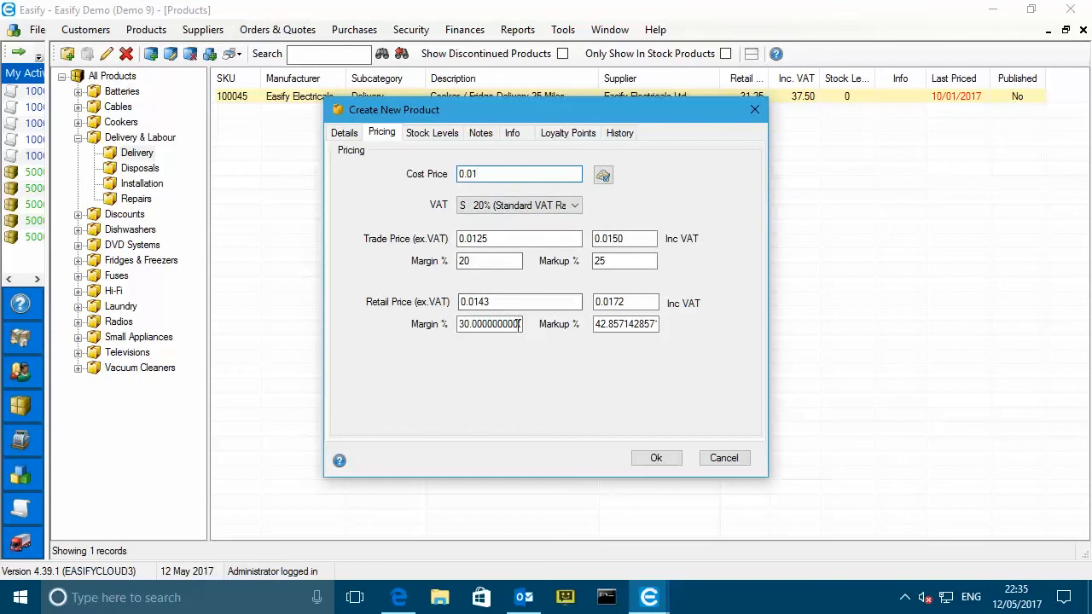
pyautogui.click(657, 458)
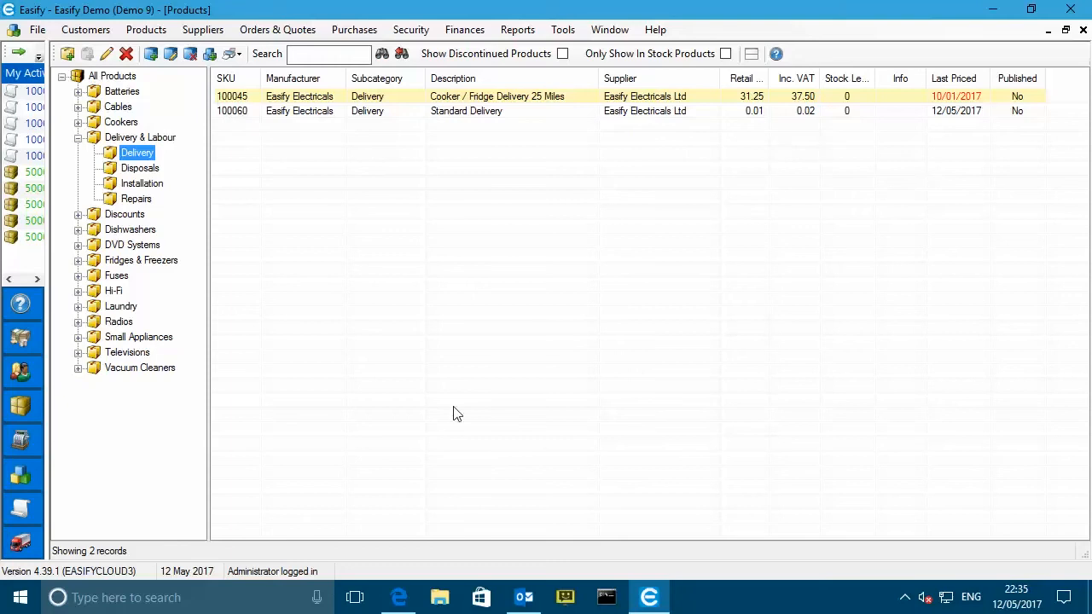
# - Enter SKU 100060 for Flat Rate, Free Shipping, International, Local Delivery and Default
pyautogui.click(404, 600)
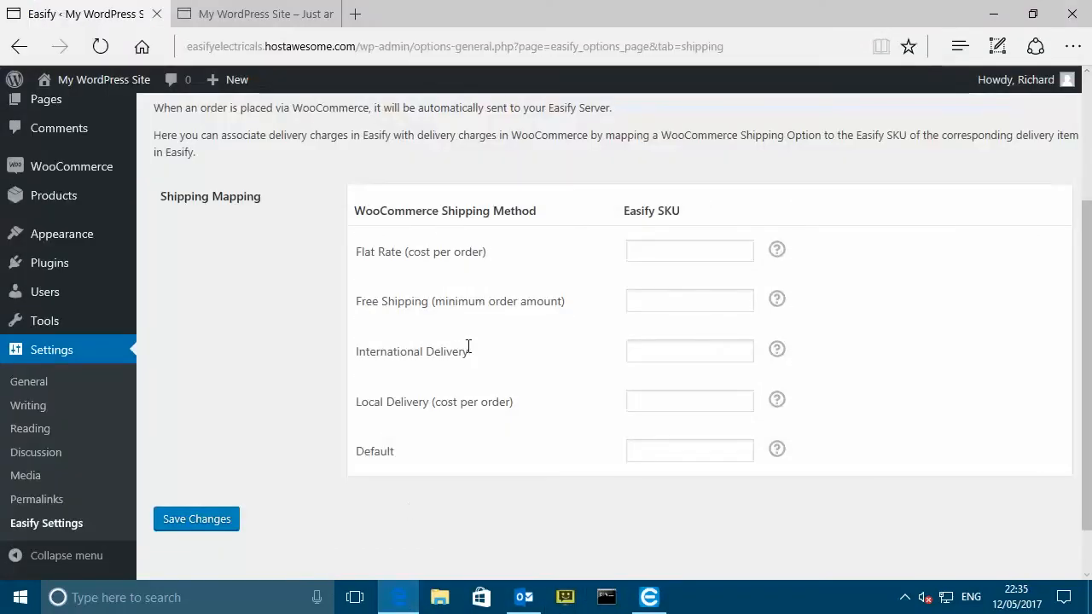
pyautogui.click(650, 249)
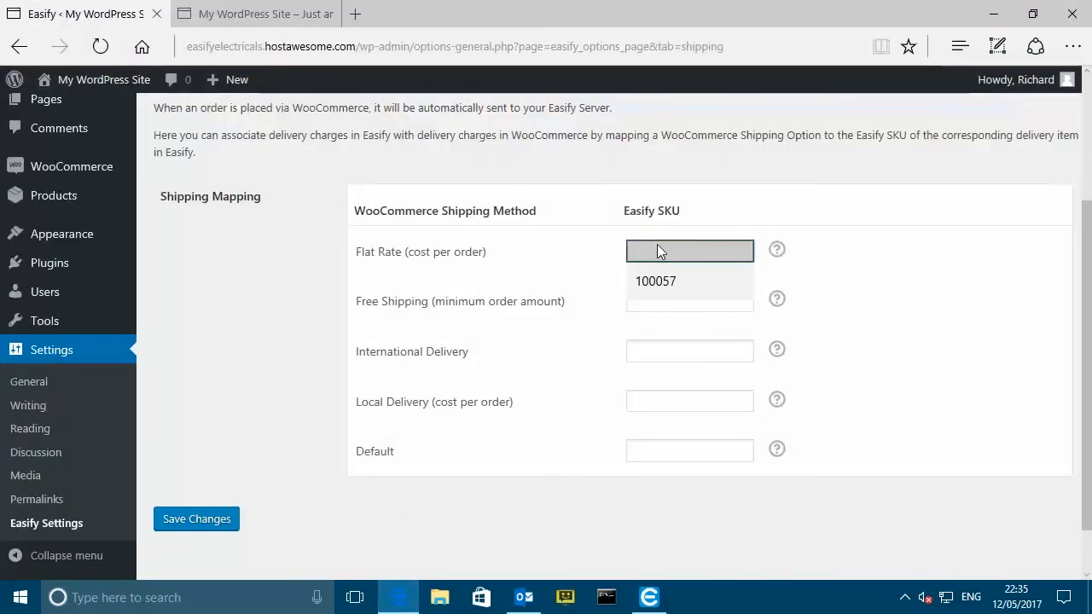
pyautogui.write('100050')
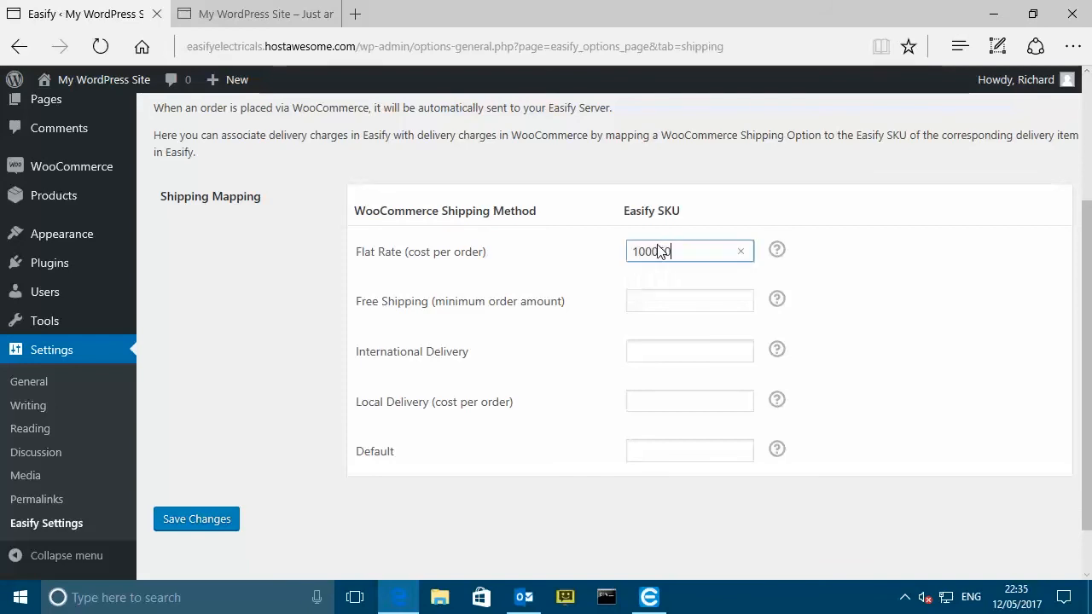
pyautogui.moveTo(671, 250); pyautogui.dragTo(618, 251)
pyautogui.hotkey('ctrl', 'c')
pyautogui.click(641, 299)
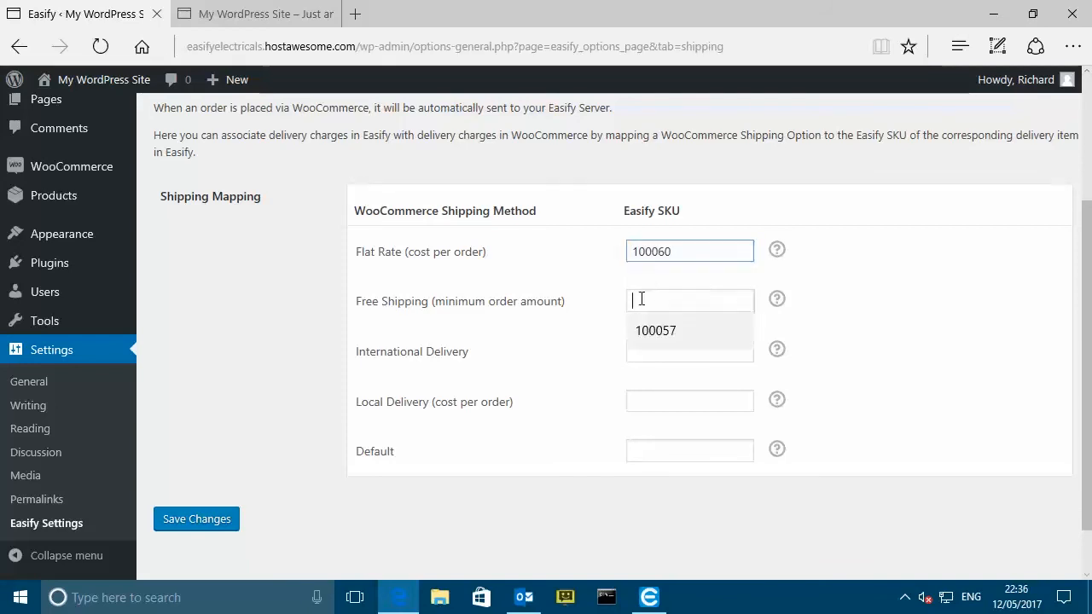
pyautogui.hotkey('ctrl', 'v')
pyautogui.press('Tab')
pyautogui.hotkey('ctrl', 'v')
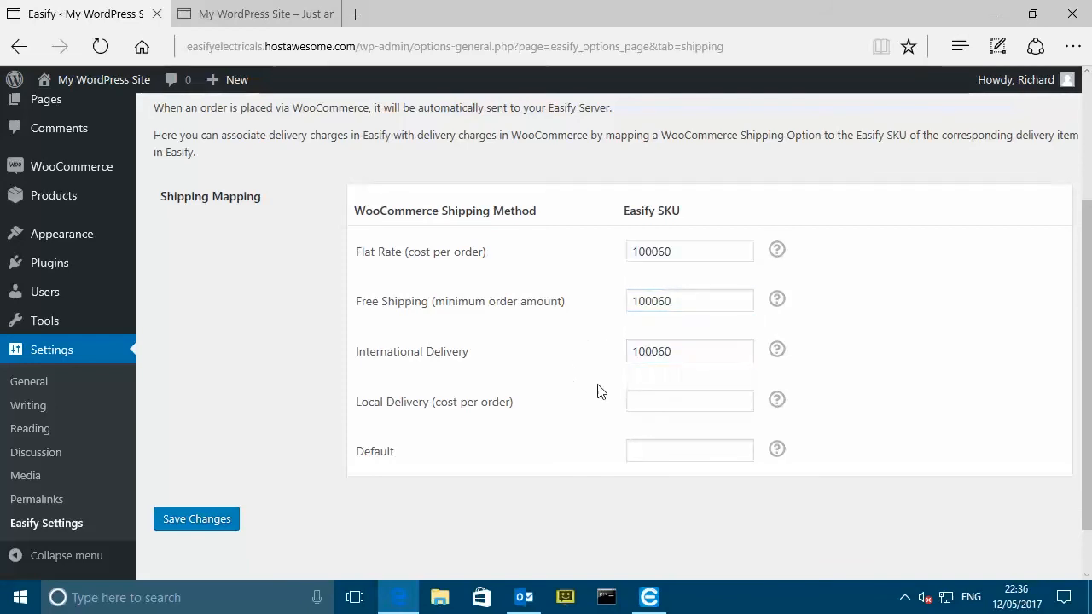
pyautogui.press('Tab')
pyautogui.hotkey('ctrl', 'v')
pyautogui.click(651, 450)
pyautogui.hotkey('ctrl', 'v')
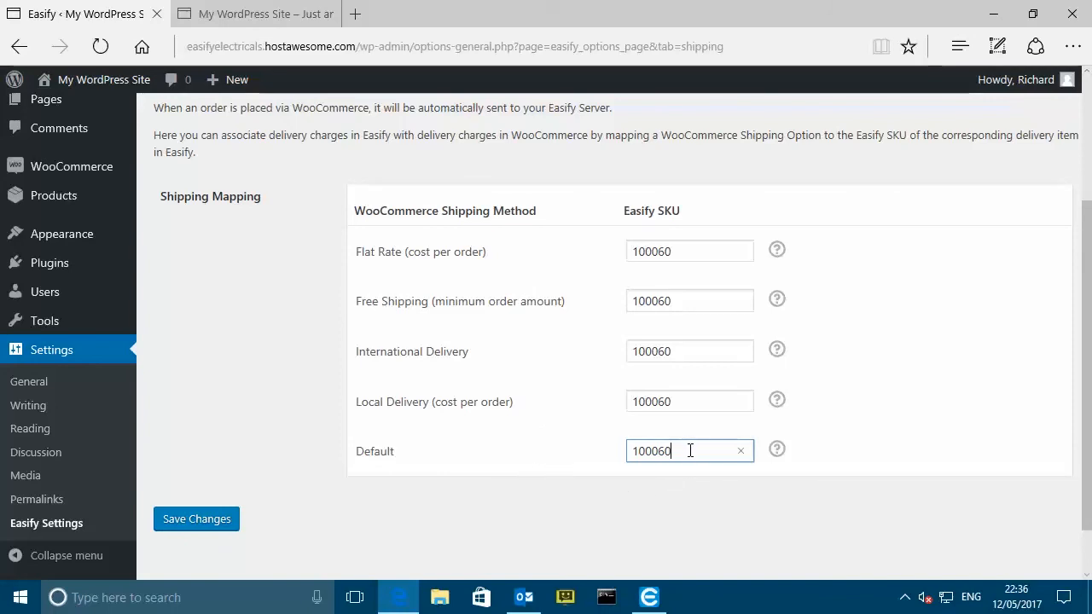
# - Check the Flat Rate SKU value and save the shipping mapping
pyautogui.click(495, 252)
pyautogui.moveTo(693, 252); pyautogui.dragTo(595, 249)
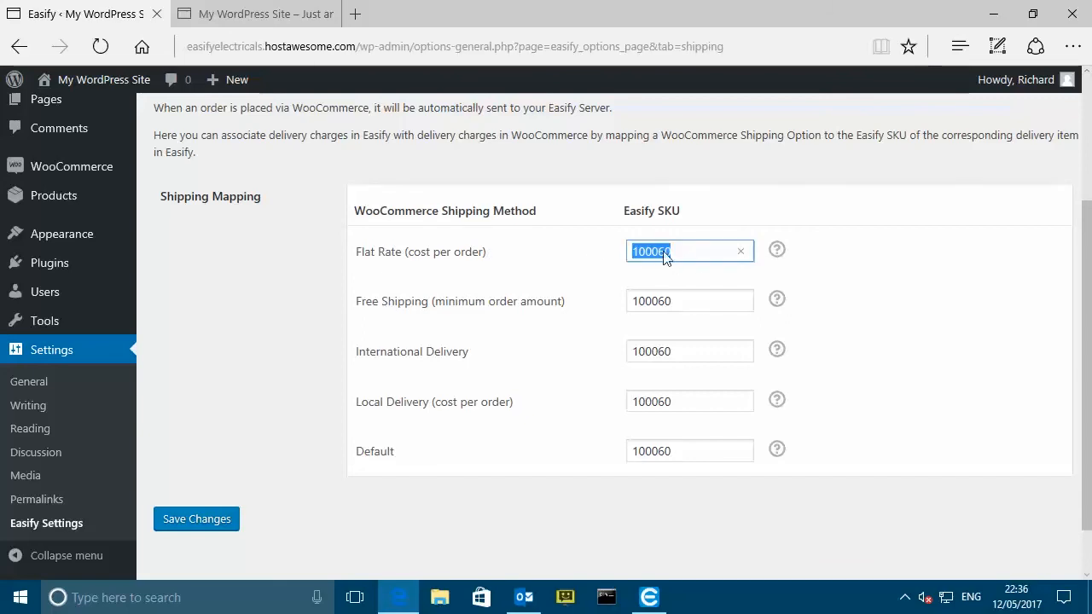
pyautogui.click(685, 249)
pyautogui.click(201, 526)
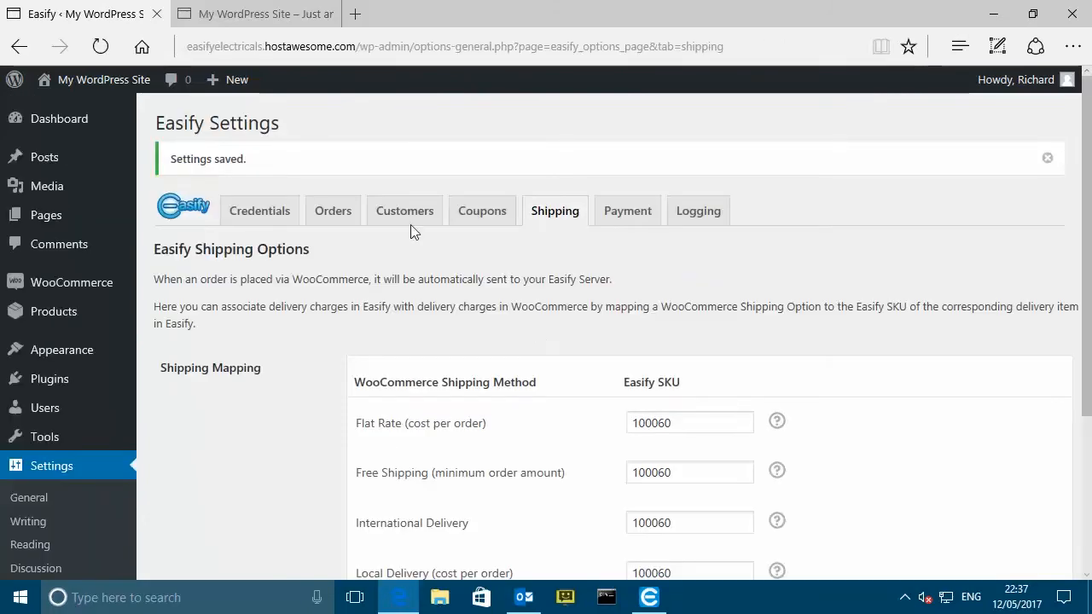
# - Dismiss the Settings saved notice and close the Easify products list
pyautogui.click(1047, 158)
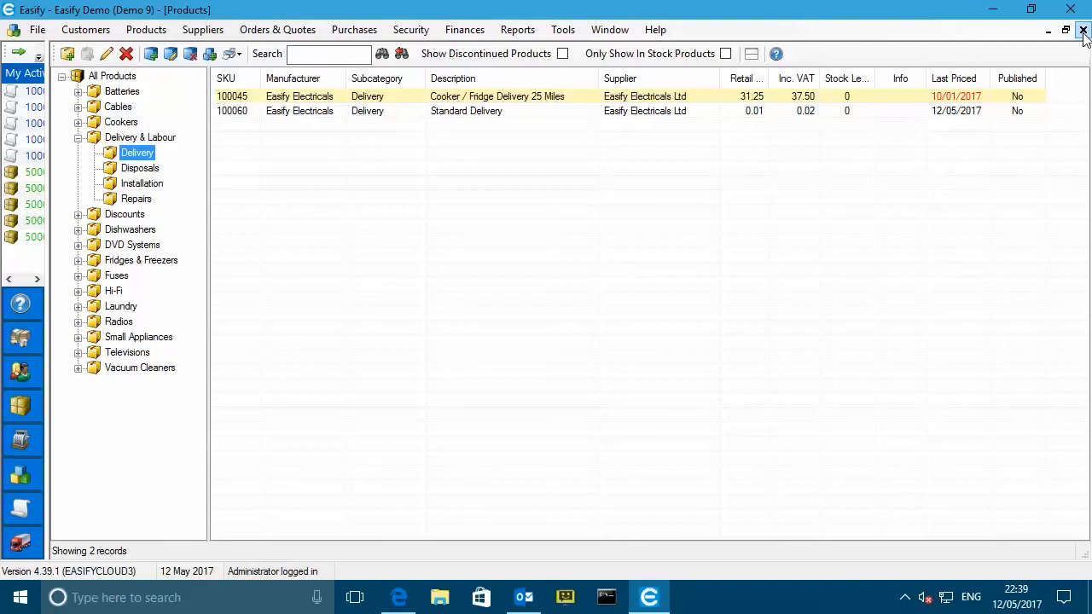
pyautogui.click(1082, 30)
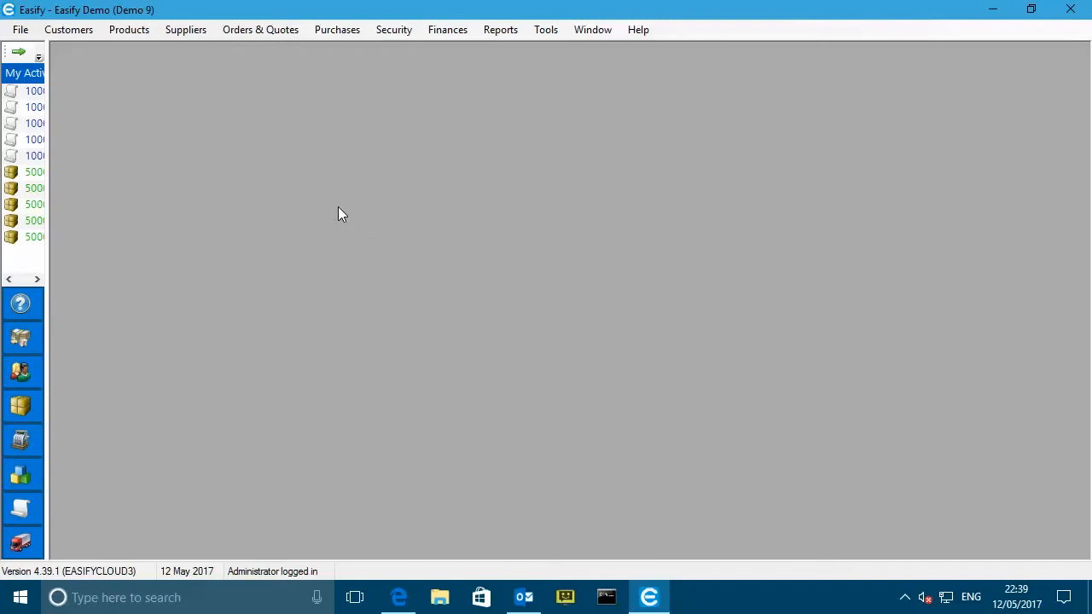
# - Open the ECommerce Channel Manager and add a new channel
pyautogui.click(132, 32)
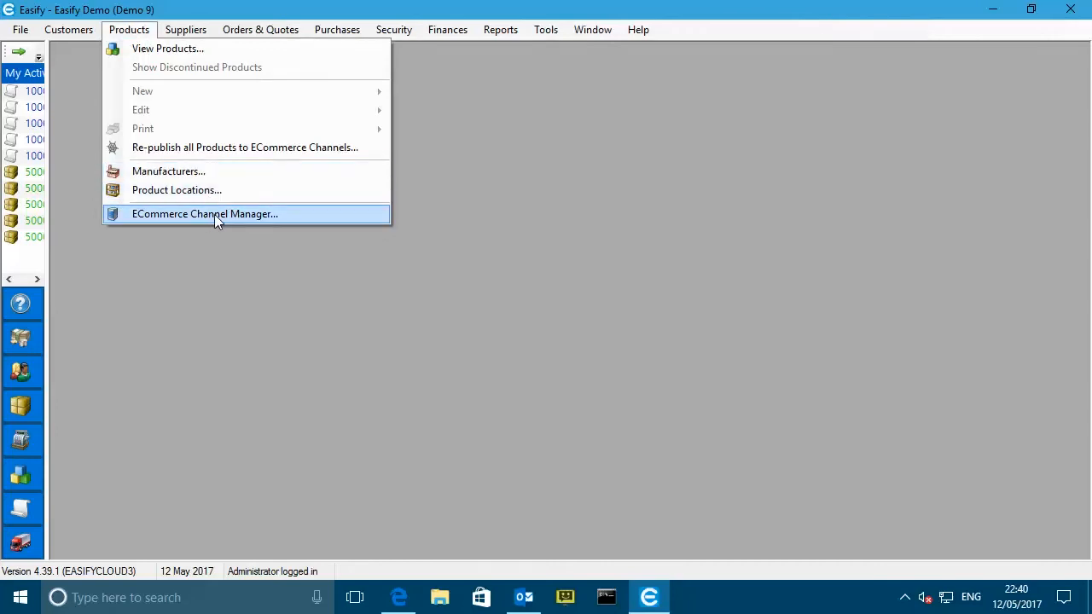
pyautogui.click(214, 214)
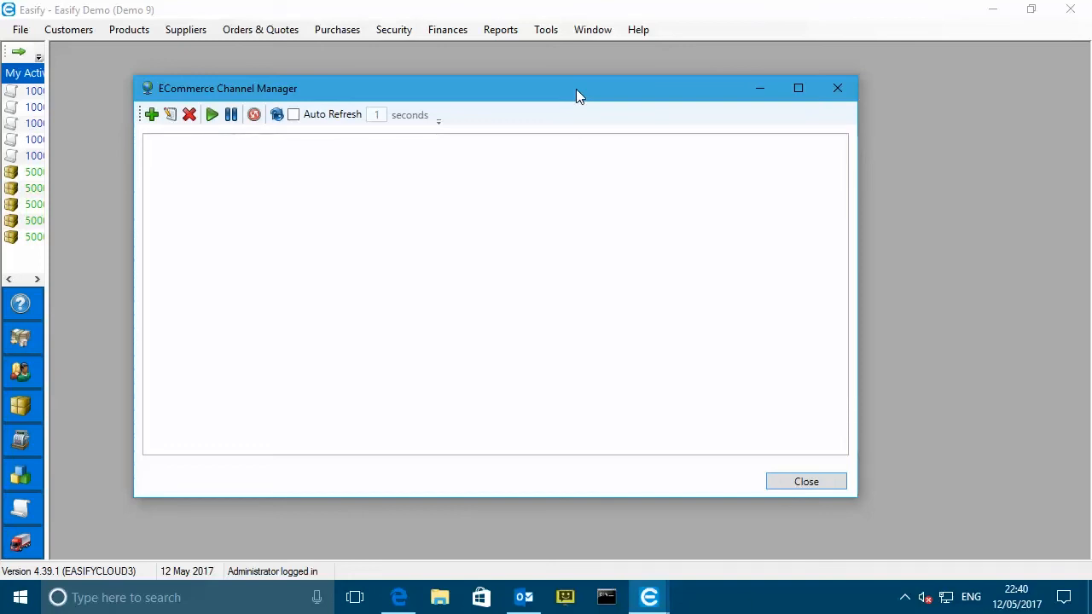
pyautogui.moveTo(573, 89); pyautogui.dragTo(579, 90)
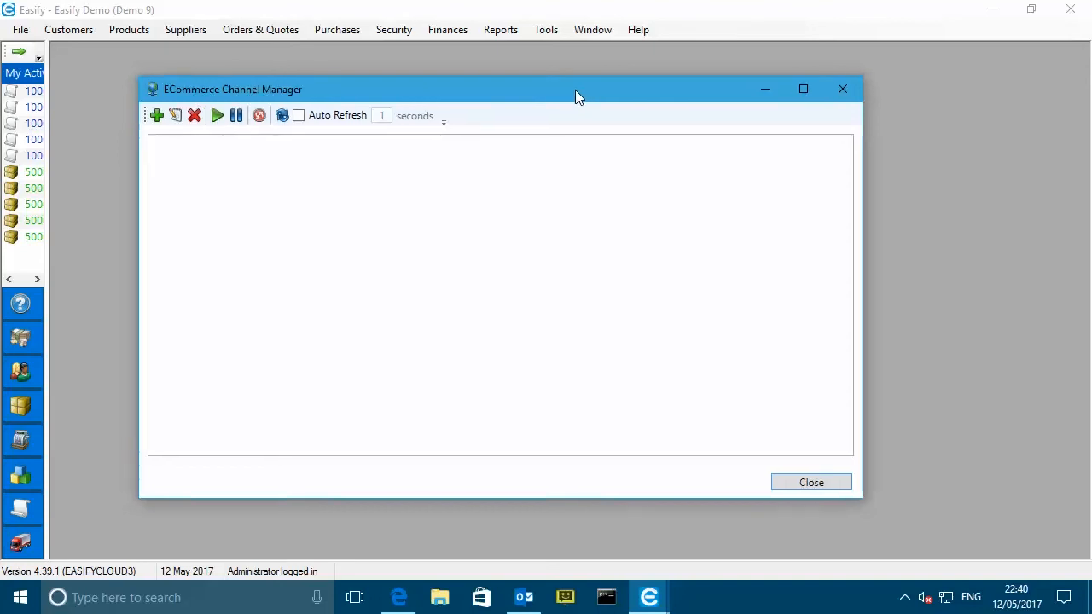
pyautogui.click(158, 118)
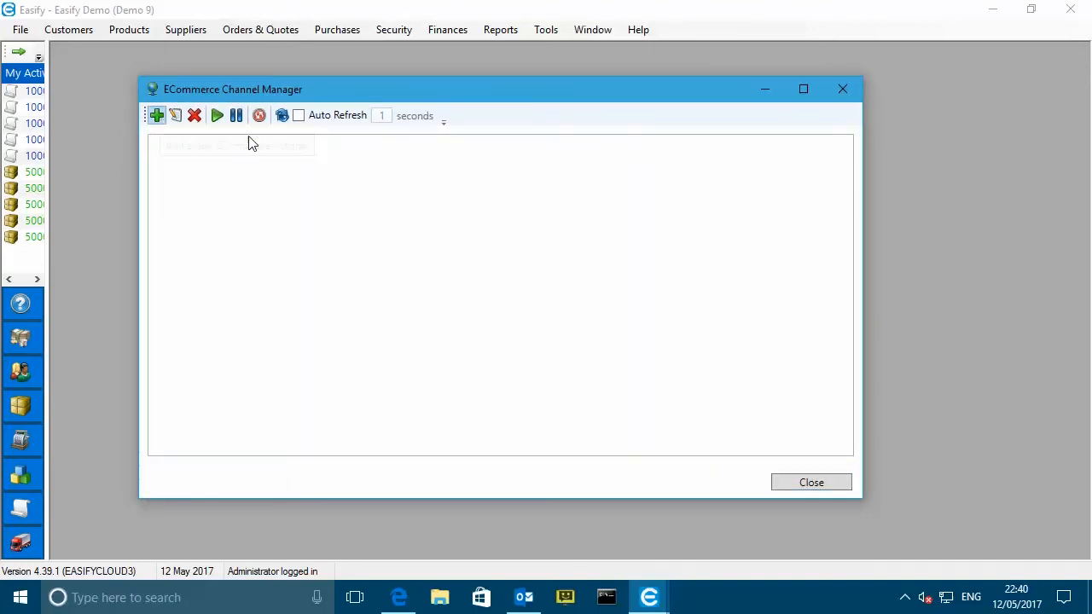
pyautogui.moveTo(466, 133); pyautogui.dragTo(373, 161)
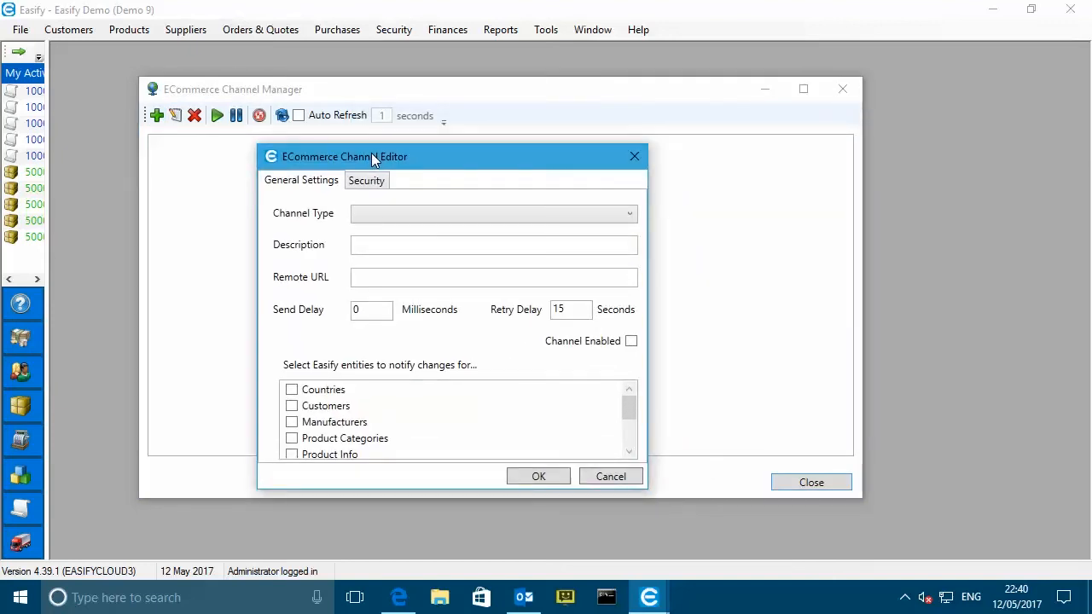
# - Set channel type WooCommerce Channel and description 'My WooCommerce Website', then go to the store site
pyautogui.click(631, 215)
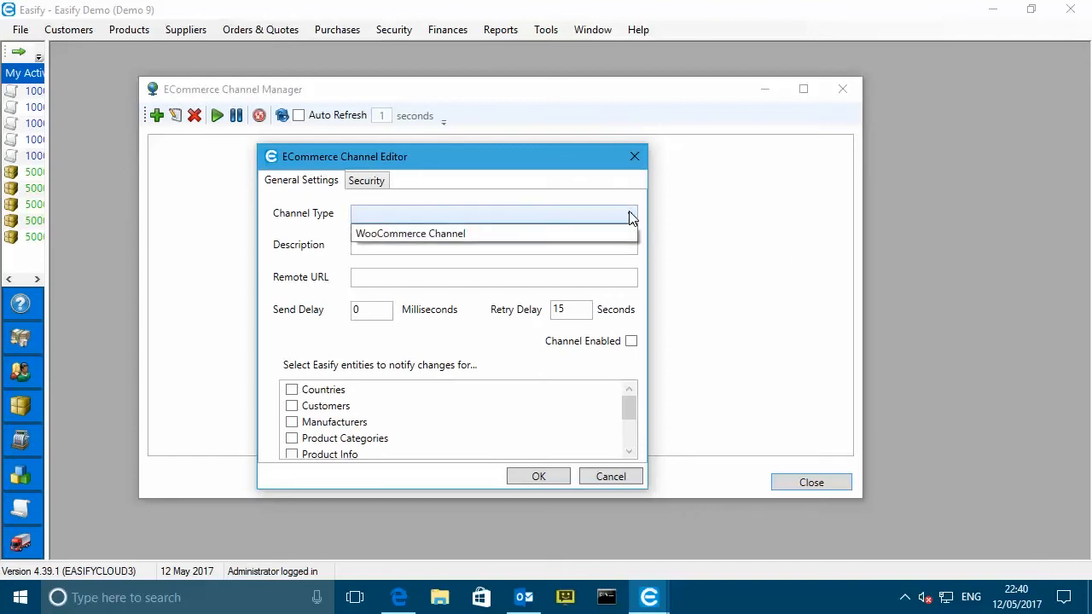
pyautogui.click(443, 239)
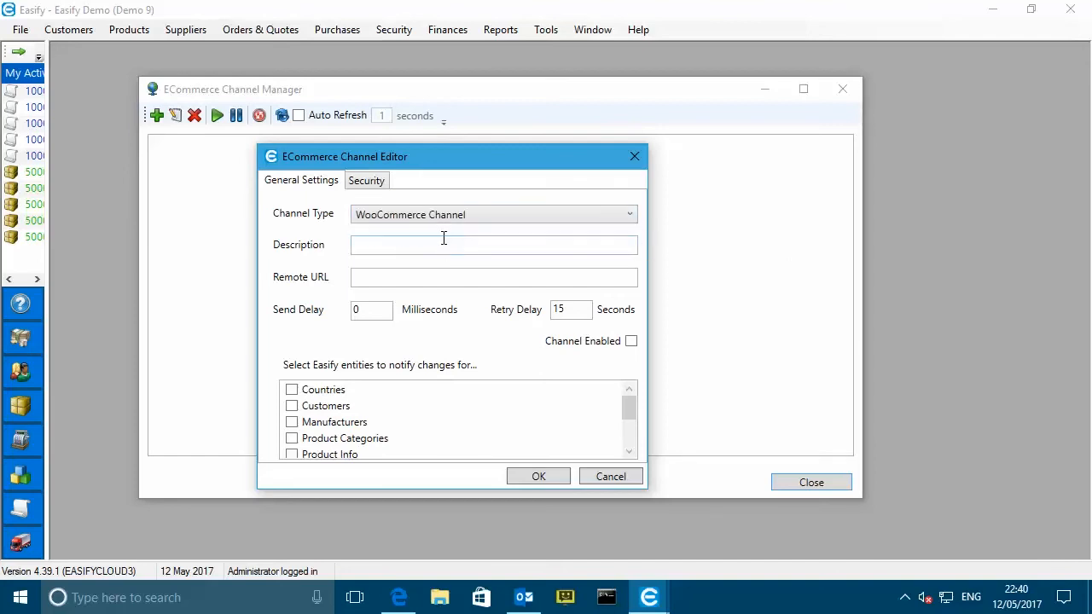
pyautogui.click(430, 244)
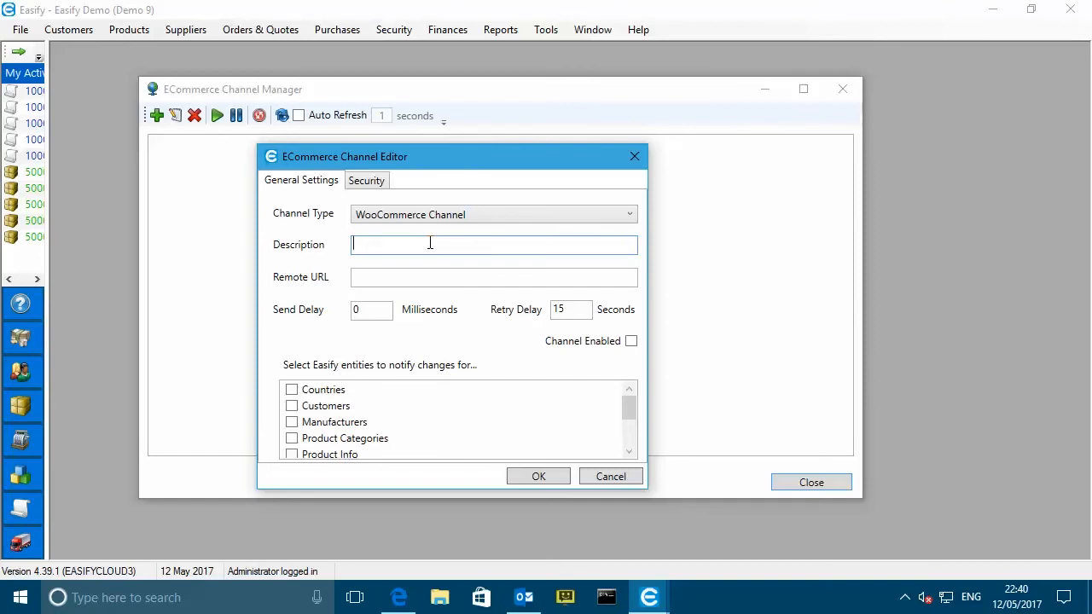
pyautogui.write('My WooCommerce W')
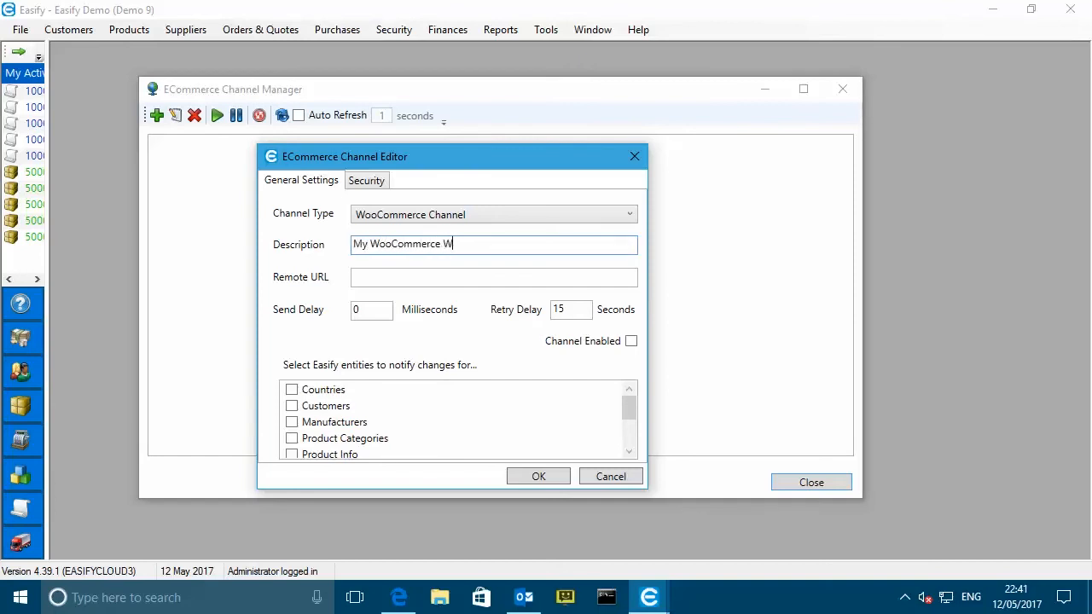
pyautogui.write('ebsite')
pyautogui.click(475, 277)
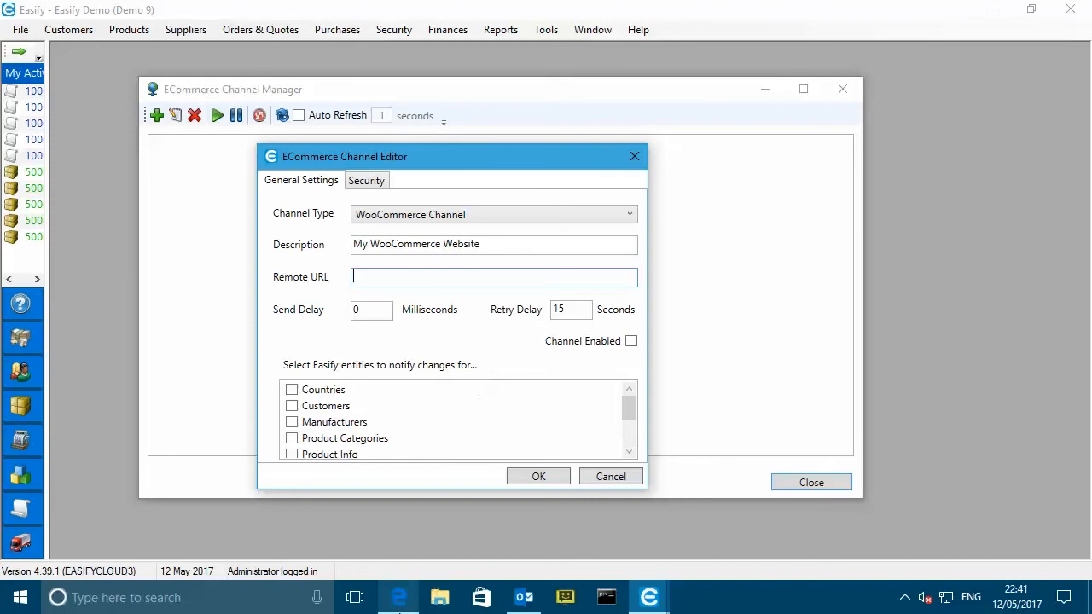
pyautogui.click(399, 599)
pyautogui.click(273, 15)
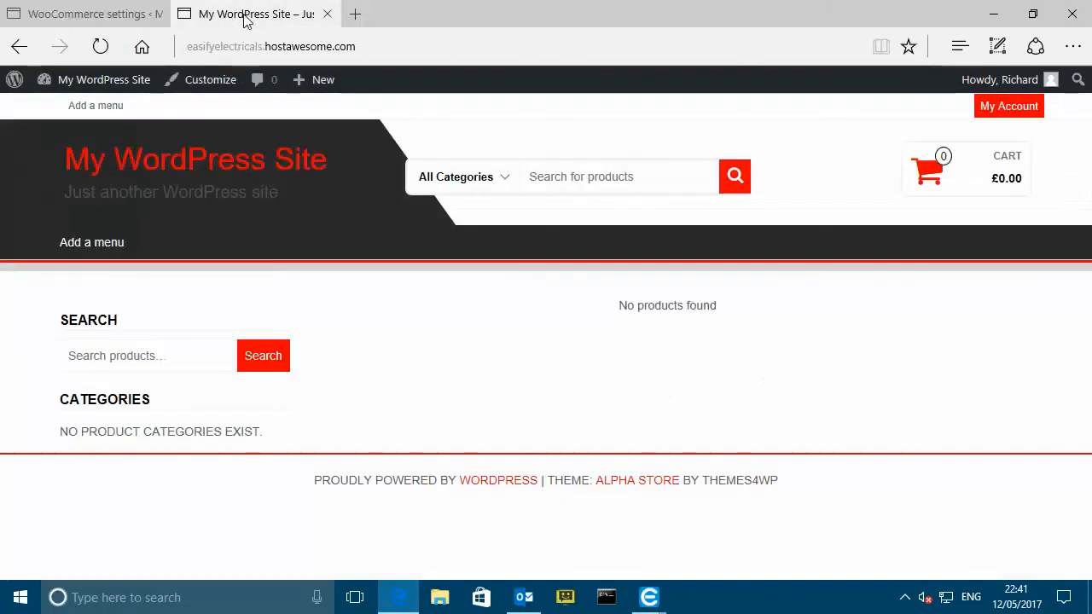
# - Open the store's empty Cart page and select the site's base address in the address bar
pyautogui.click(409, 44)
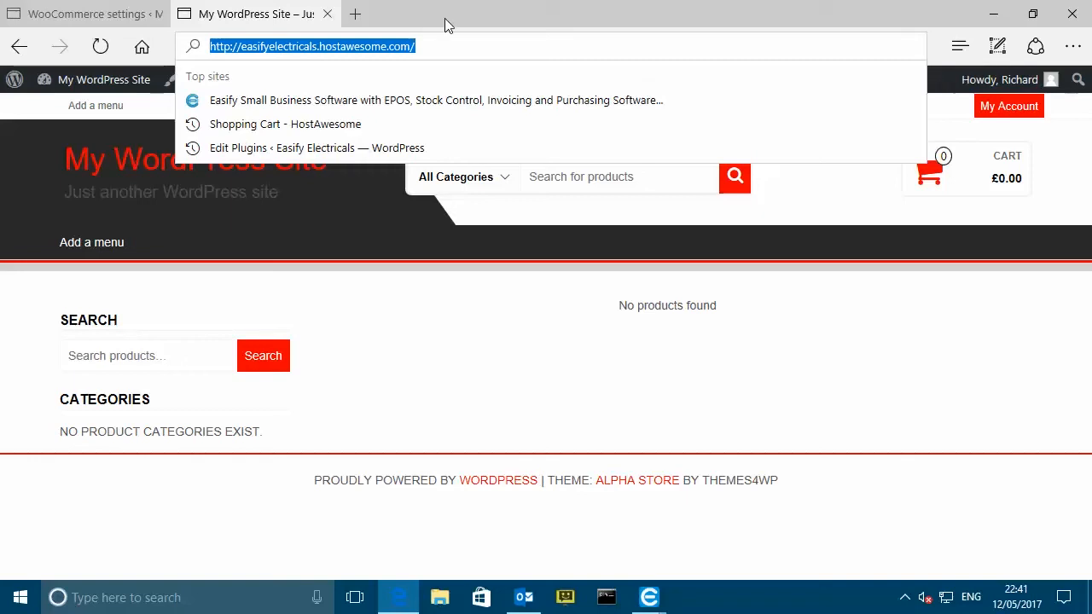
pyautogui.click(118, 166)
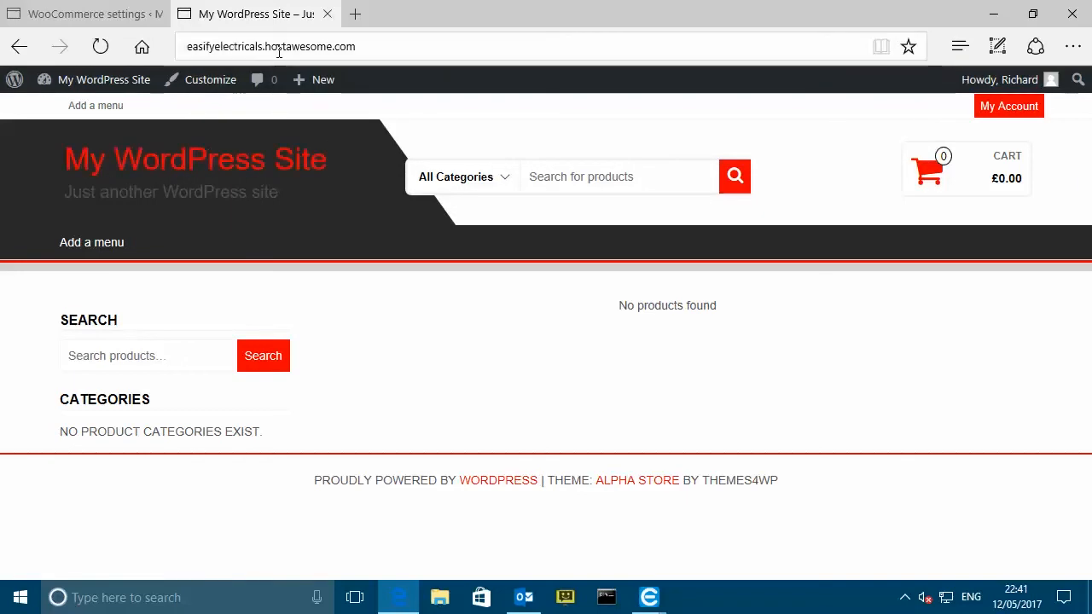
pyautogui.click(276, 47)
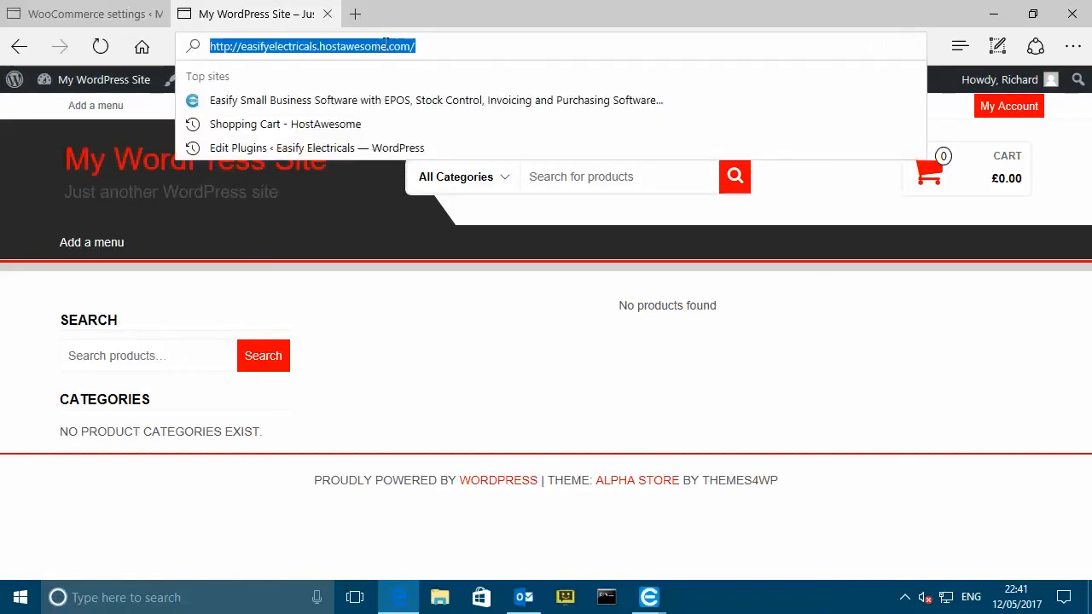
pyautogui.click(150, 290)
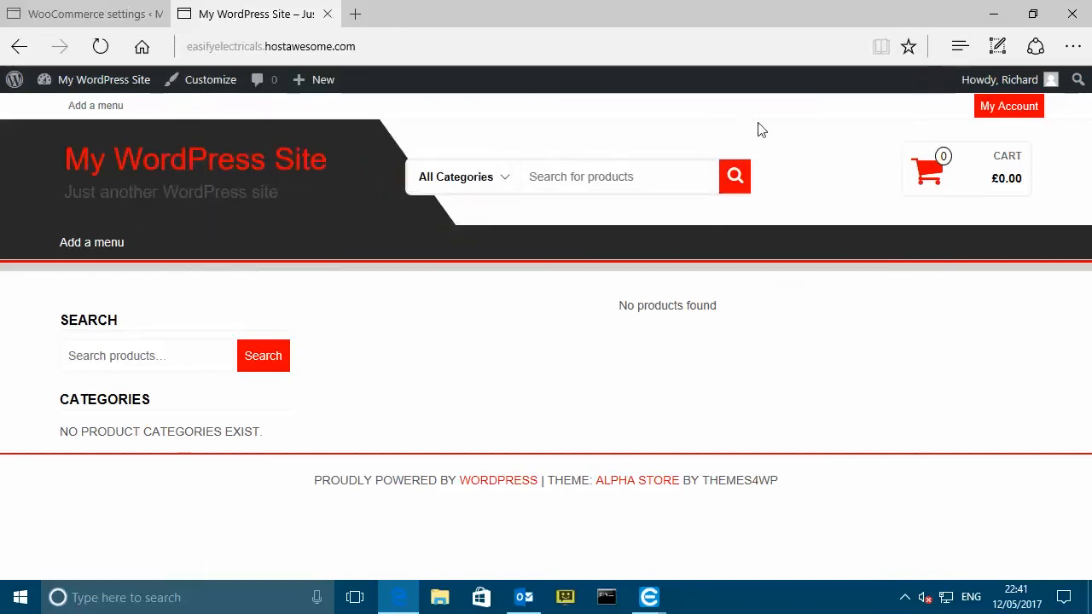
pyautogui.click(949, 166)
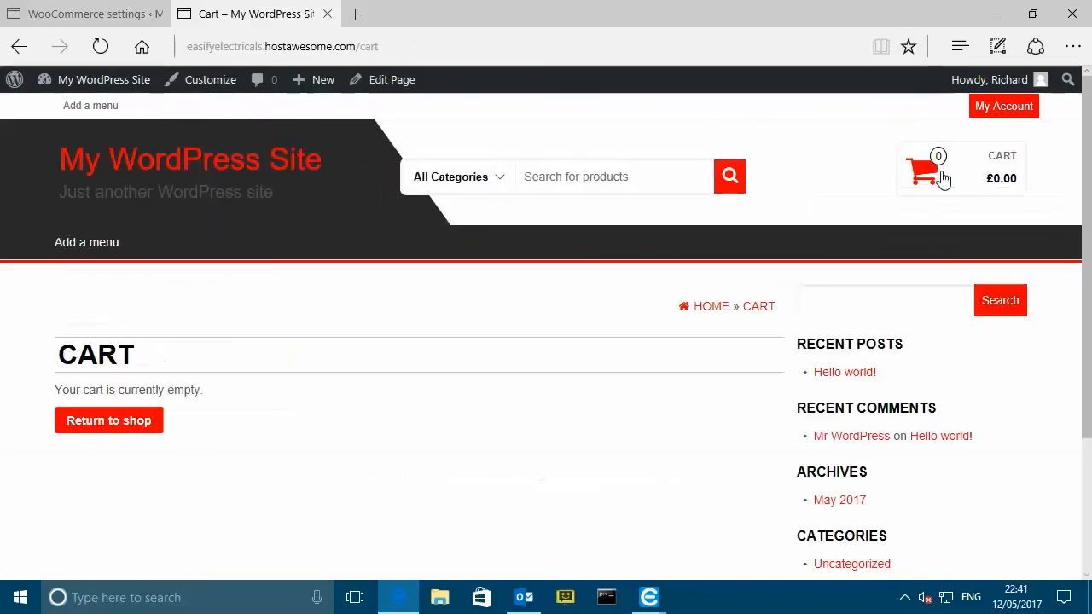
pyautogui.click(531, 52)
pyautogui.click(424, 46)
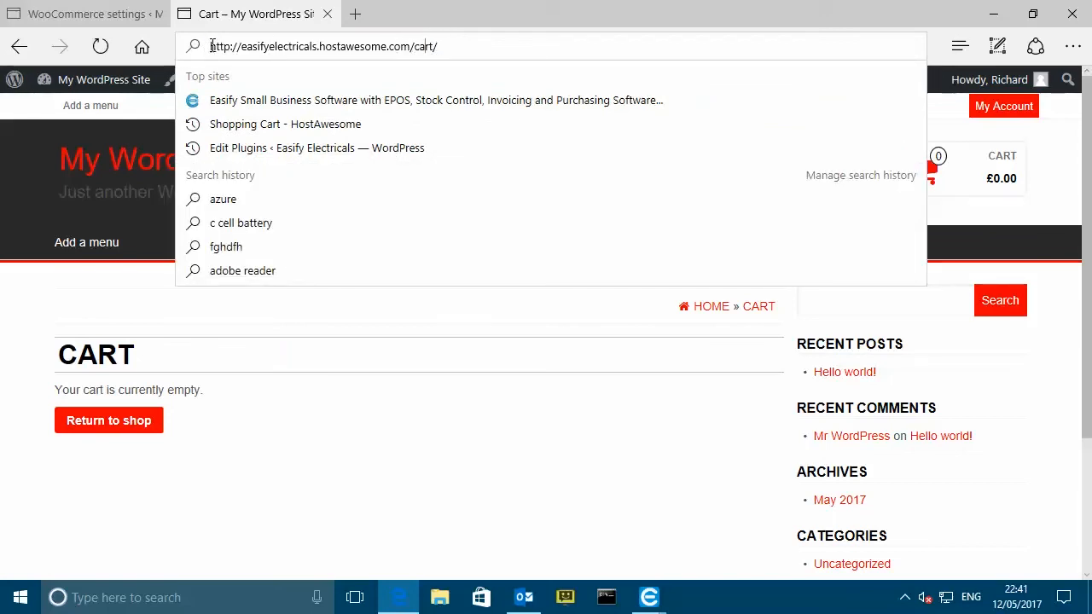
pyautogui.moveTo(210, 46); pyautogui.dragTo(417, 53)
pyautogui.hotkey('ctrl', 'c')
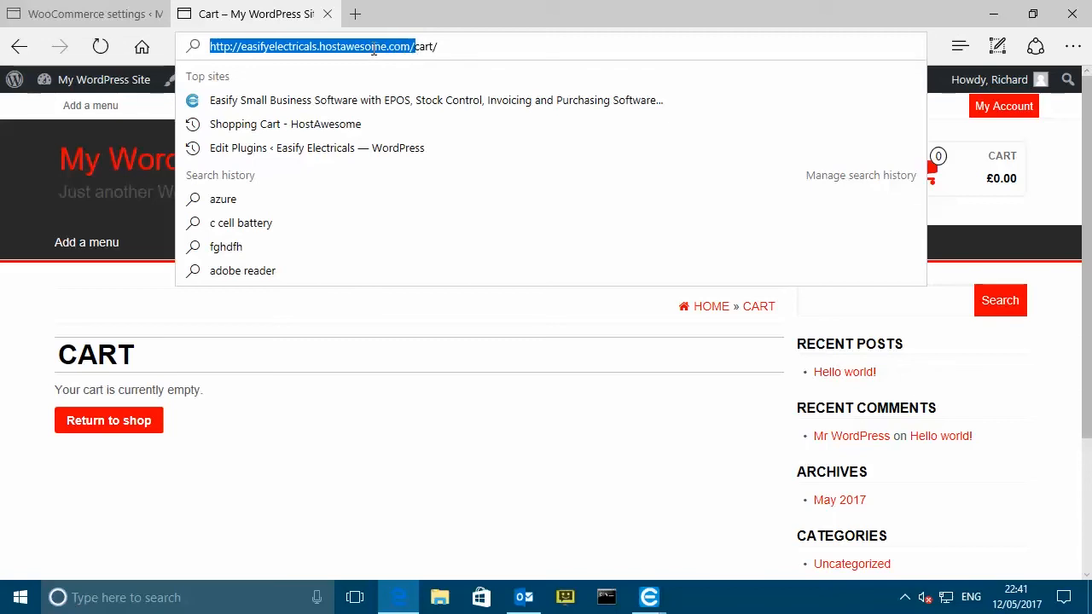
pyautogui.click(649, 597)
# - Paste the store address into Remote URL and append 'easify'
pyautogui.click(819, 511)
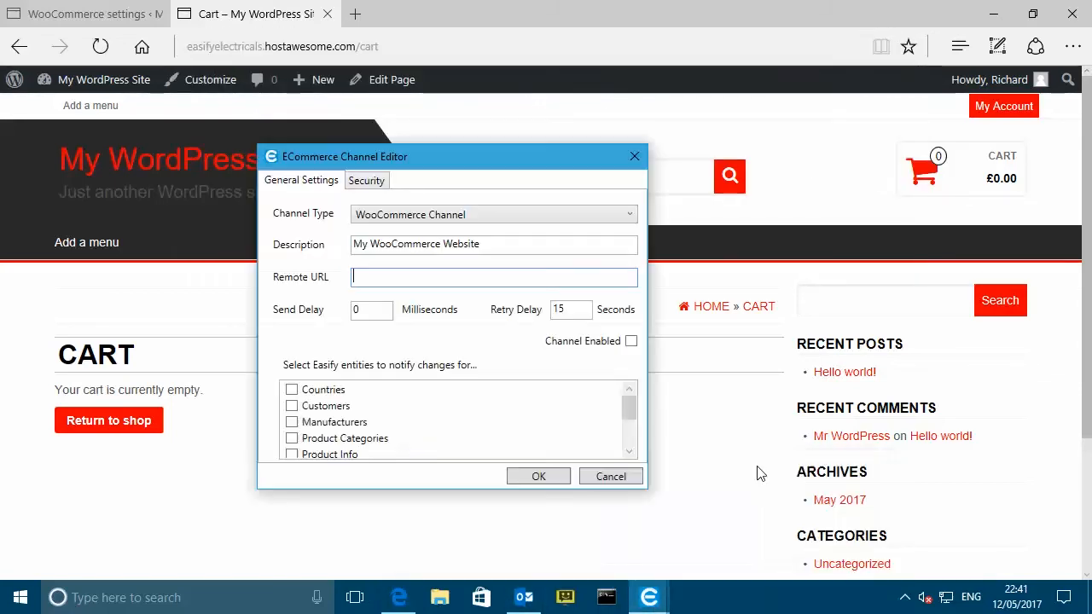
pyautogui.click(398, 273)
pyautogui.hotkey('ctrl', 'v')
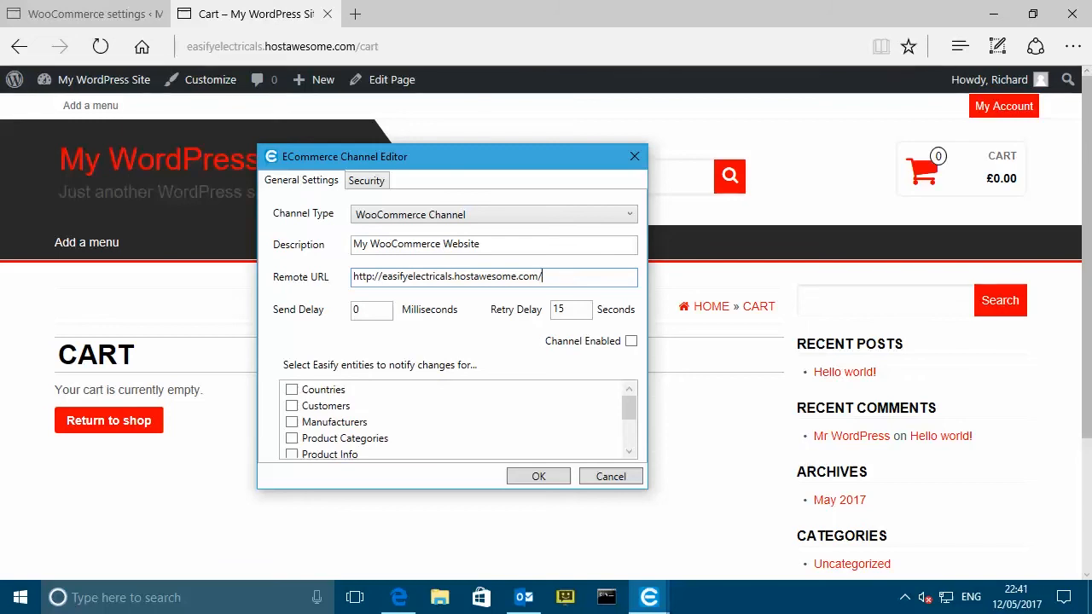
pyautogui.write('easify')
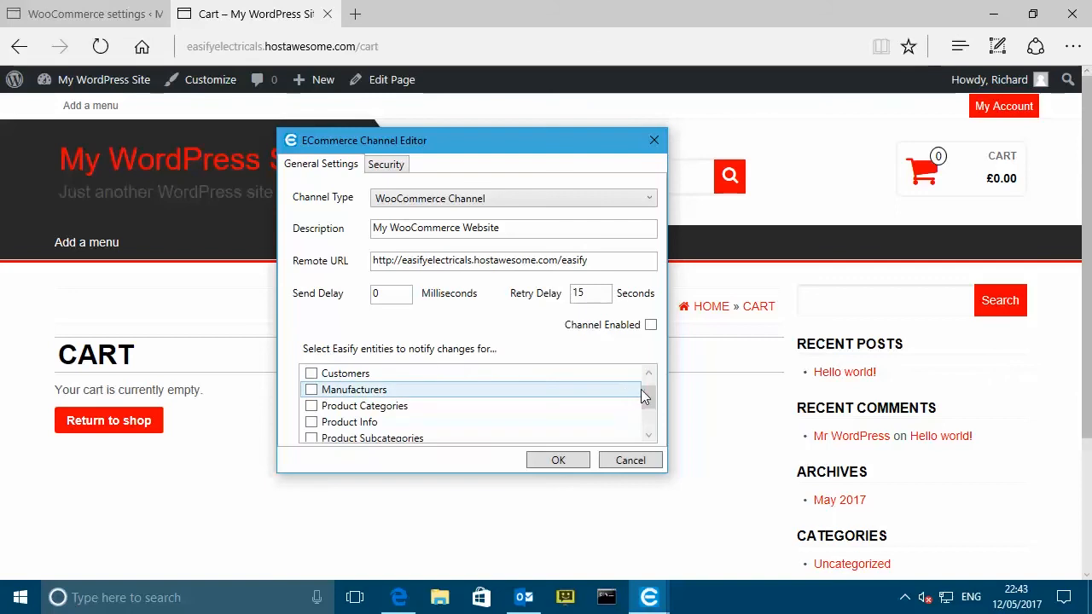
# - Tick notifications for Product Categories, Product Info, Product Subcategories, Products and Tax Rates
pyautogui.moveTo(648, 395); pyautogui.dragTo(648, 402)
pyautogui.click(312, 389)
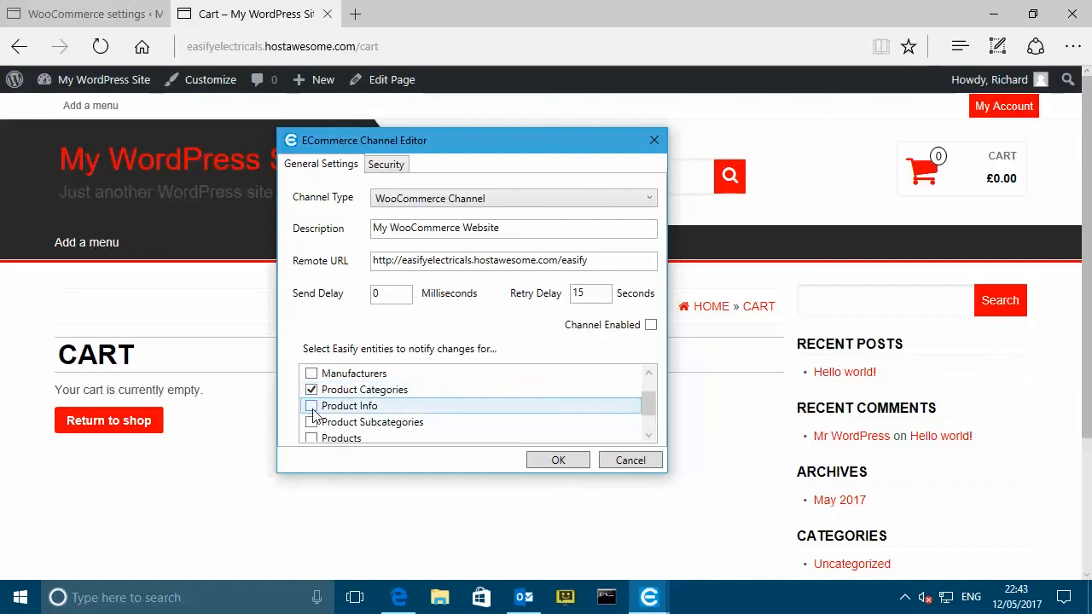
pyautogui.click(312, 407)
pyautogui.click(311, 421)
pyautogui.scroll(-1, 315, 431)
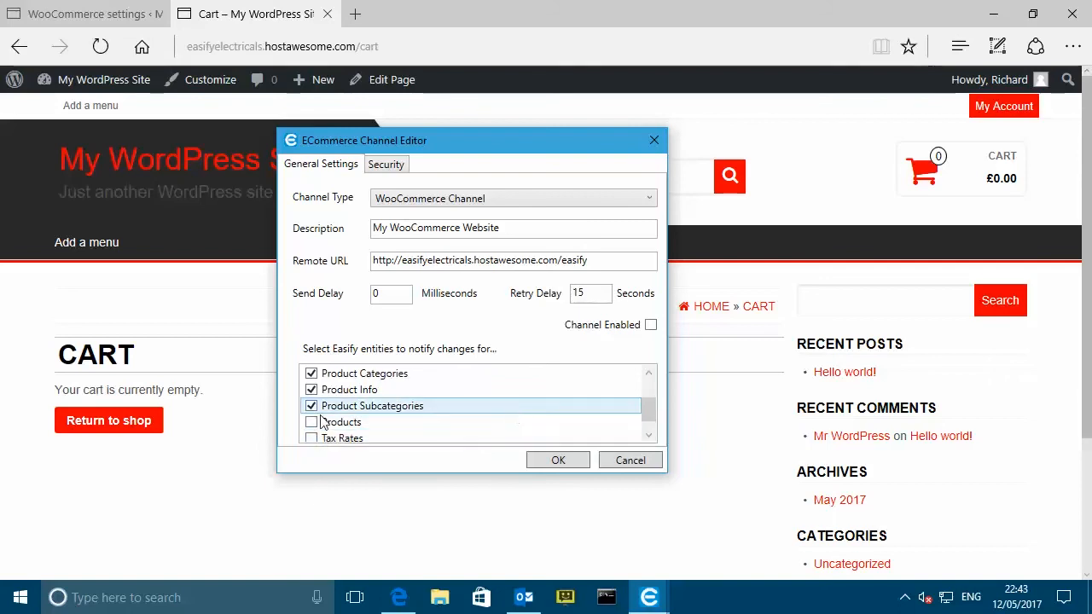
pyautogui.click(311, 422)
pyautogui.scroll(-1, 312, 425)
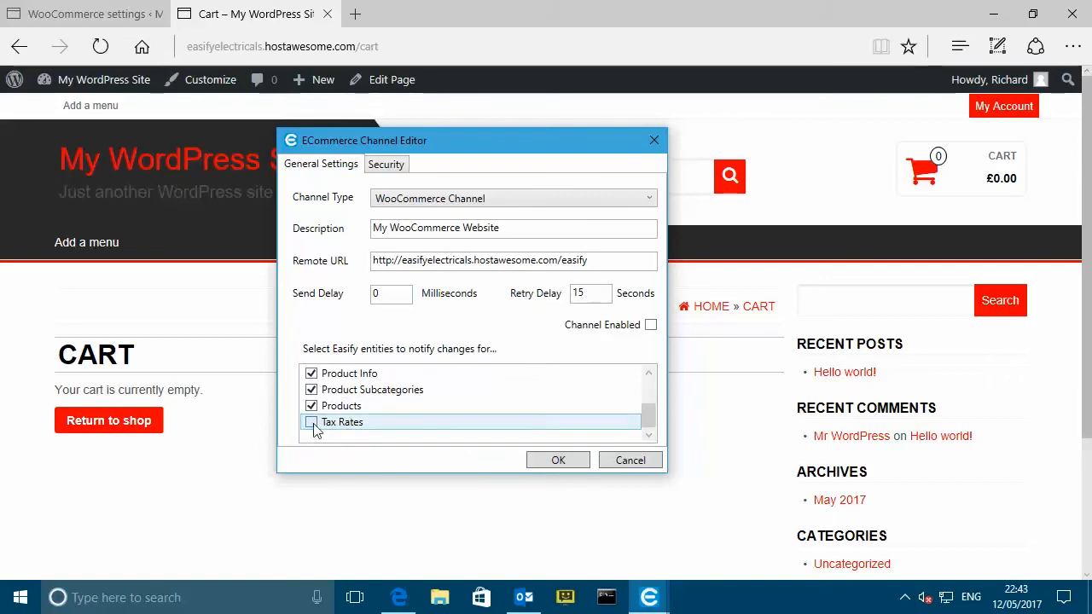
pyautogui.click(312, 422)
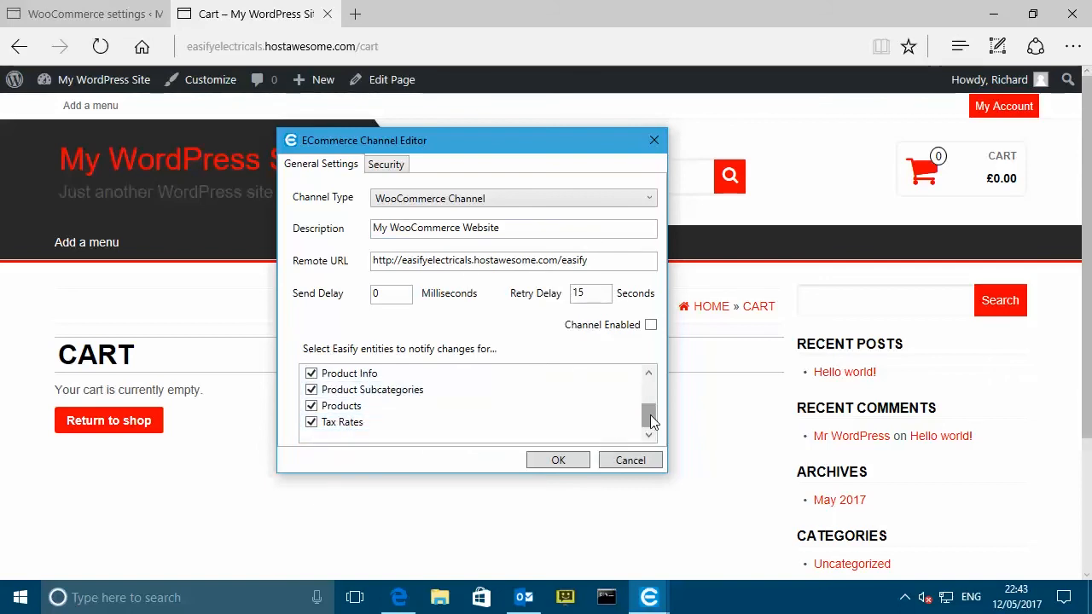
pyautogui.scroll(1, 650, 418)
pyautogui.scroll(1, 650, 415)
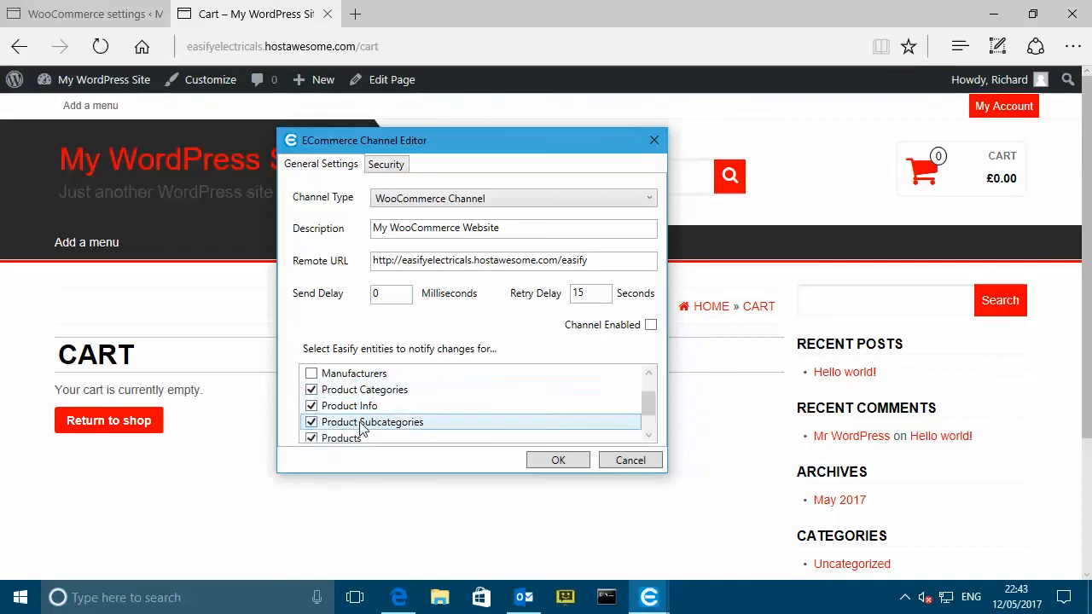
pyautogui.scroll(-1, 648, 403)
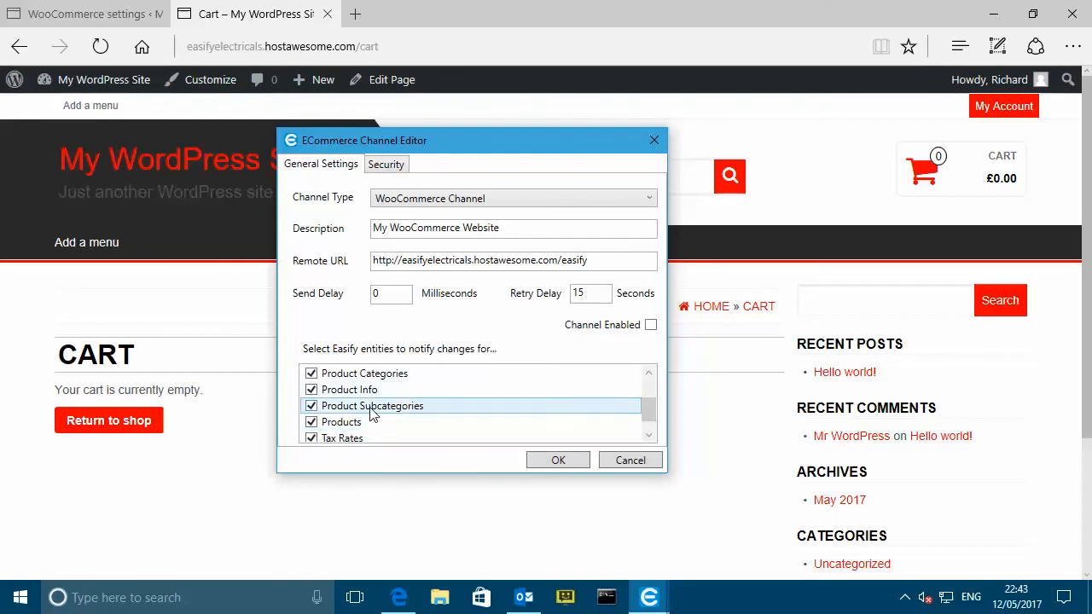
pyautogui.scroll(-1, 649, 416)
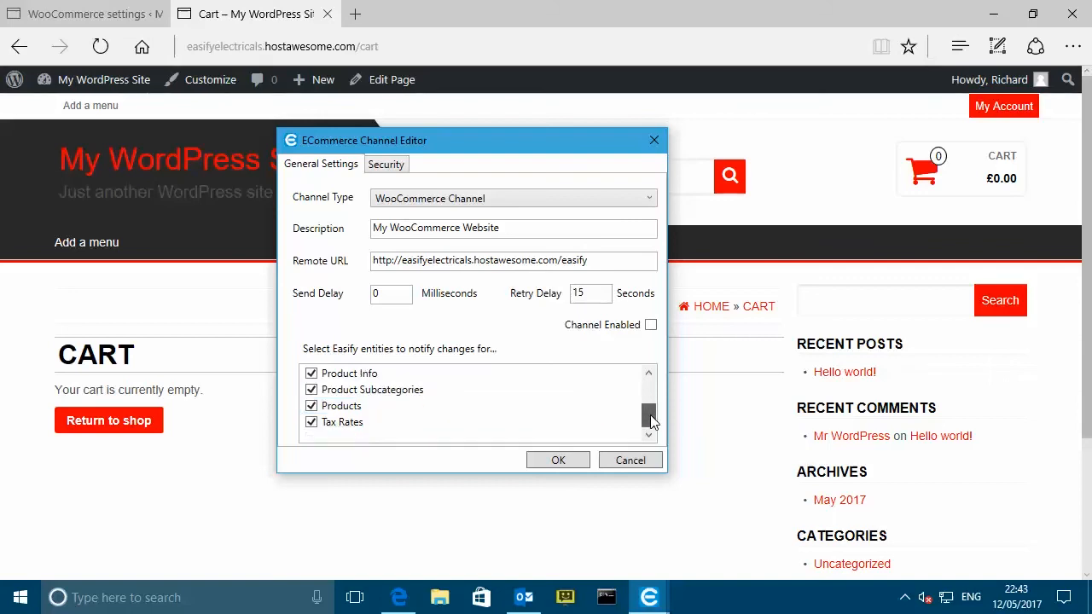
# - Bring the channel editor back to the front and review its notification list
pyautogui.moveTo(650, 595)
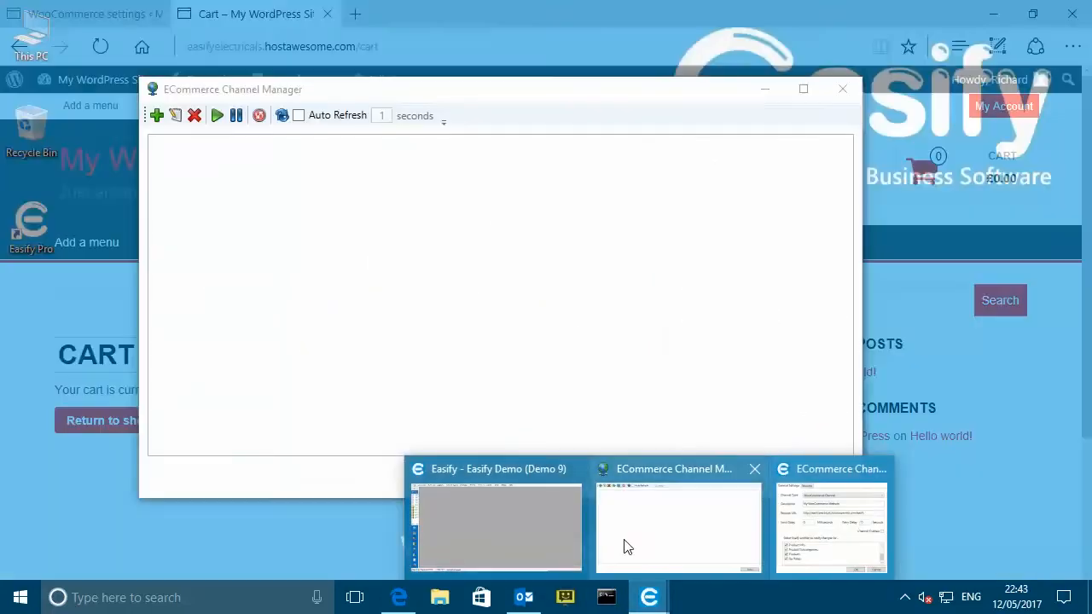
pyautogui.click(492, 539)
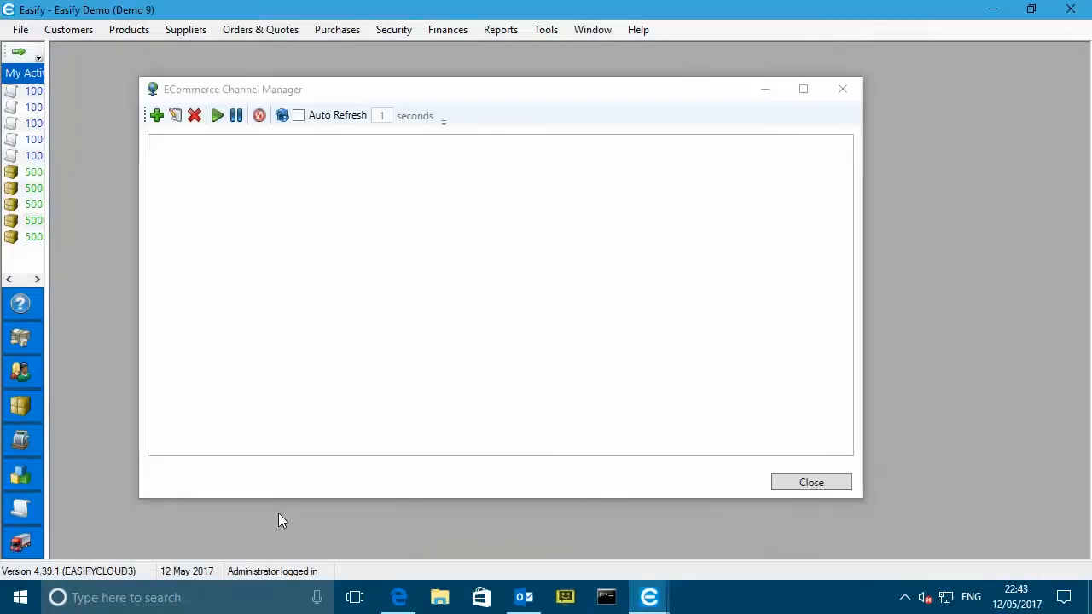
pyautogui.moveTo(648, 597)
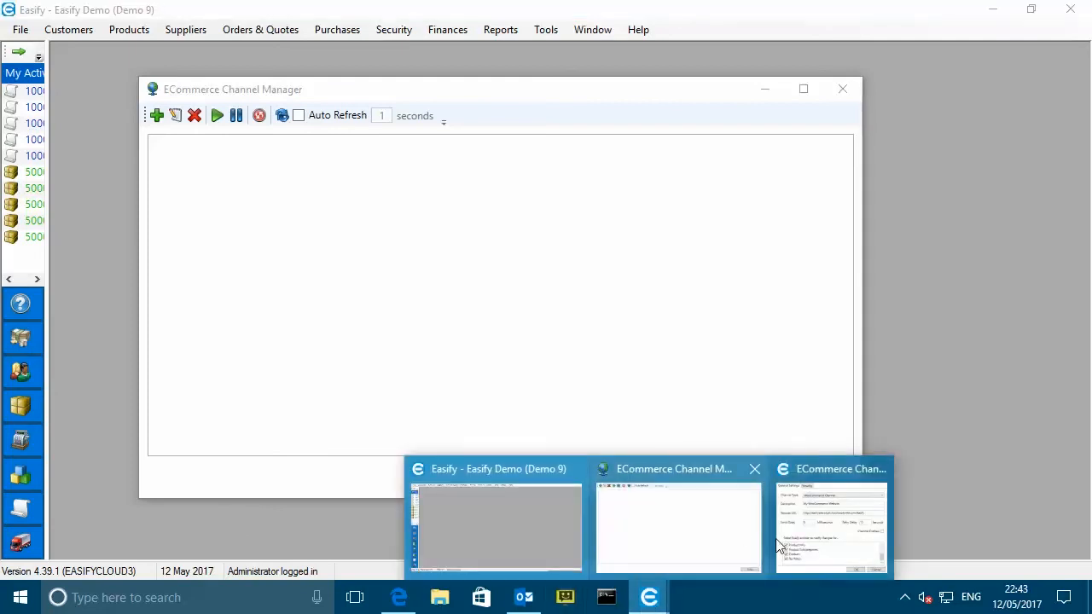
pyautogui.click(804, 534)
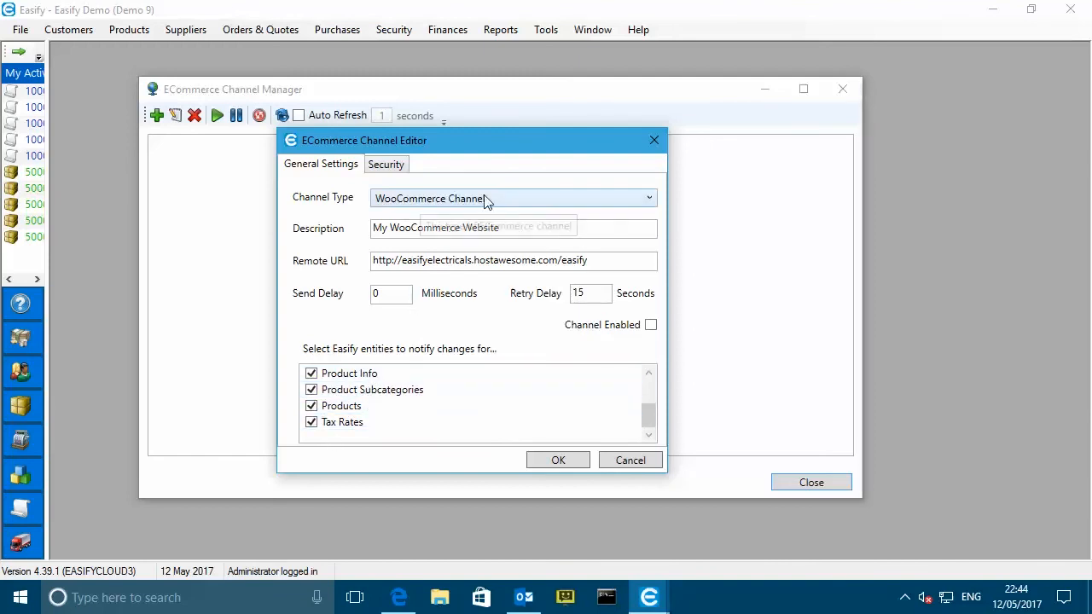
pyautogui.moveTo(650, 415); pyautogui.dragTo(653, 403)
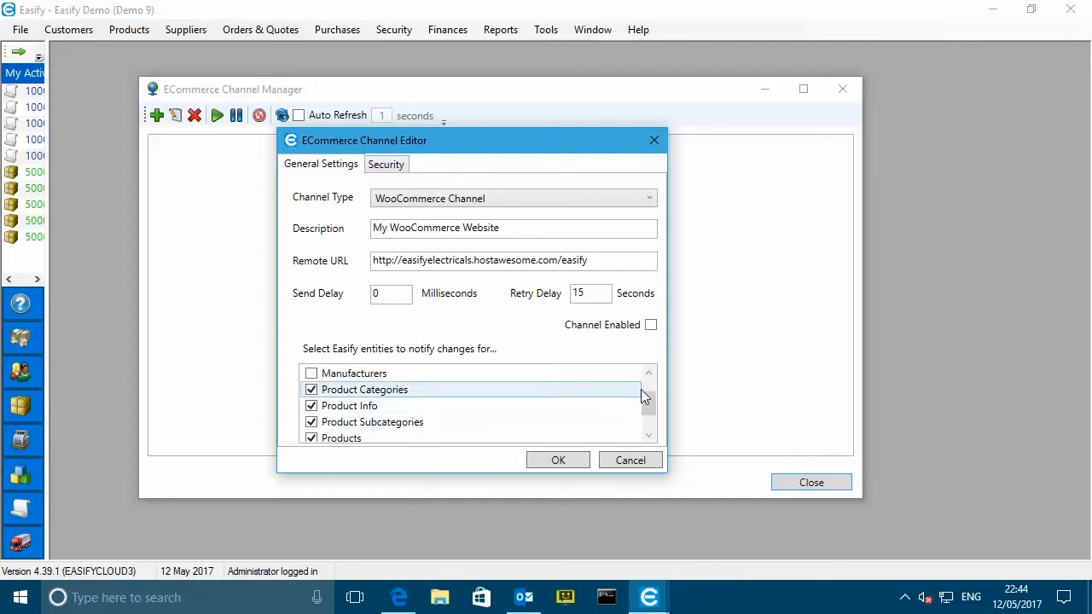
pyautogui.moveTo(651, 396); pyautogui.dragTo(653, 432)
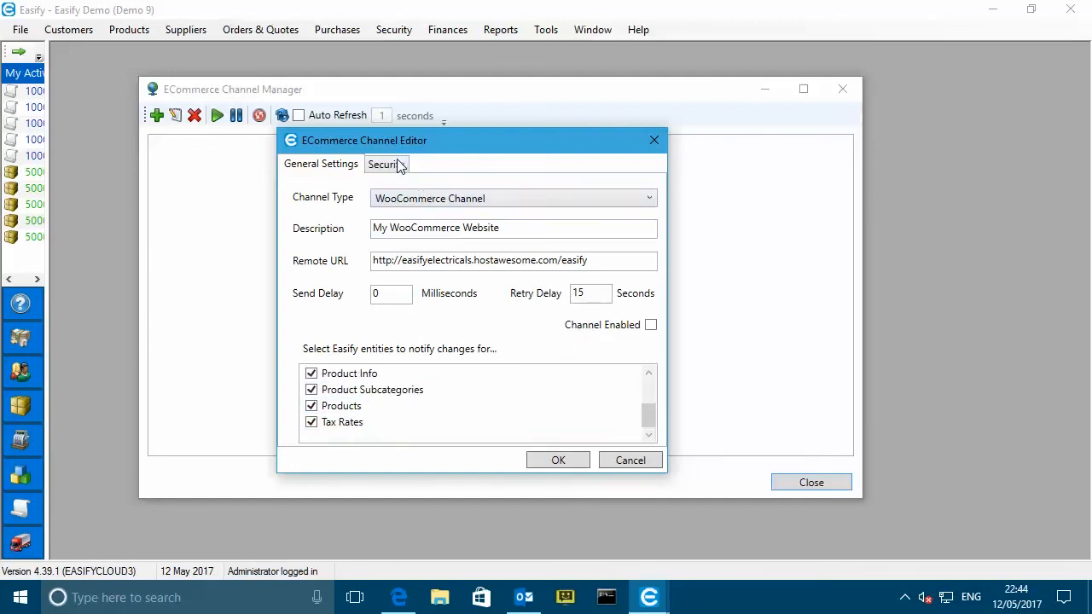
# - Paste the subscription username from the email into the channel's Security tab
pyautogui.click(389, 165)
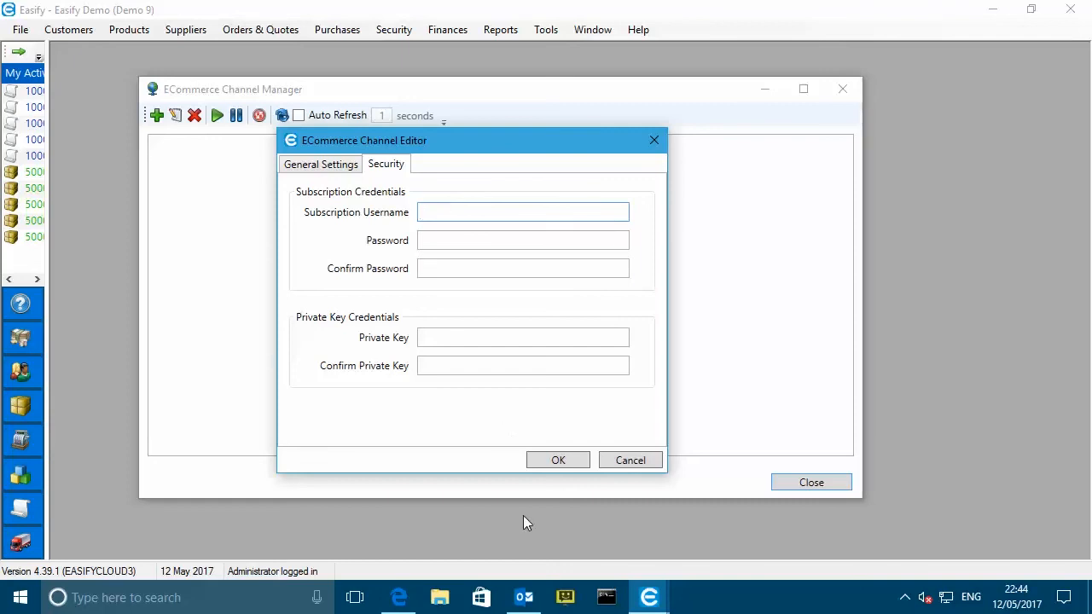
pyautogui.click(524, 597)
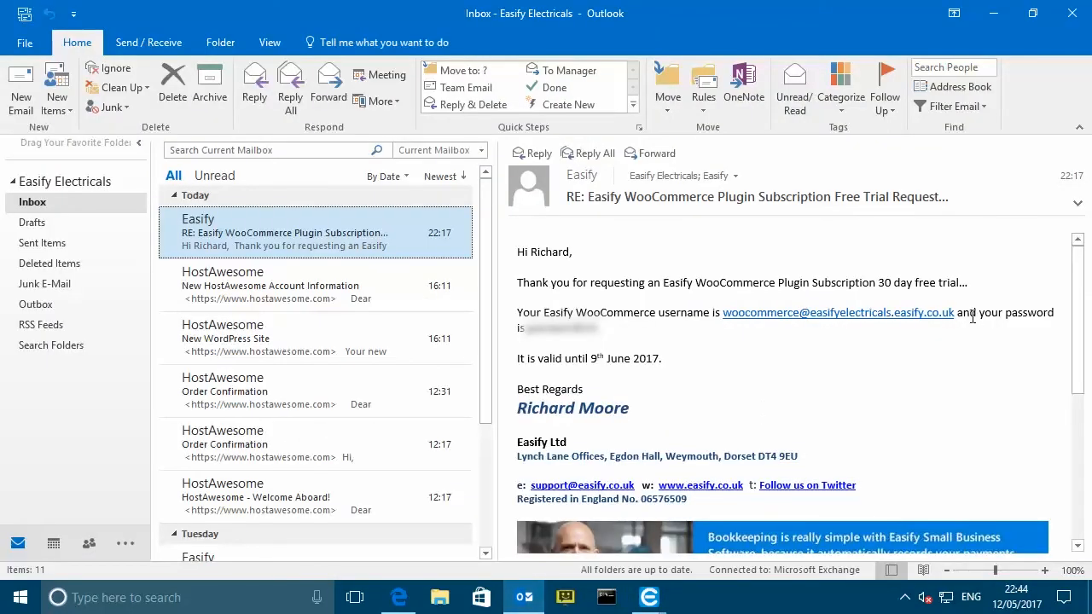
pyautogui.moveTo(952, 318); pyautogui.dragTo(723, 319)
pyautogui.hotkey('ctrl', 'c')
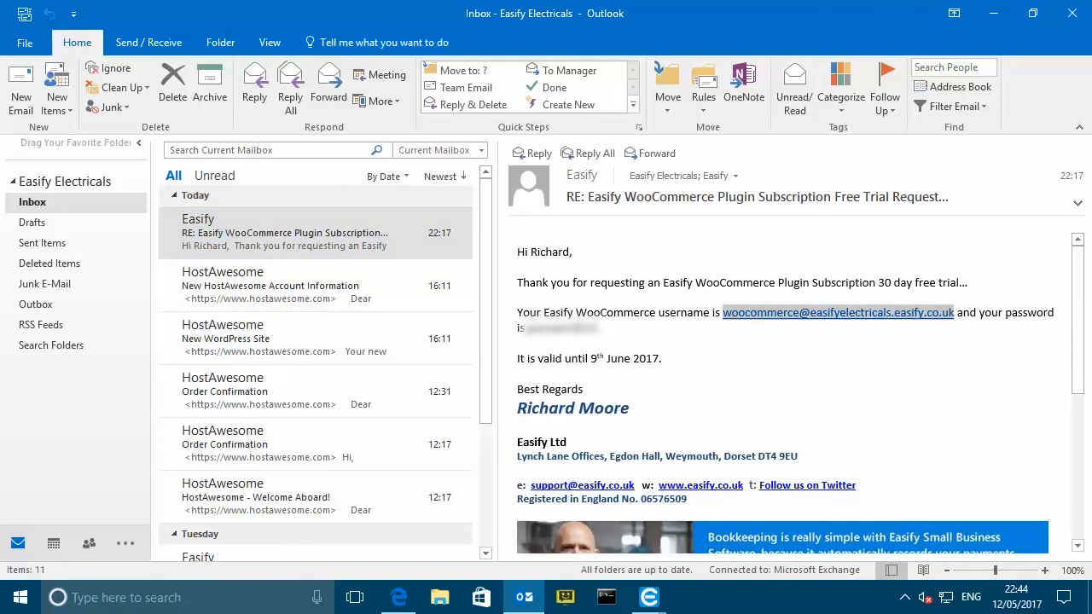
pyautogui.click(991, 12)
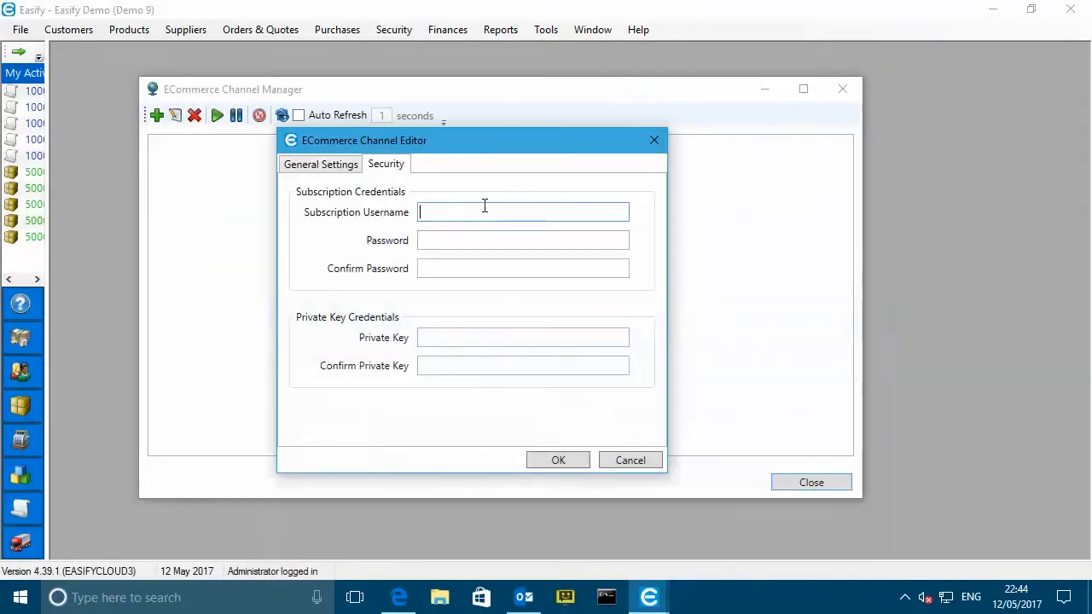
pyautogui.hotkey('ctrl', 'v')
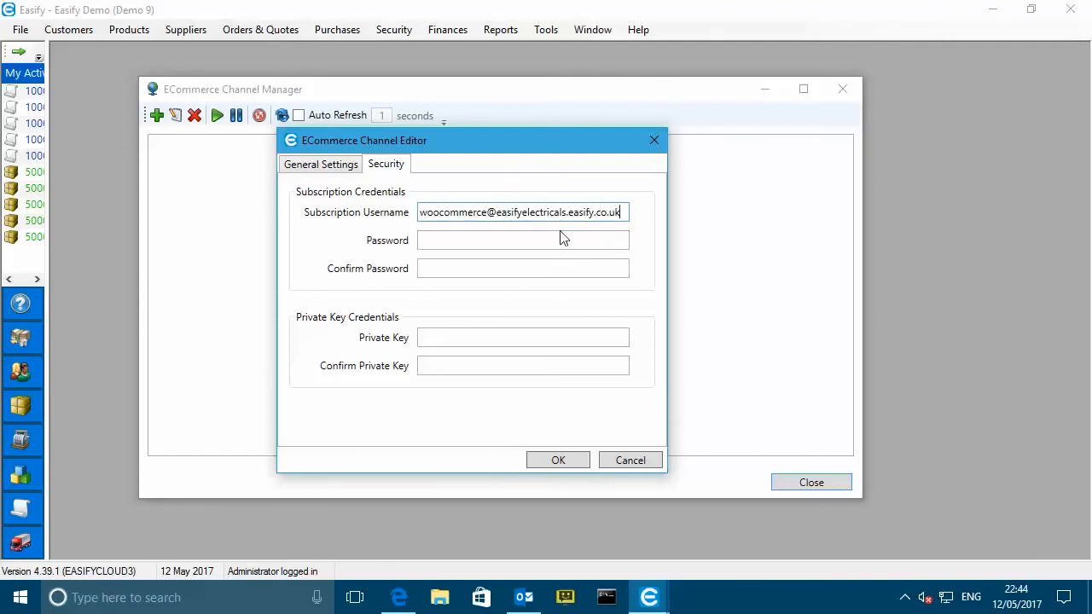
# - Enter and confirm the password, save the channel and un-pause it
pyautogui.click(510, 235)
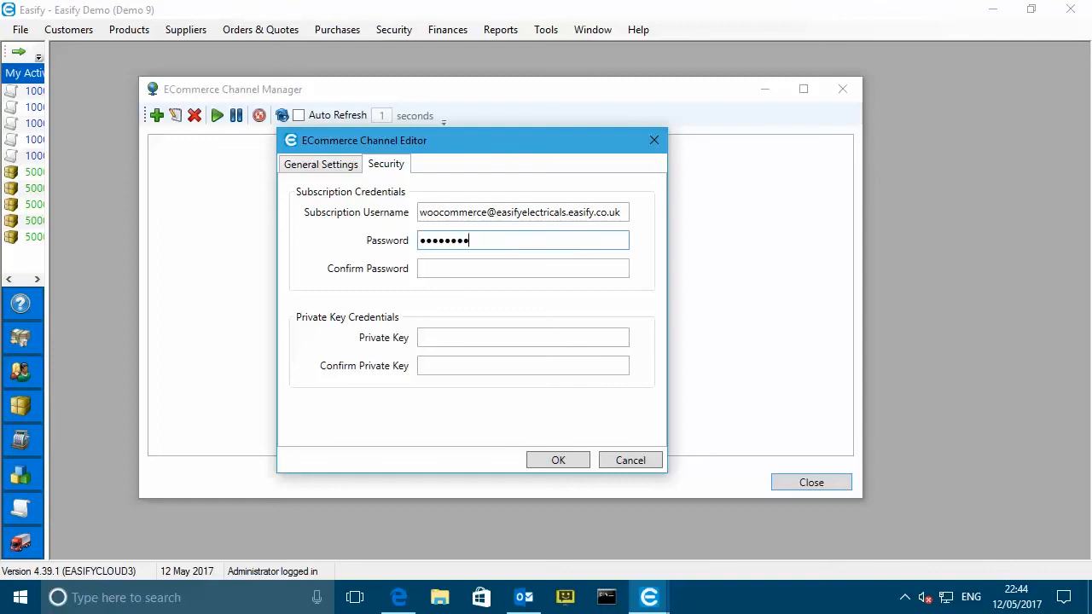
pyautogui.click(525, 271)
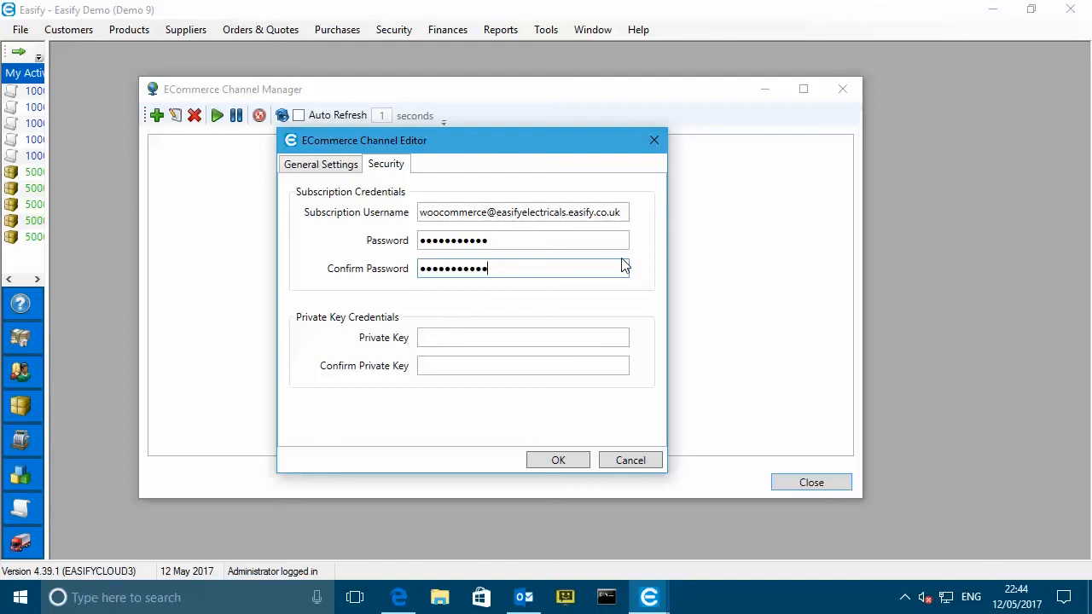
pyautogui.click(558, 462)
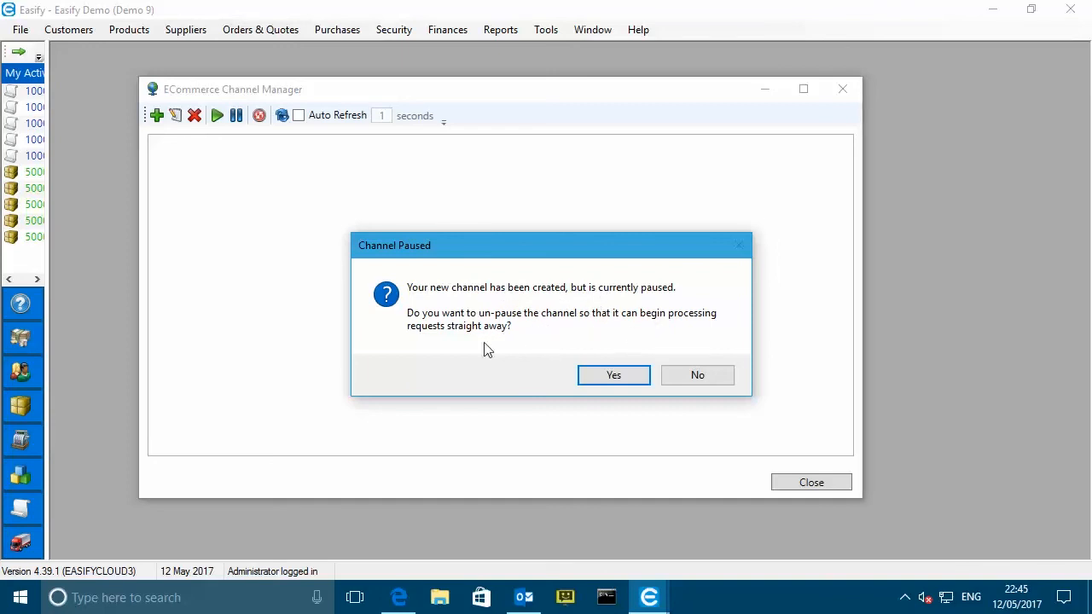
pyautogui.click(613, 375)
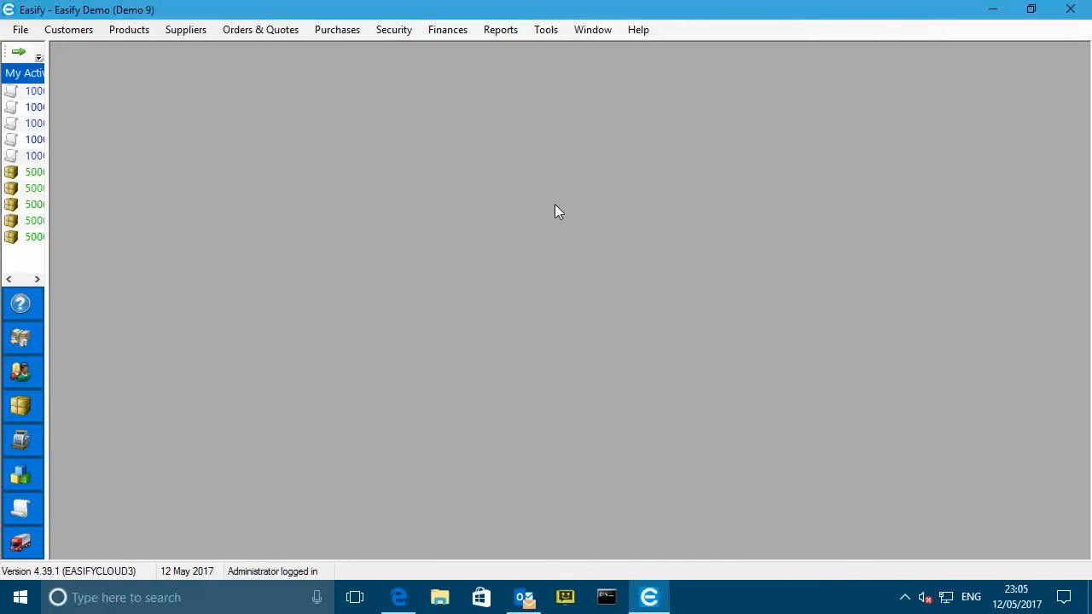
# - Set Stock Control Mode to Automatic in Tools > Options and save the change
pyautogui.click(550, 35)
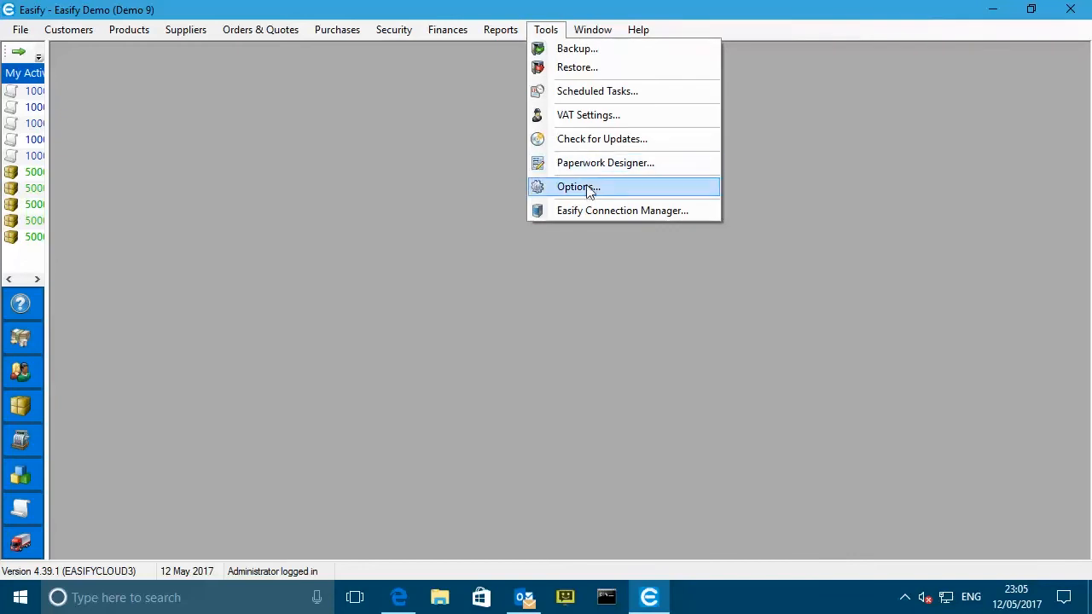
pyautogui.click(588, 189)
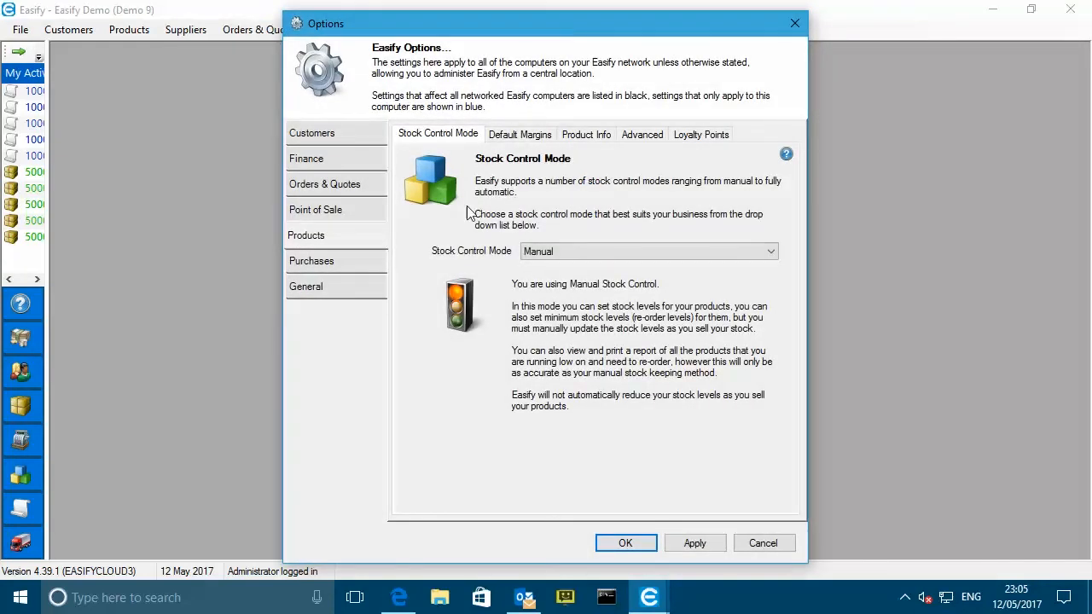
pyautogui.click(569, 253)
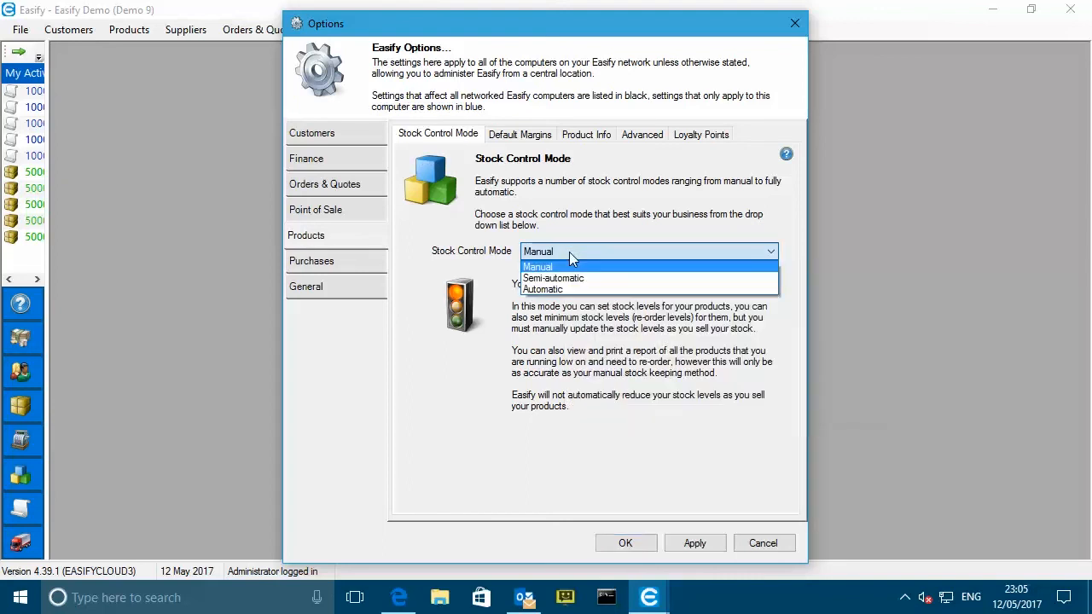
pyautogui.click(543, 289)
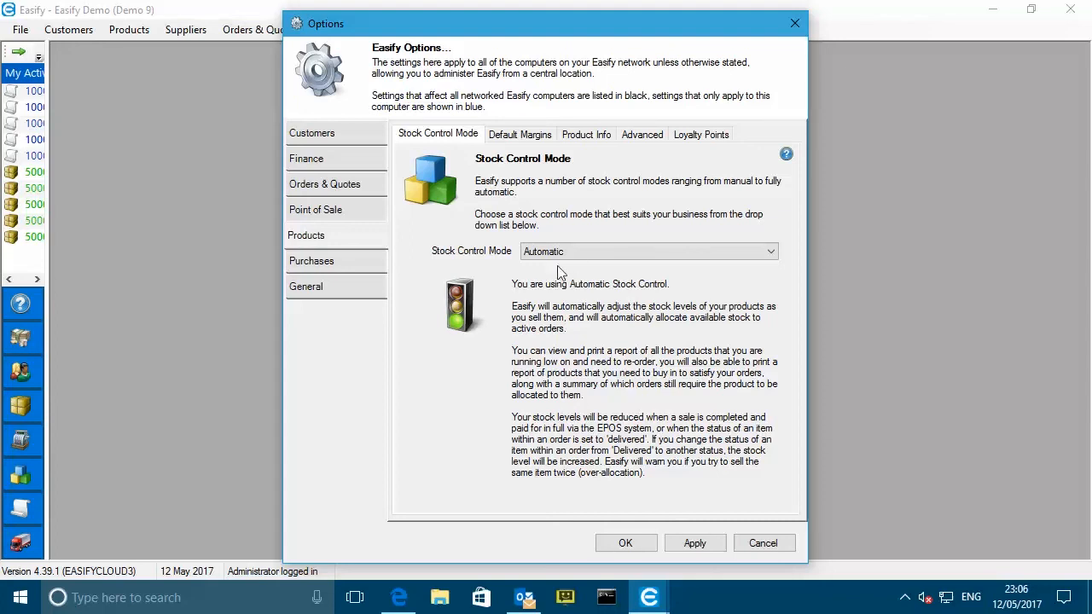
pyautogui.click(631, 546)
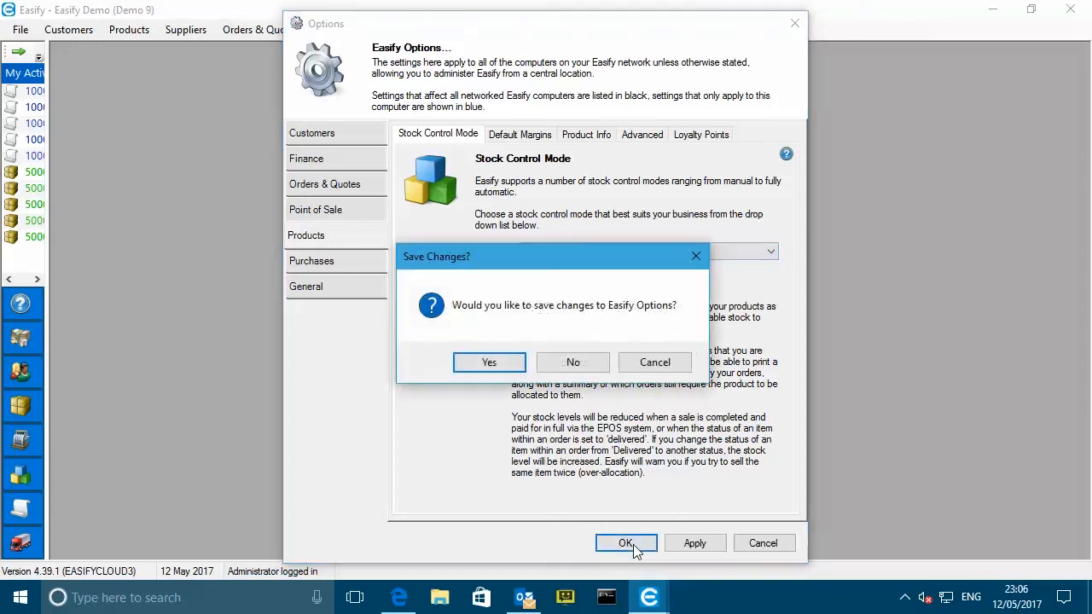
pyautogui.click(490, 362)
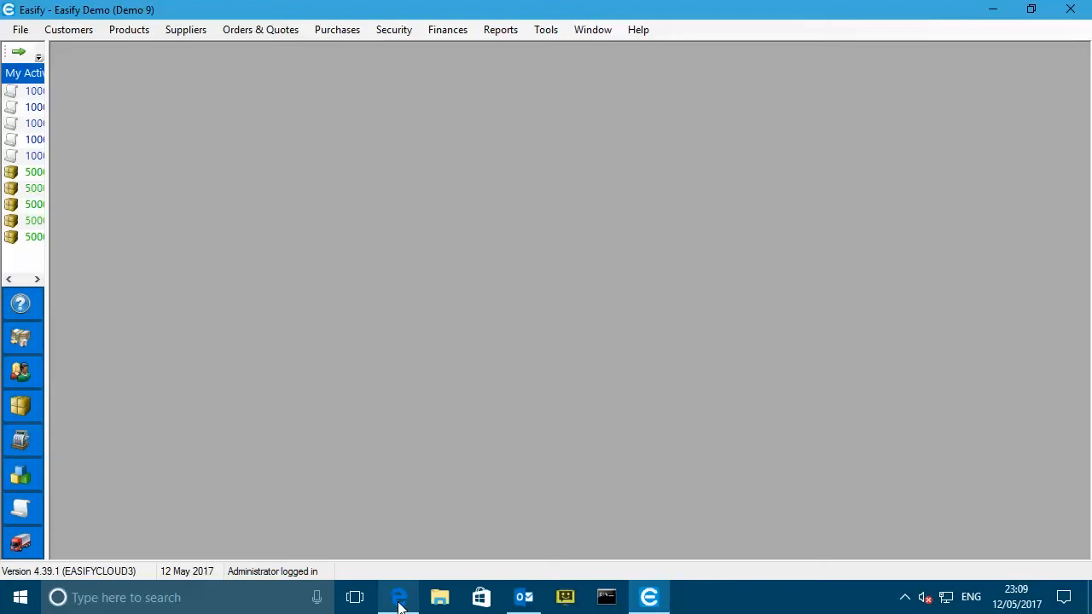
# - Load the My WordPress Site home page in Edge and confirm it still shows no products or categories
pyautogui.click(399, 601)
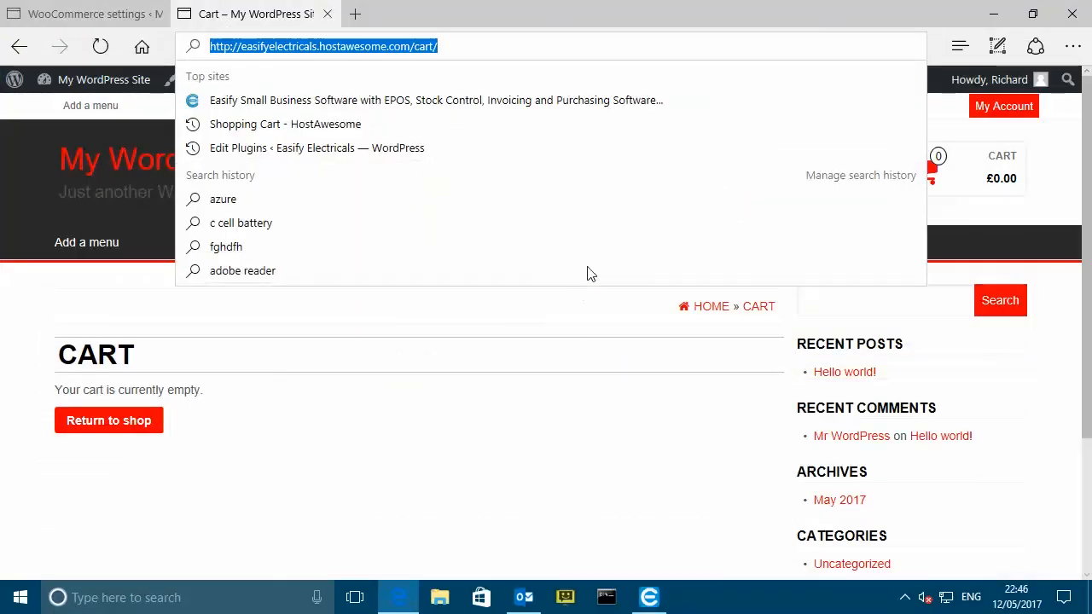
pyautogui.click(450, 397)
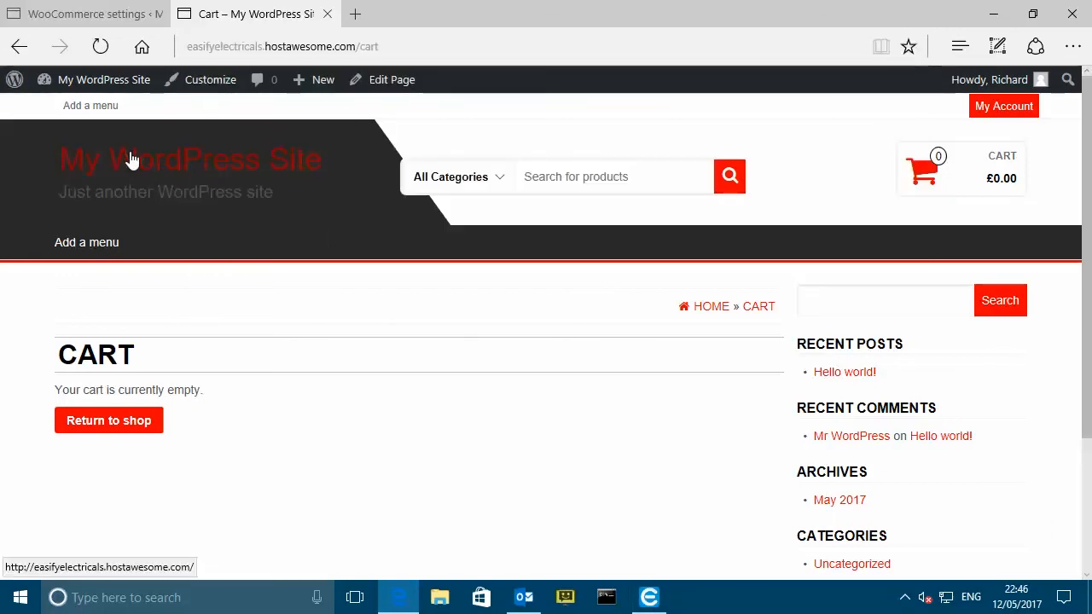
pyautogui.click(196, 159)
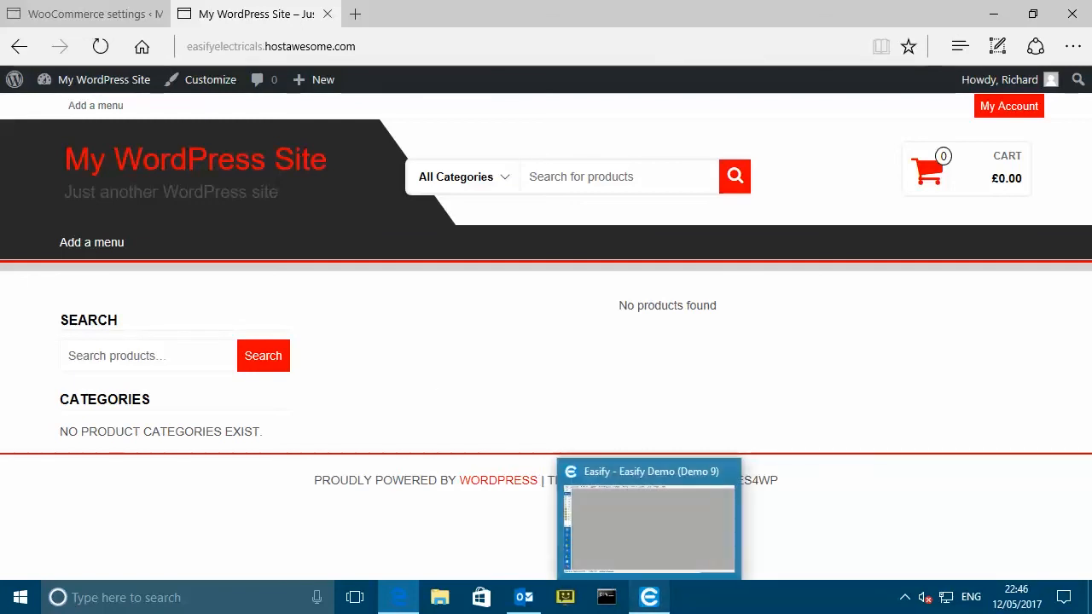
pyautogui.click(648, 595)
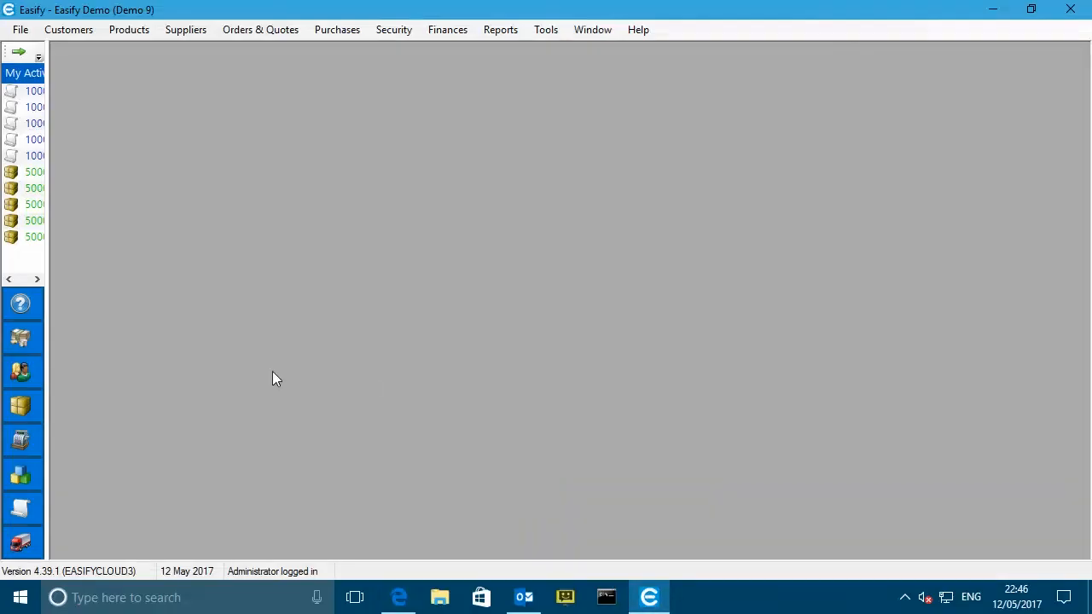
# - Open Easify's Products list and widen it to show the Info and Last Priced columns
pyautogui.click(19, 474)
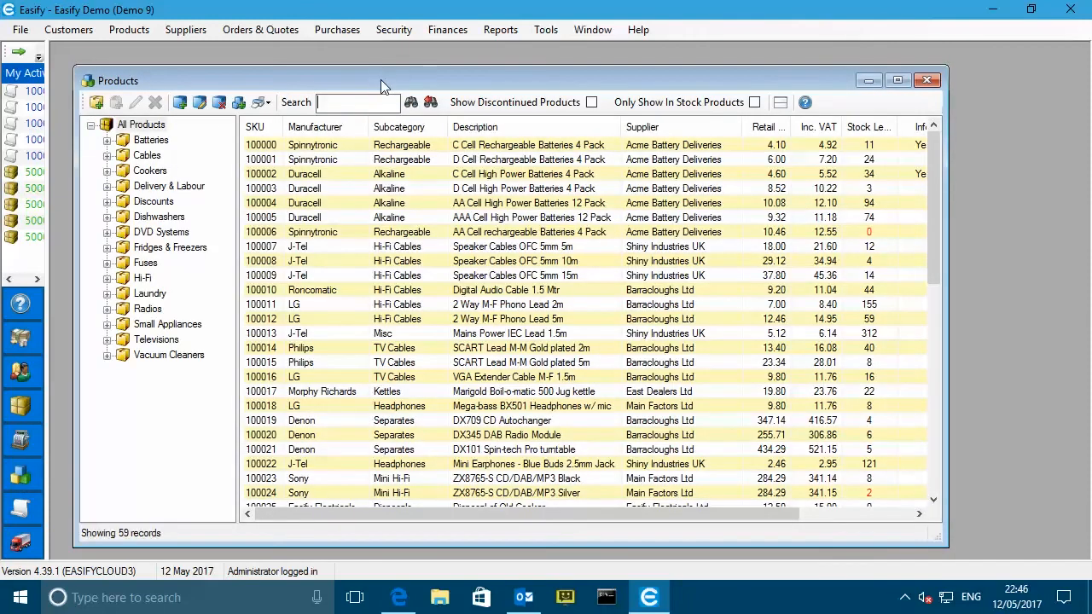
pyautogui.moveTo(381, 80); pyautogui.dragTo(375, 68)
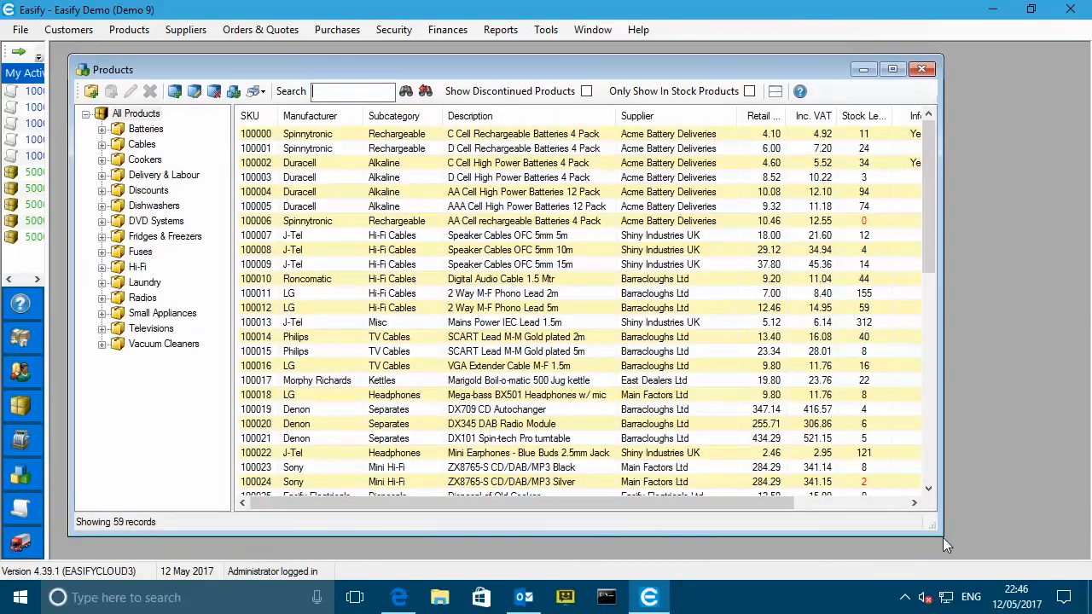
pyautogui.moveTo(942, 537); pyautogui.dragTo(1050, 543)
pyautogui.moveTo(1064, 552); pyautogui.dragTo(1070, 554)
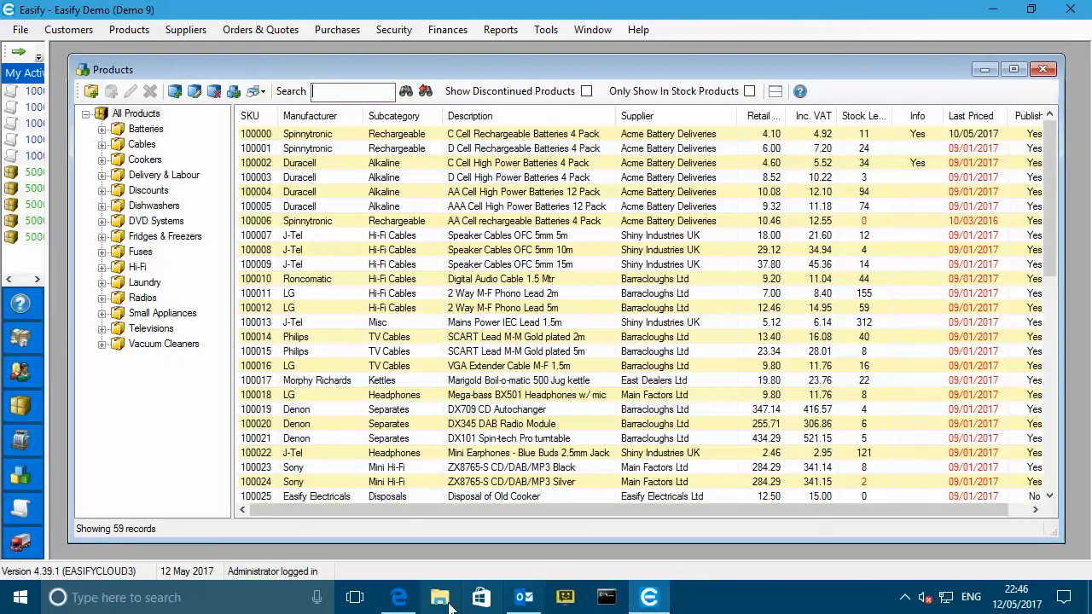
# - Bring up WooCommerce's Products Inventory settings in Edge, where stock management is disabled
pyautogui.moveTo(398, 602)
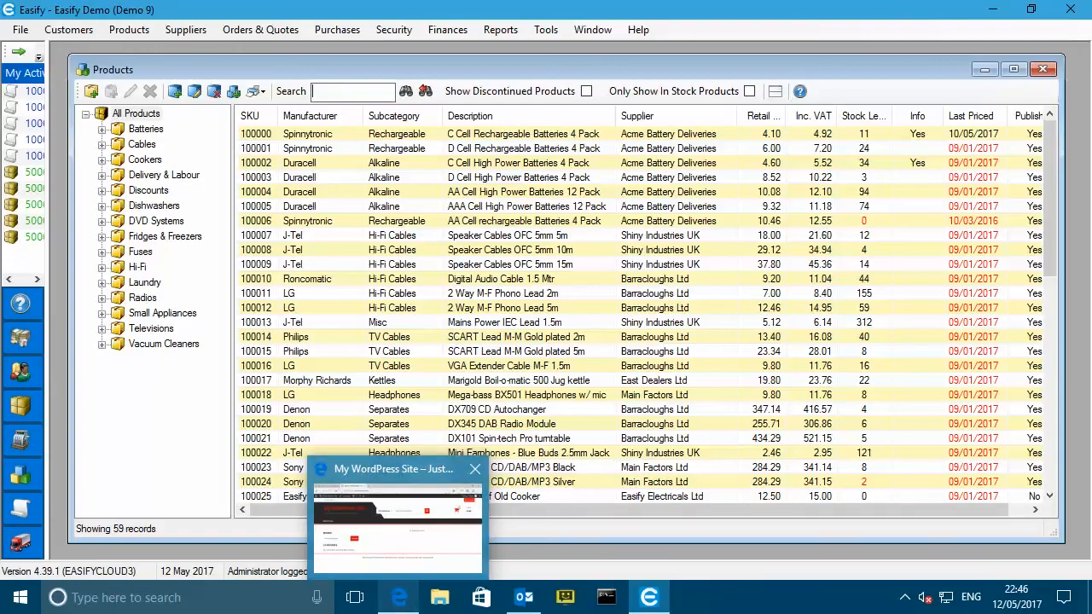
pyautogui.click(401, 602)
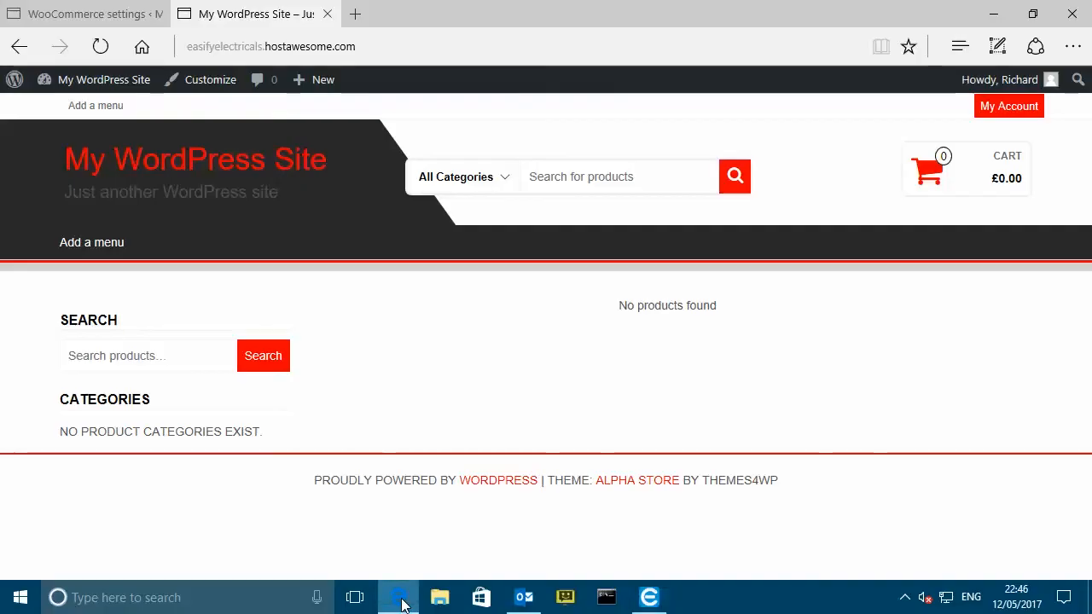
pyautogui.click(91, 17)
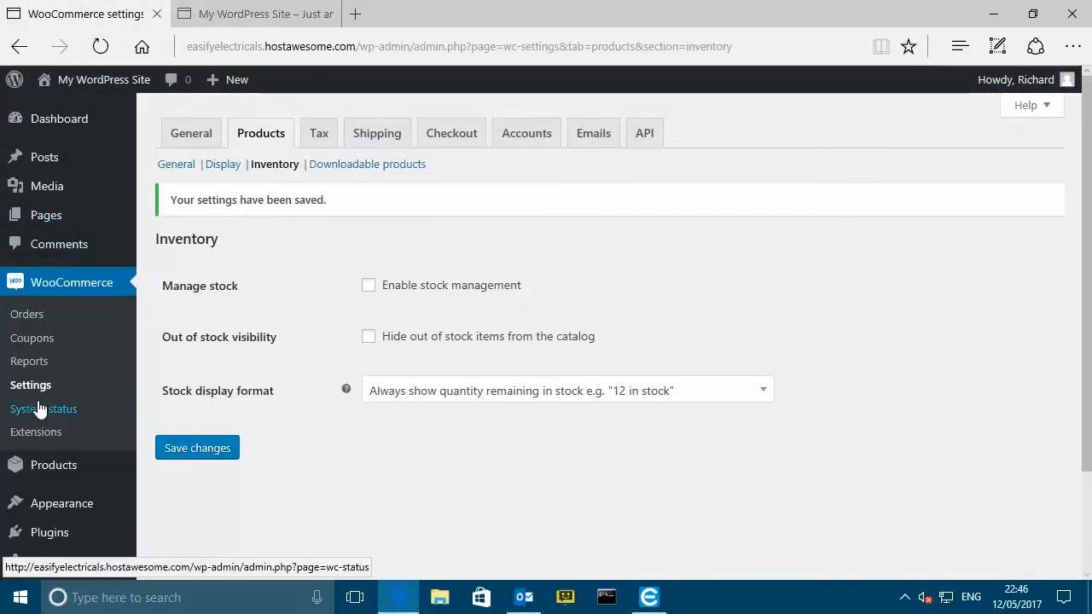
pyautogui.moveTo(44, 469)
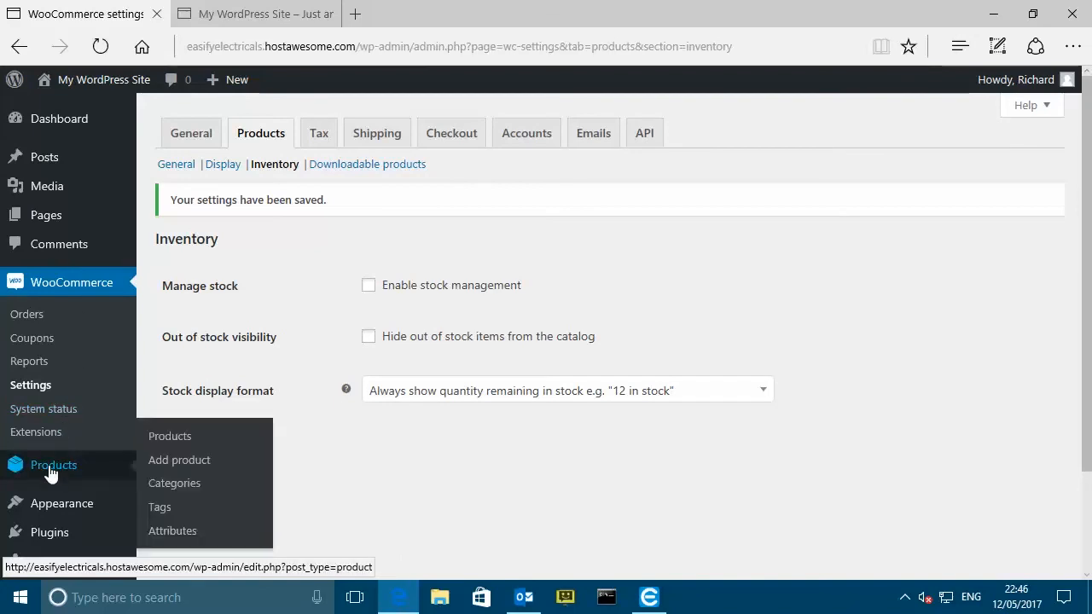
pyautogui.click(179, 465)
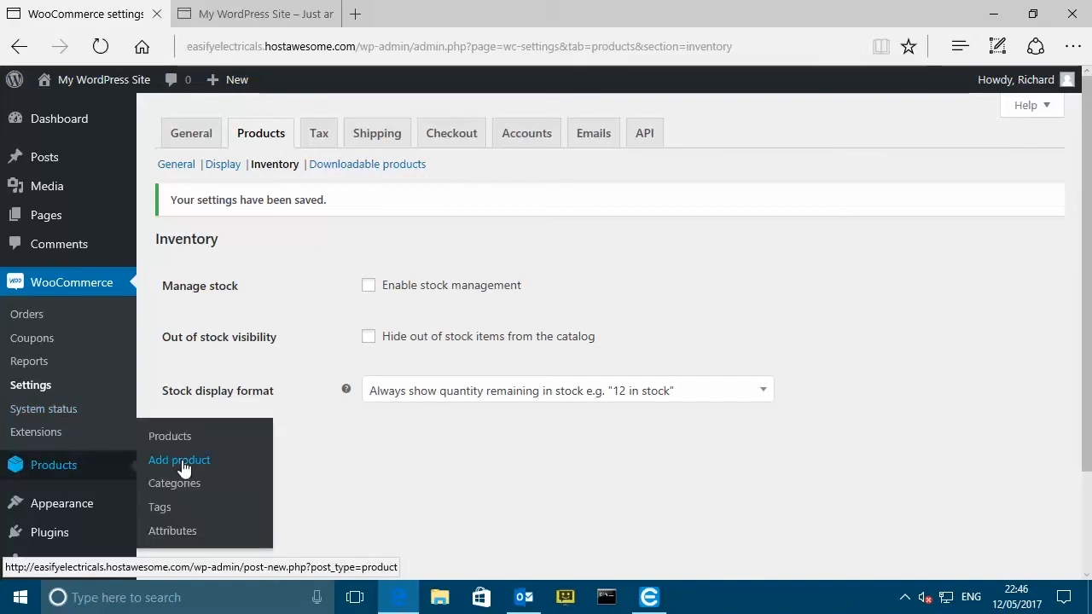
# - Filter products to Cables > Hi-Fi Cables and start a new 'Hi Fi Cable' product from Amstrad, supplier Ace Cooker Supplies
pyautogui.click(649, 597)
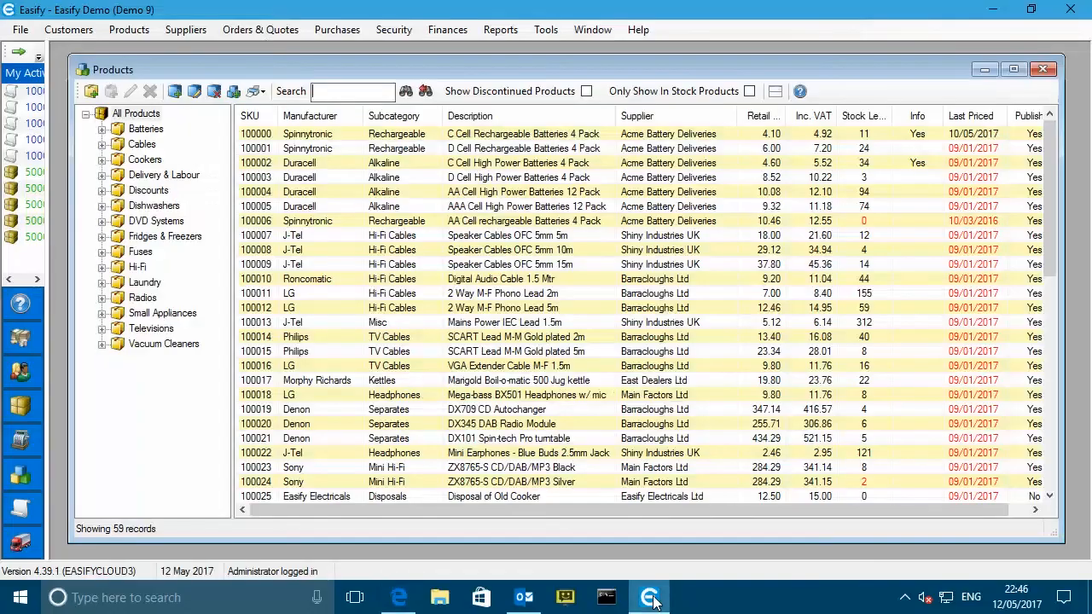
pyautogui.moveTo(309, 67); pyautogui.dragTo(299, 62)
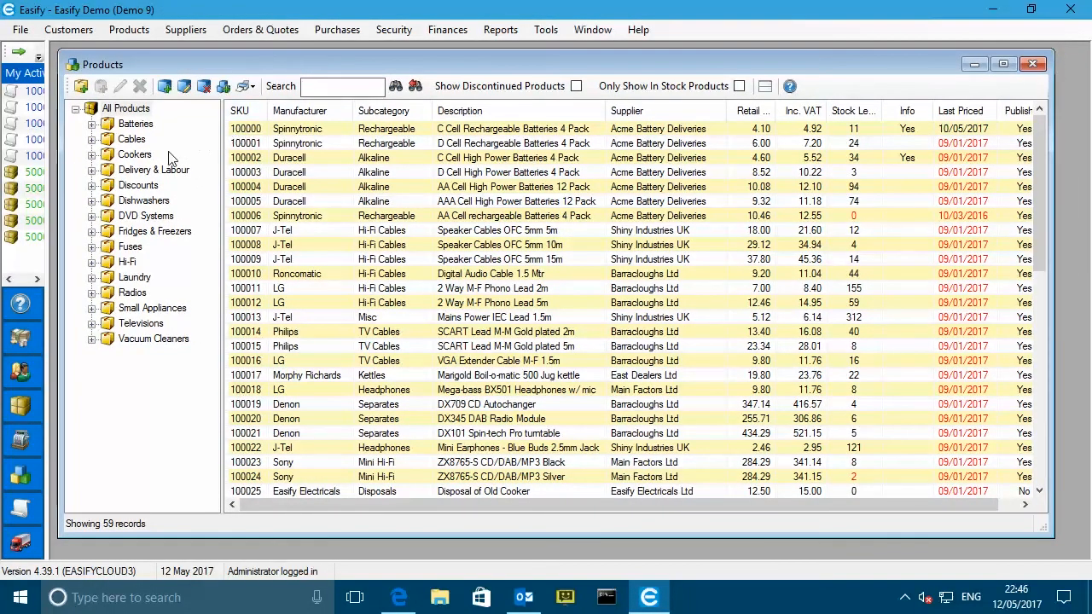
pyautogui.click(131, 139)
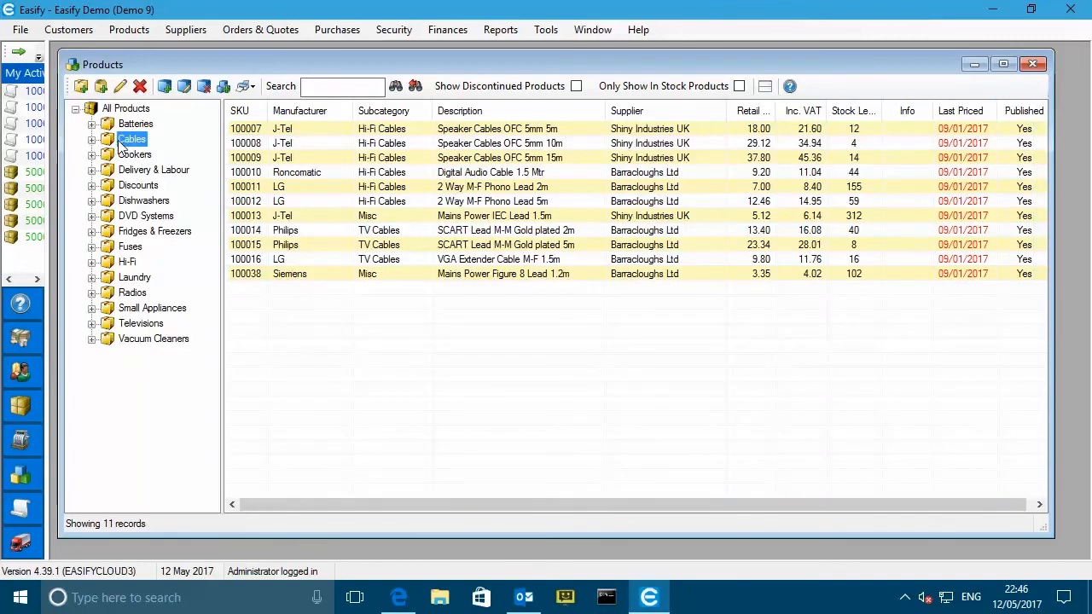
pyautogui.click(92, 140)
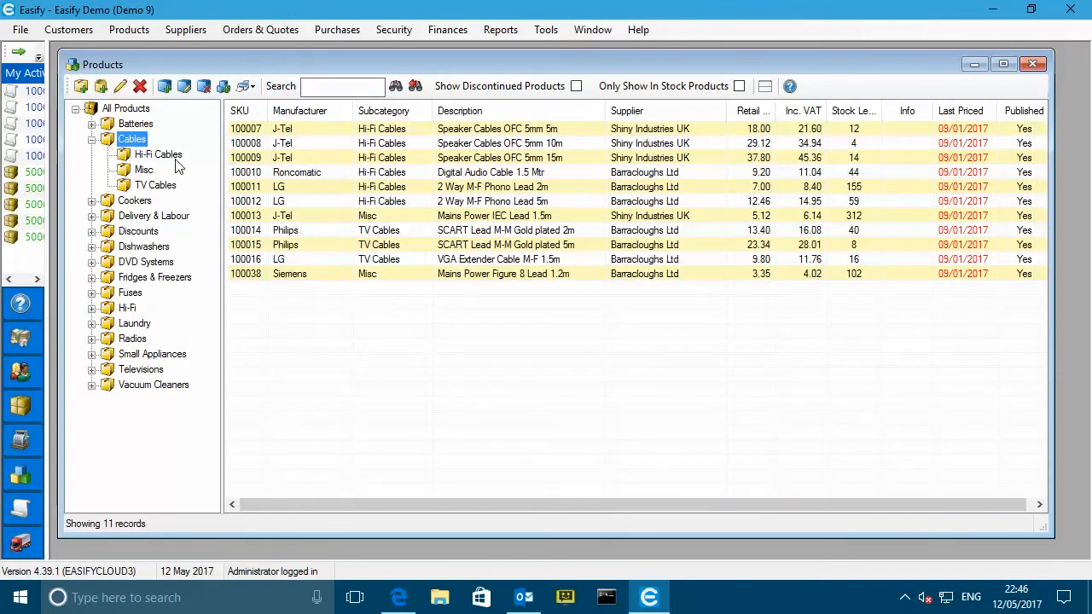
pyautogui.click(167, 157)
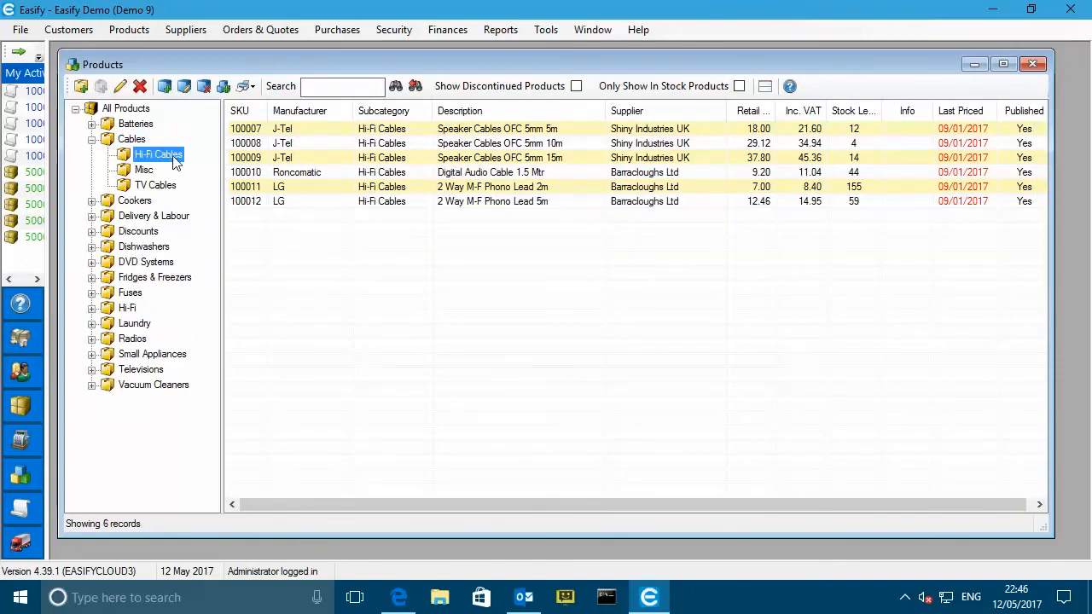
pyautogui.click(165, 87)
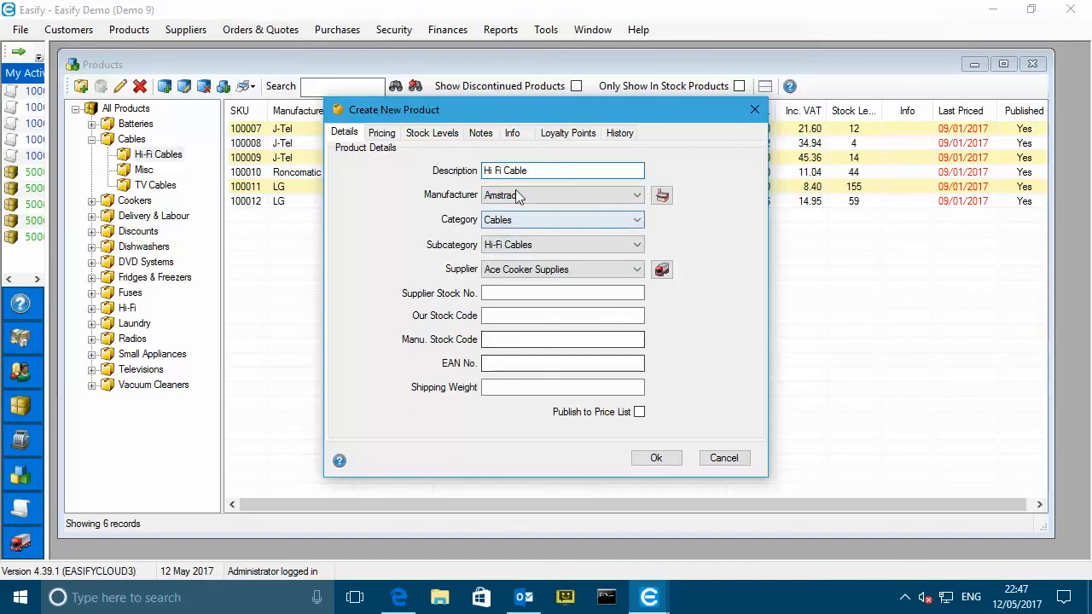
pyautogui.click(383, 135)
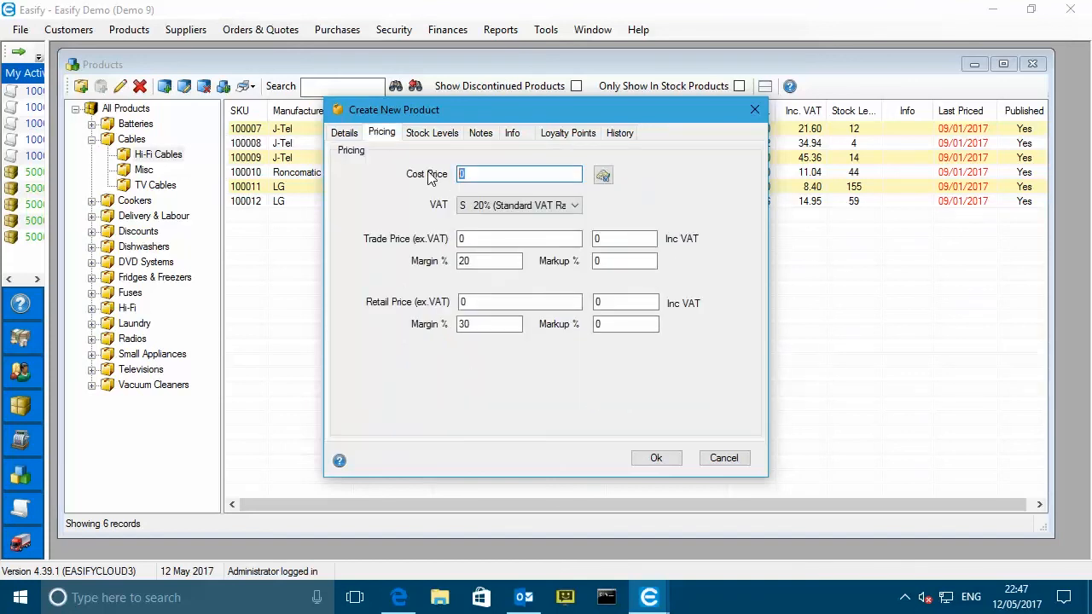
# - Enter cost price 5, retail 20 and trade 15 on the Pricing tab
pyautogui.write('5')
pyautogui.press('Tab')
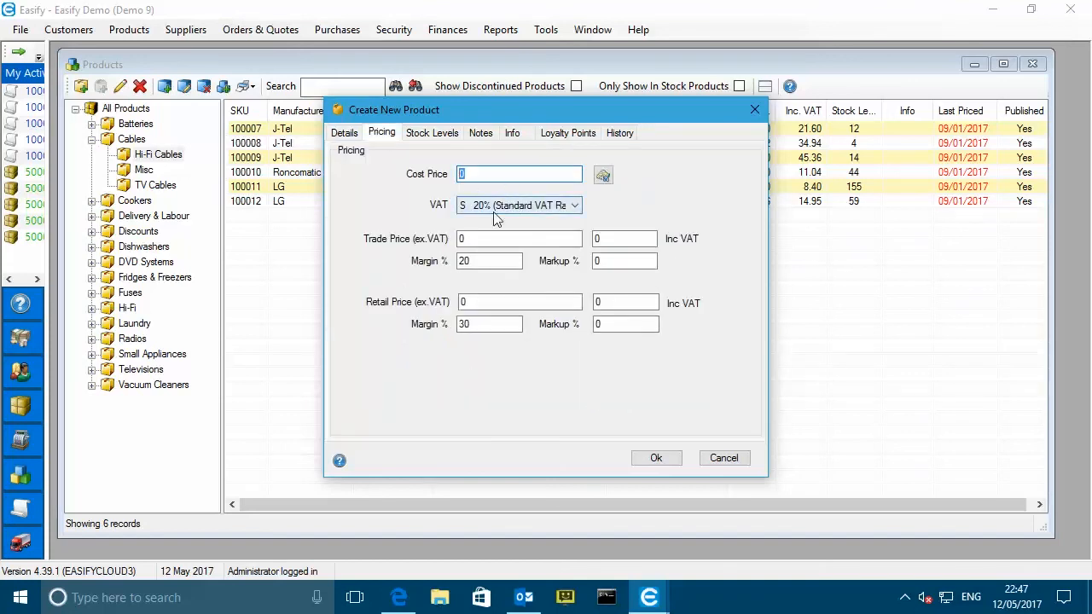
pyautogui.click(516, 300)
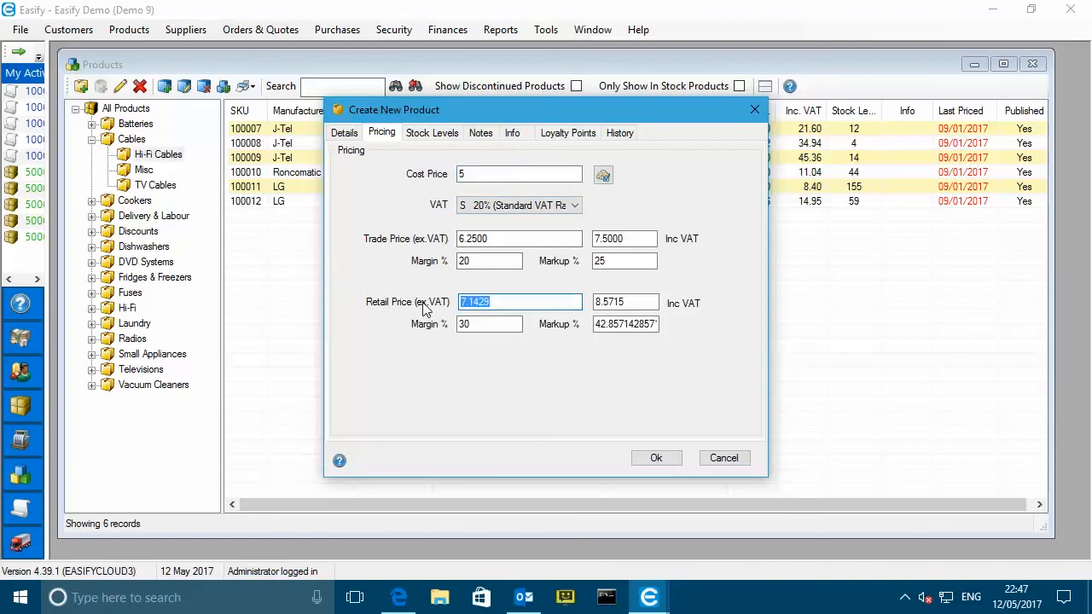
pyautogui.write('20')
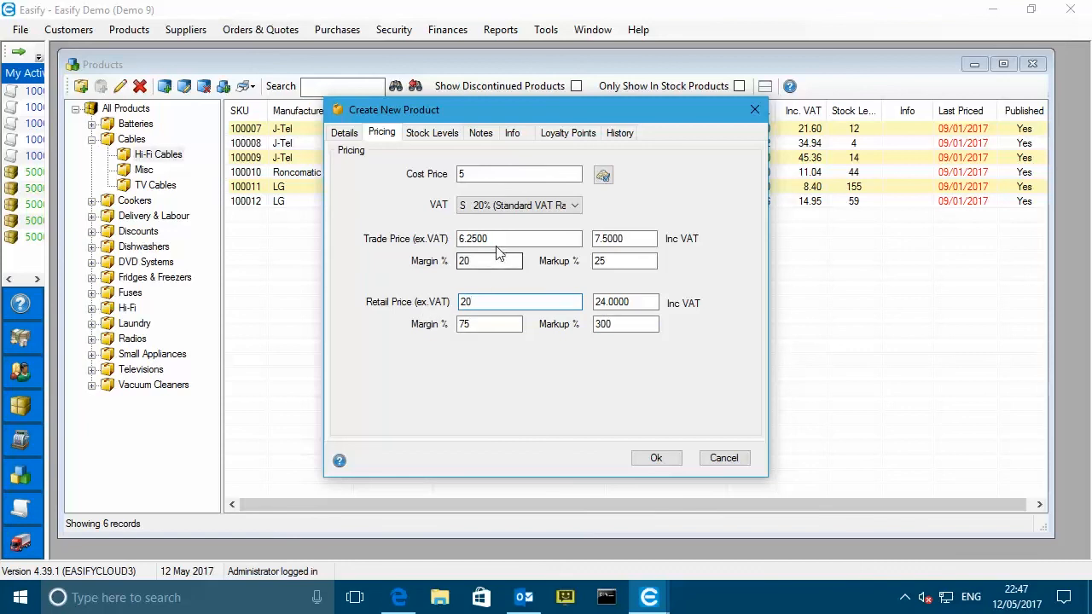
pyautogui.click(517, 238)
pyautogui.moveTo(517, 236); pyautogui.dragTo(449, 239)
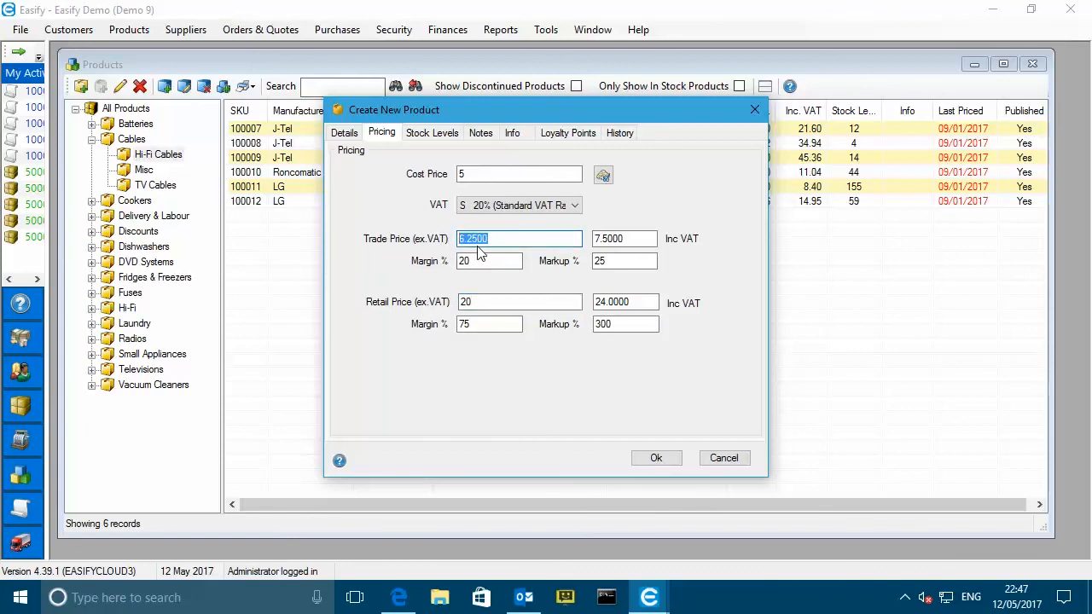
pyautogui.write('15')
pyautogui.click(502, 302)
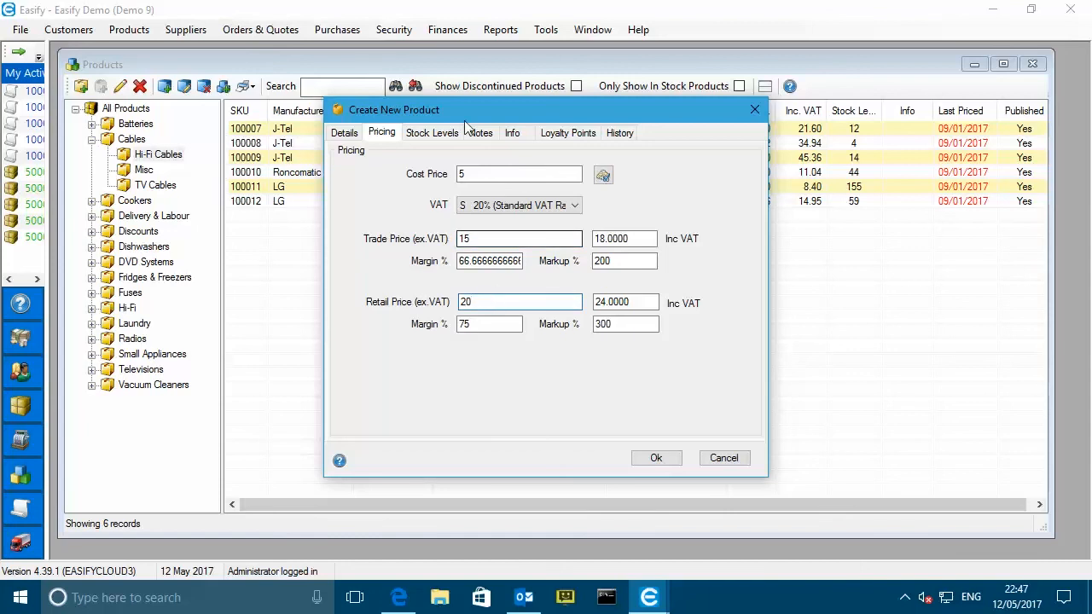
# - Set the product's stock level to 20
pyautogui.click(438, 134)
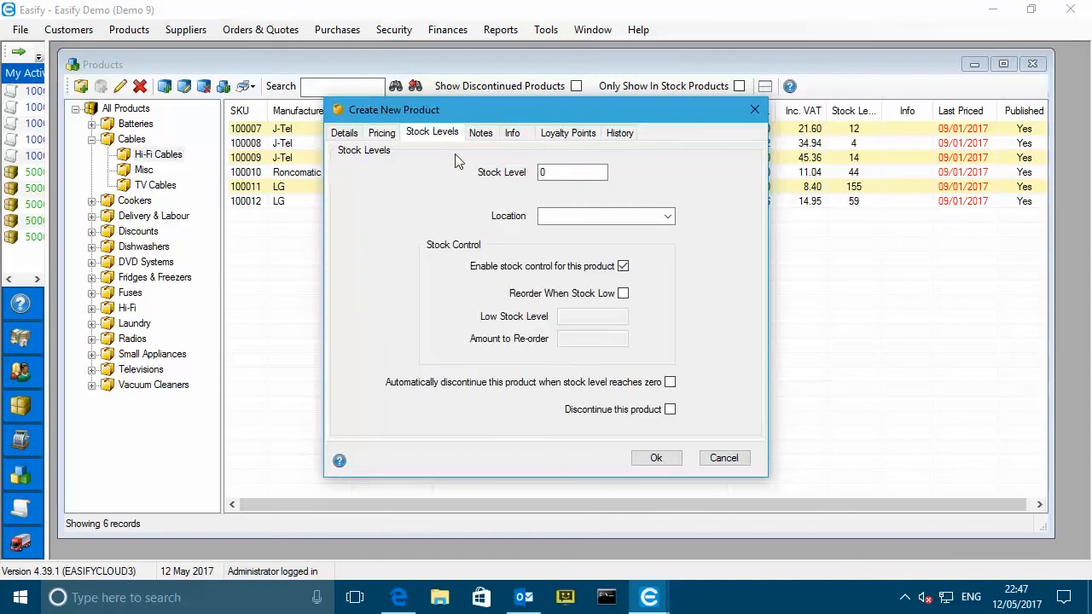
pyautogui.moveTo(559, 270)
pyautogui.click(580, 175)
pyautogui.write('20')
pyautogui.click(516, 133)
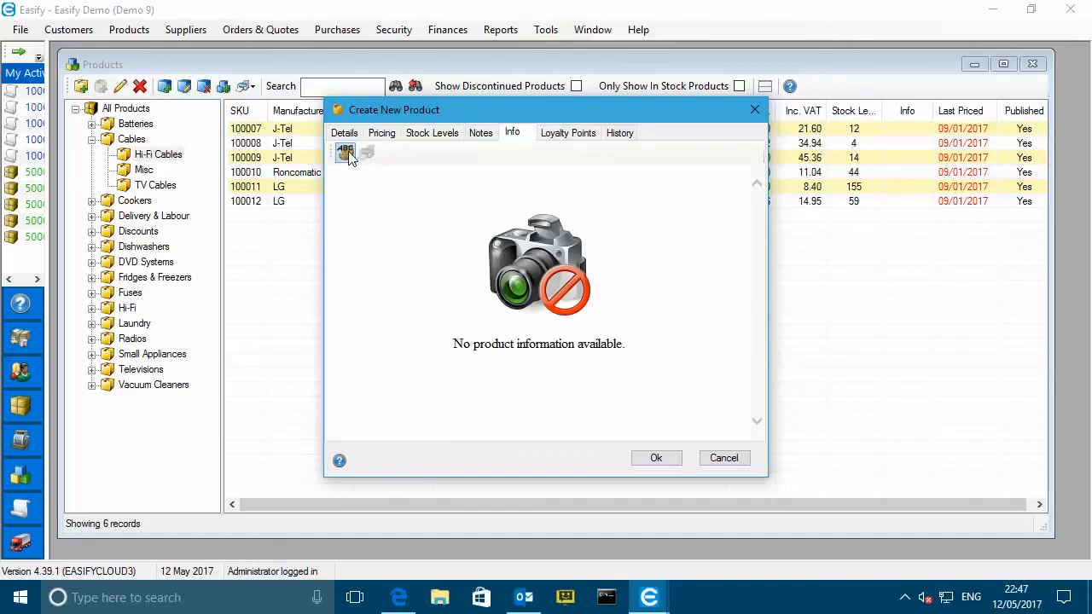
# - Load the speaker-cable picture into the Product Info Editor
pyautogui.click(343, 152)
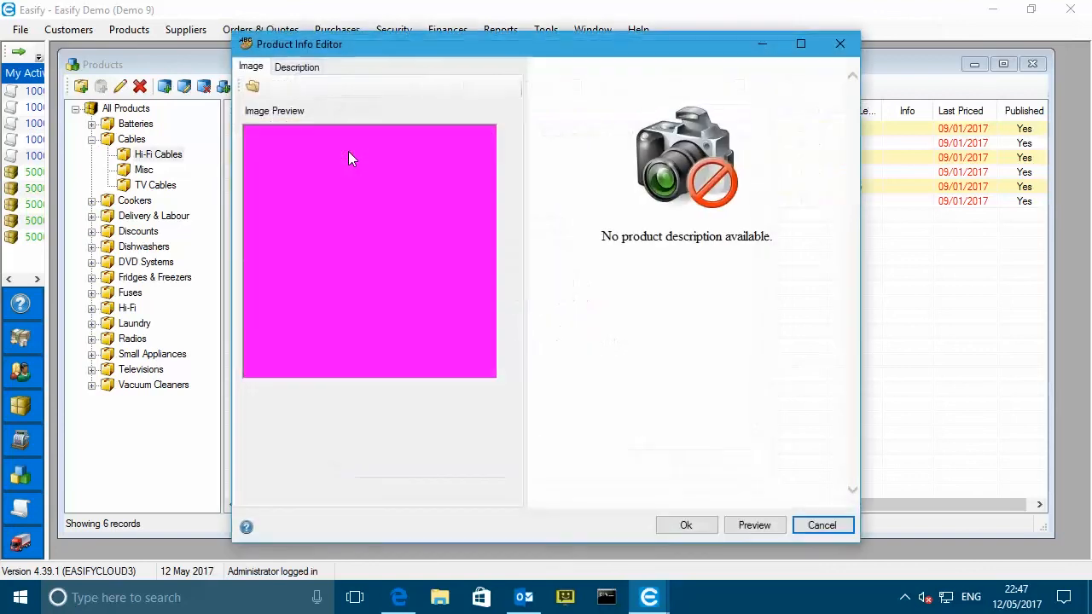
pyautogui.click(254, 89)
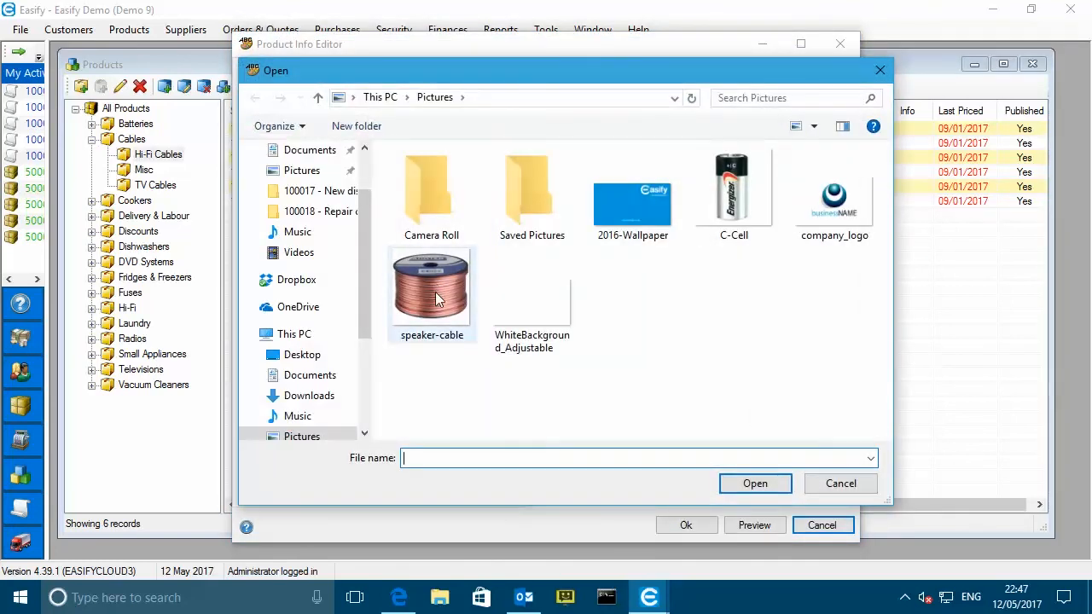
pyautogui.click(438, 300)
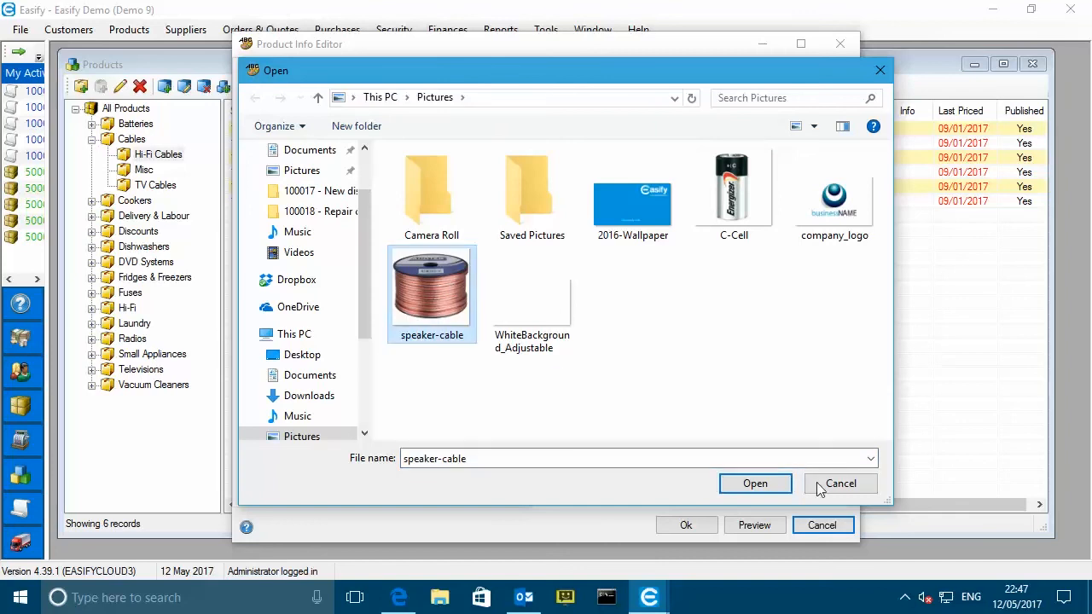
pyautogui.click(764, 480)
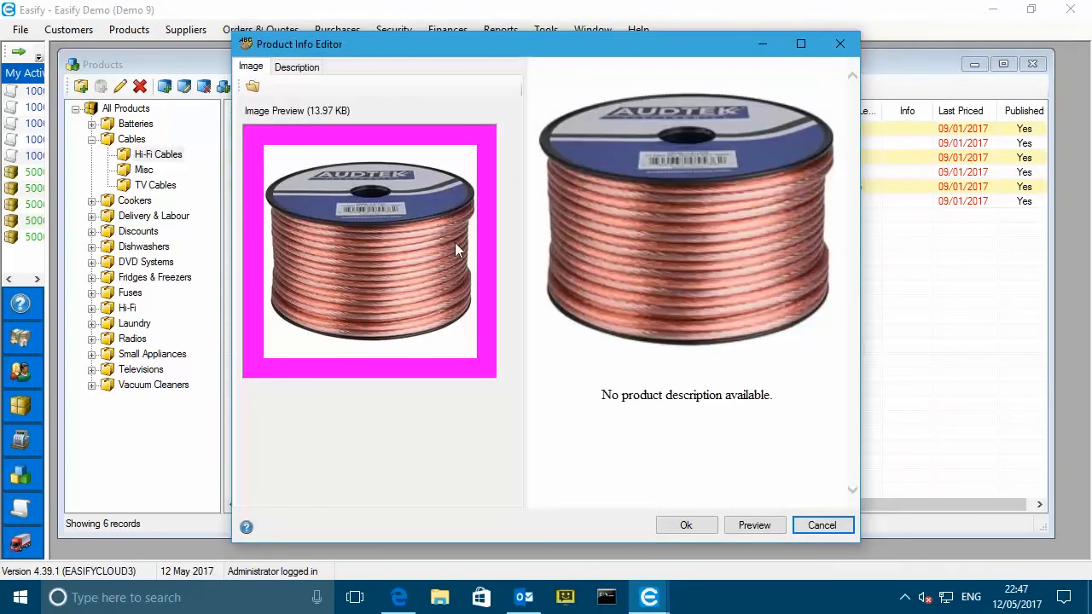
# - Write a 'Speaker Cable' heading over 'This is nice cable.', preview it and accept
pyautogui.click(295, 68)
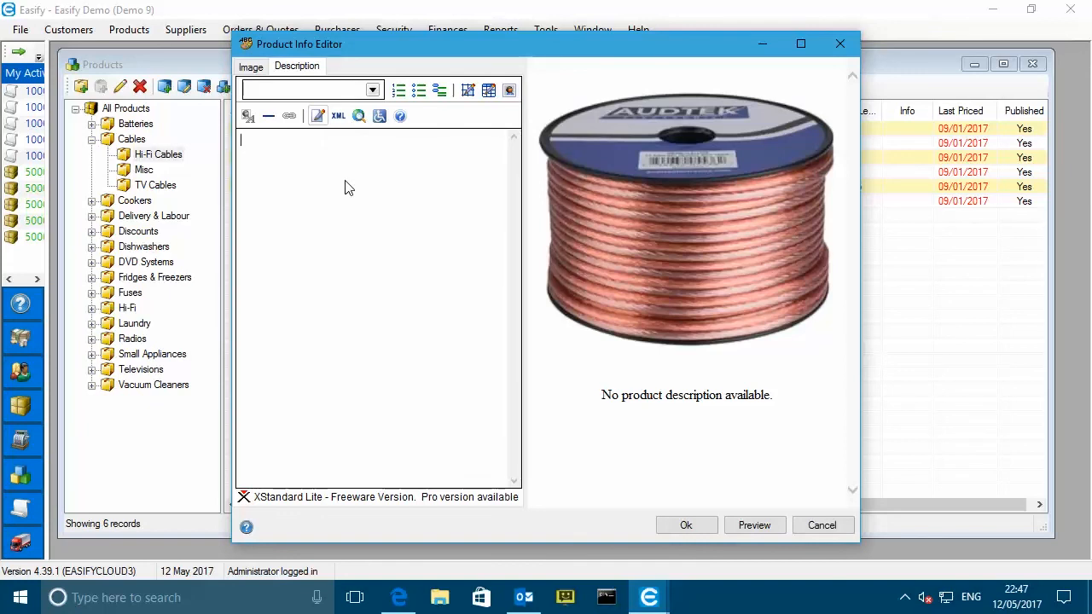
pyautogui.write('Speaker Cable')
pyautogui.press('Return')
pyautogui.write('This is n')
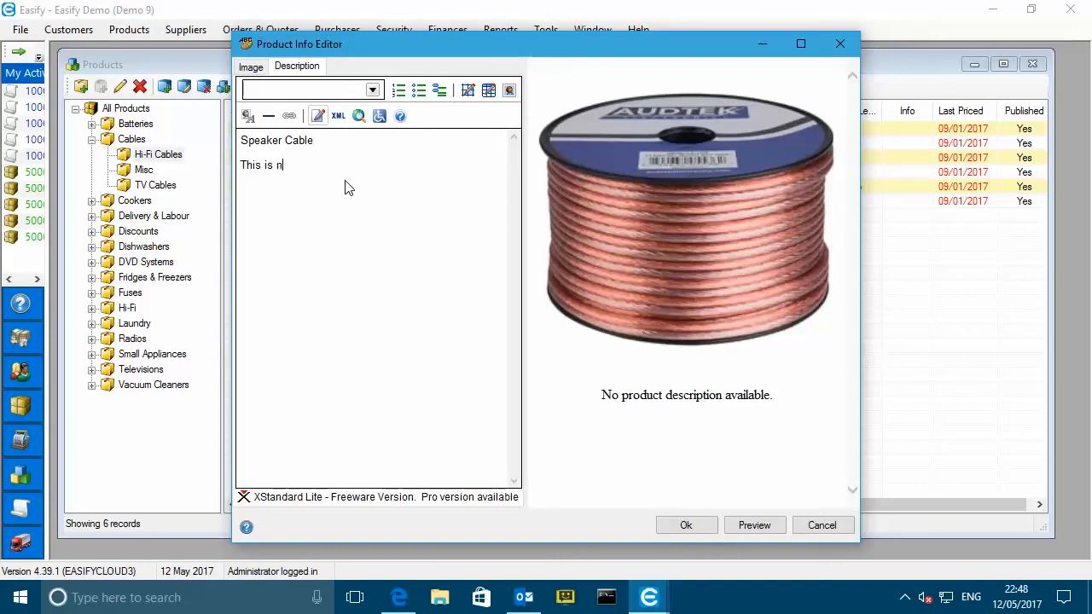
pyautogui.write('ice cable.')
pyautogui.moveTo(327, 137); pyautogui.dragTo(239, 140)
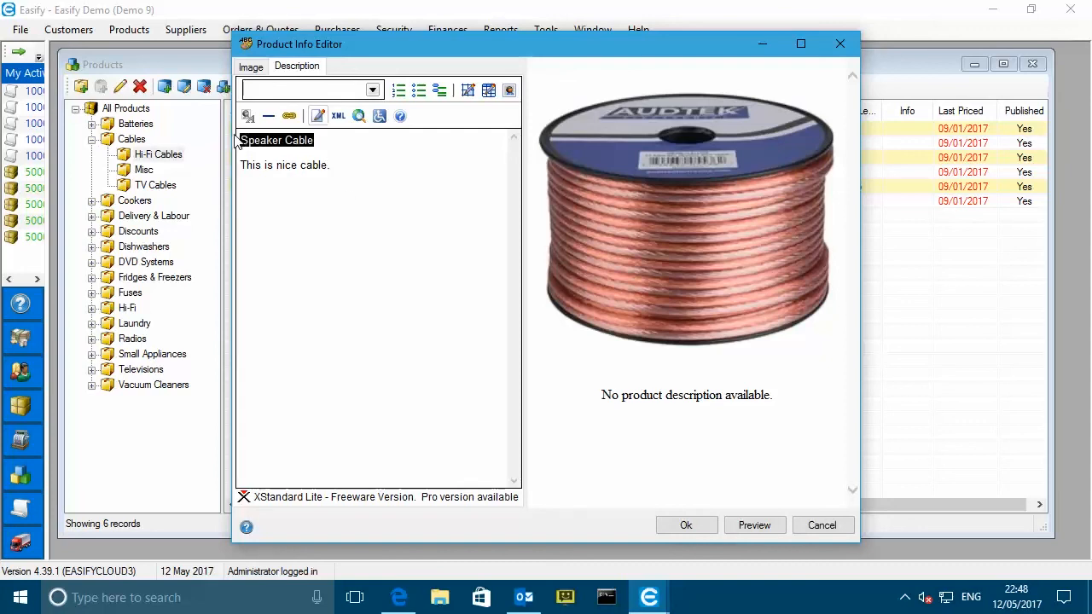
pyautogui.click(372, 90)
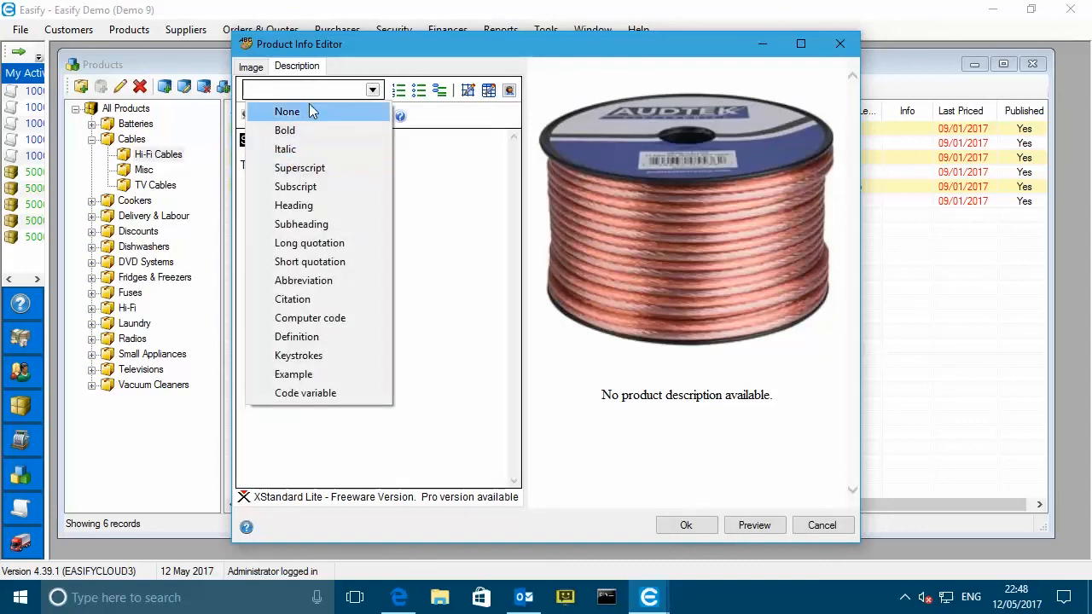
pyautogui.click(306, 206)
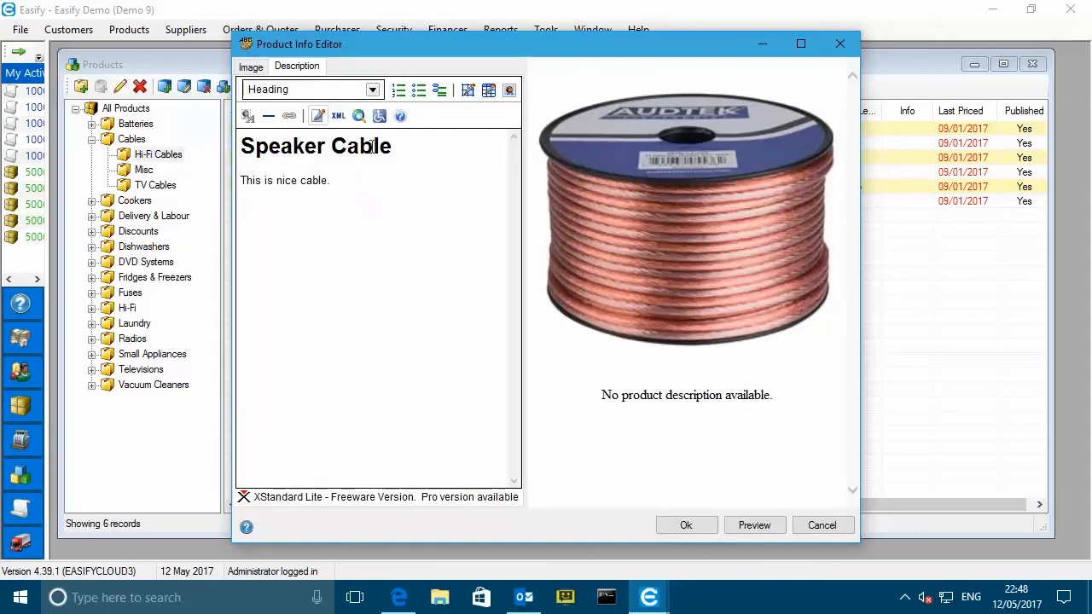
pyautogui.moveTo(404, 146); pyautogui.dragTo(220, 152)
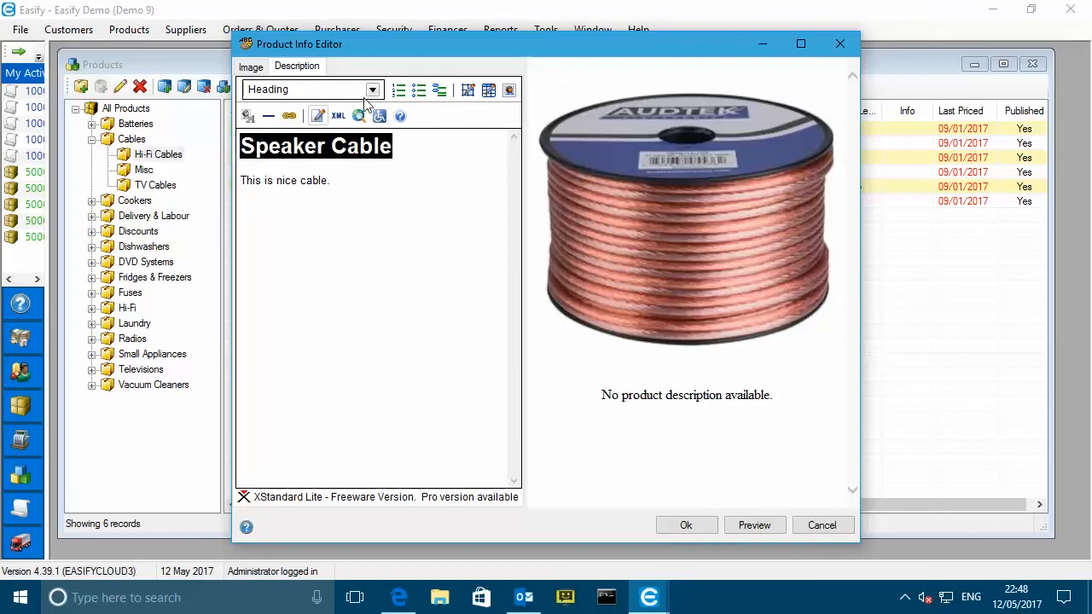
pyautogui.click(324, 180)
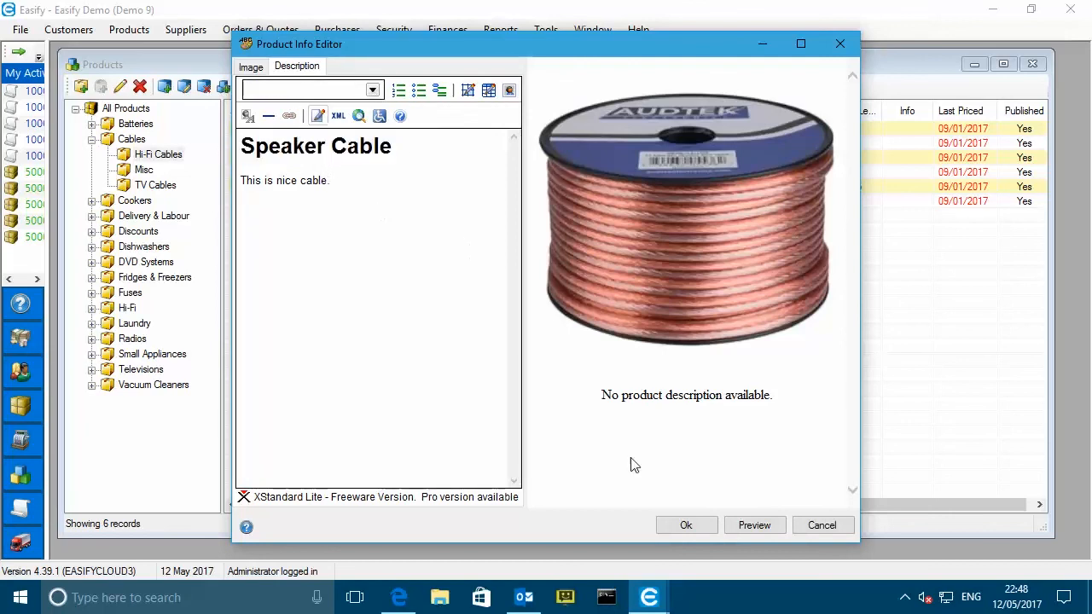
pyautogui.click(757, 525)
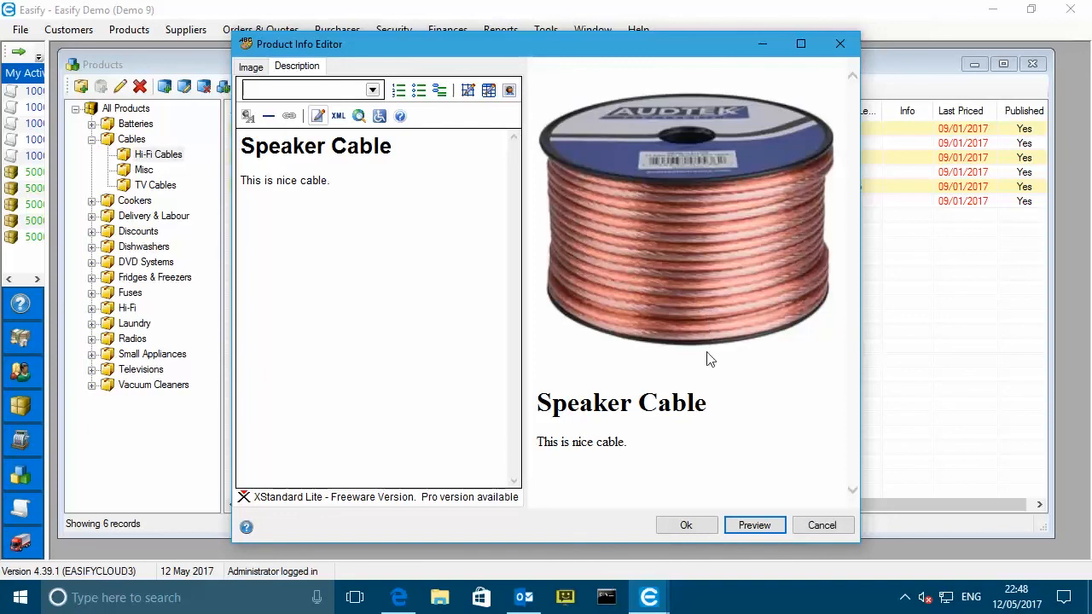
pyautogui.click(688, 523)
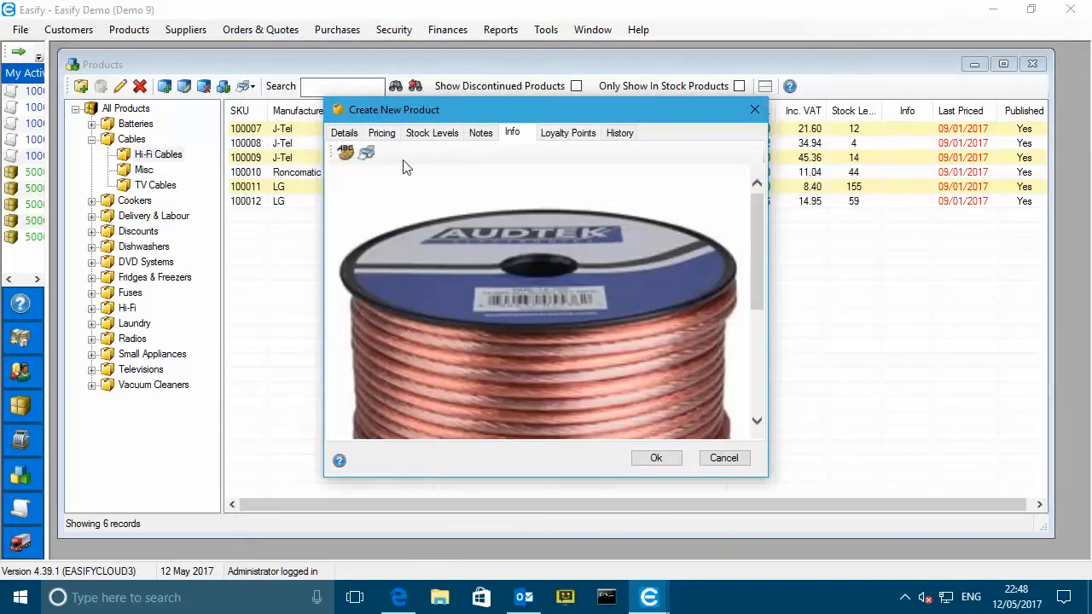
pyautogui.click(656, 457)
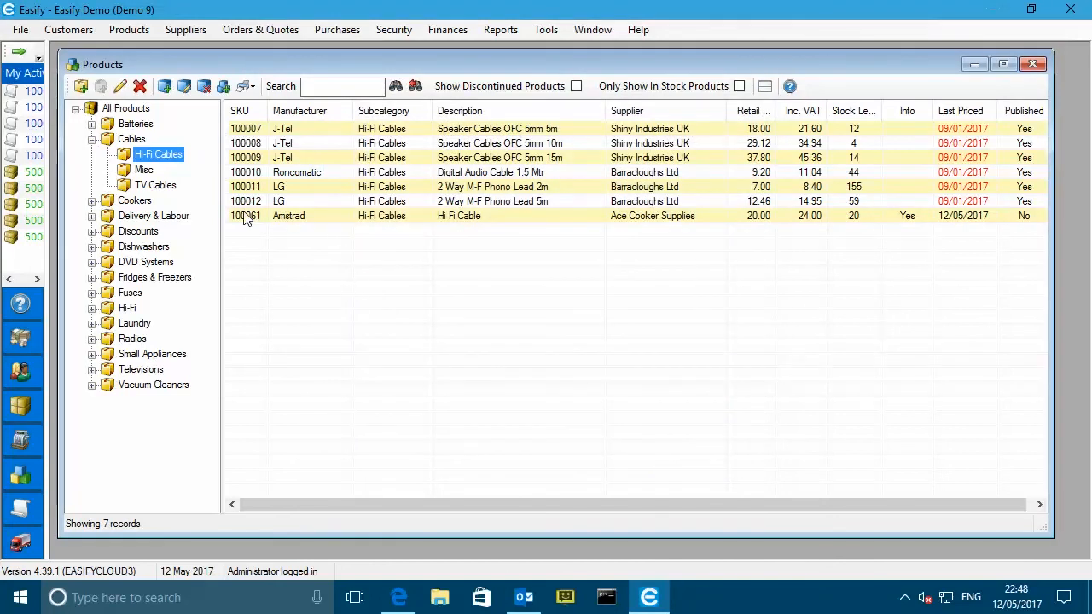
pyautogui.click(245, 217)
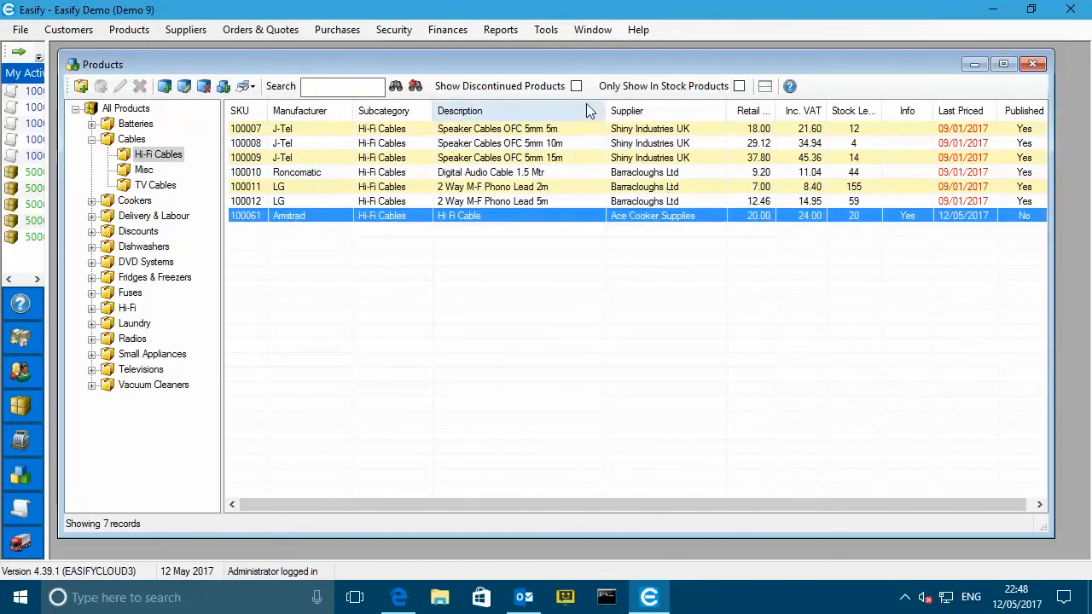
pyautogui.moveTo(605, 110); pyautogui.dragTo(582, 110)
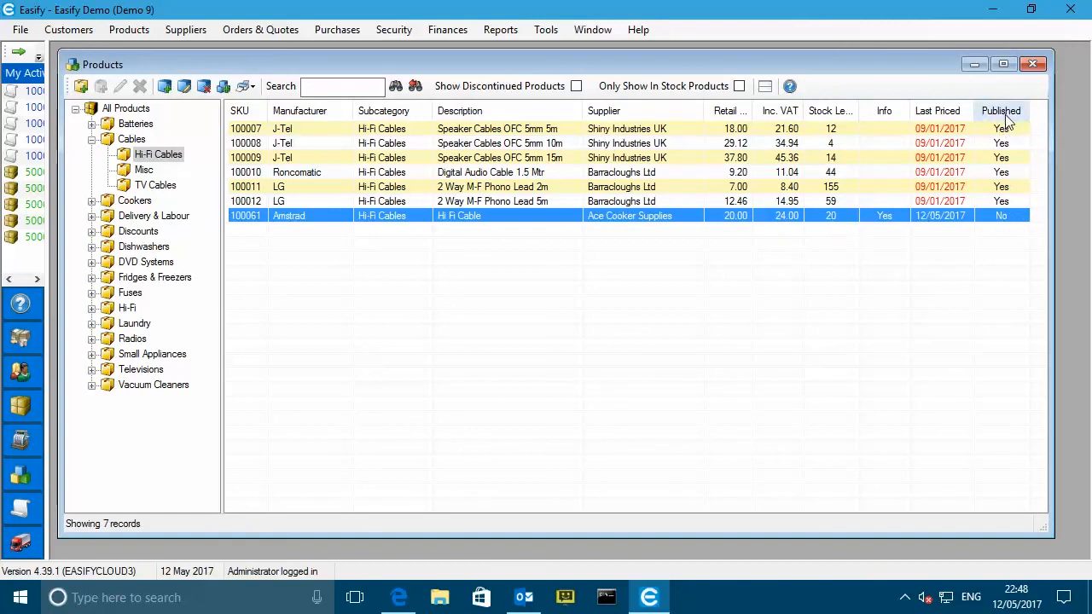
pyautogui.rightClick(478, 242)
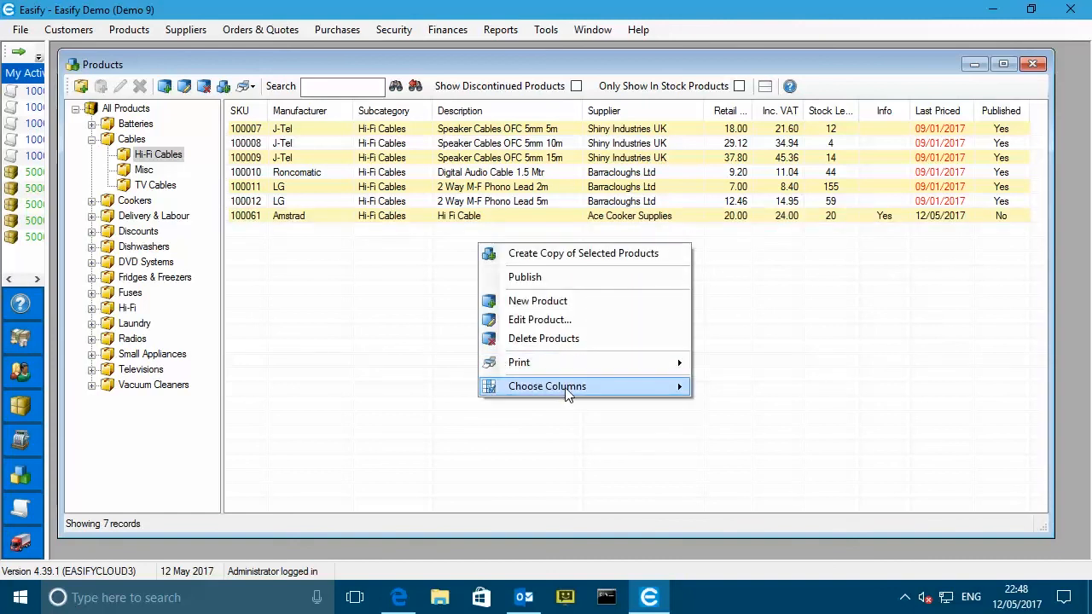
pyautogui.moveTo(571, 391)
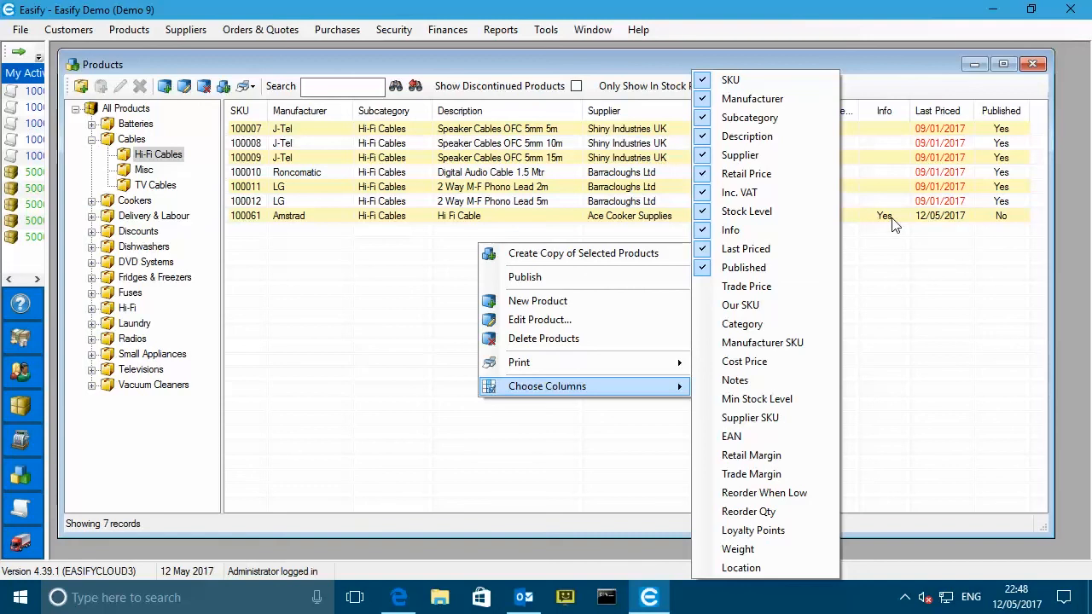
pyautogui.click(664, 59)
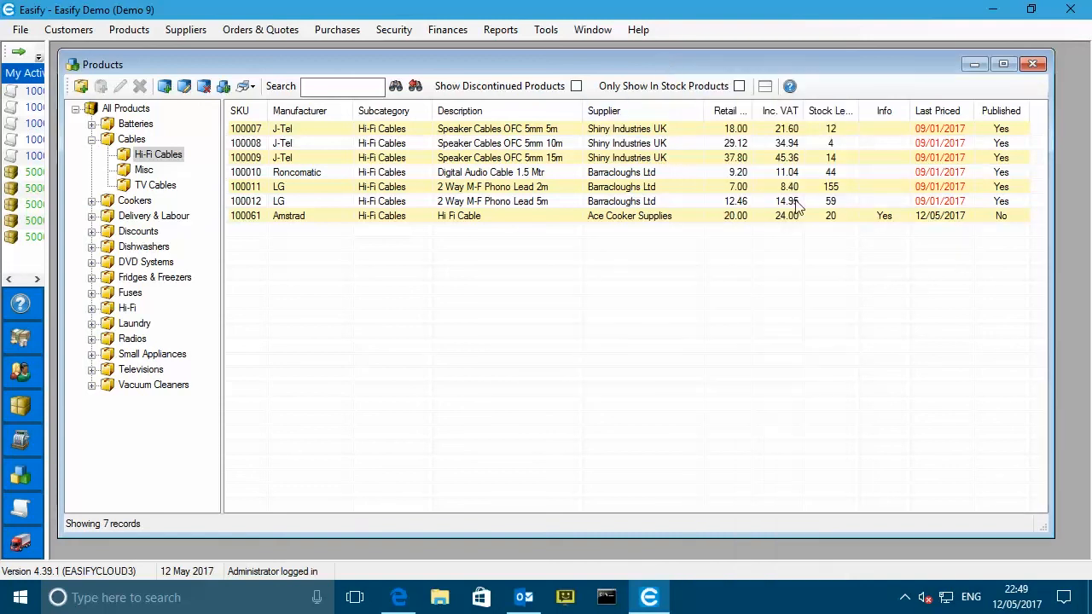
# - Mark Hi Fi Cable (SKU 100061) as published and apply the change to the website
pyautogui.rightClick(255, 216)
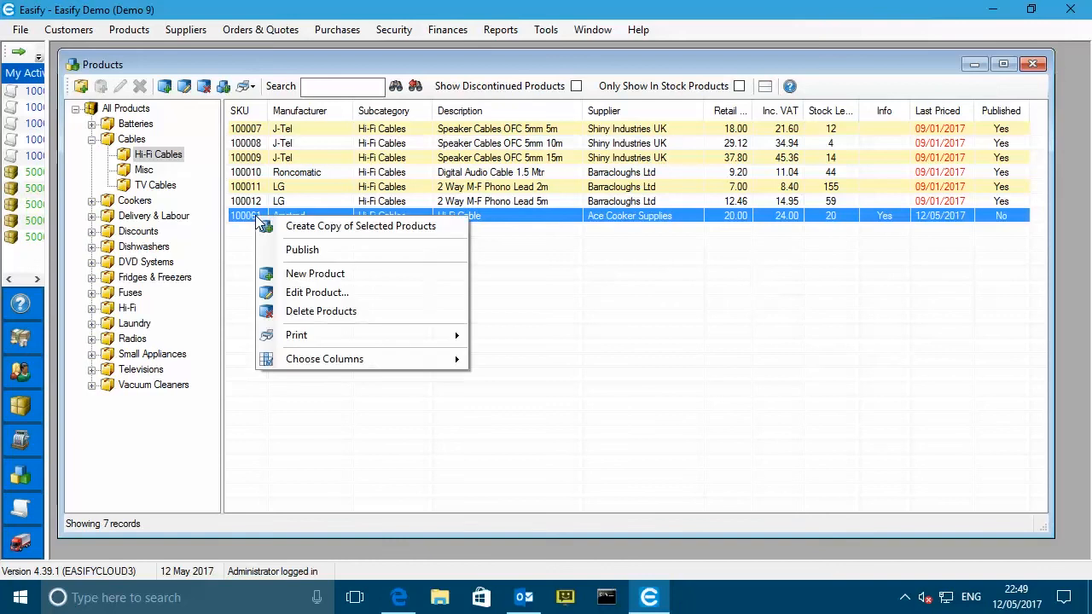
pyautogui.click(309, 250)
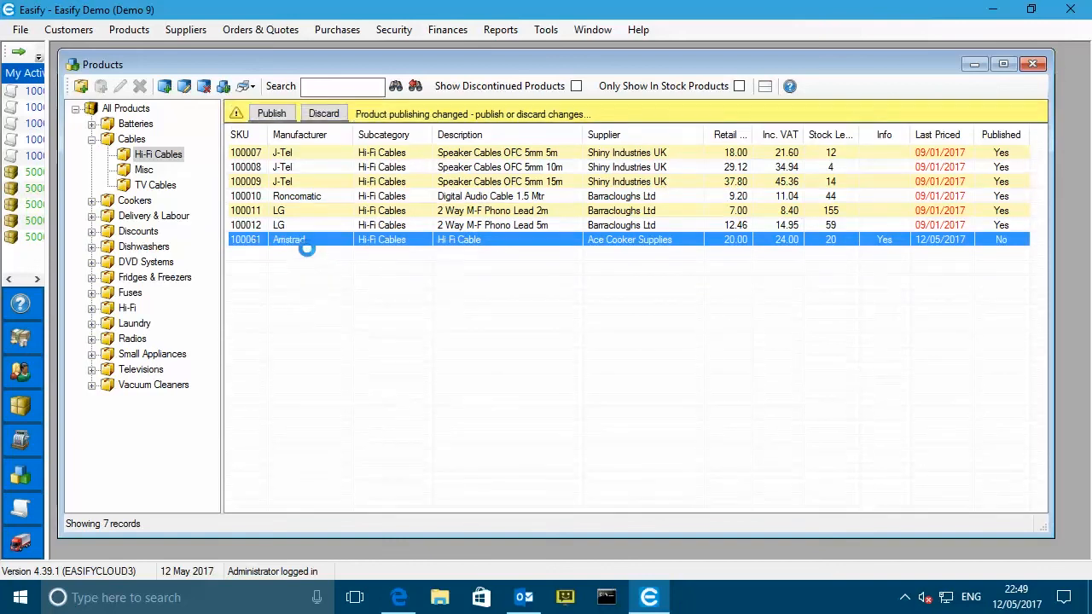
pyautogui.click(278, 116)
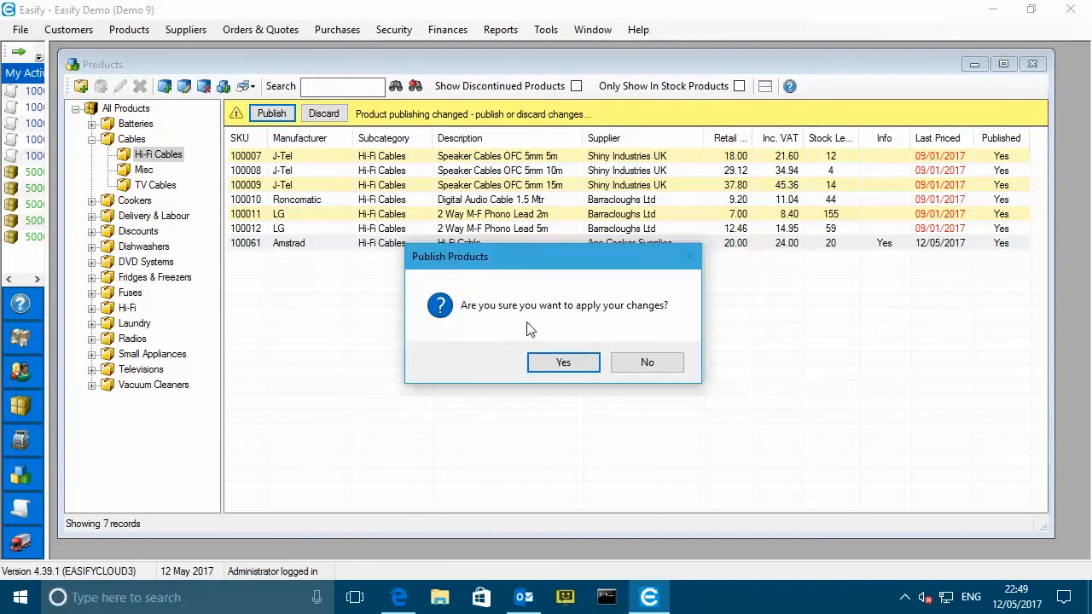
pyautogui.click(573, 368)
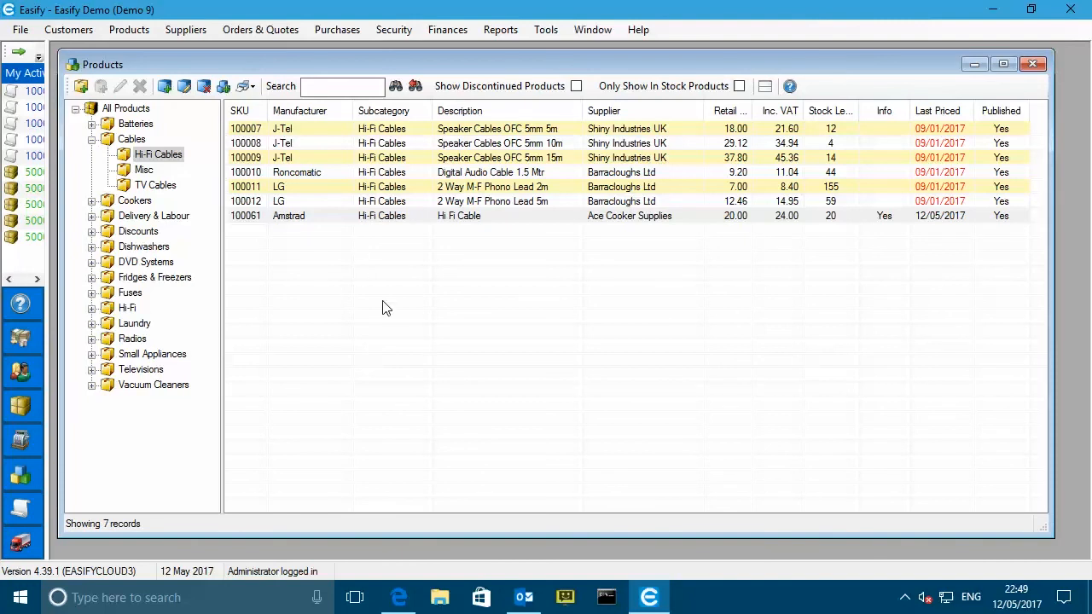
# - Reload the My WordPress Site storefront to pick up the newly published product
pyautogui.click(401, 598)
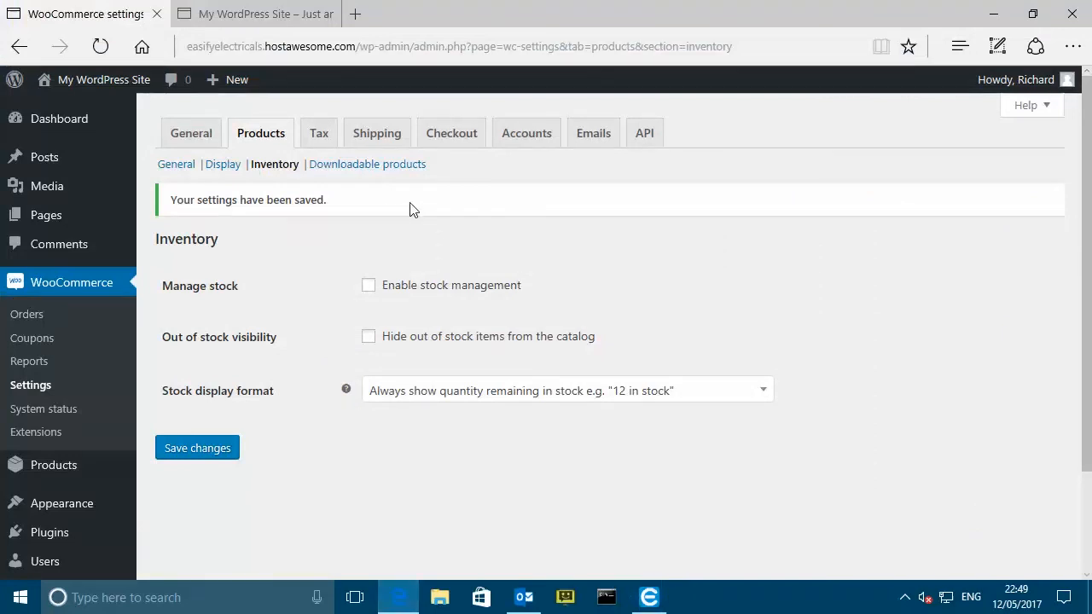
pyautogui.click(298, 14)
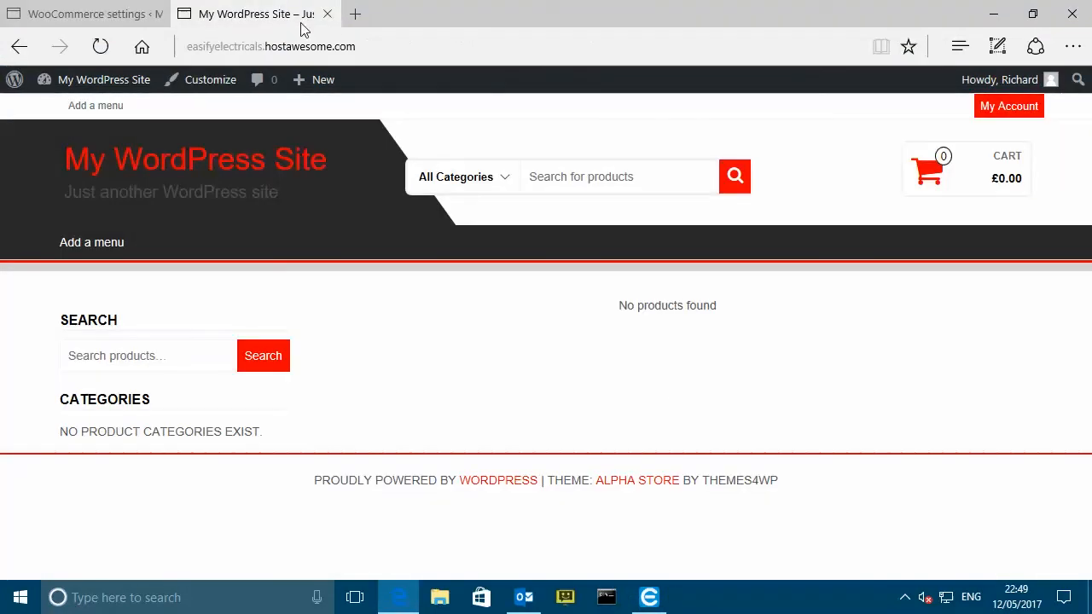
pyautogui.click(101, 47)
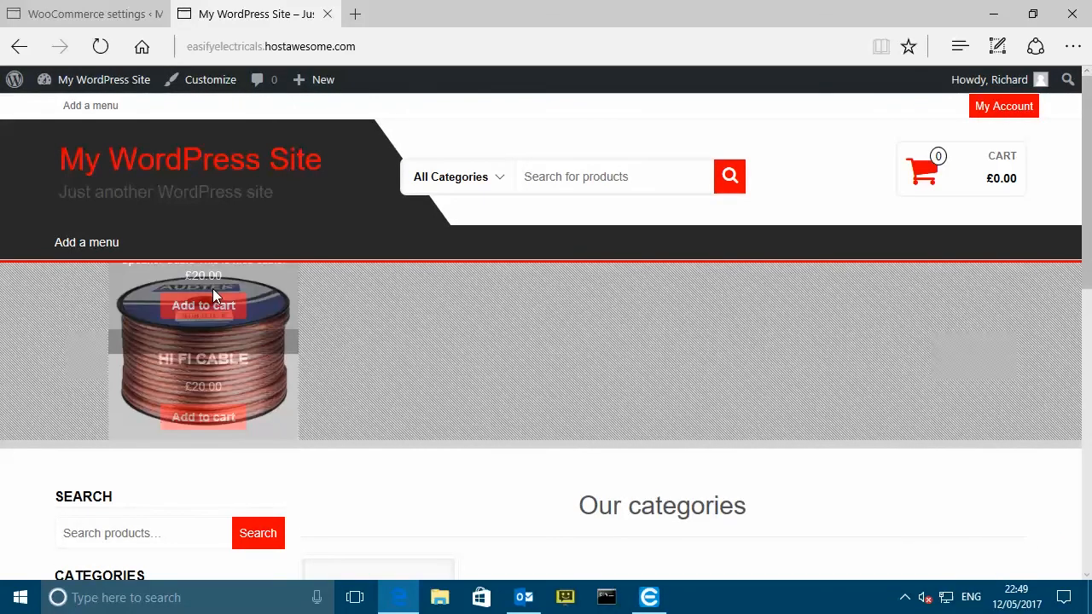
pyautogui.scroll(-2, 524, 358)
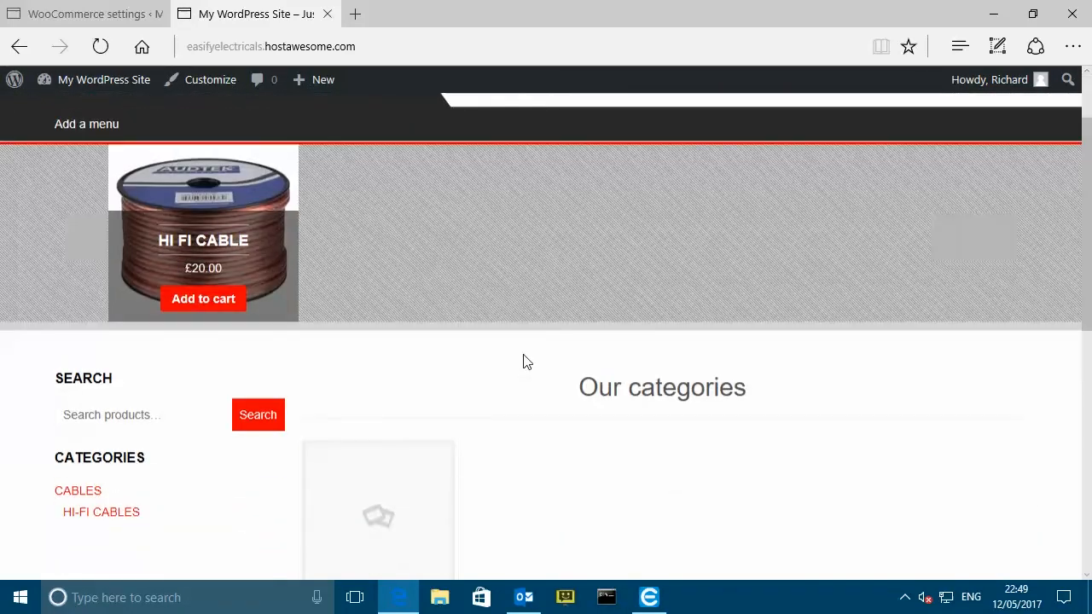
pyautogui.scroll(-6, 523, 359)
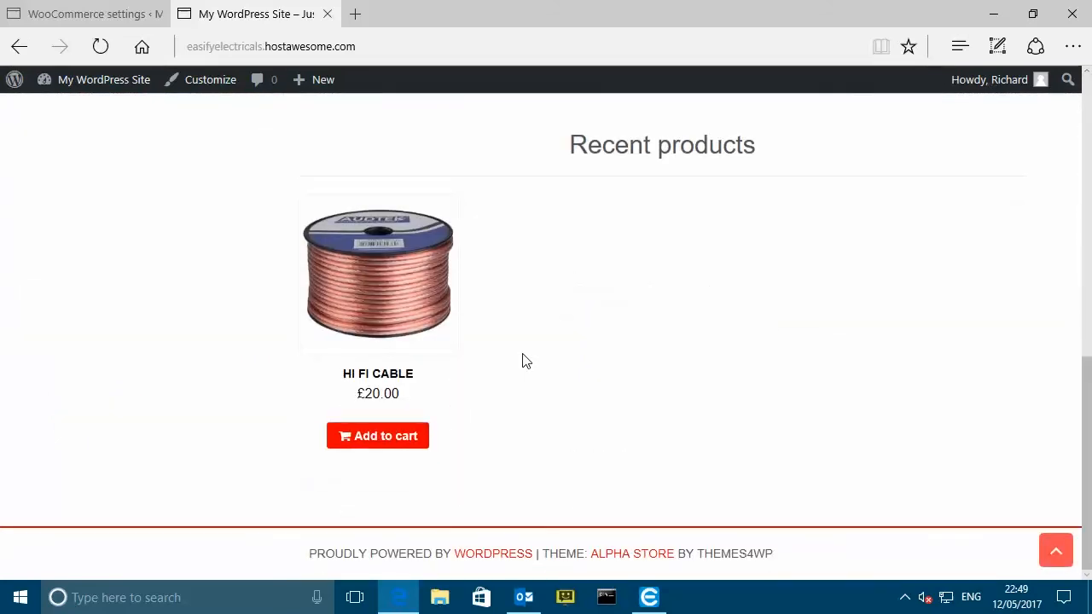
pyautogui.scroll(8, 540, 365)
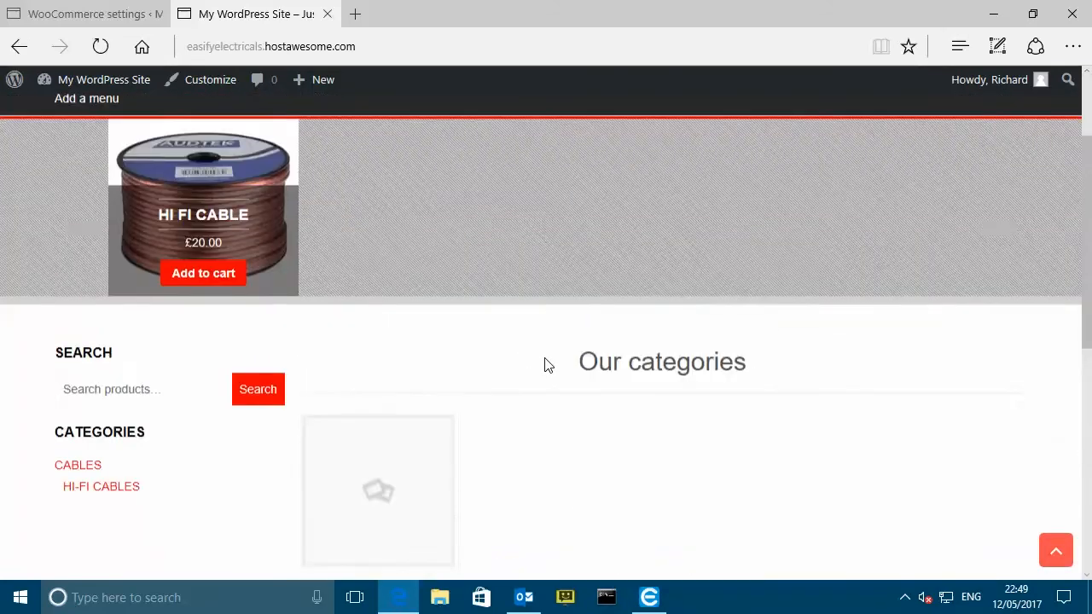
pyautogui.scroll(2, 544, 358)
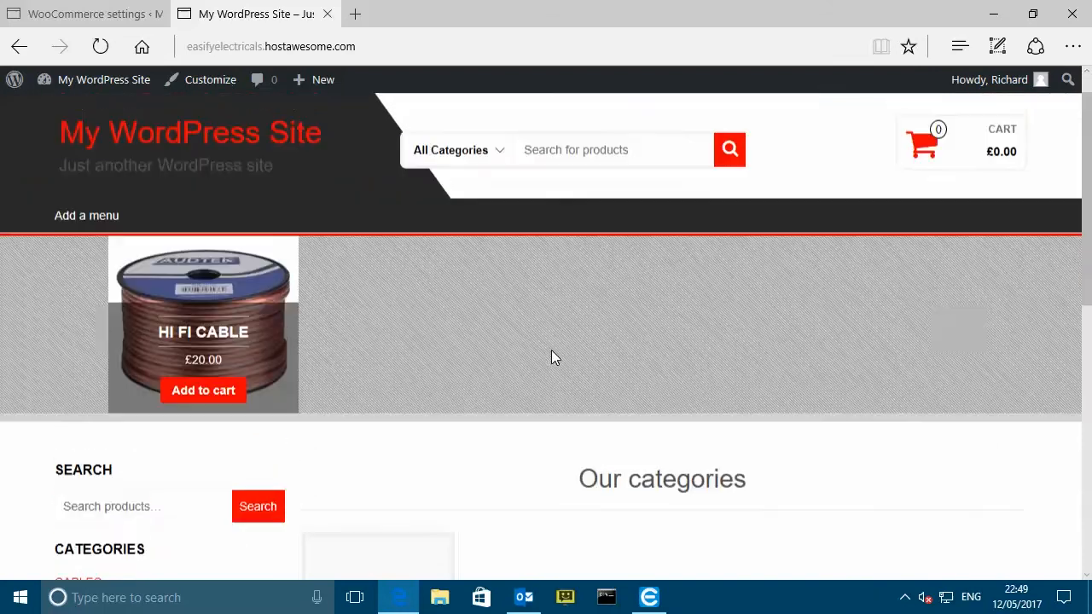
pyautogui.scroll(1, 551, 358)
# - Open the Hi Fi Cable product page from the Cables category, showing £20.00
pyautogui.click(503, 183)
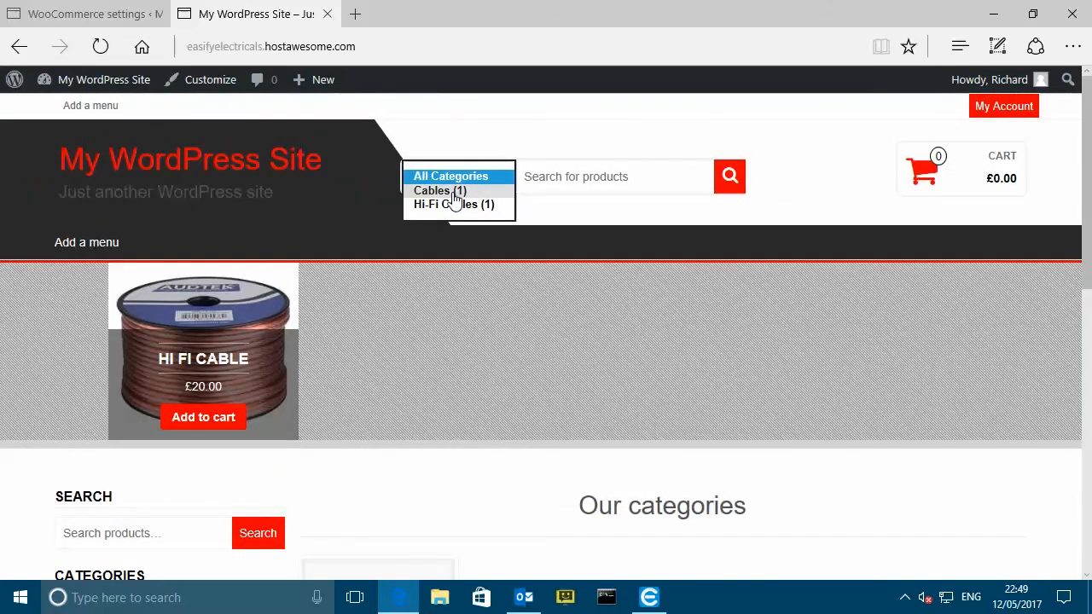
pyautogui.scroll(-3, 475, 452)
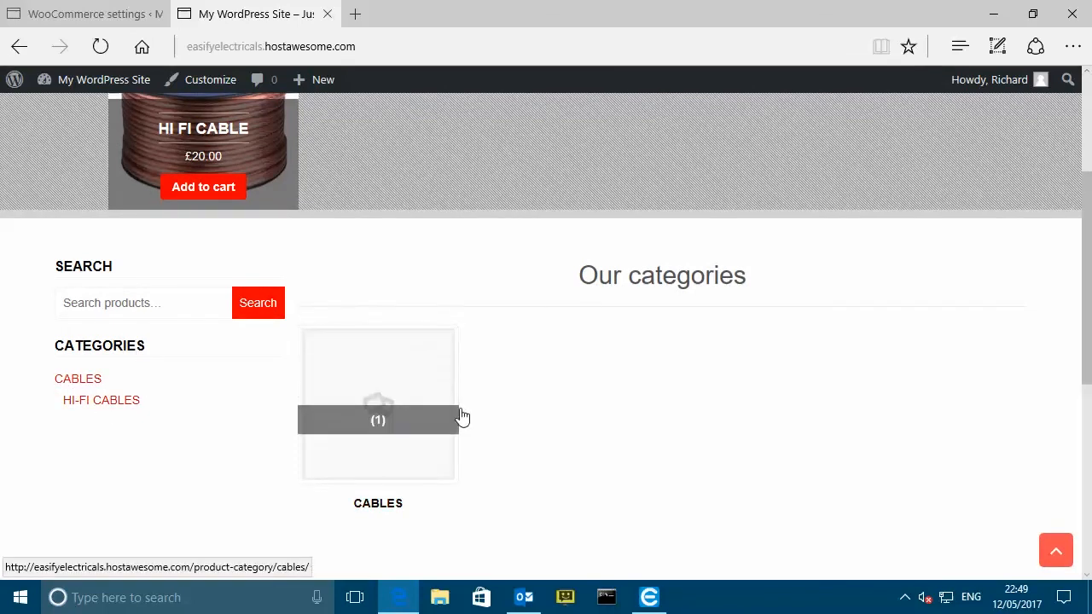
pyautogui.scroll(-5, 554, 415)
pyautogui.click(390, 294)
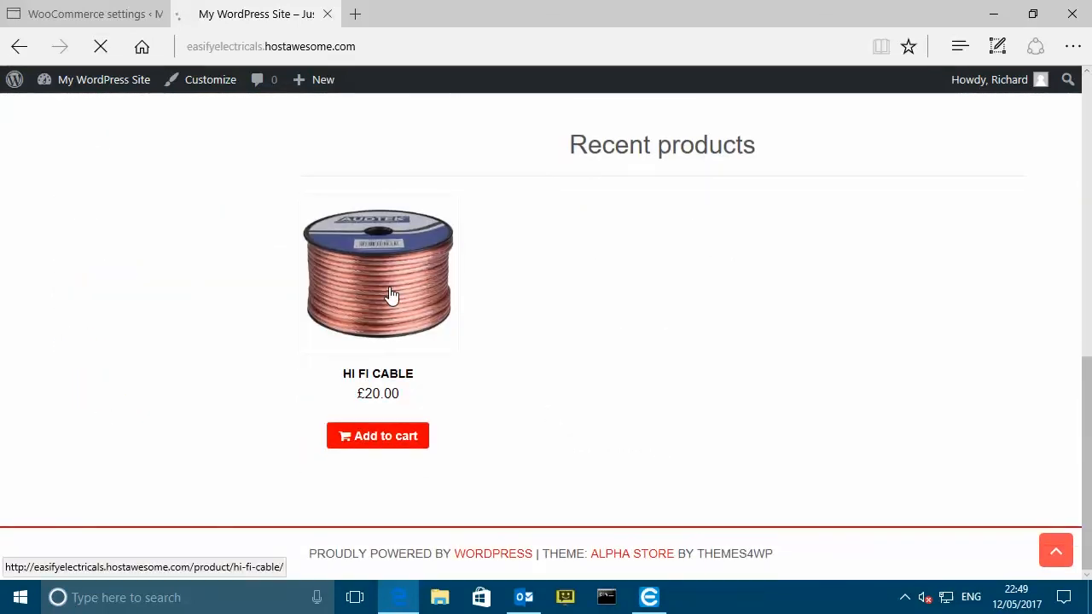
pyautogui.scroll(-2, 674, 371)
pyautogui.scroll(-3, 674, 371)
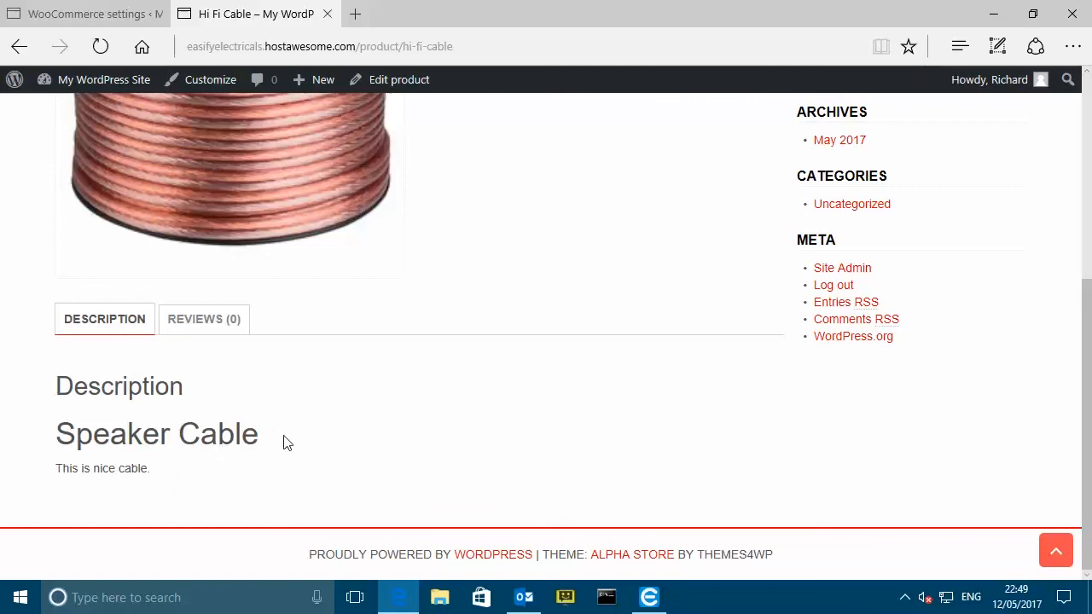
pyautogui.scroll(5, 275, 452)
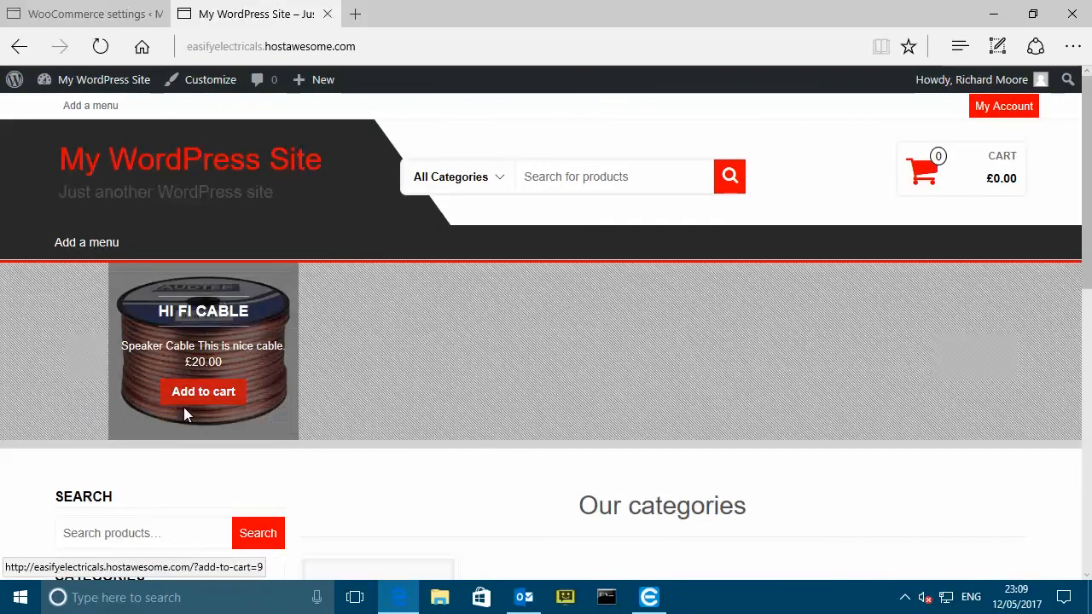
# - Add Hi Fi Cable to the cart and apply coupon easfyten, taking £2.00 off to £21.60
pyautogui.click(209, 396)
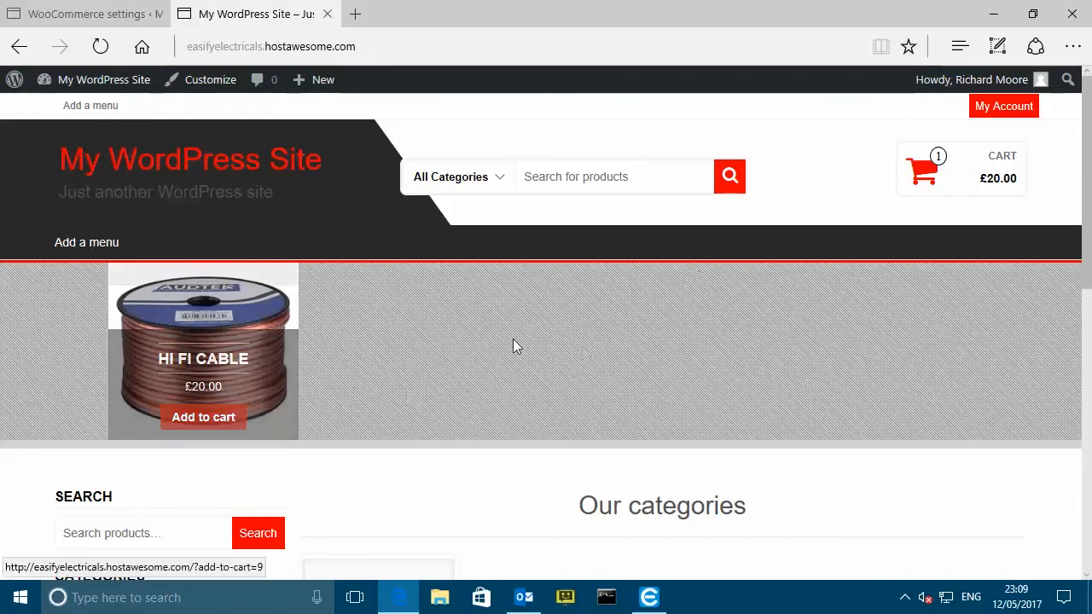
pyautogui.click(923, 168)
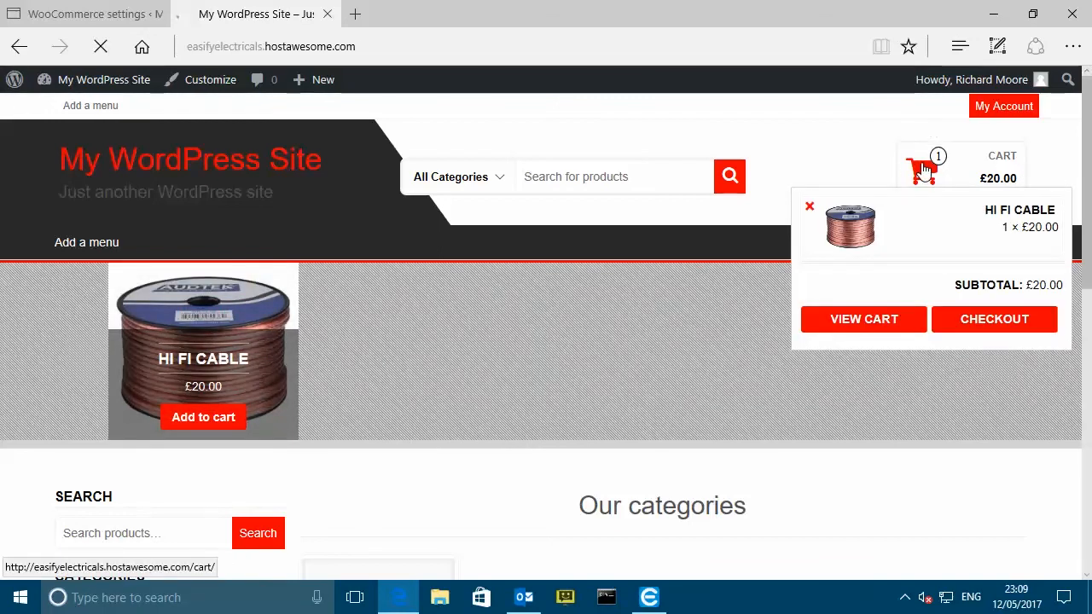
pyautogui.scroll(-1, 479, 288)
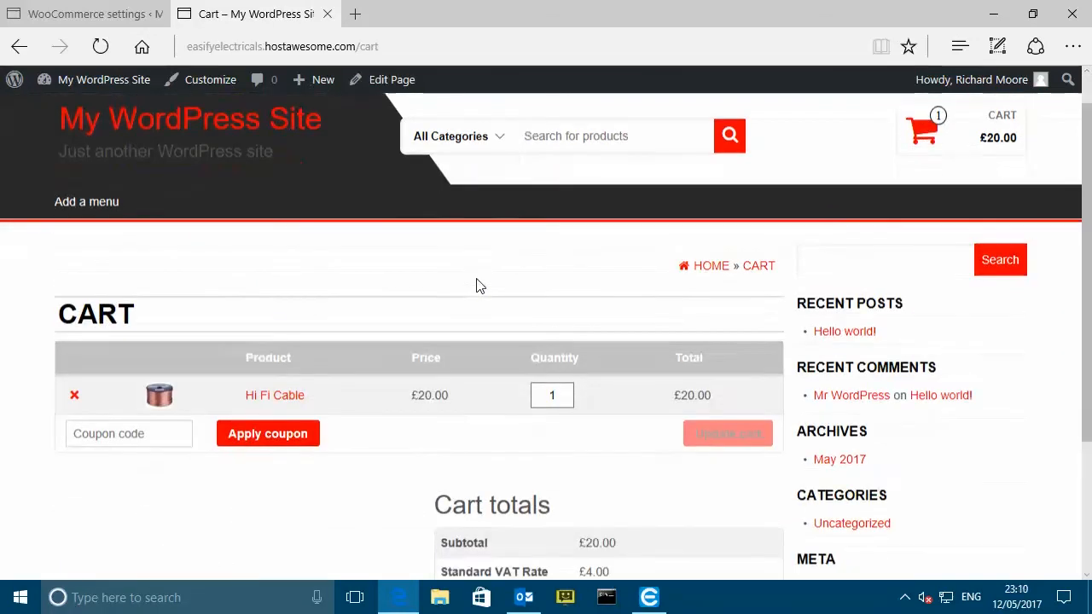
pyautogui.click(155, 399)
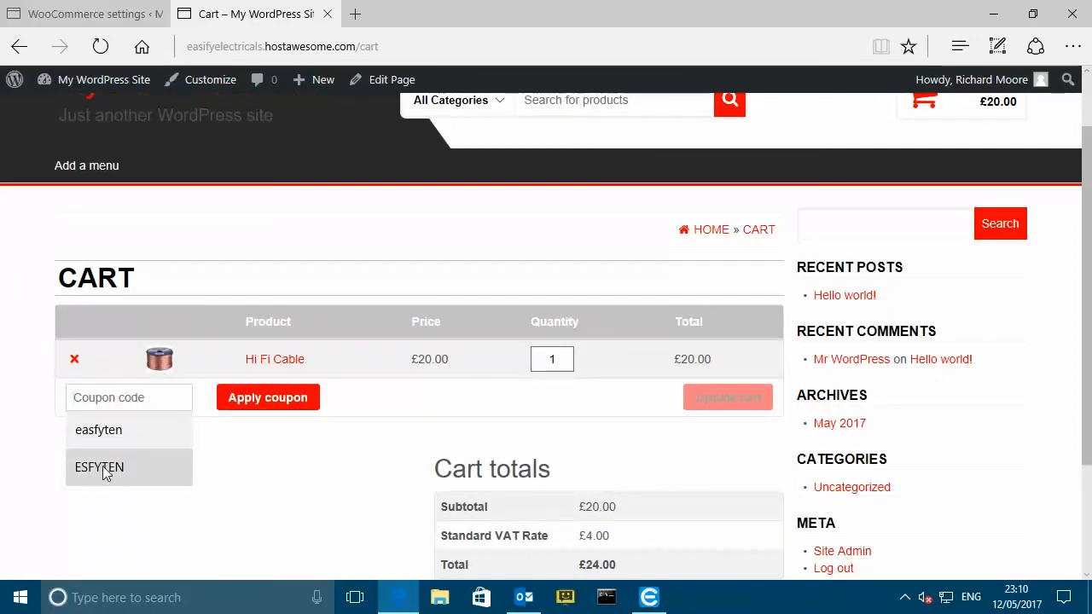
pyautogui.click(107, 431)
pyautogui.click(269, 397)
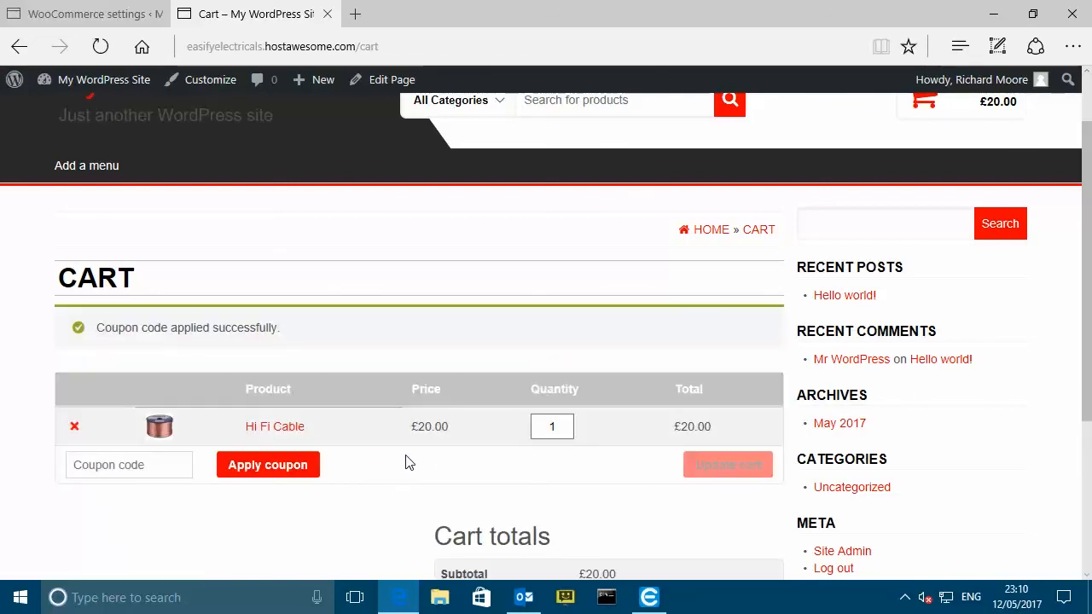
pyautogui.scroll(-3, 418, 457)
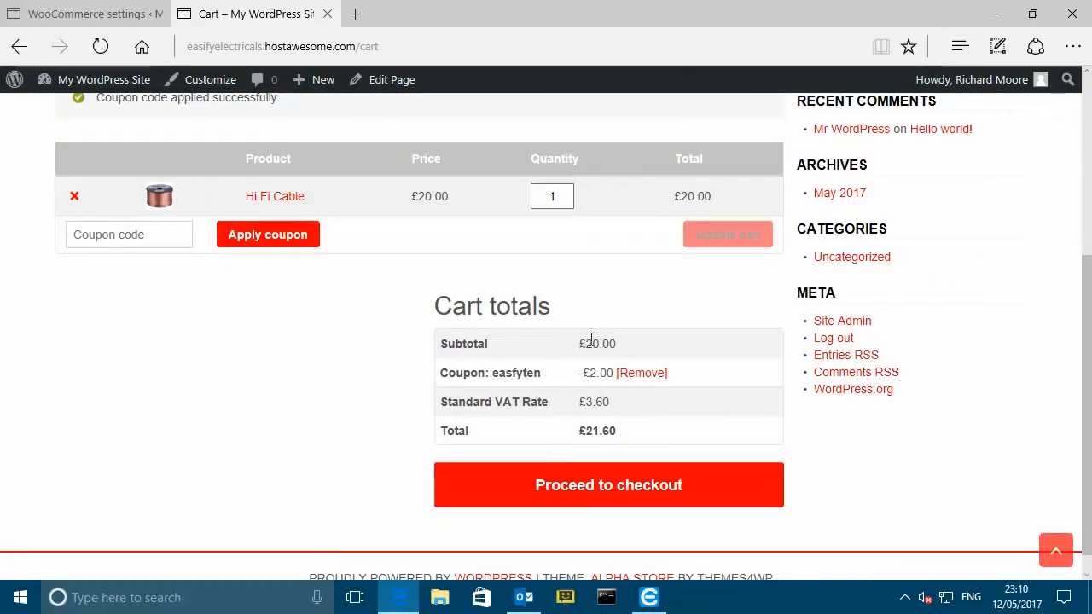
pyautogui.scroll(-1, 690, 378)
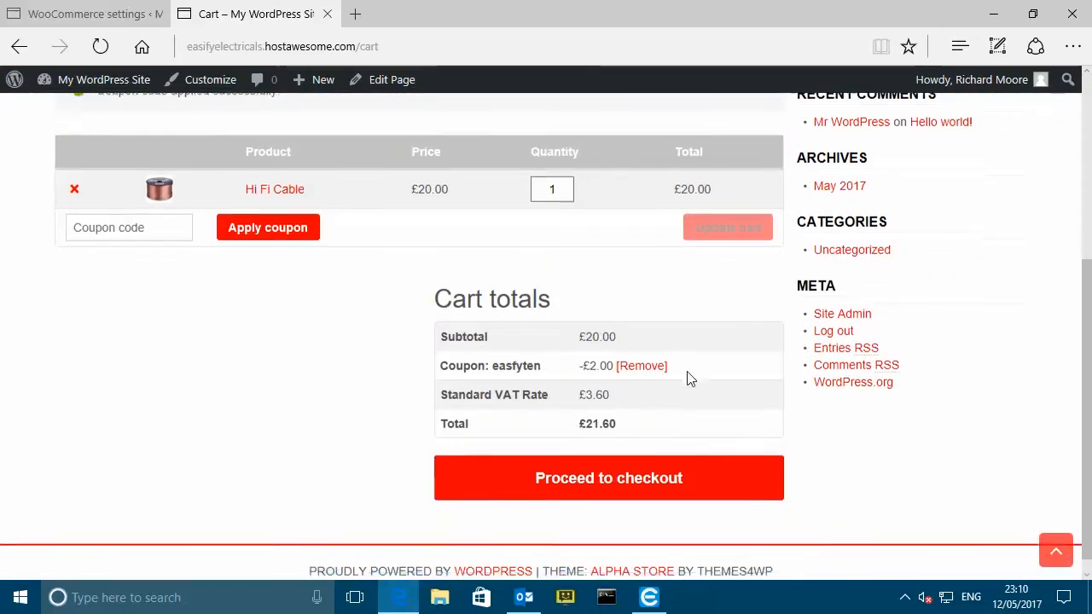
# - At checkout, add the order note 'Please leave on doorstep.'
pyautogui.click(644, 468)
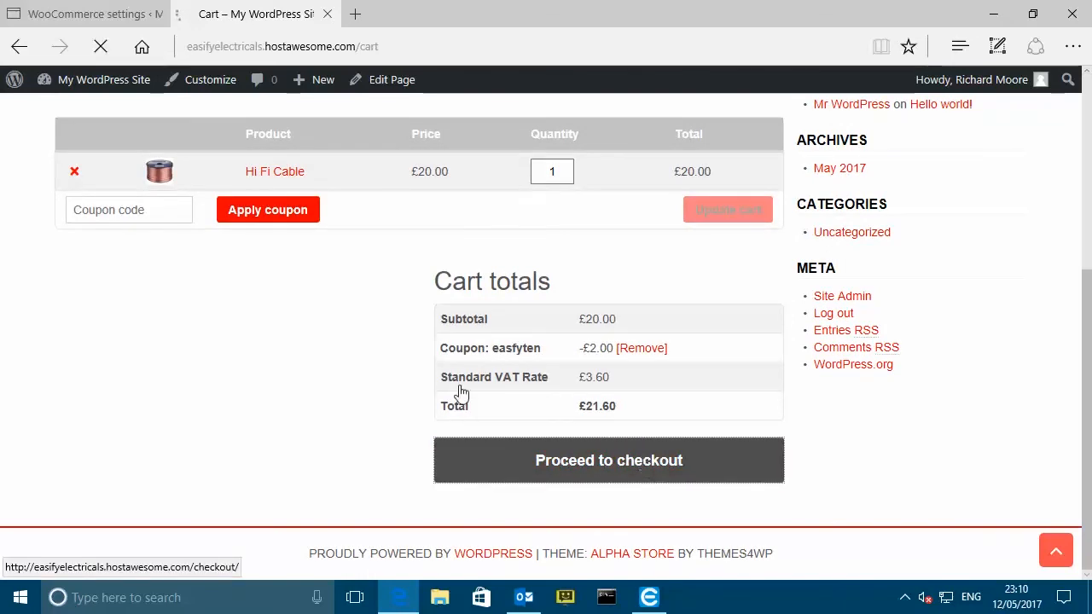
pyautogui.scroll(-1, 312, 324)
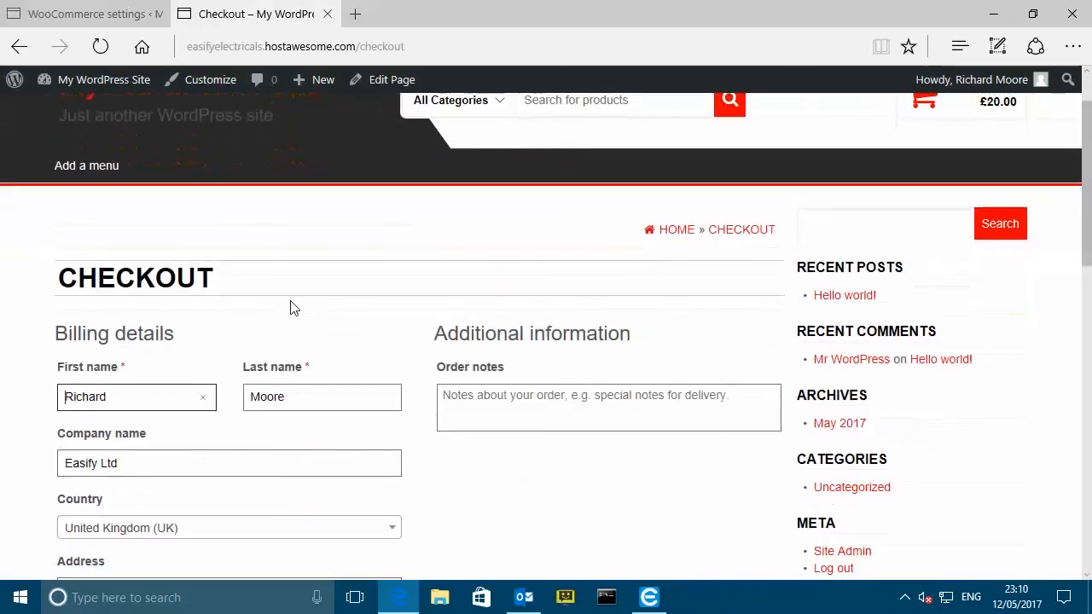
pyautogui.scroll(-2, 293, 307)
pyautogui.click(108, 243)
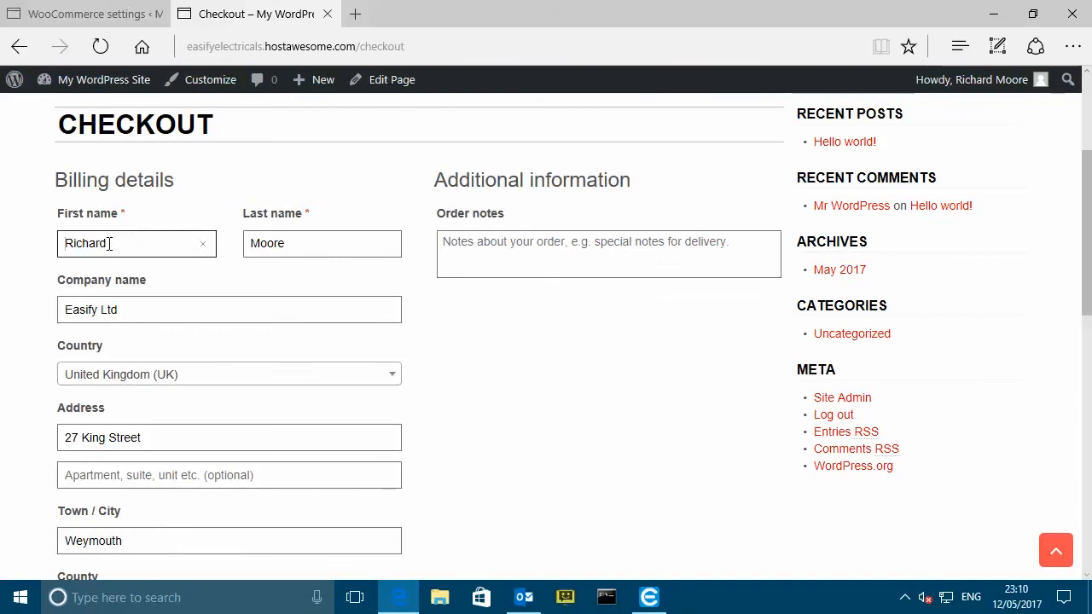
pyautogui.scroll(-6, 146, 253)
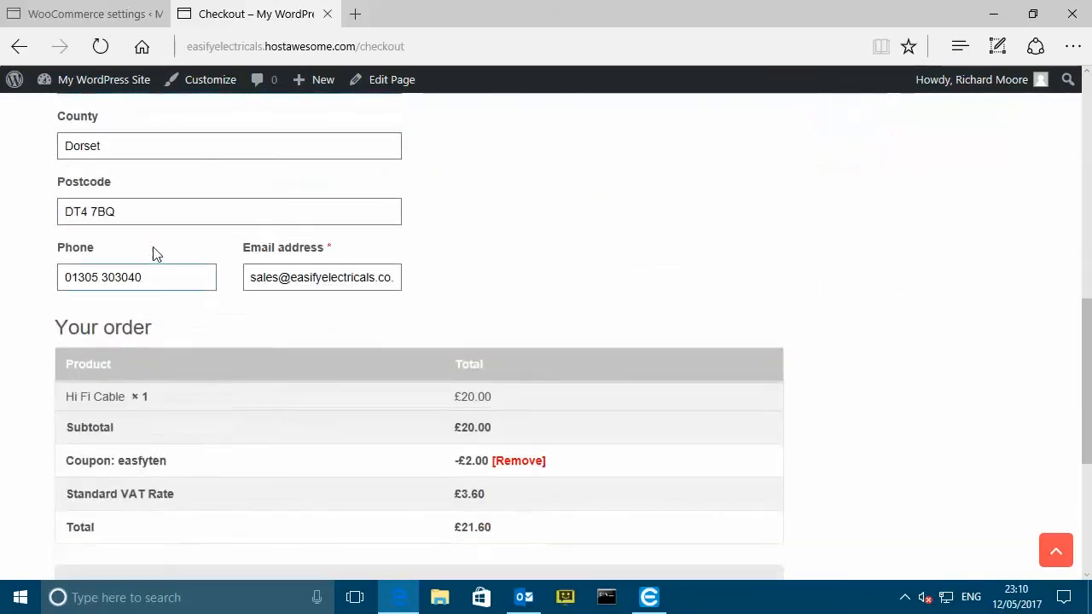
pyautogui.scroll(7, 153, 248)
pyautogui.click(529, 322)
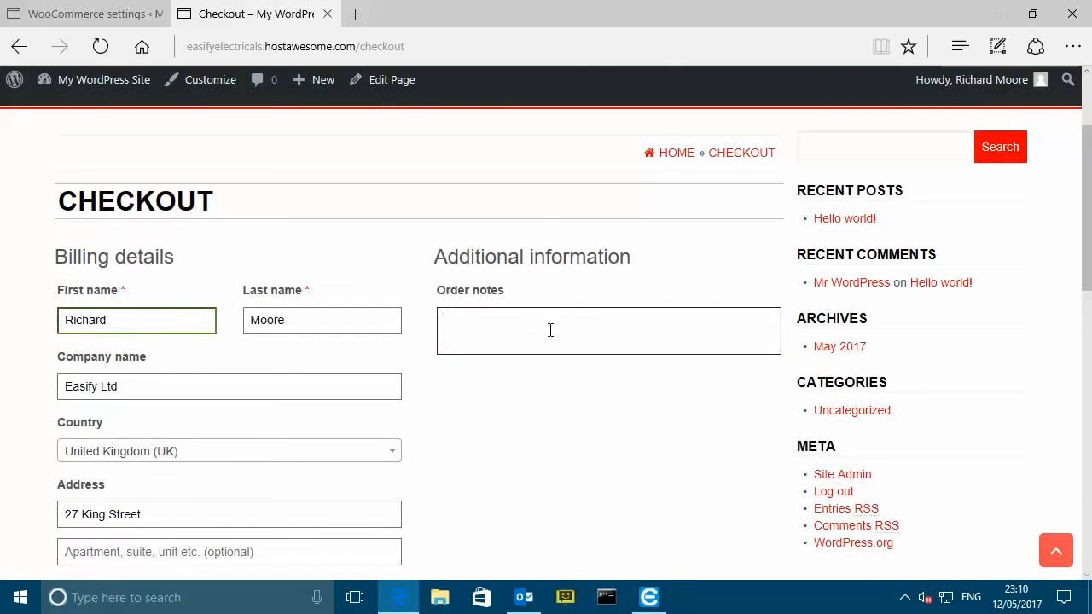
pyautogui.write('Please leave o')
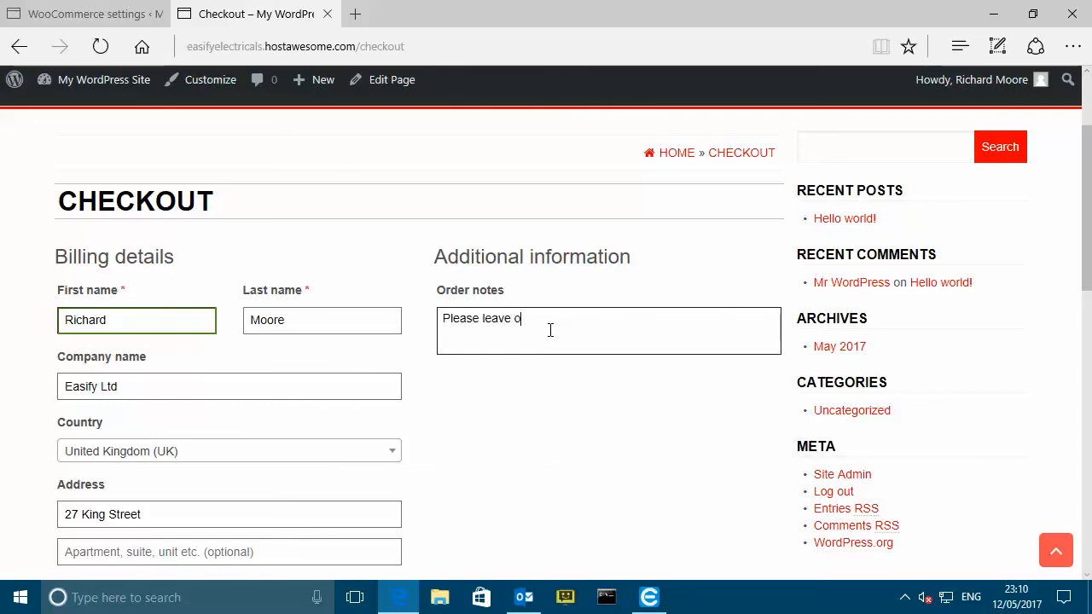
pyautogui.write('n doorstep')
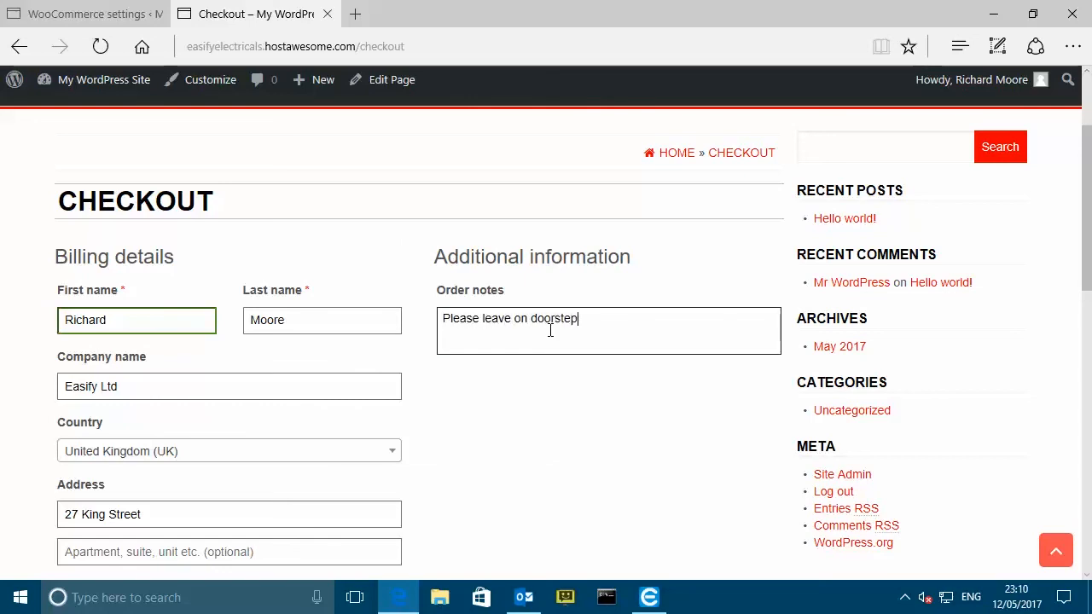
pyautogui.write('.')
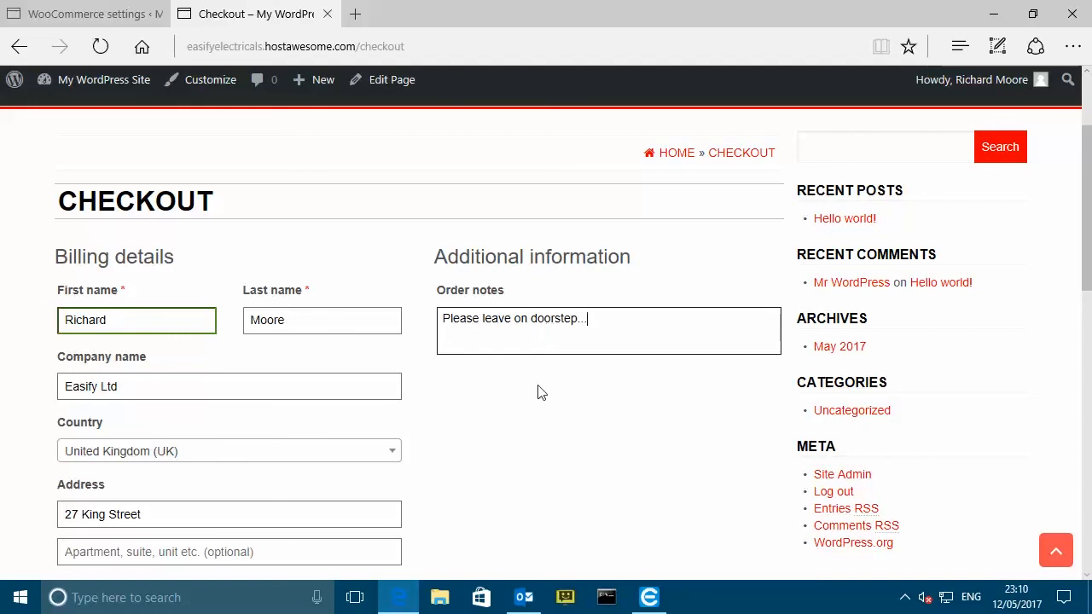
# - Place the order with Cash on delivery, producing order 15 for £21.60
pyautogui.scroll(-3, 531, 247)
pyautogui.scroll(2, 553, 219)
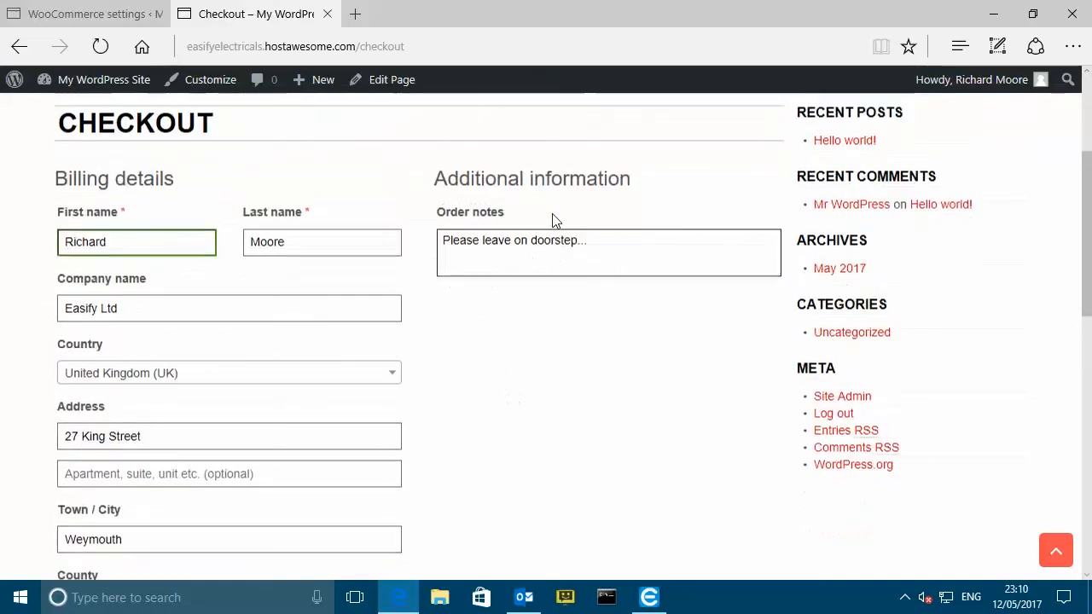
pyautogui.scroll(-5, 529, 326)
pyautogui.scroll(-5, 525, 324)
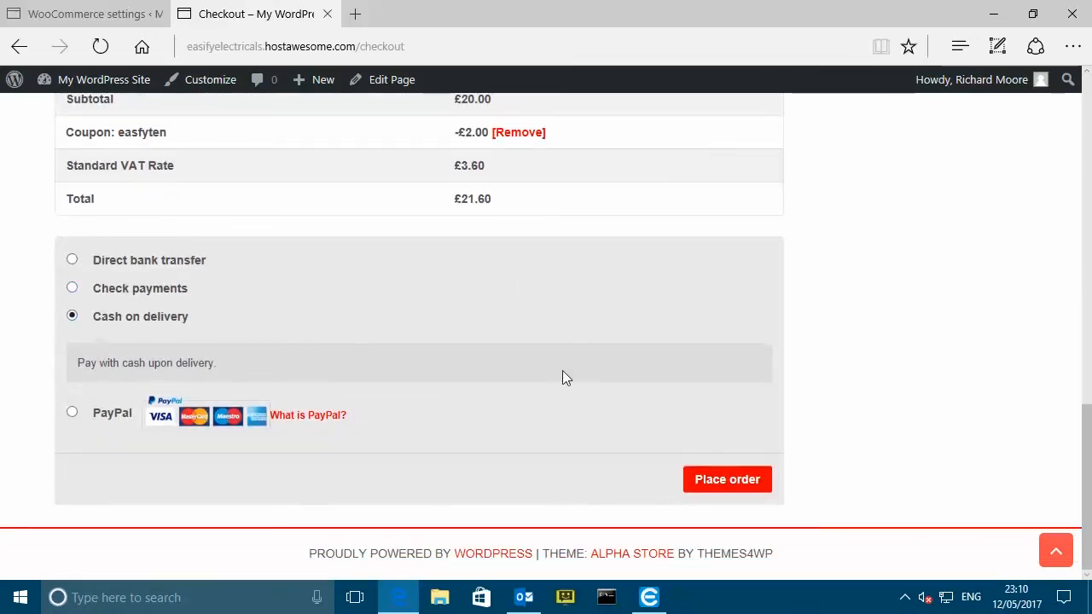
pyautogui.click(727, 480)
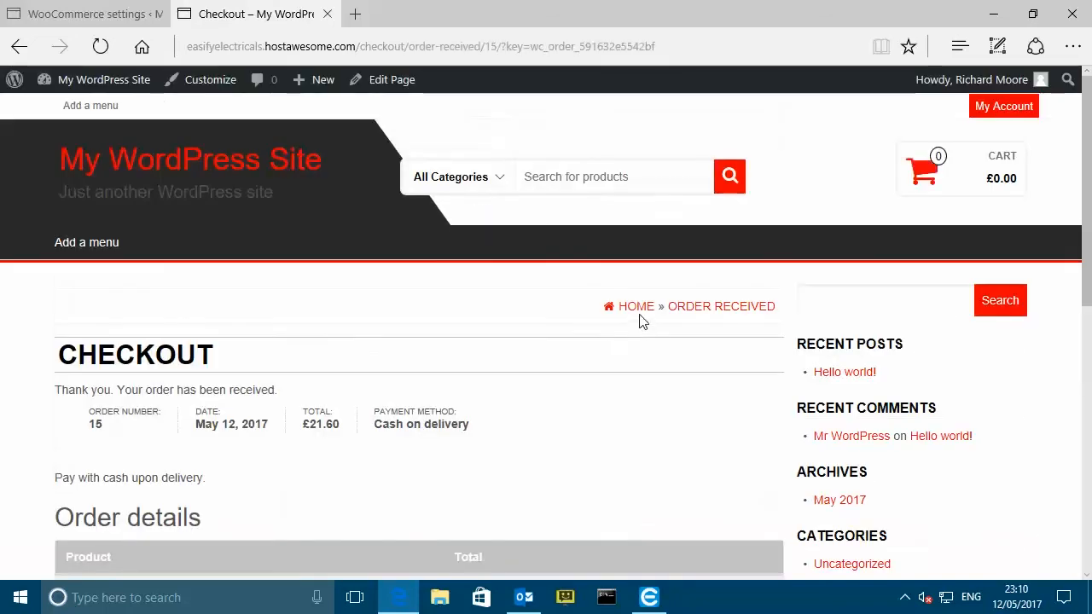
pyautogui.scroll(-6, 490, 345)
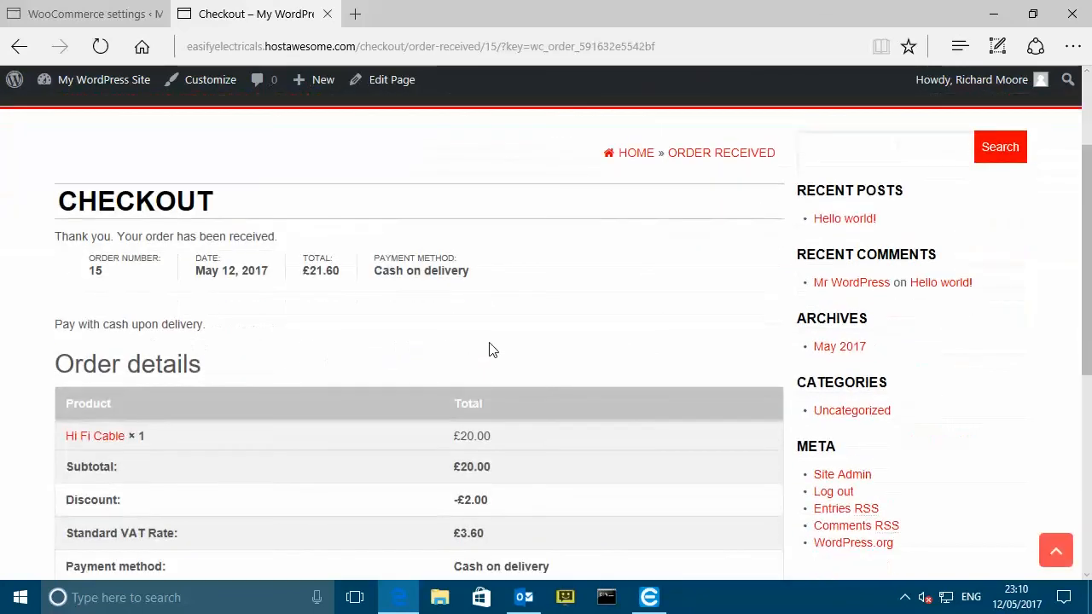
pyautogui.scroll(7, 492, 350)
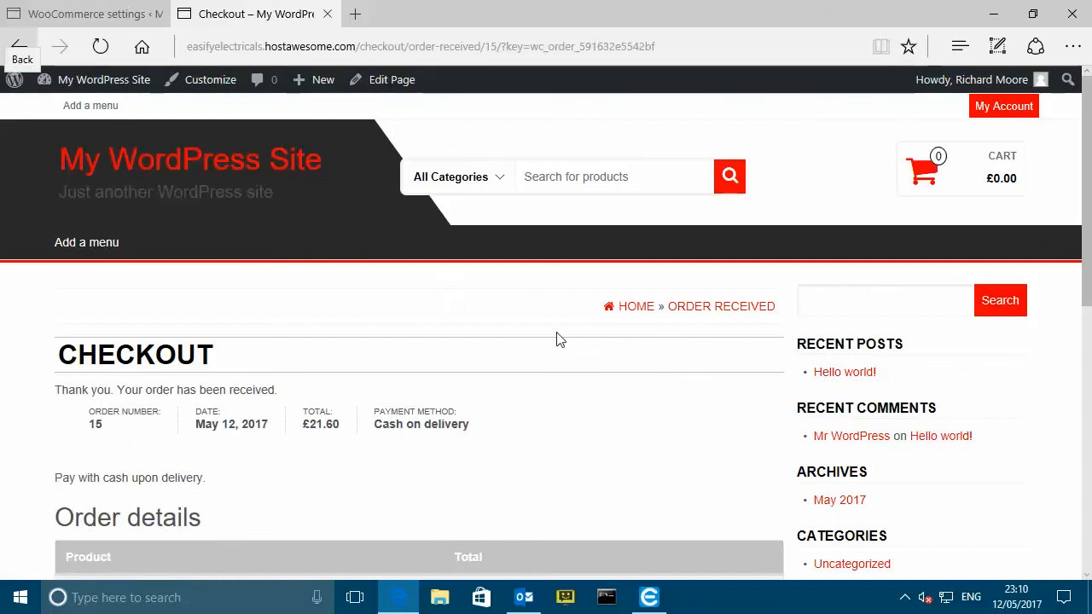
pyautogui.click(651, 601)
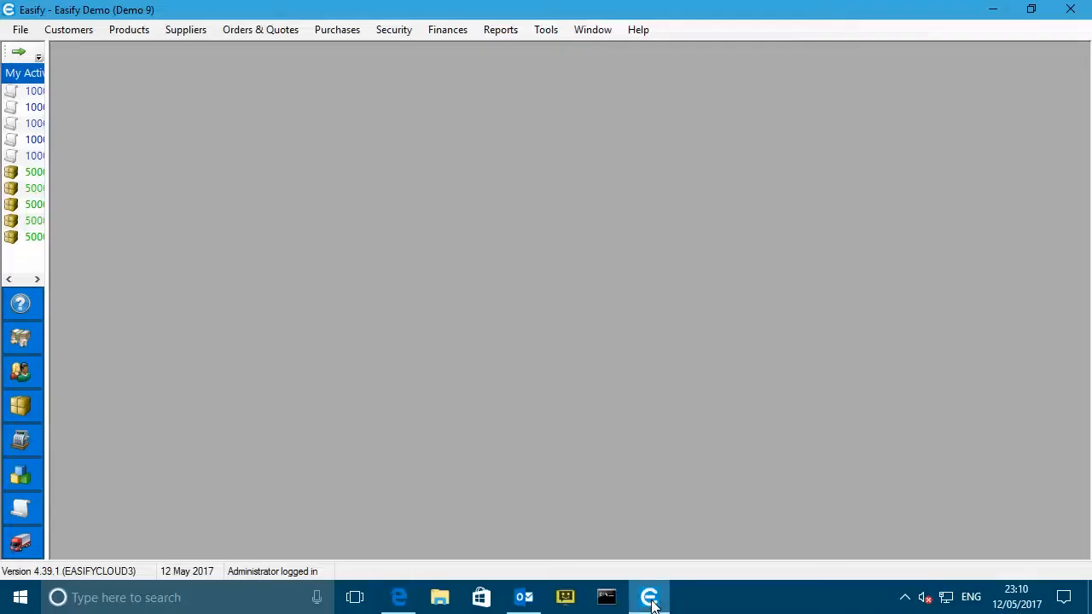
# - Open the newest Easify Ltd web order from Orders & Quotes
pyautogui.click(18, 51)
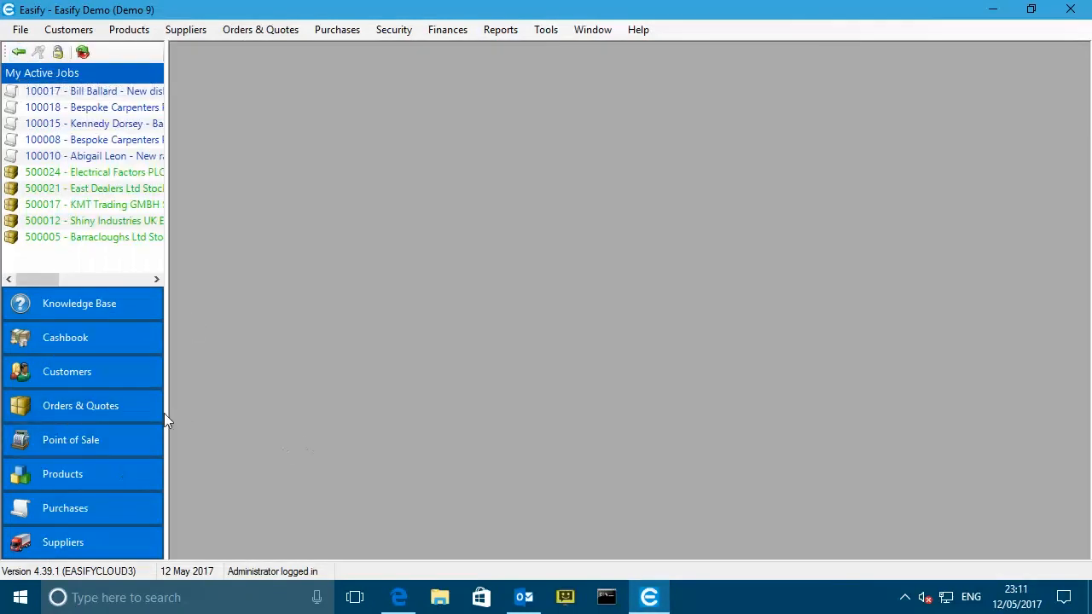
pyautogui.click(65, 408)
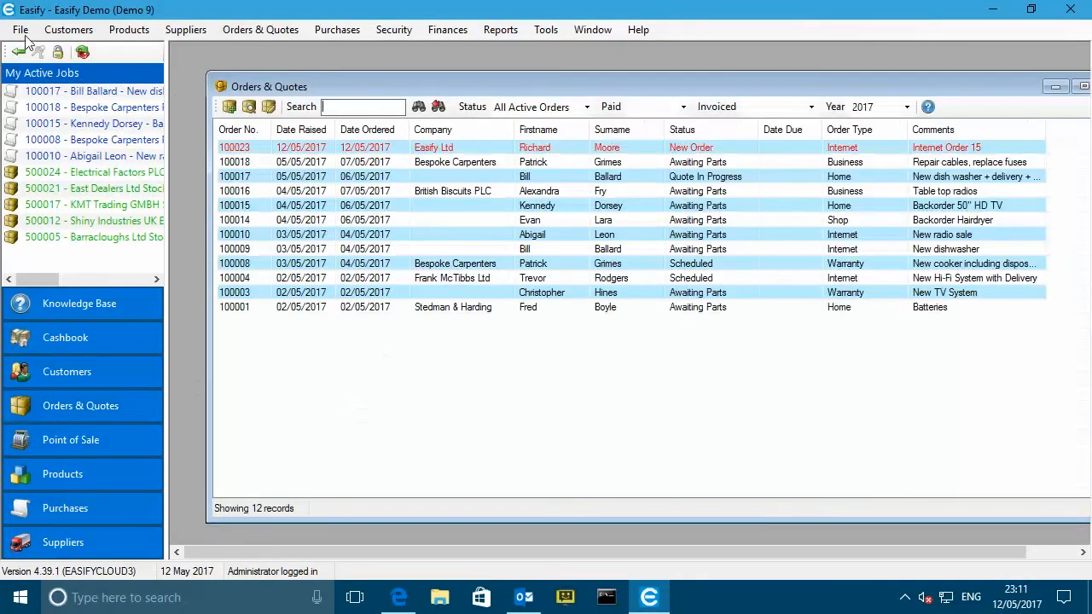
pyautogui.click(18, 51)
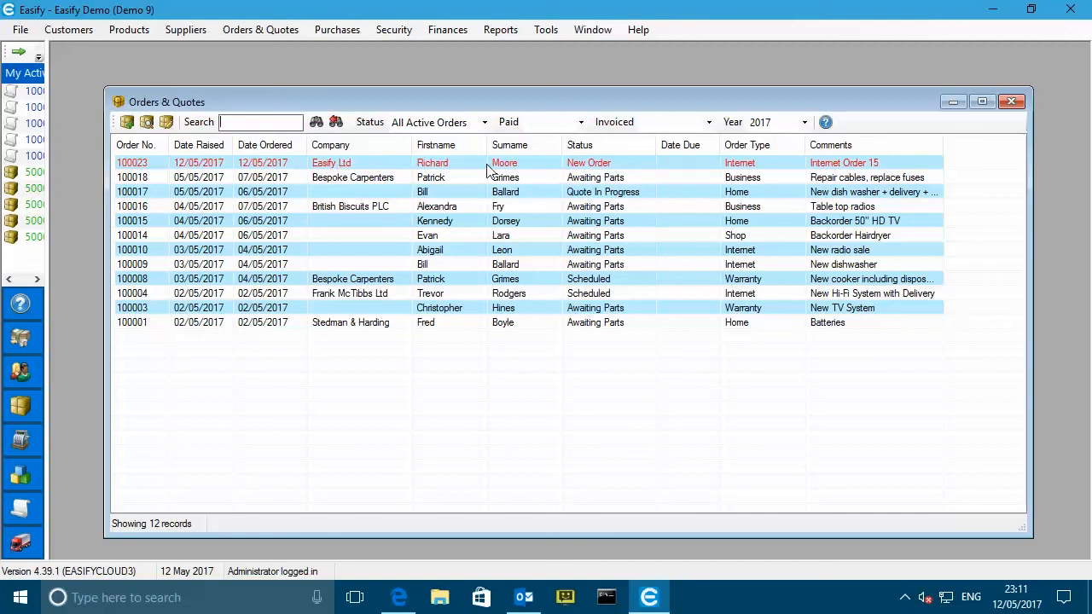
pyautogui.click(350, 163)
pyautogui.doubleClick(350, 163)
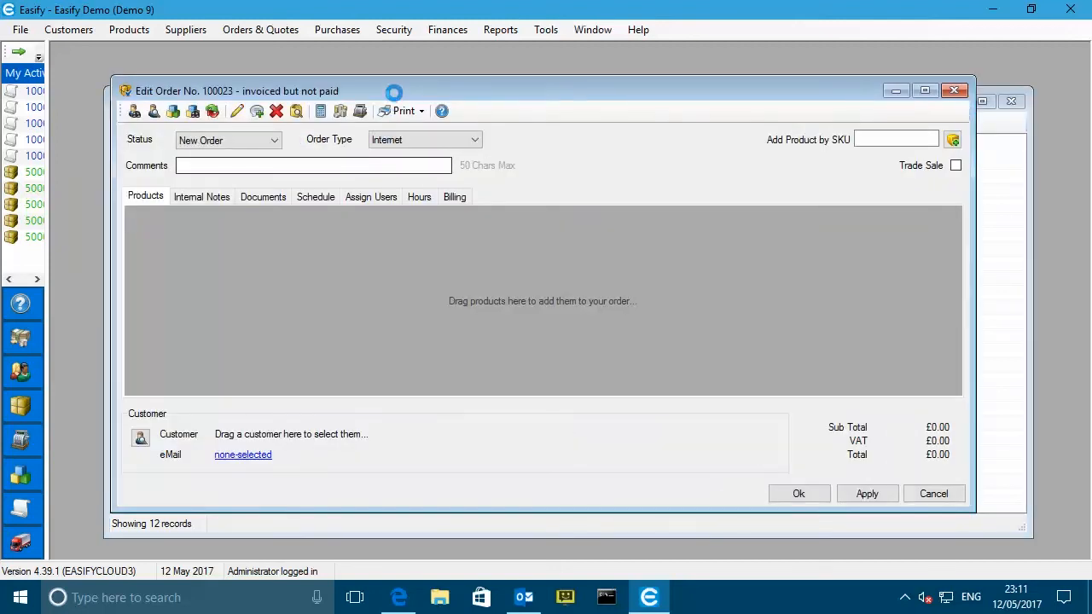
# - Enlarge order 100023 to show Hi Fi Cable and the -2.00 Website Discount line, then view its notes
pyautogui.moveTo(396, 91); pyautogui.dragTo(363, 87)
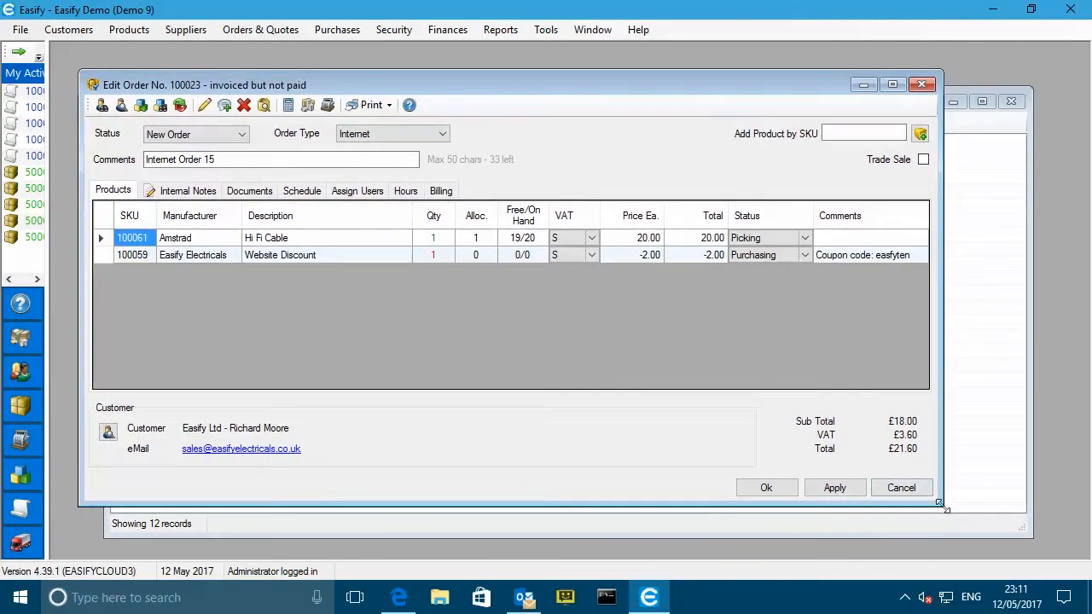
pyautogui.moveTo(942, 505); pyautogui.dragTo(993, 531)
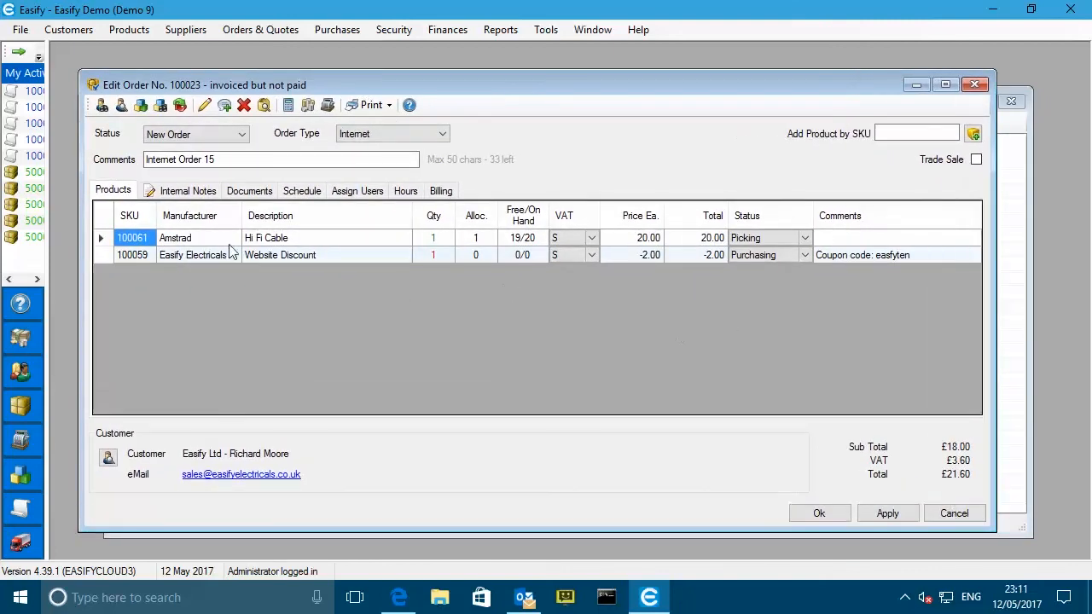
pyautogui.click(101, 239)
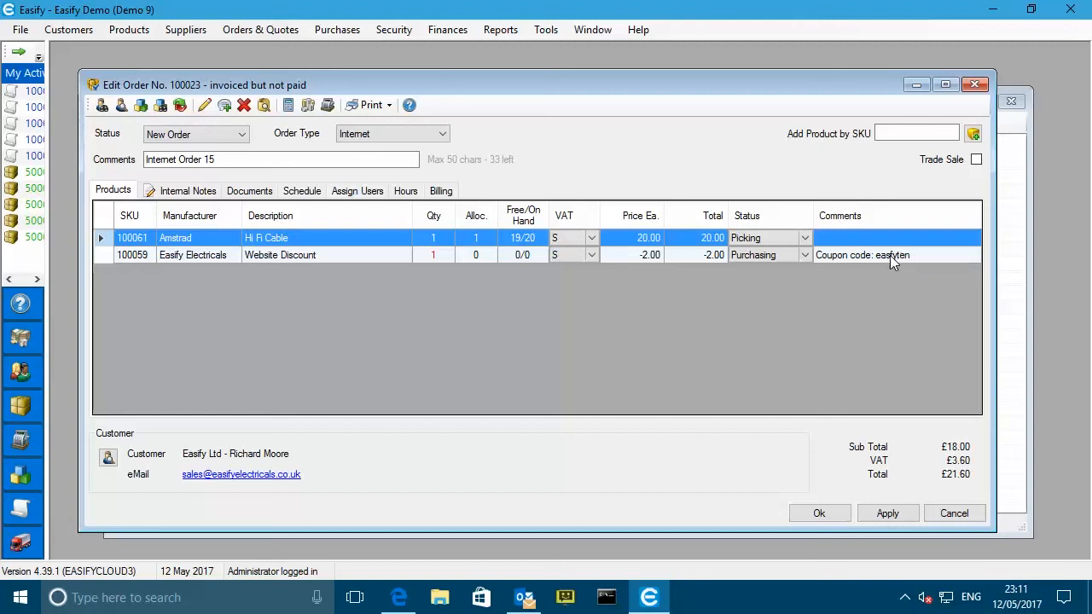
pyautogui.click(178, 194)
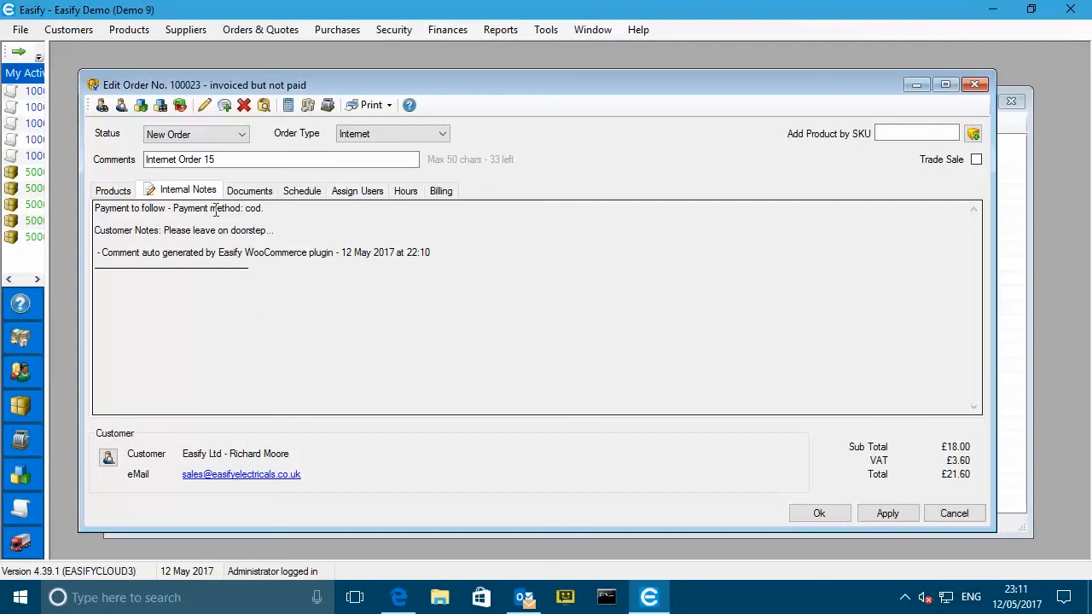
# - Review the synced payment-method note and billing details, then return to the order-received page for order 15
pyautogui.moveTo(271, 211); pyautogui.dragTo(94, 210)
pyautogui.click(271, 211)
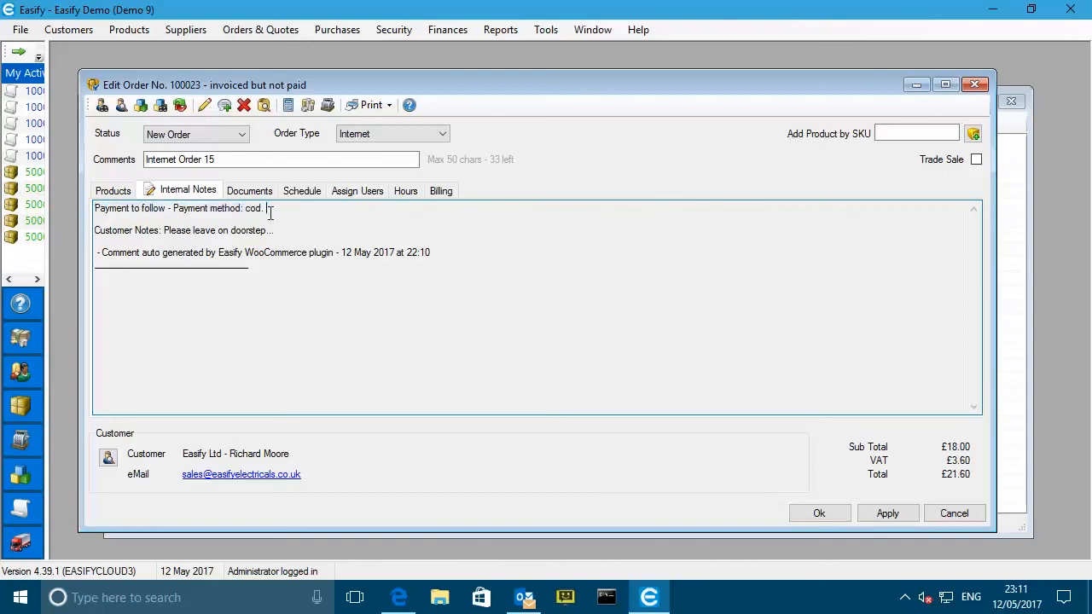
pyautogui.click(441, 193)
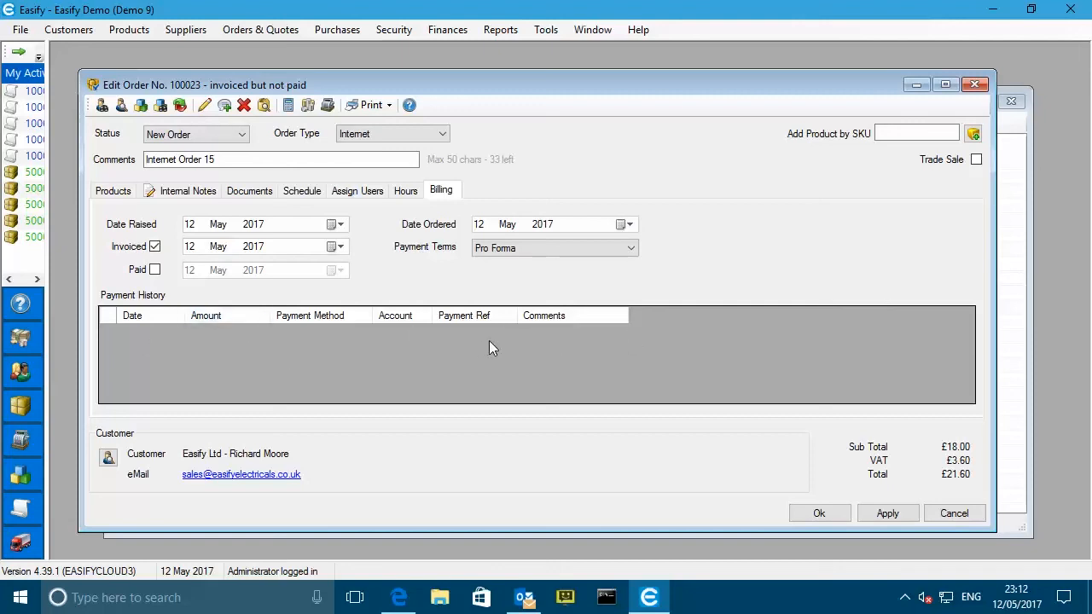
pyautogui.click(120, 192)
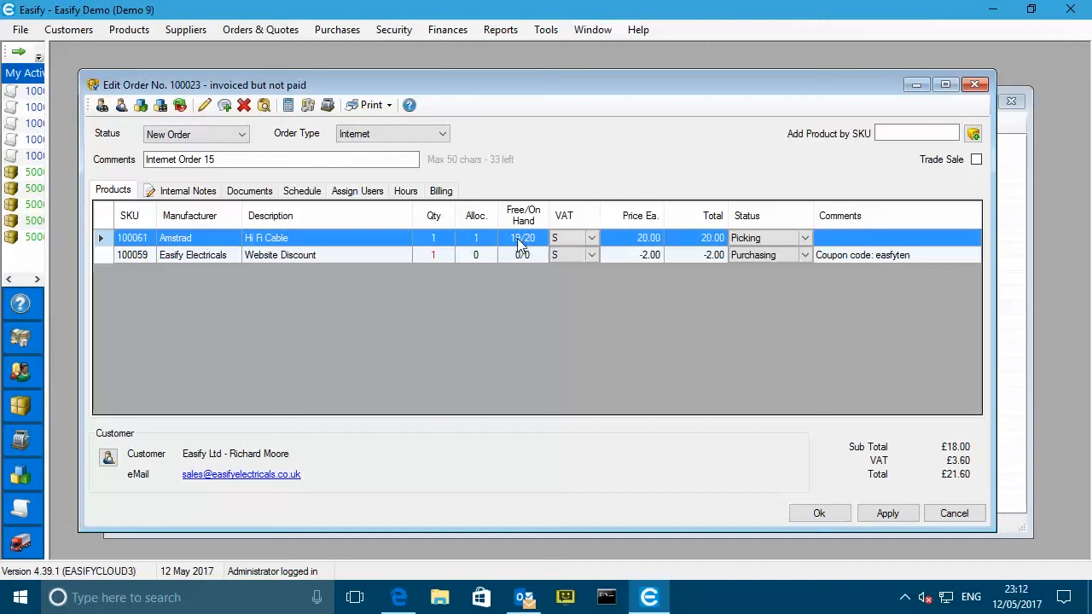
pyautogui.click(398, 597)
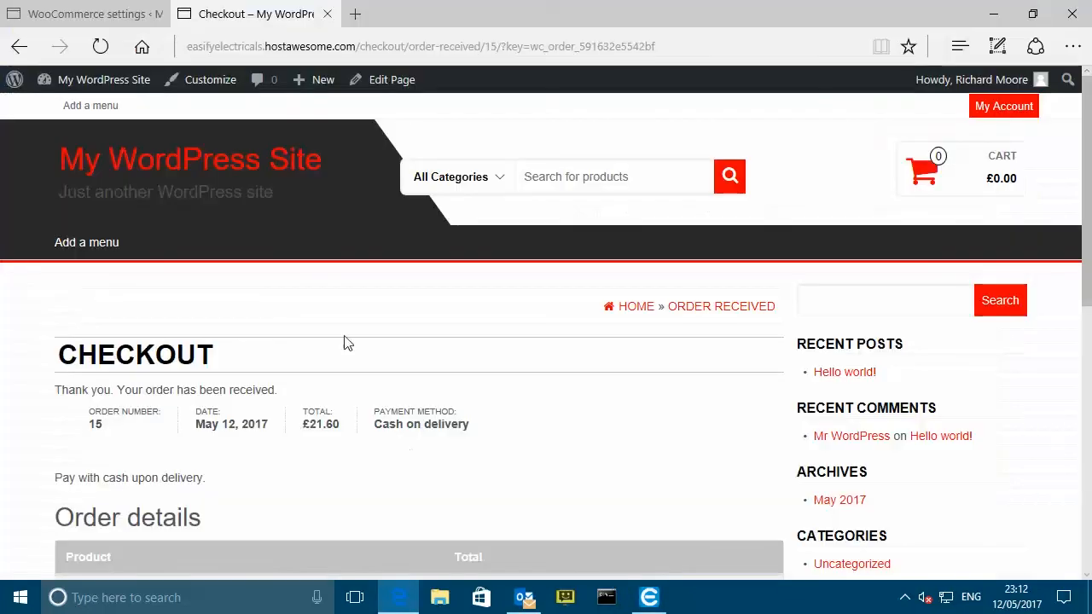
# - From the store home page, open the Hi Fi Cable product and highlight its 19 in stock level
pyautogui.click(181, 168)
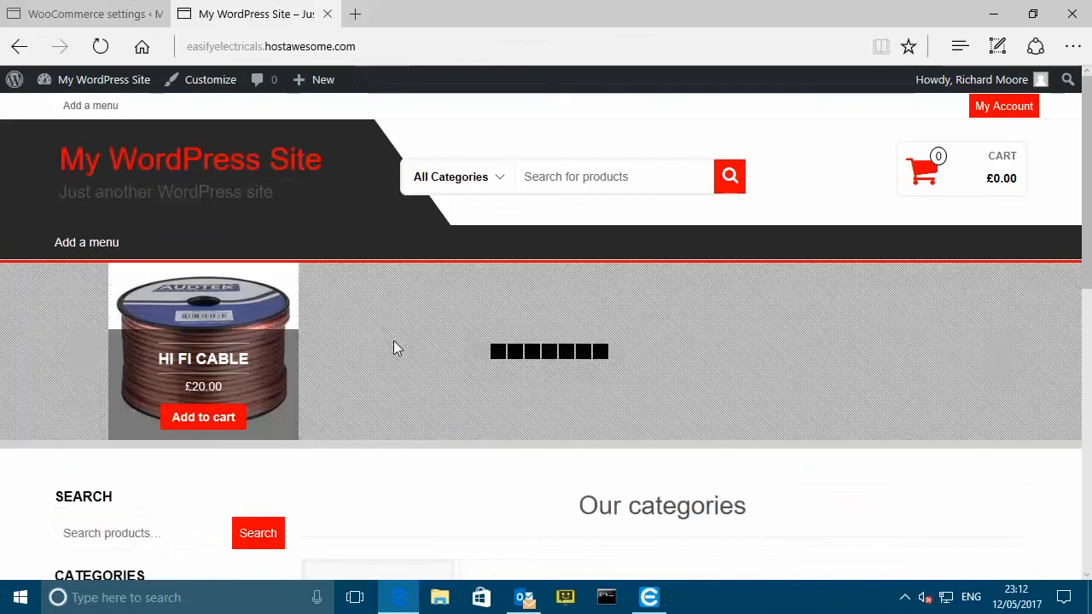
pyautogui.click(218, 305)
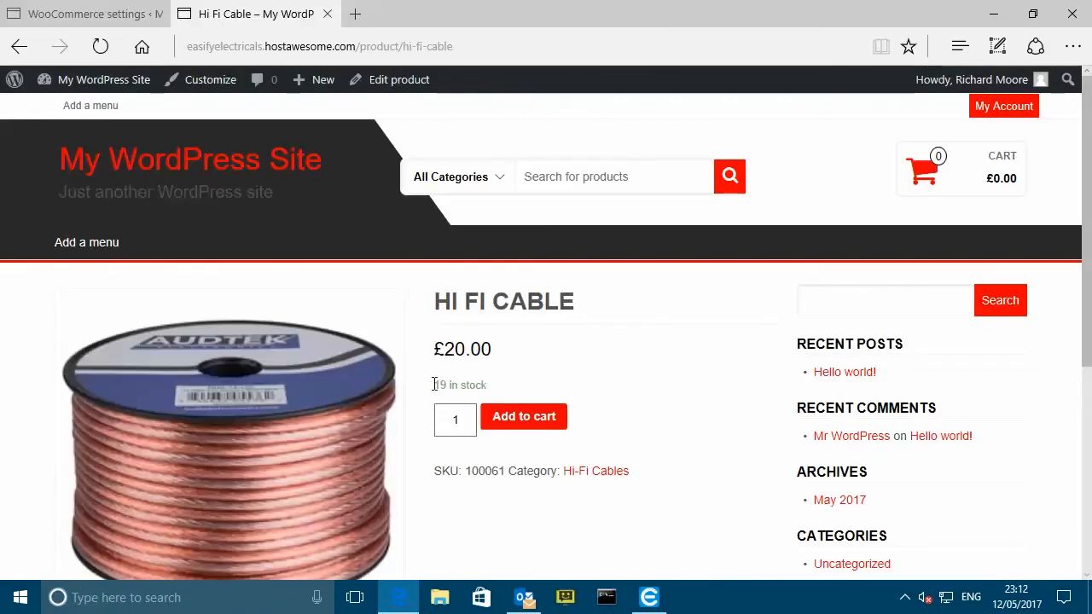
pyautogui.moveTo(432, 292); pyautogui.dragTo(490, 386)
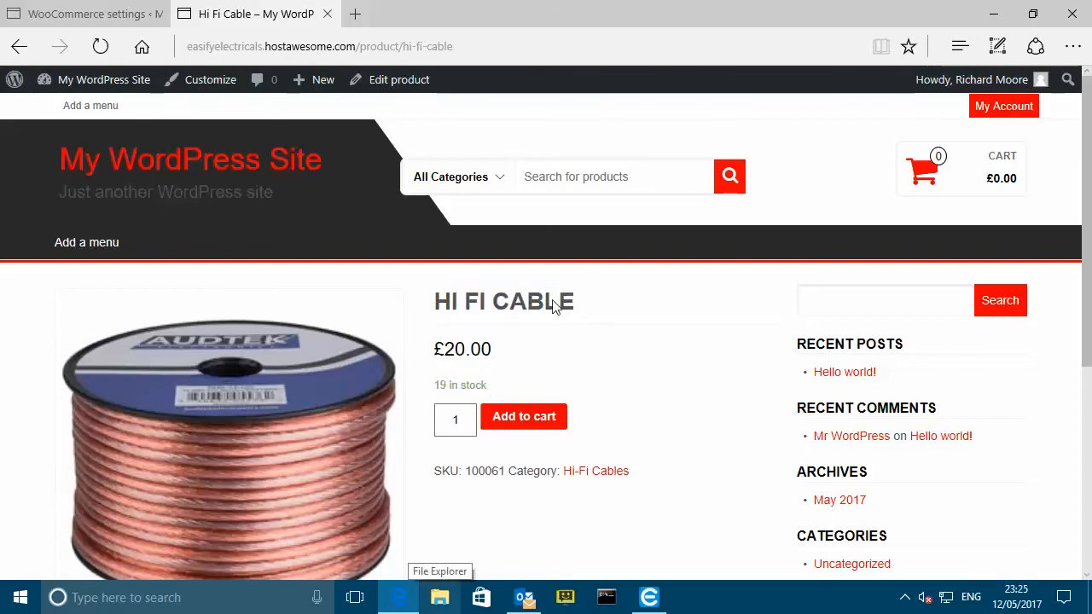